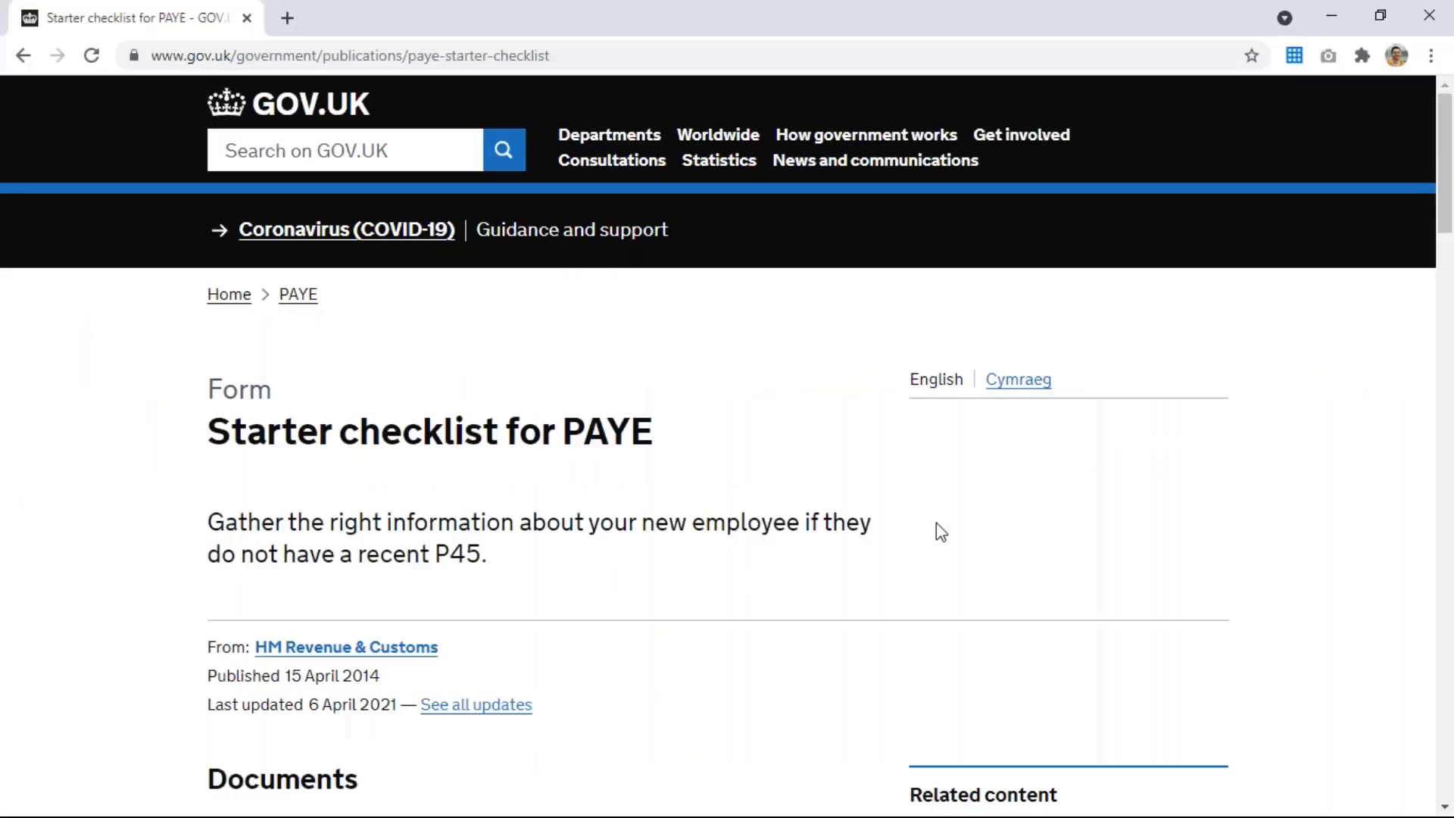
Scroll the Starter checklist for PAYE page down to its Documents section
scroll(938, 528, down, 8)
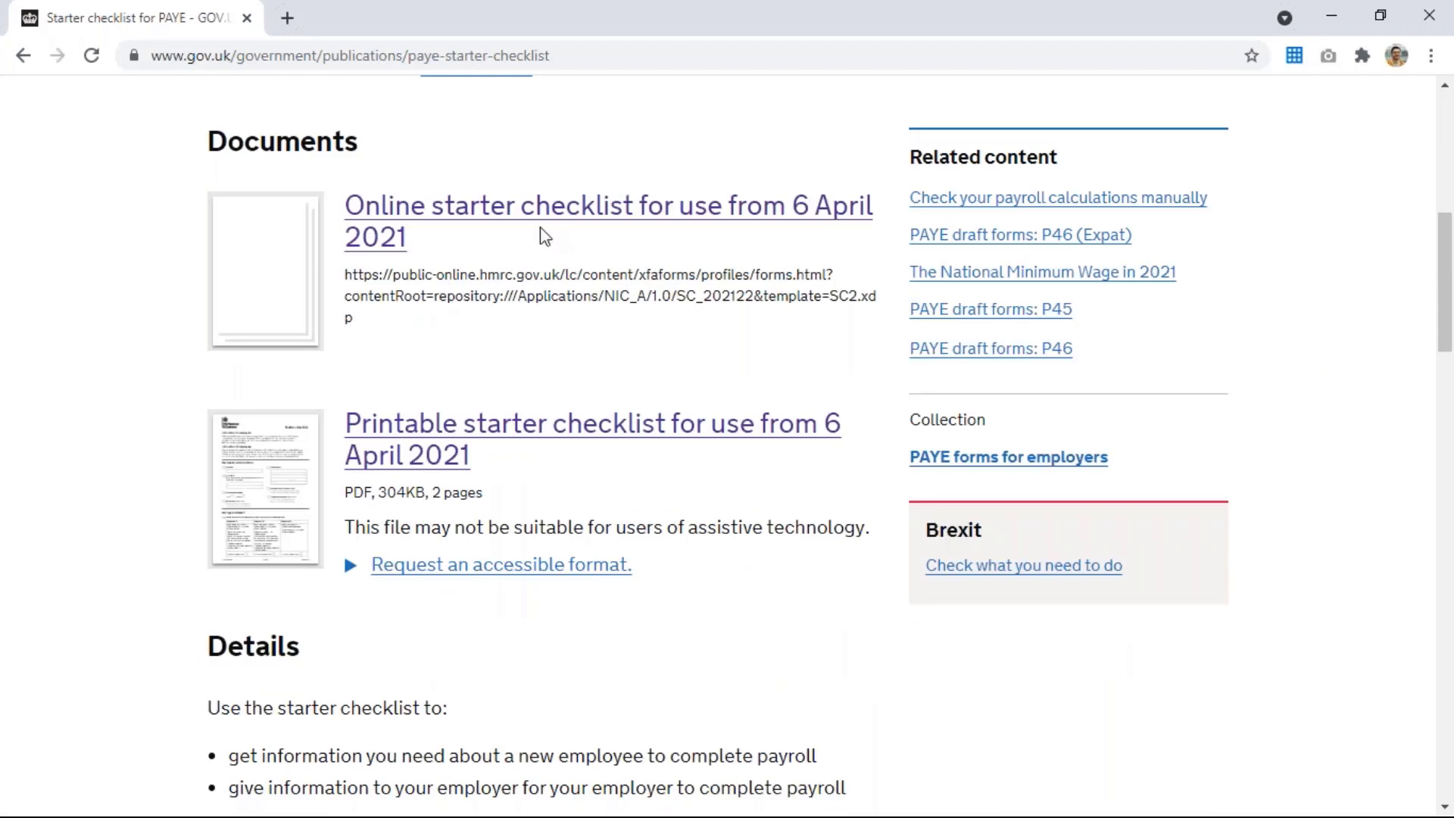
Open the printable starter checklist PDF and scroll through Statements A/B/C and Student loans
click(547, 429)
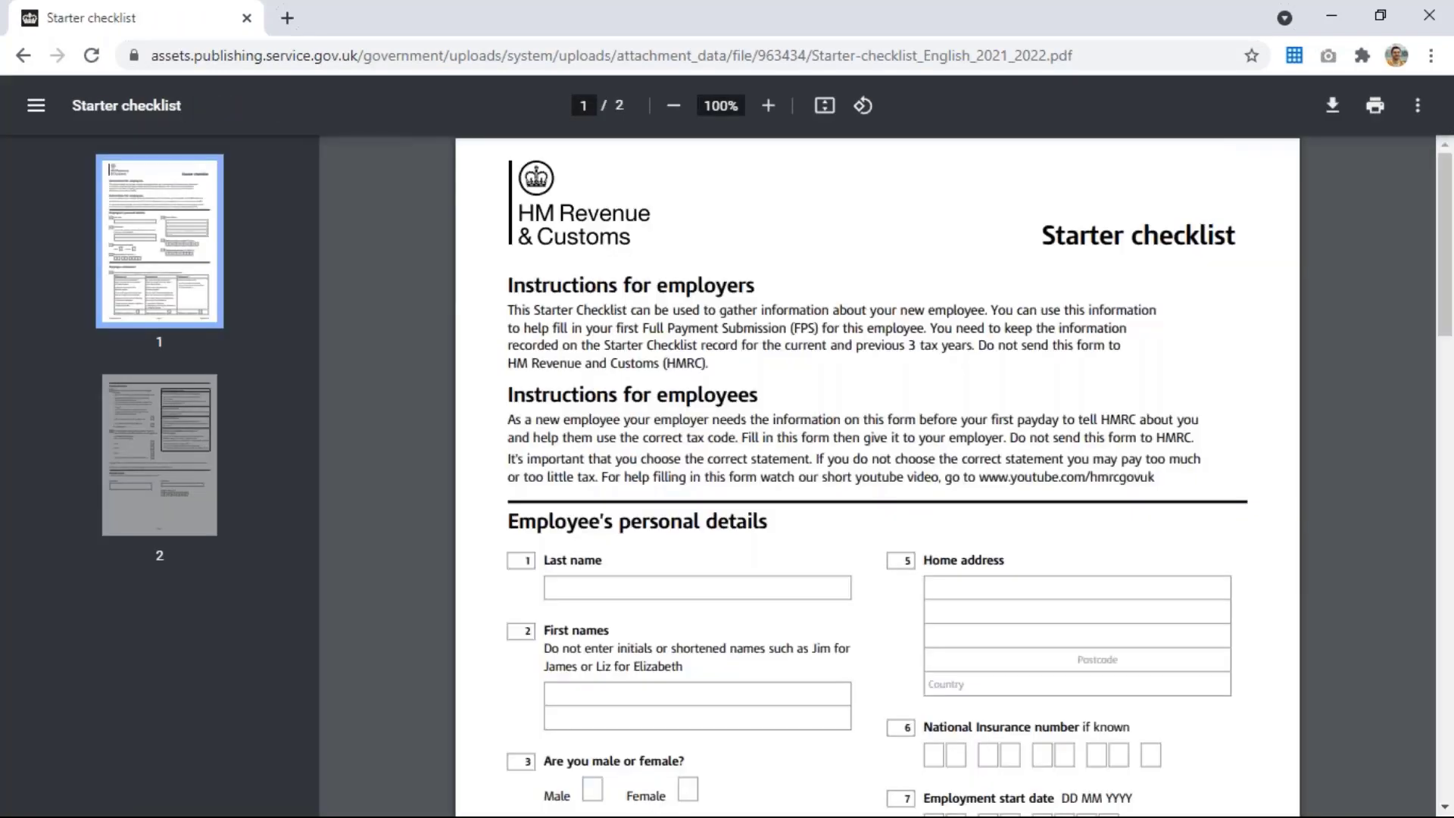
scroll(877, 475, down, 9)
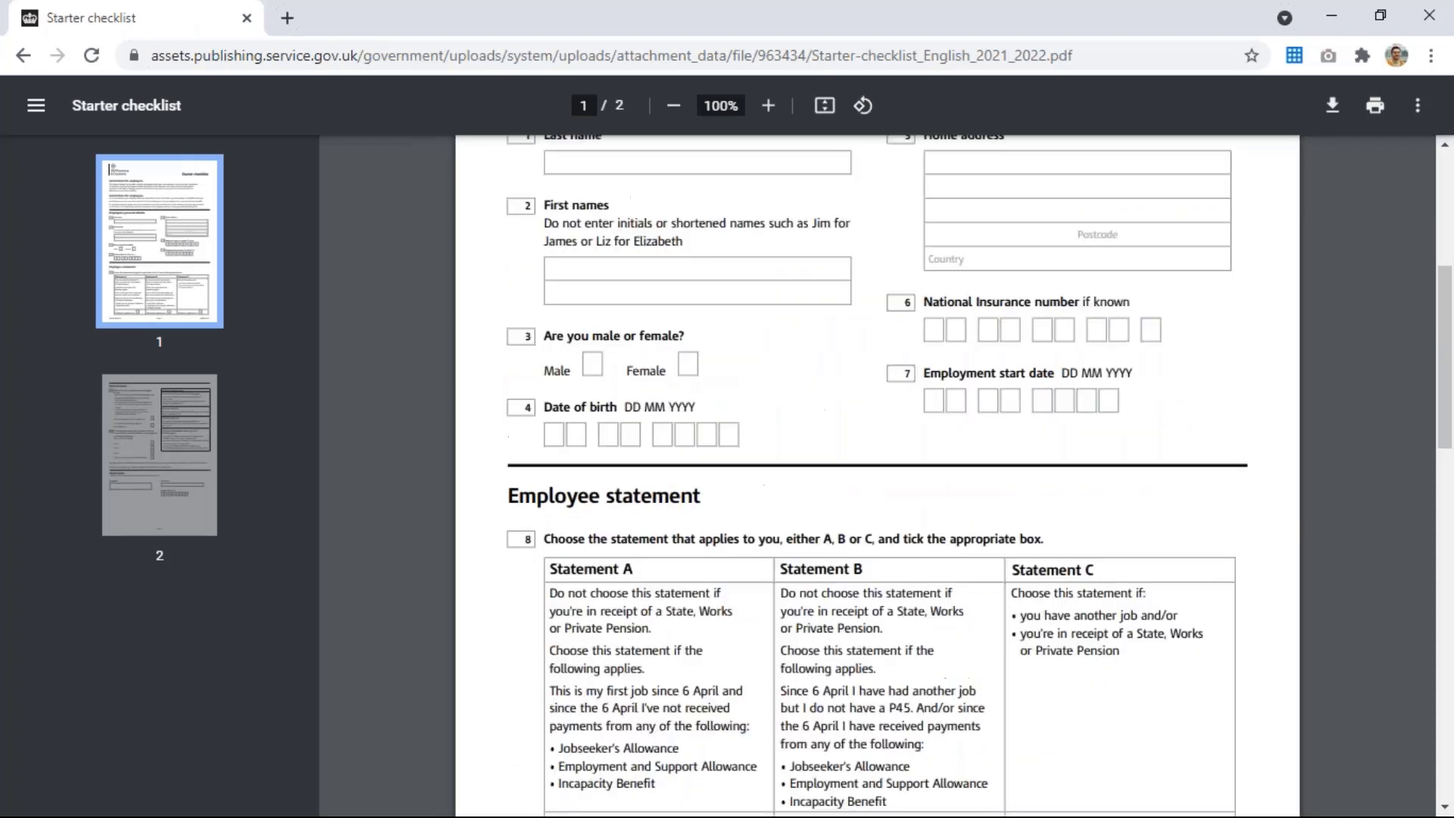
scroll(730, 259, down, 1)
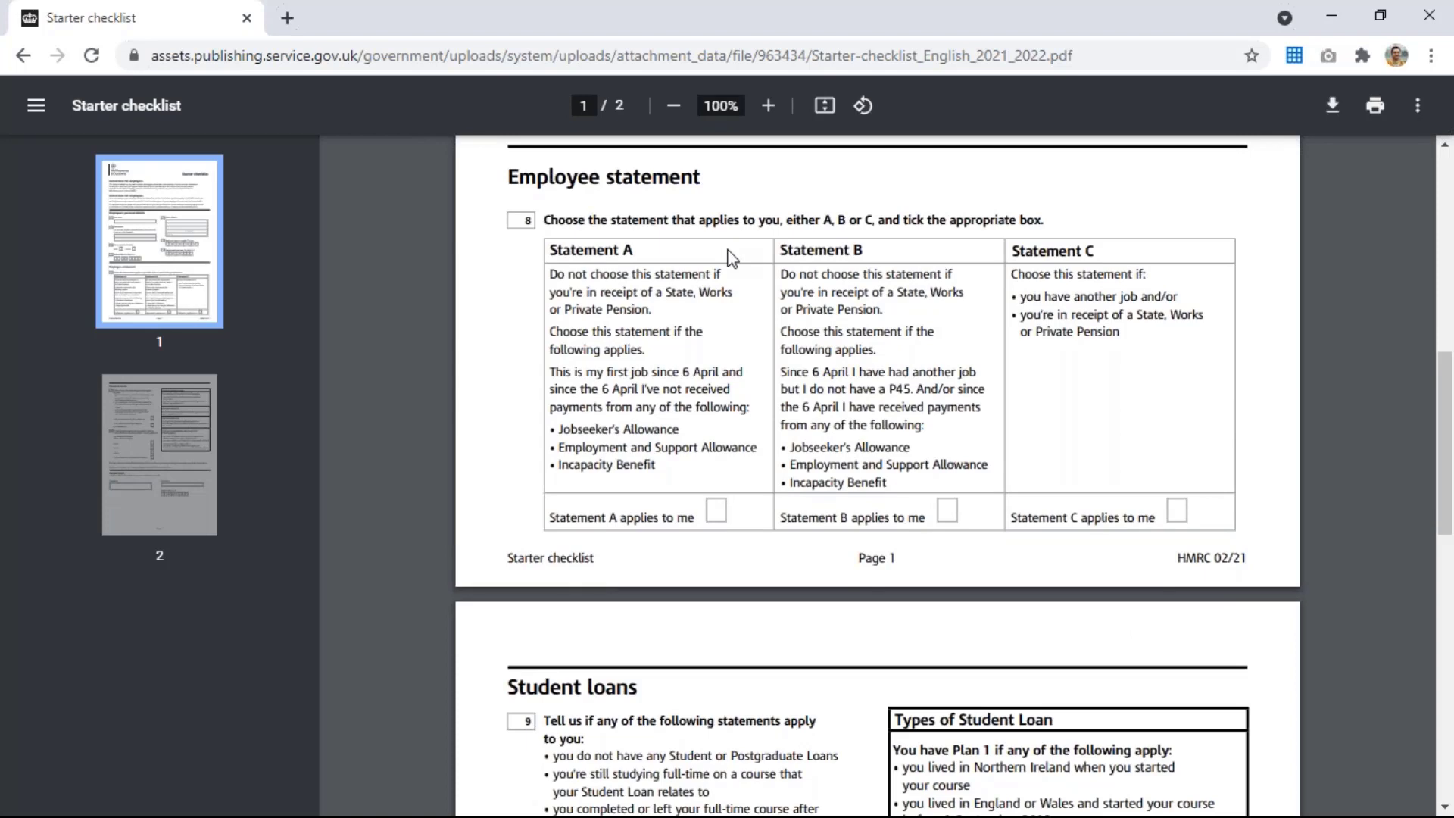
scroll(730, 259, down, 8)
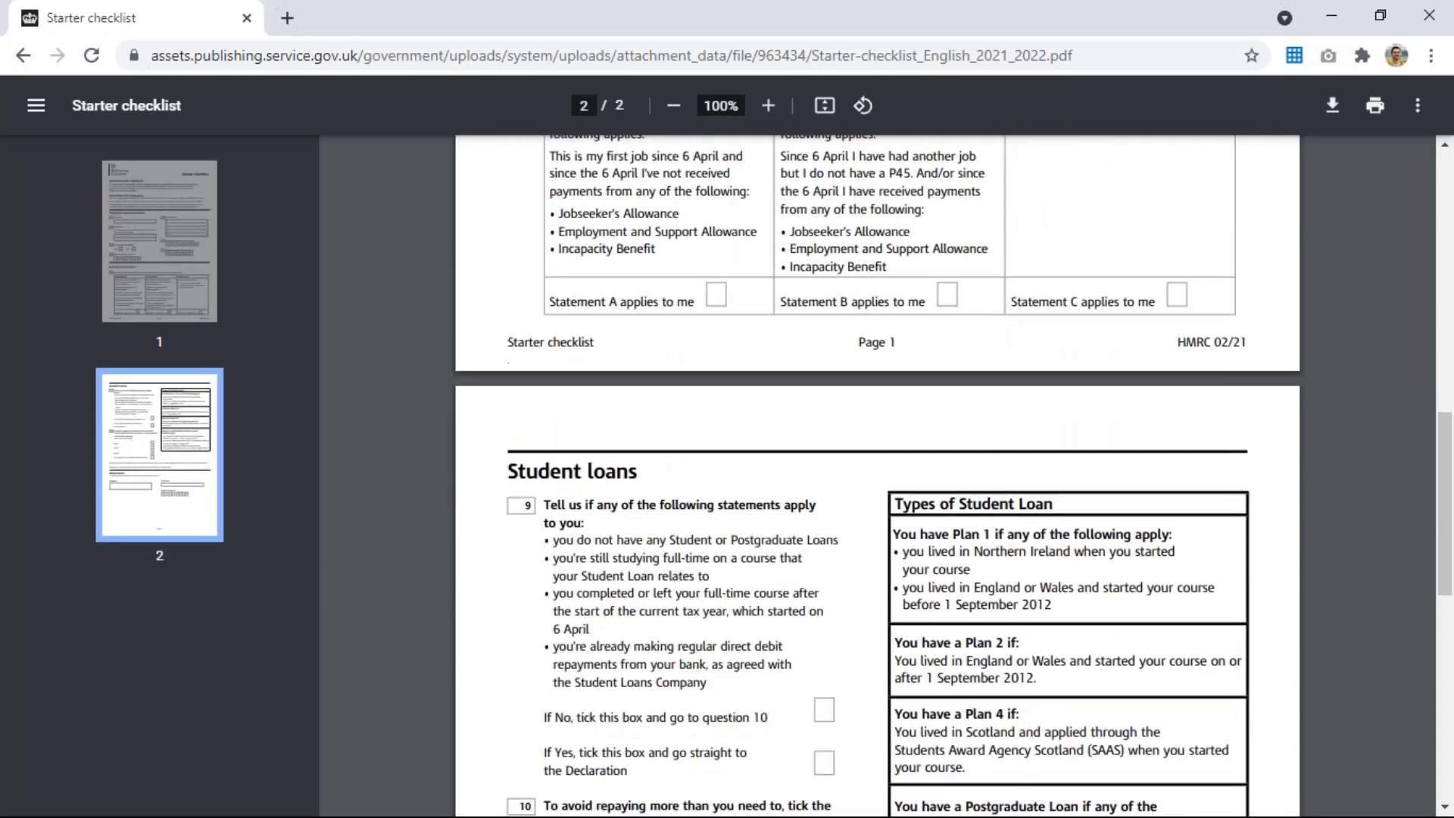
scroll(878, 476, up, 1)
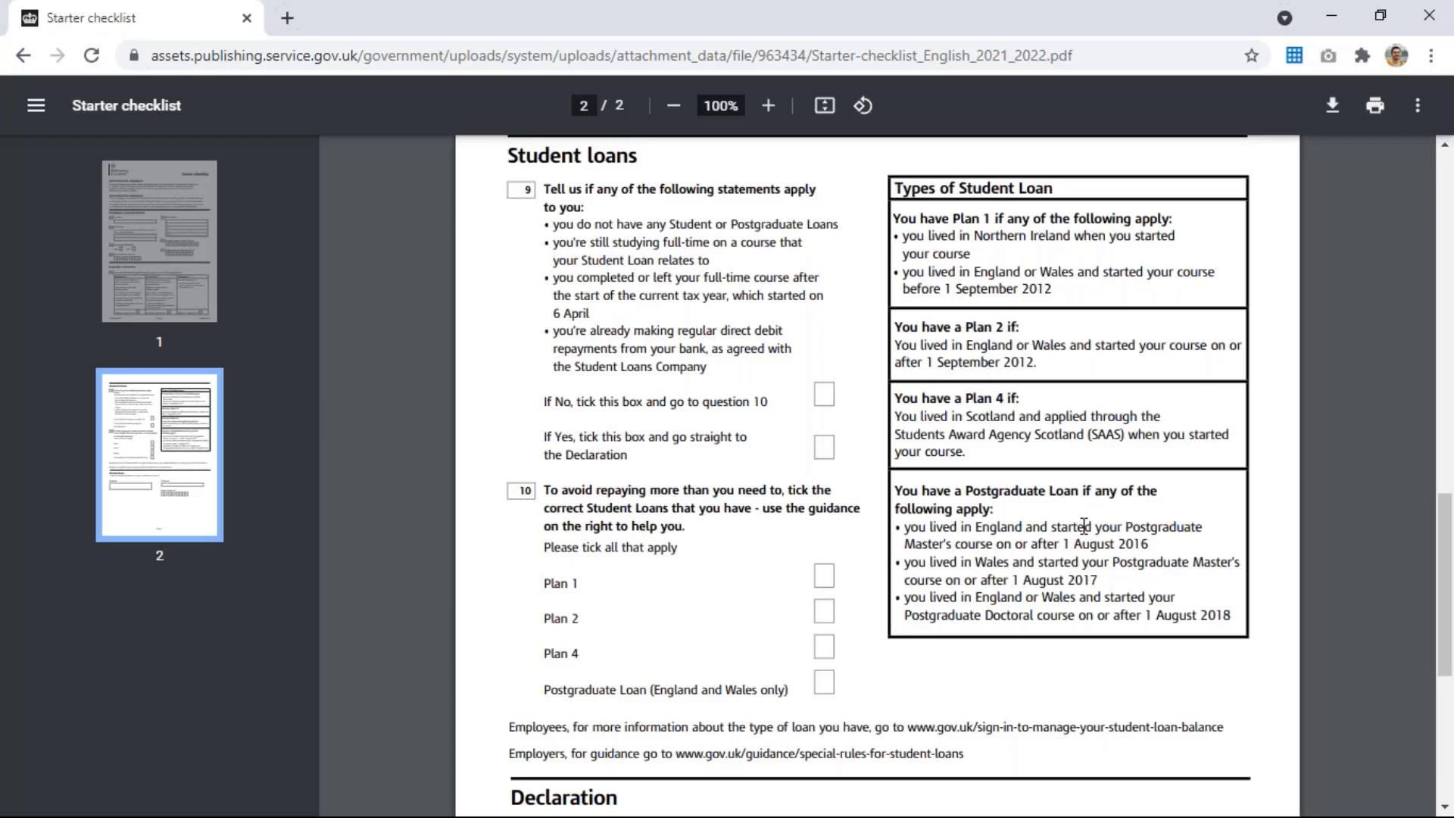
scroll(1085, 526, up, 12)
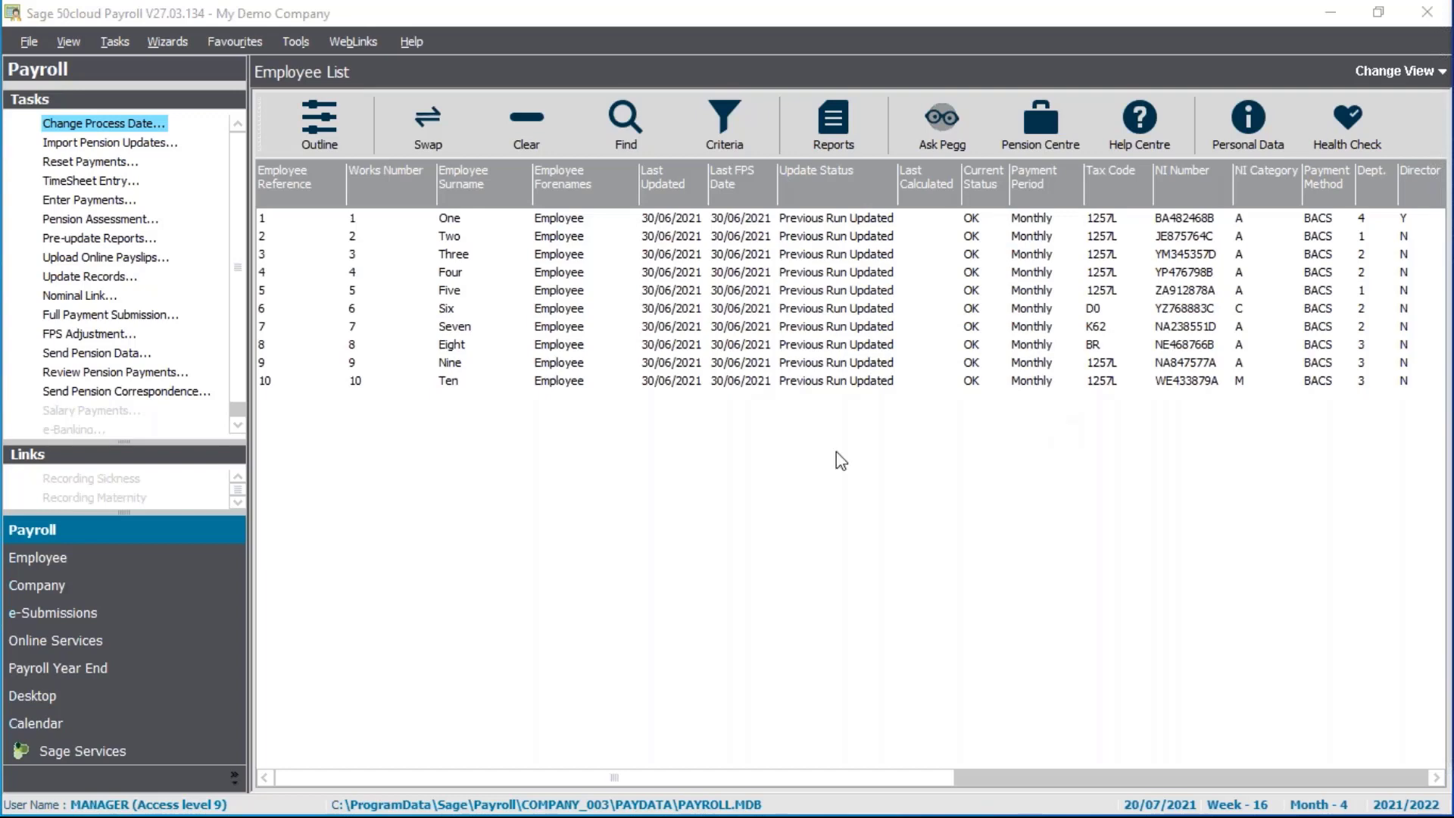
Select employee Three and start a Quick Employee from the Employee tasks
click(489, 259)
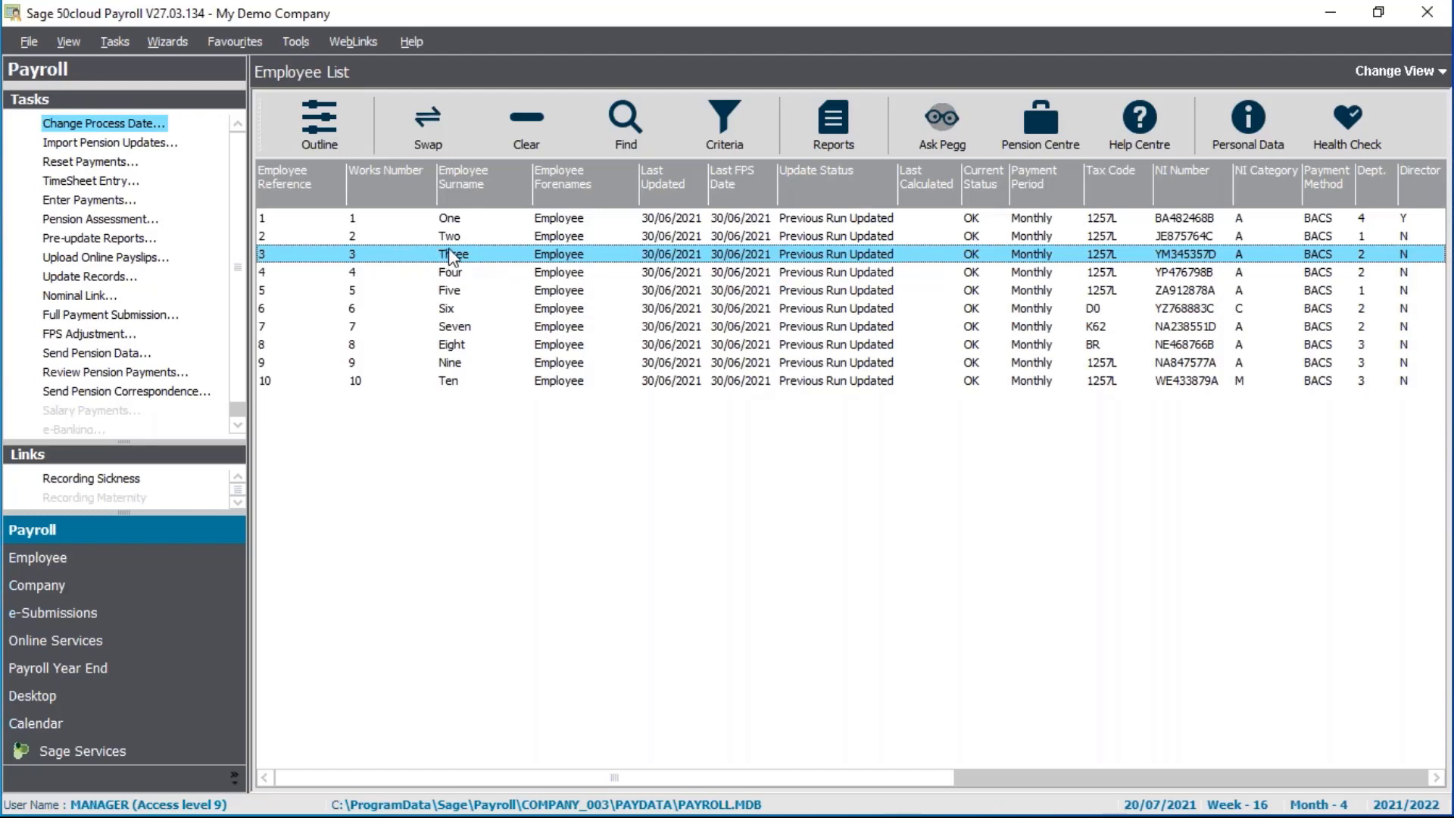
click(207, 572)
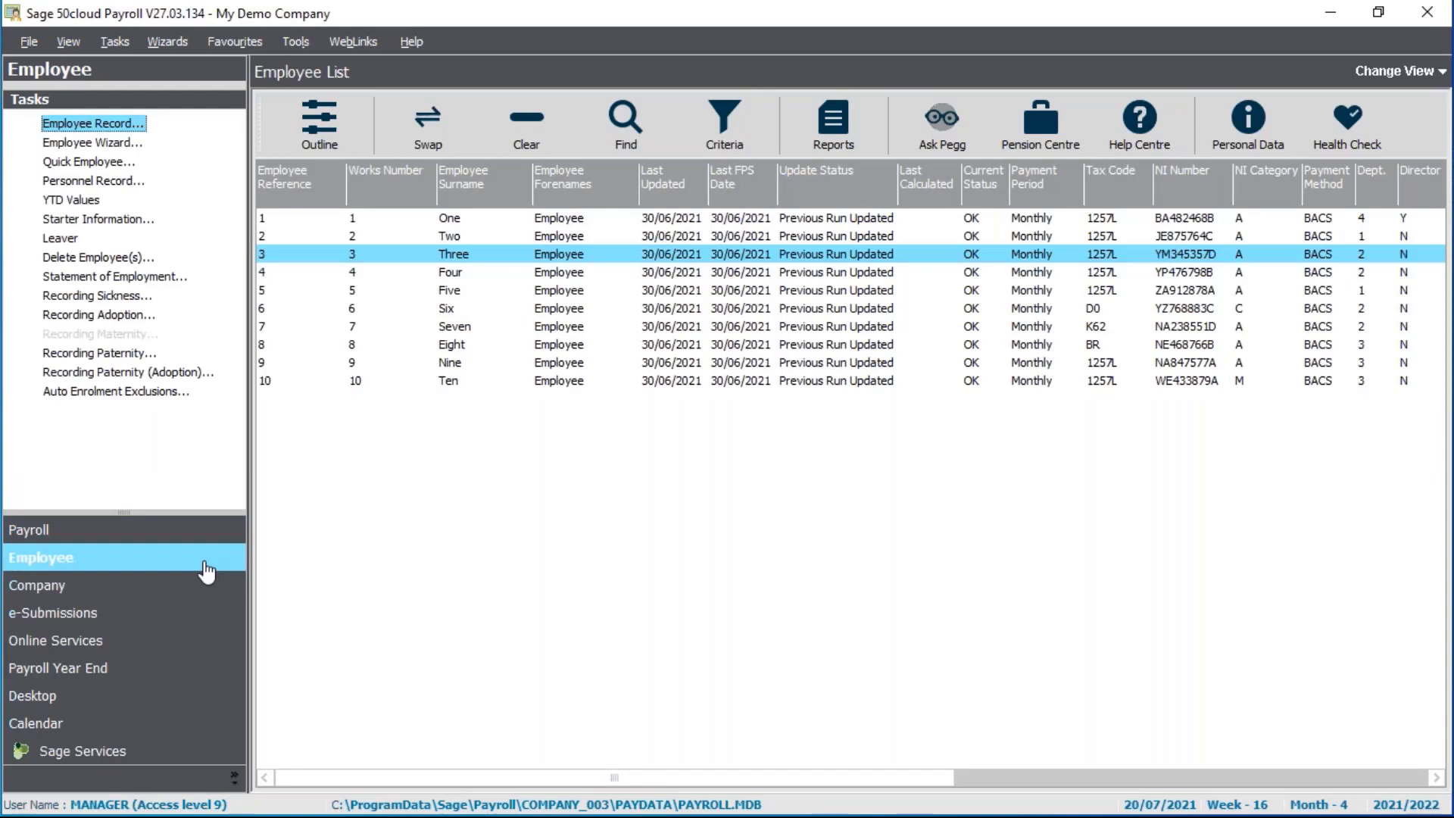
click(100, 162)
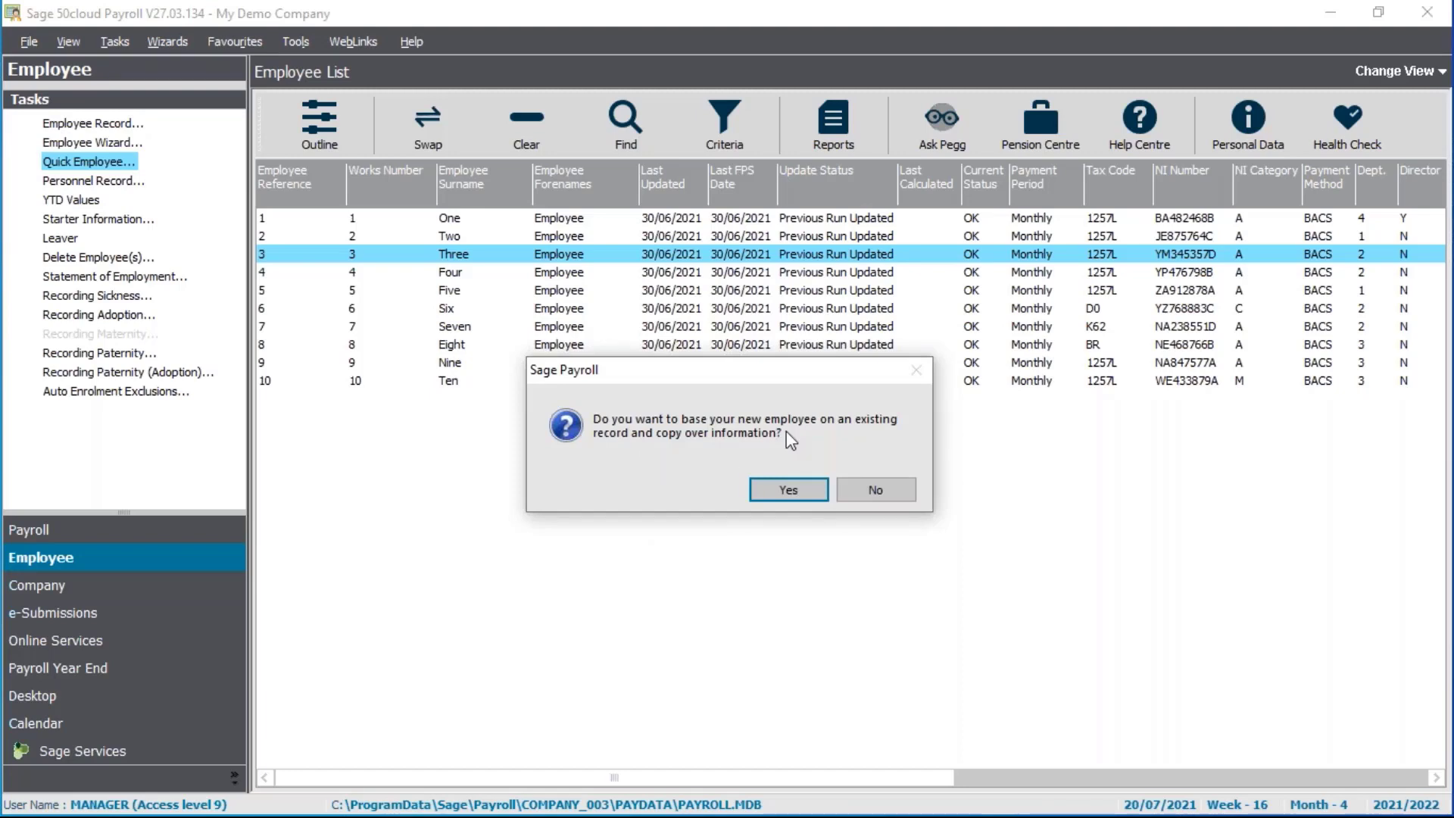
Copy the existing record and enter the new employee's surname, forenames, two address lines and post code
click(762, 491)
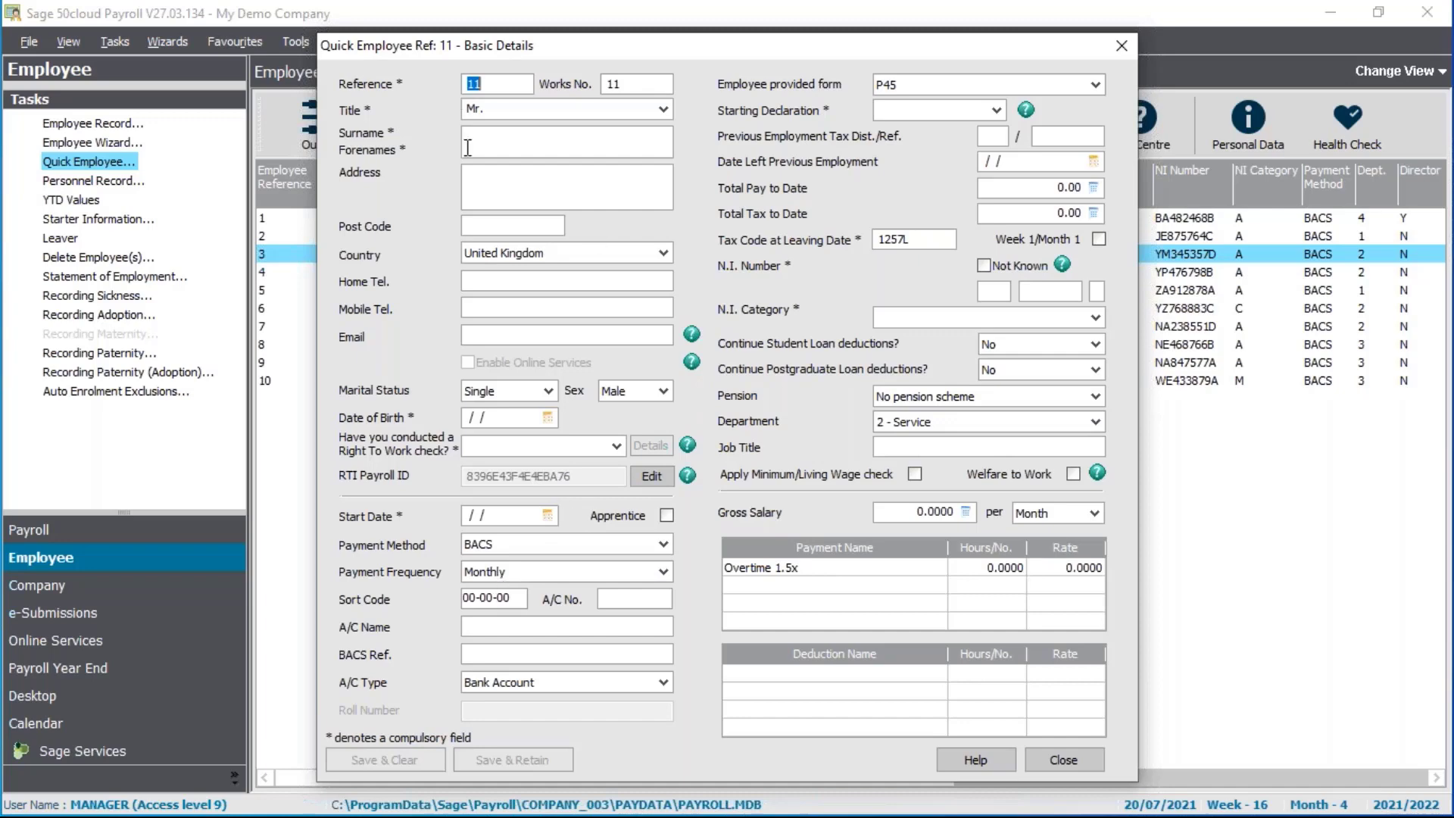
click(491, 138)
text(Eleven)
key(Tab)
text(Employee)
key(Tab)
text(Address 1)
key(Return)
text(Addres)
text(s 2)
text(NE)
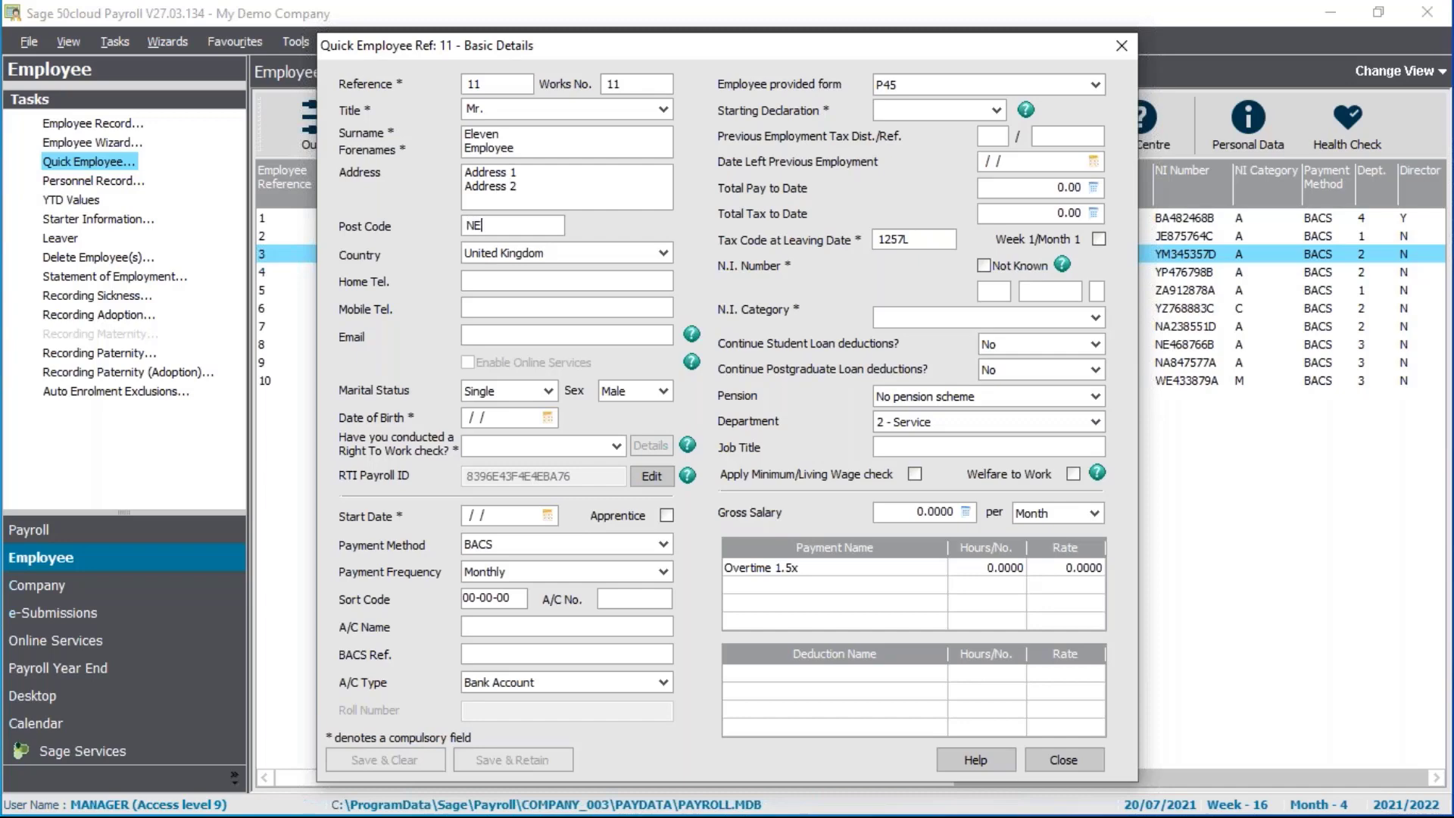
text(99 9ZZ)
click(505, 418)
text(093050)
key(Left)
key(Left)
key(Left)
key(BackSpace)
key(BackSpace)
text(03)
key(Tab)
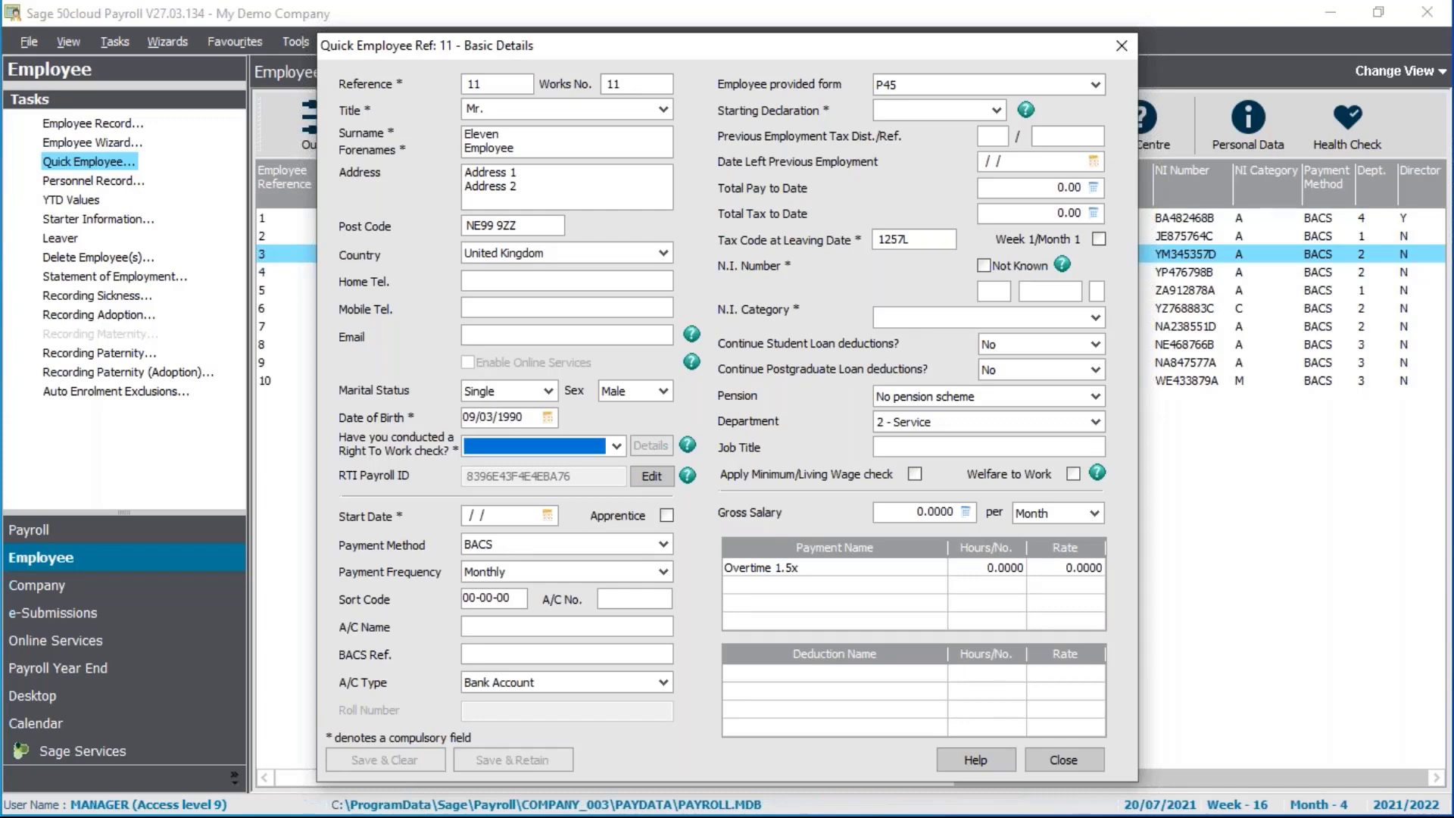
click(564, 447)
click(529, 479)
click(500, 516)
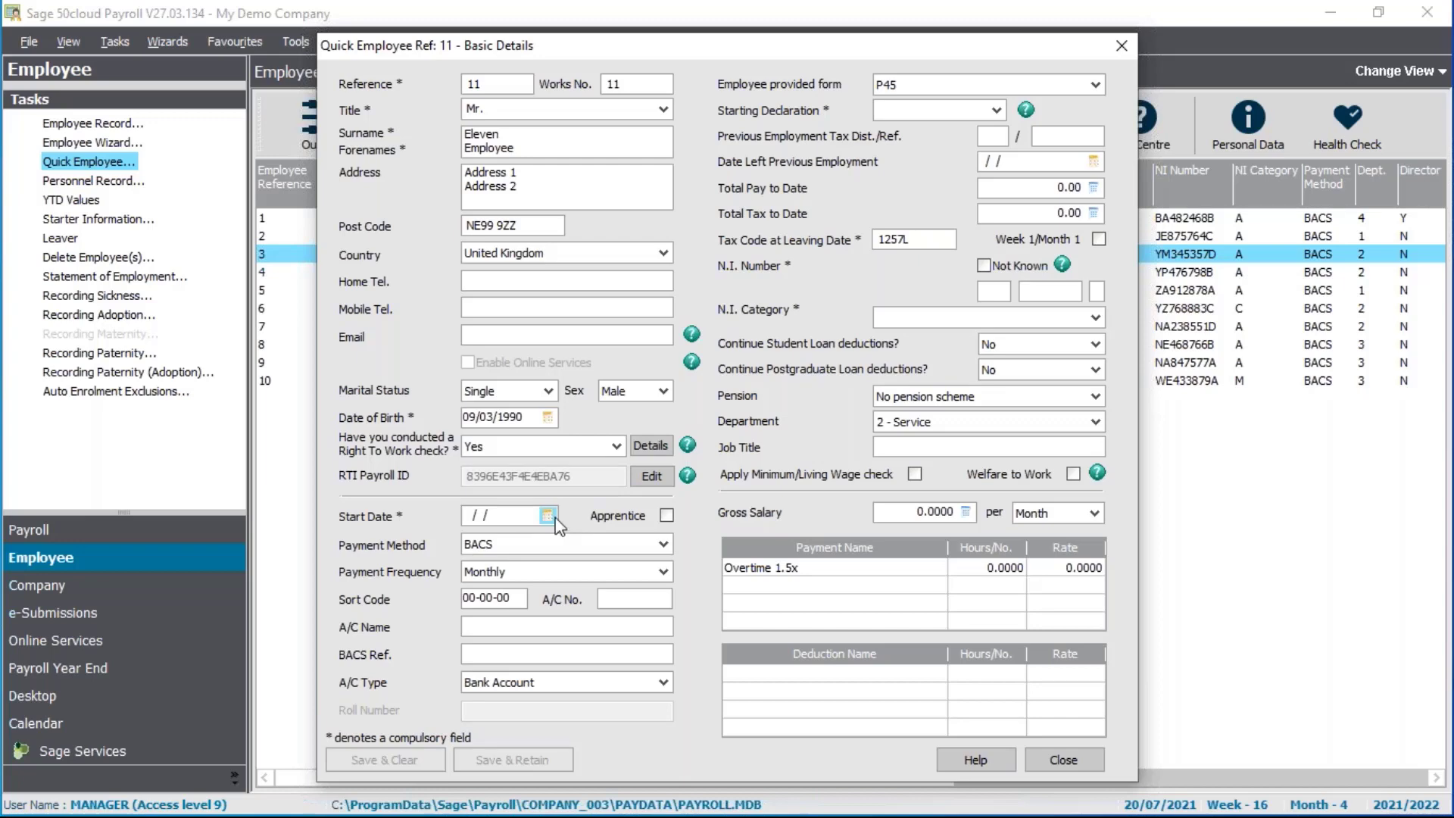
click(547, 516)
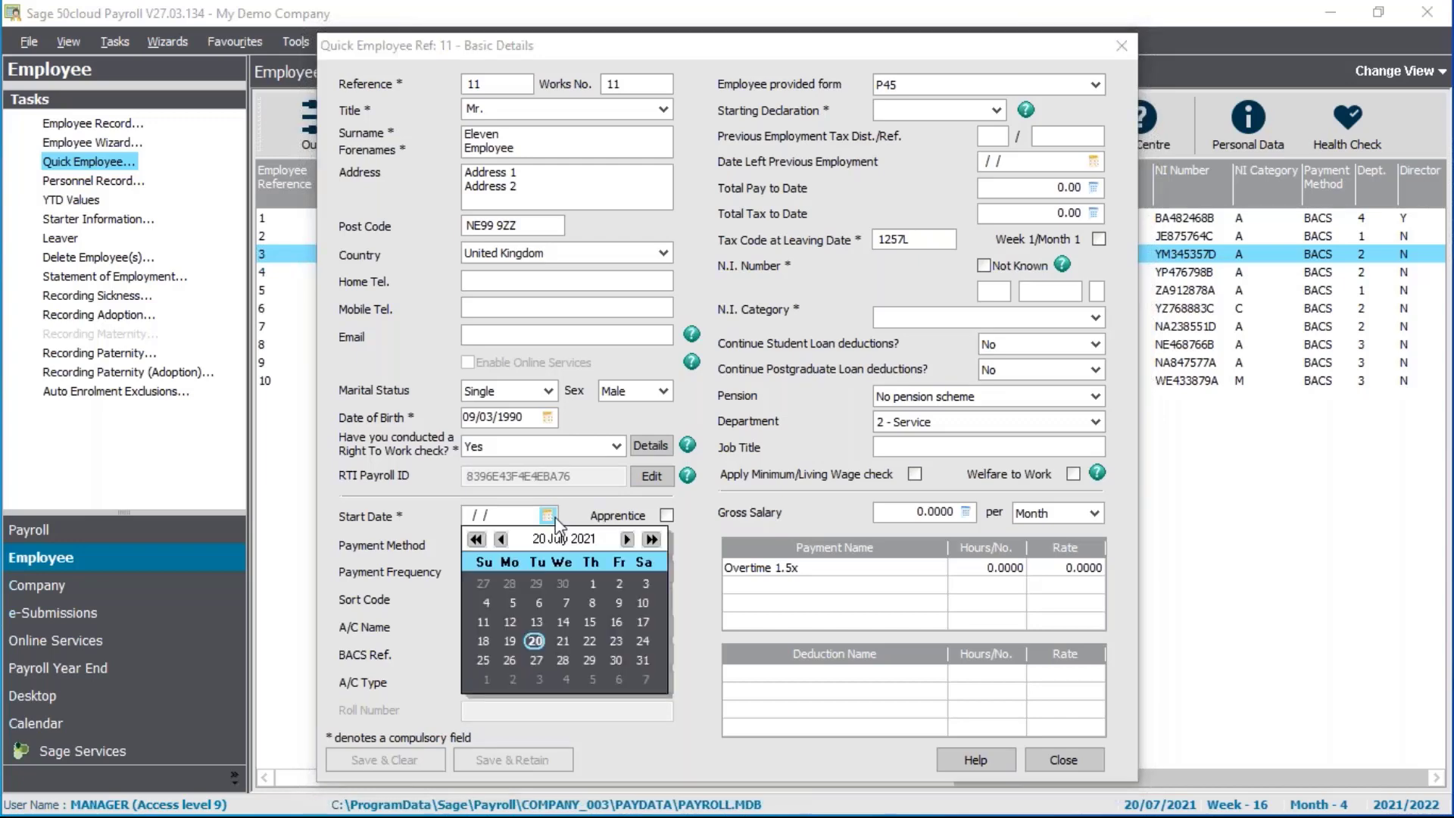
click(509, 622)
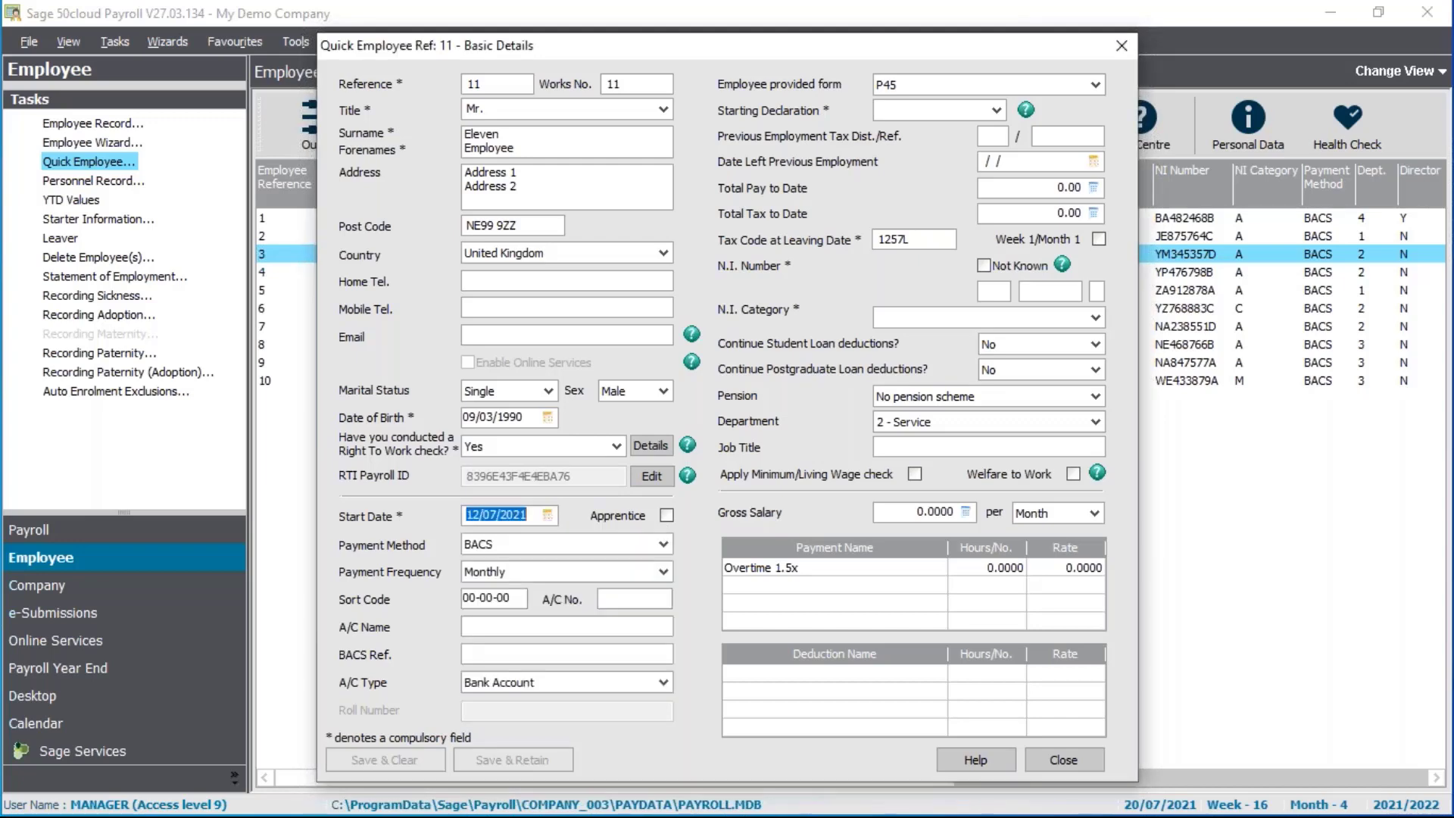
key(Tab)
Record form P46 with Statement B, enter the N.I. number and choose category A - Standard Rate Contributions
click(1017, 85)
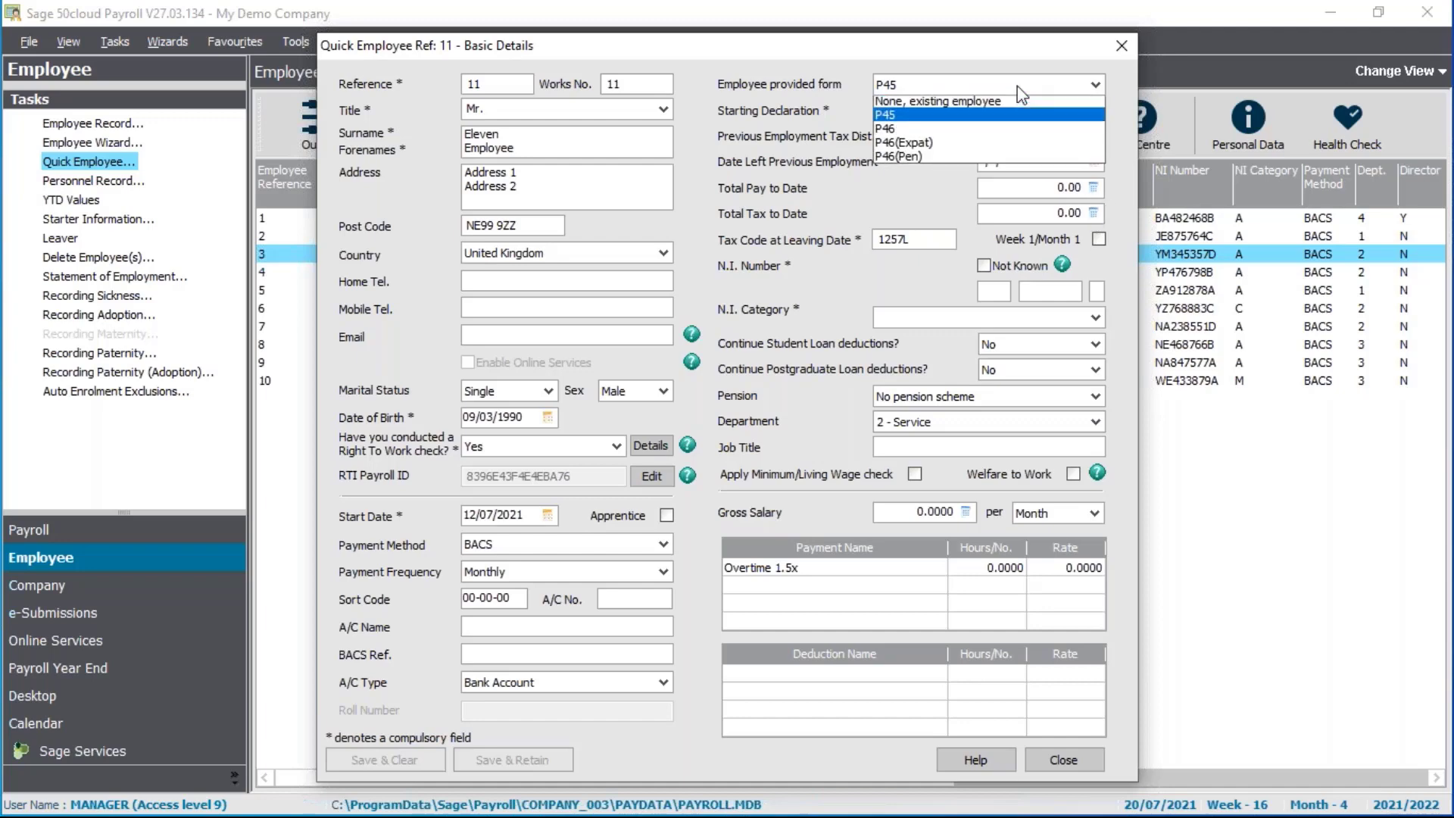
click(954, 130)
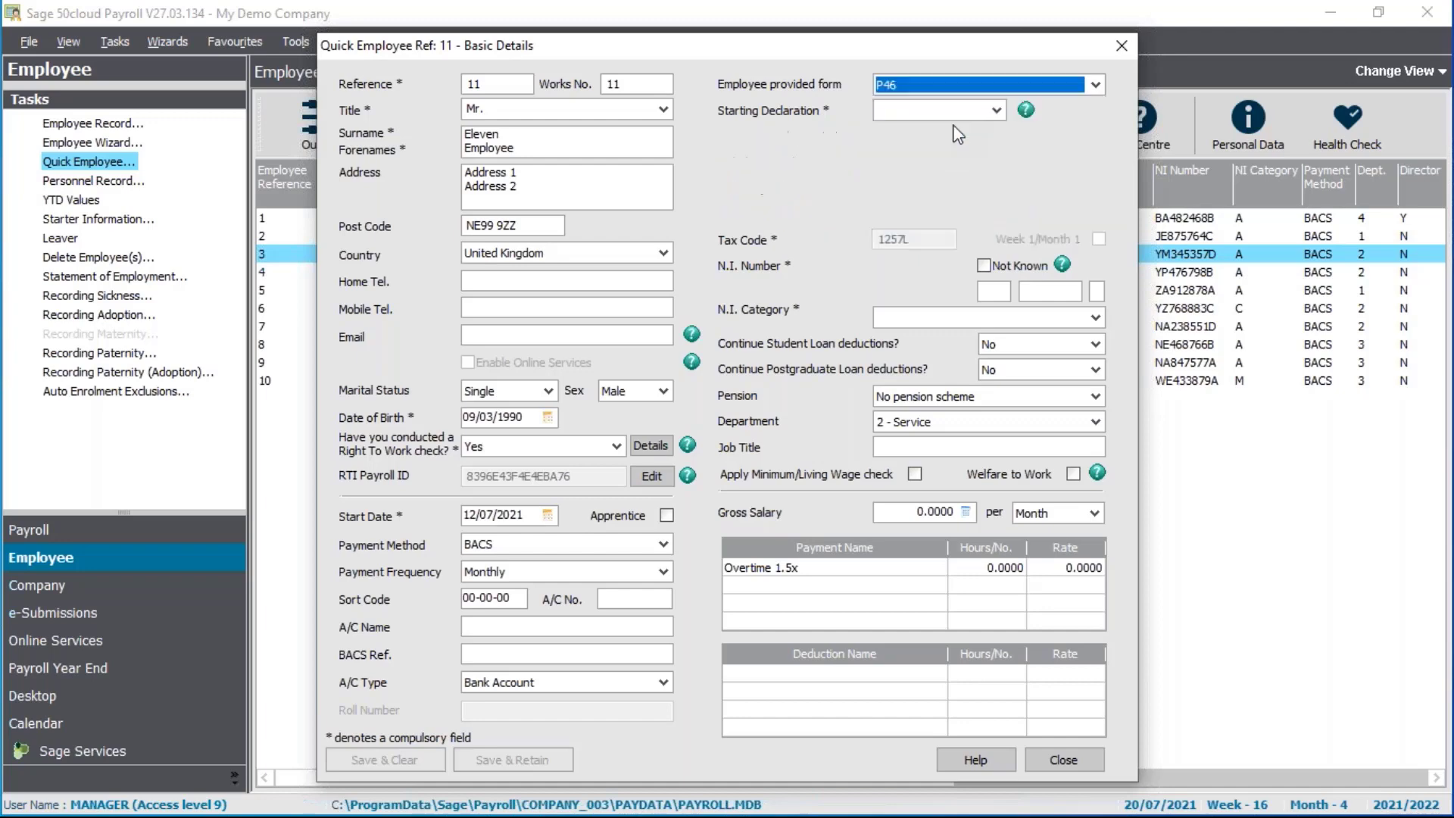
click(942, 116)
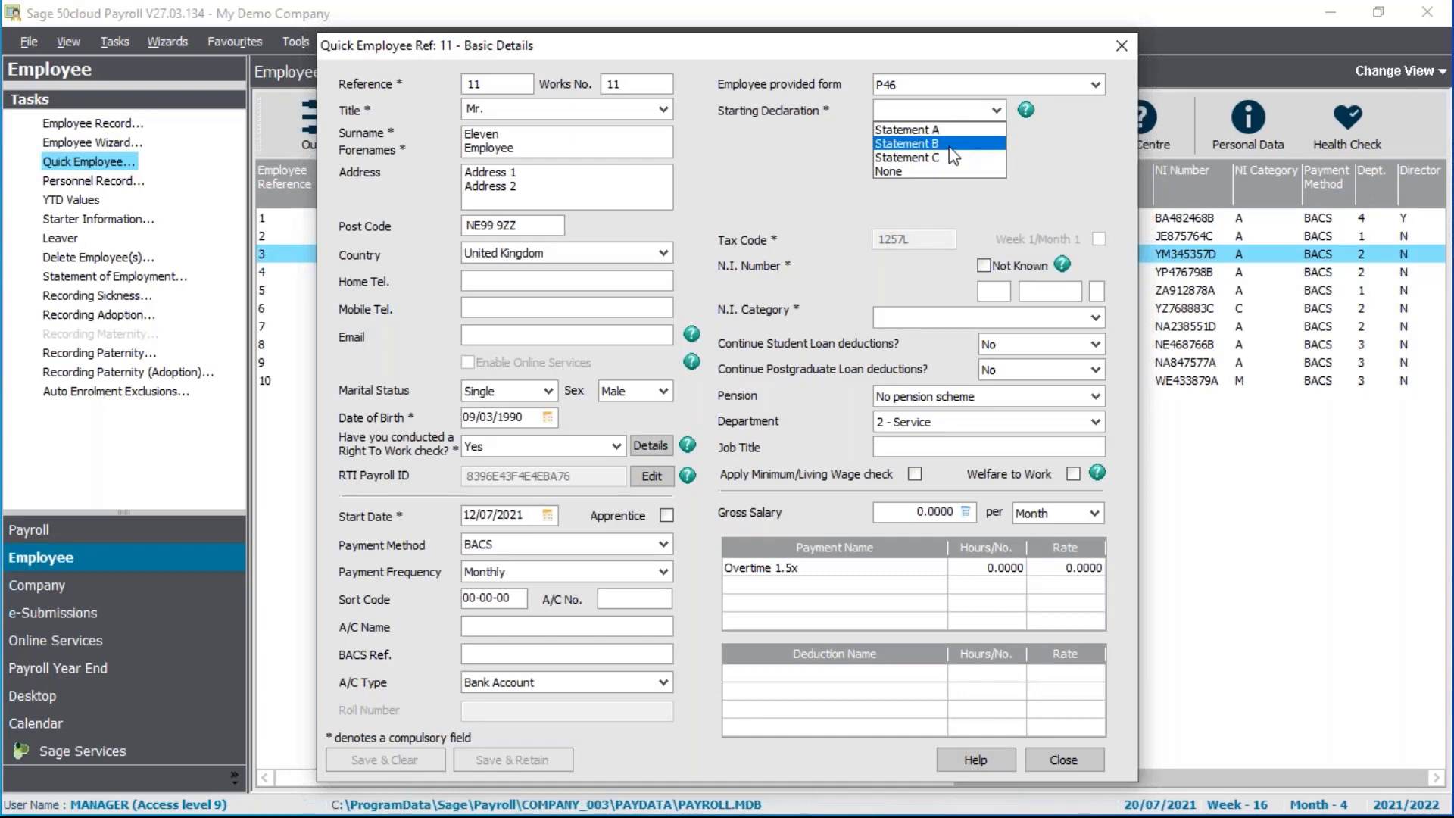
click(950, 144)
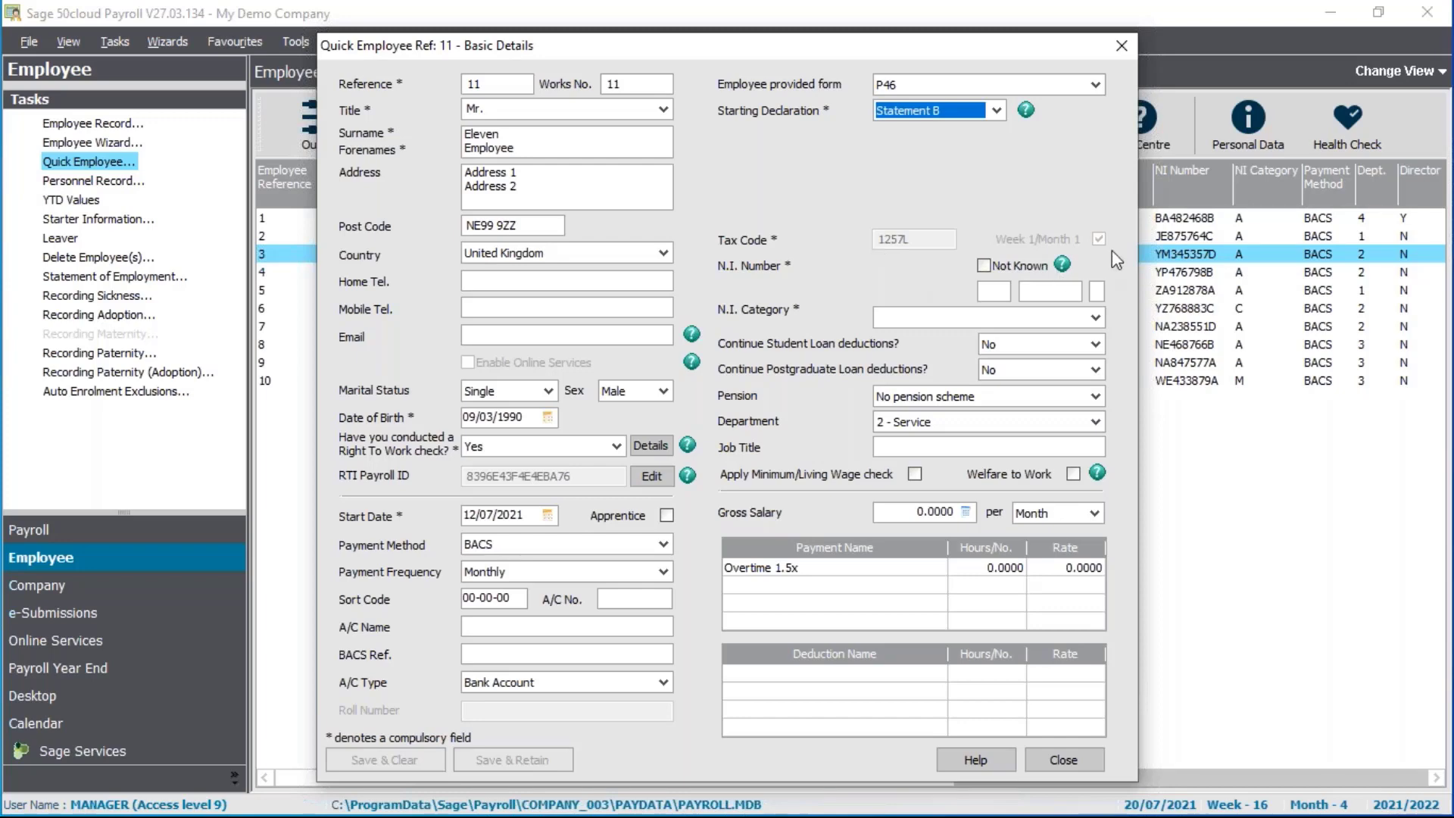
click(982, 290)
text(AB)
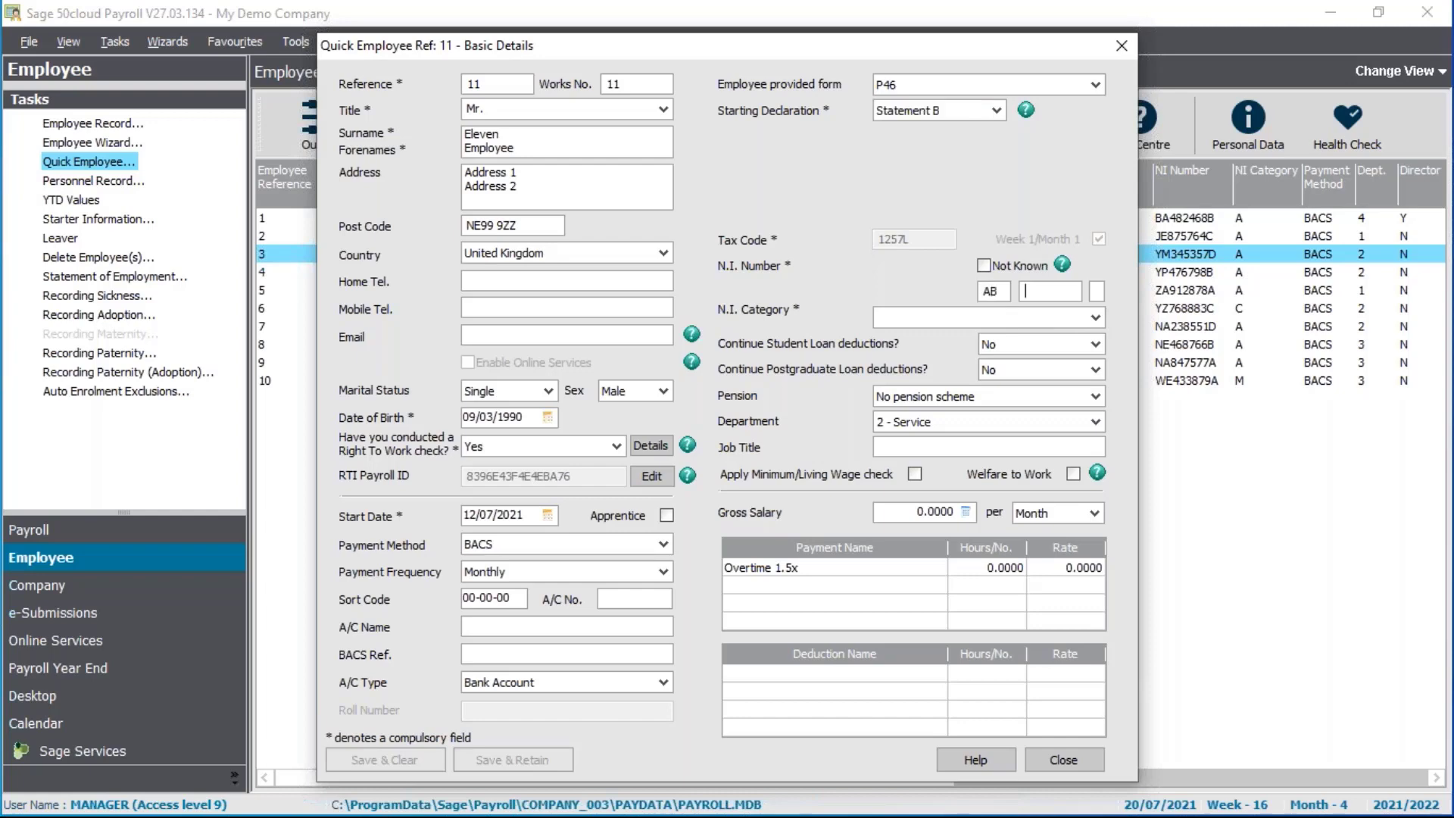
text(123456C)
click(936, 317)
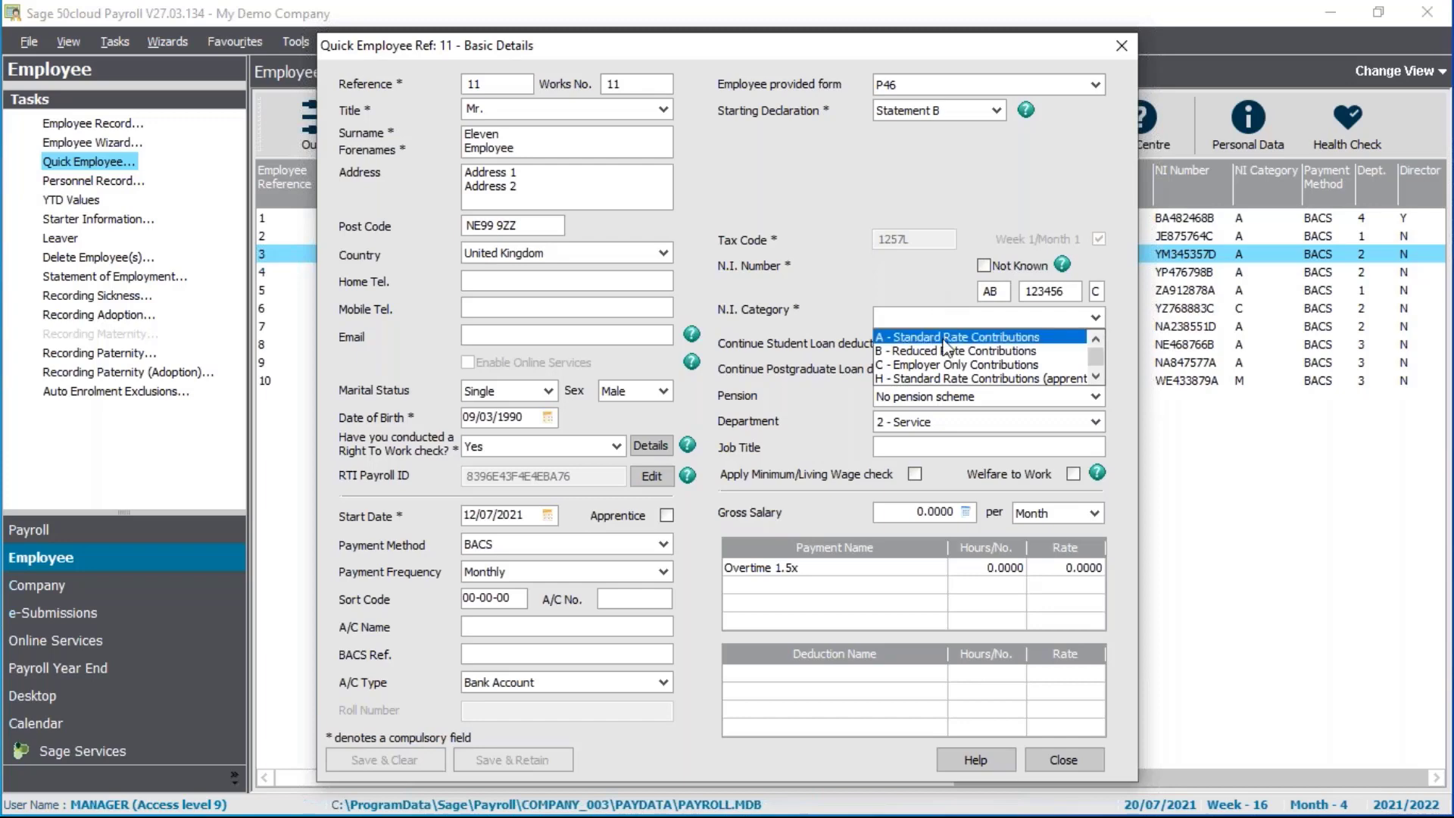
click(947, 345)
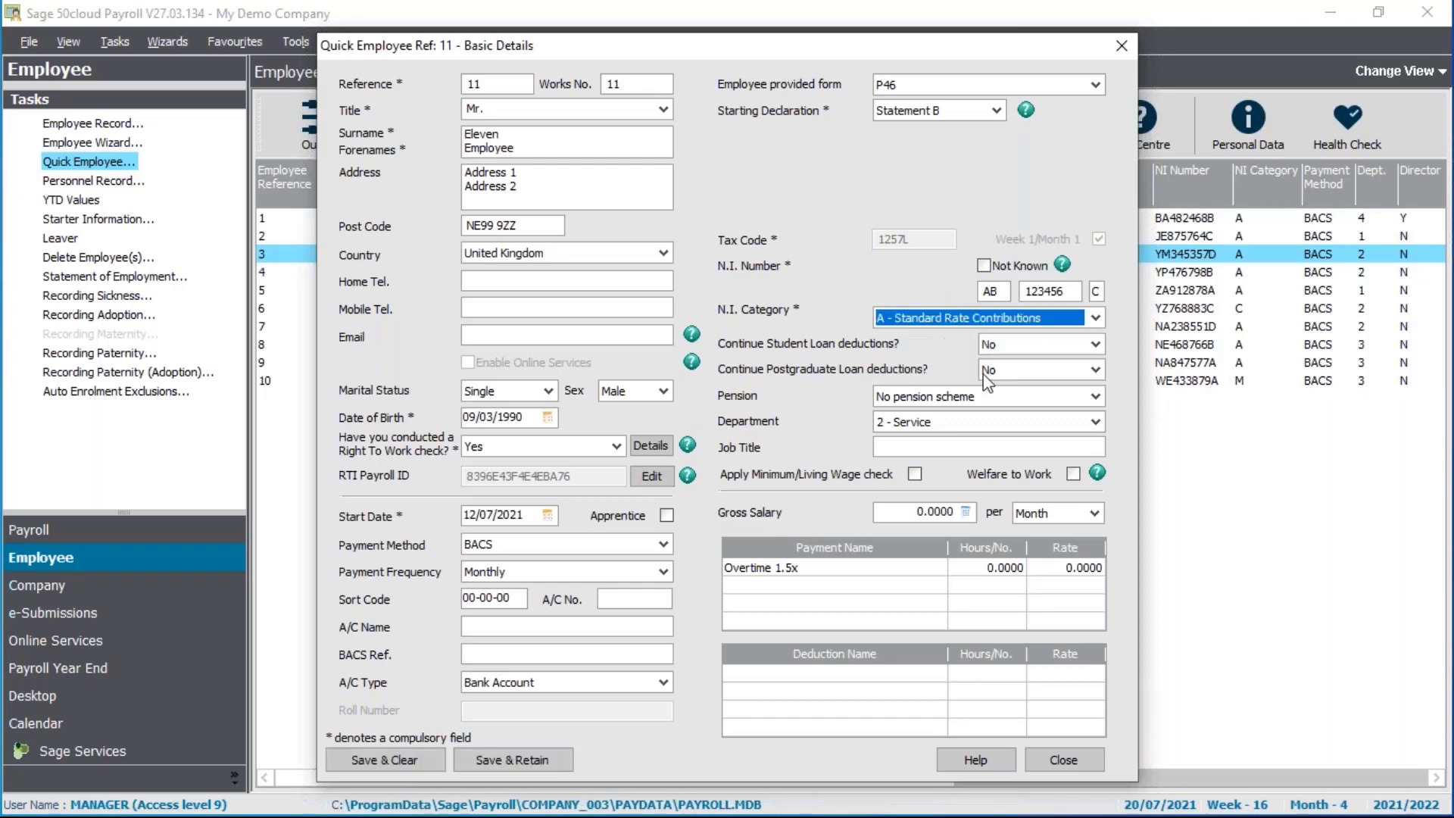
click(913, 513)
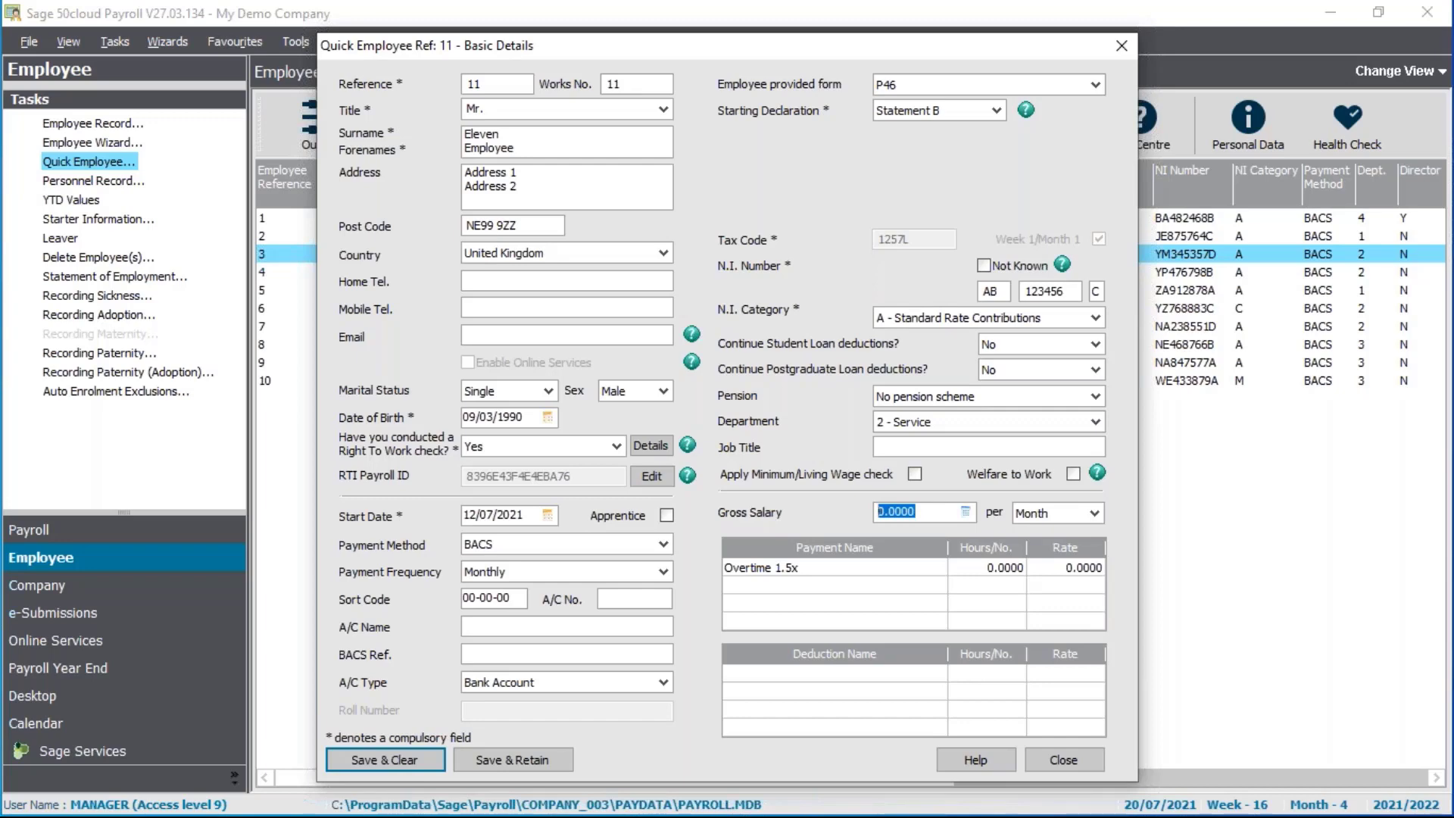
Enter a gross salary of 24000 per Year
text(24000)
key(Tab)
click(1038, 521)
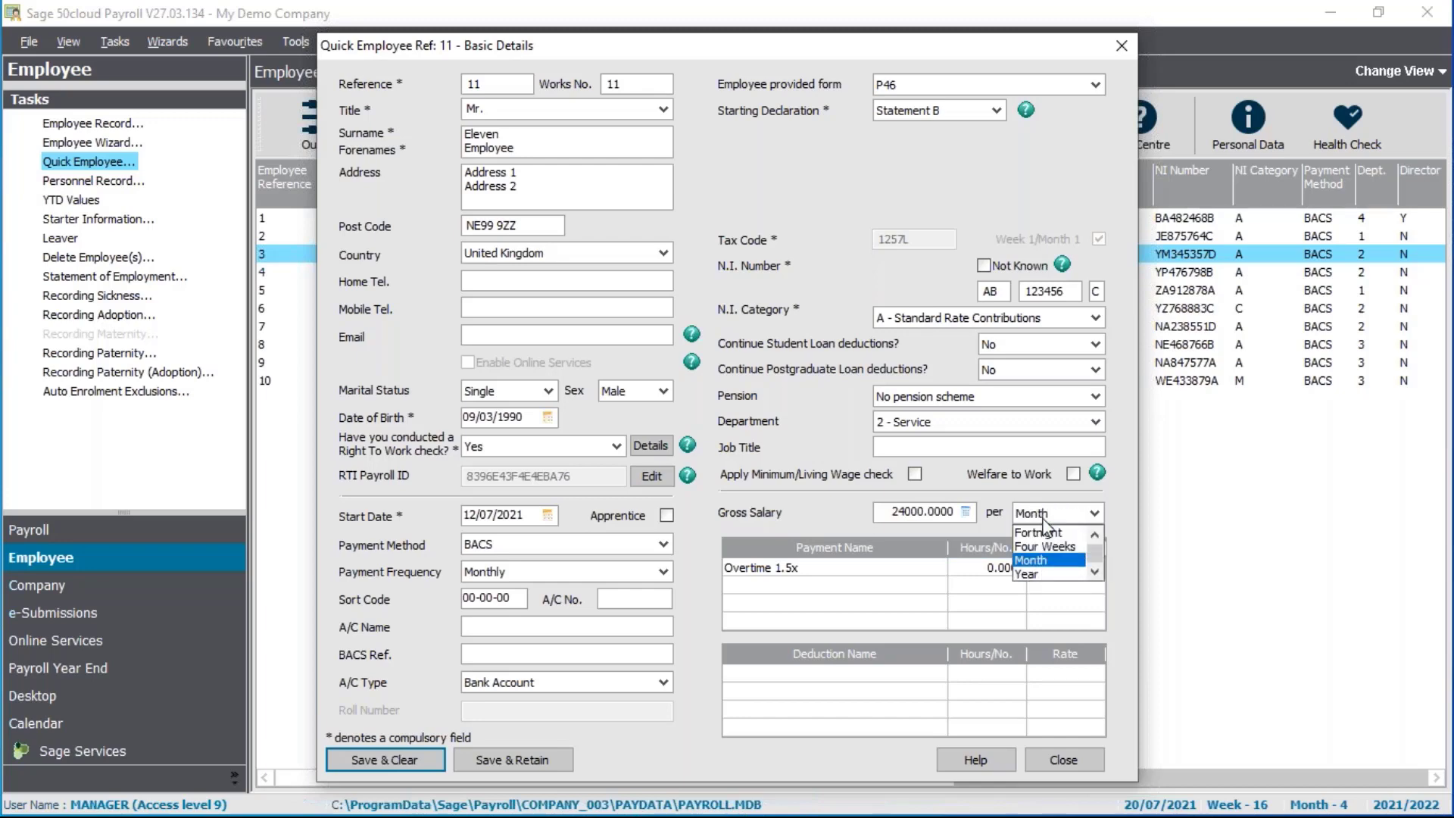
click(1031, 574)
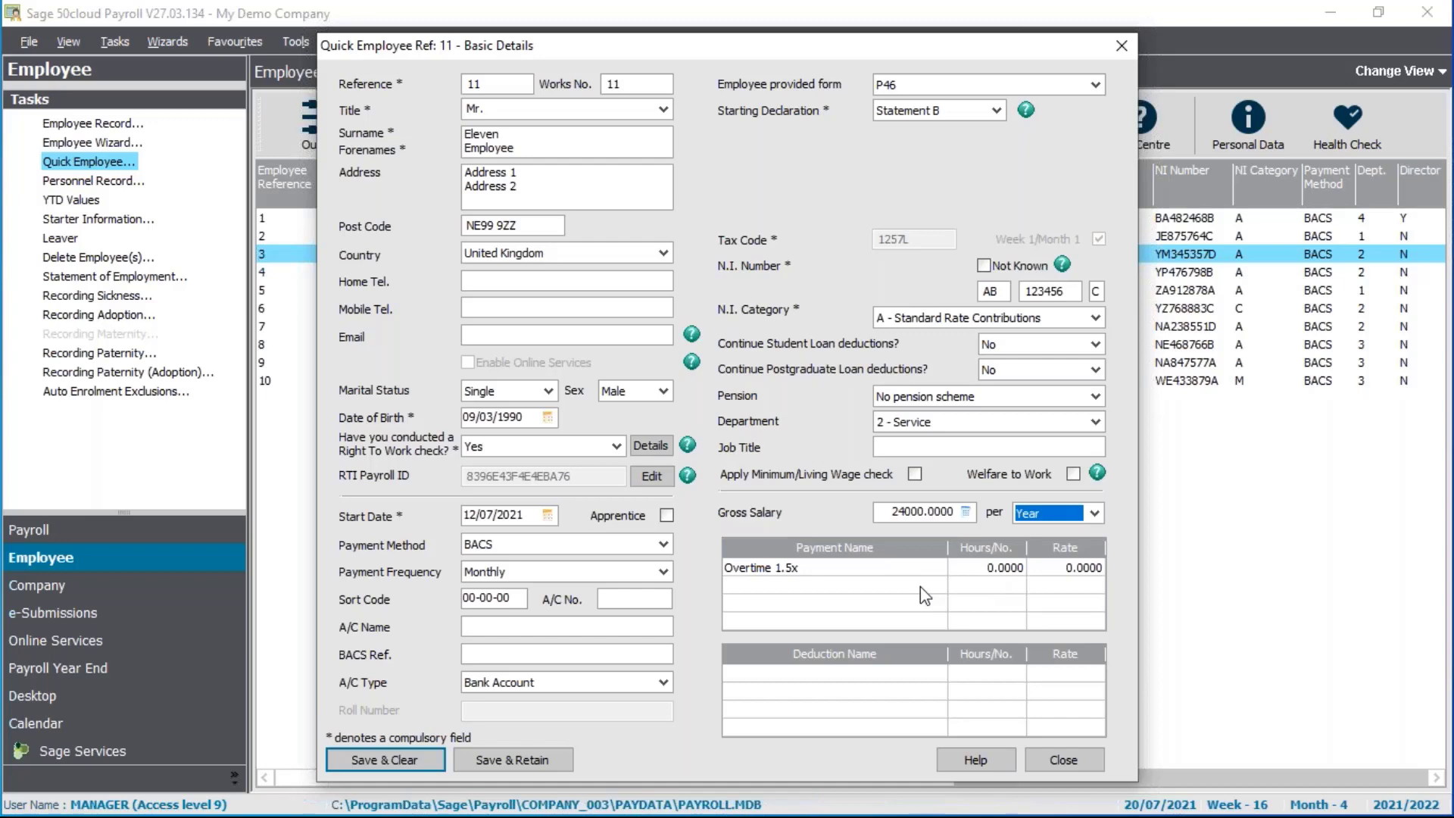
Save the new employee, accepting the bank details and pay element messages, and close the form
click(366, 761)
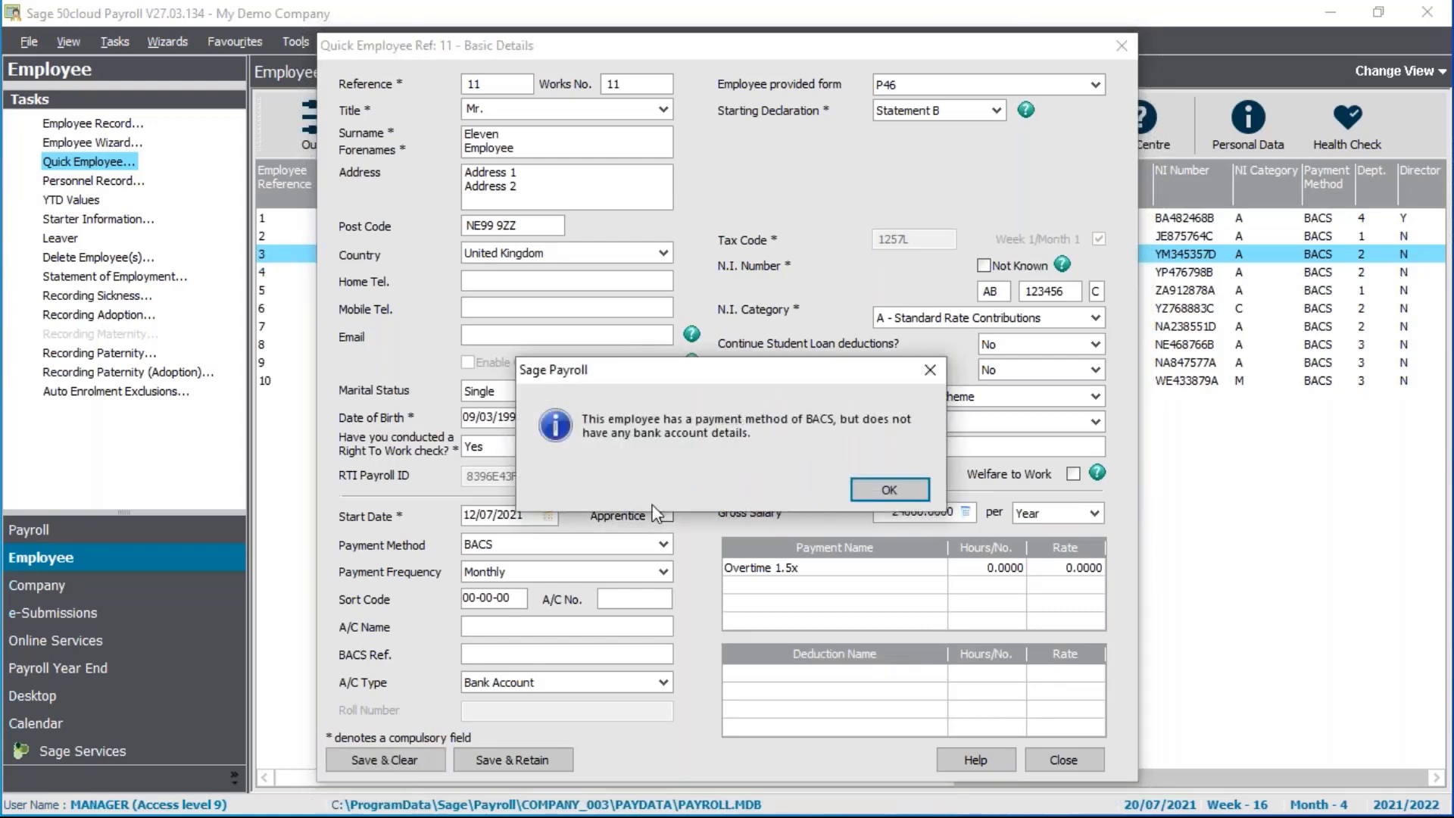
click(862, 490)
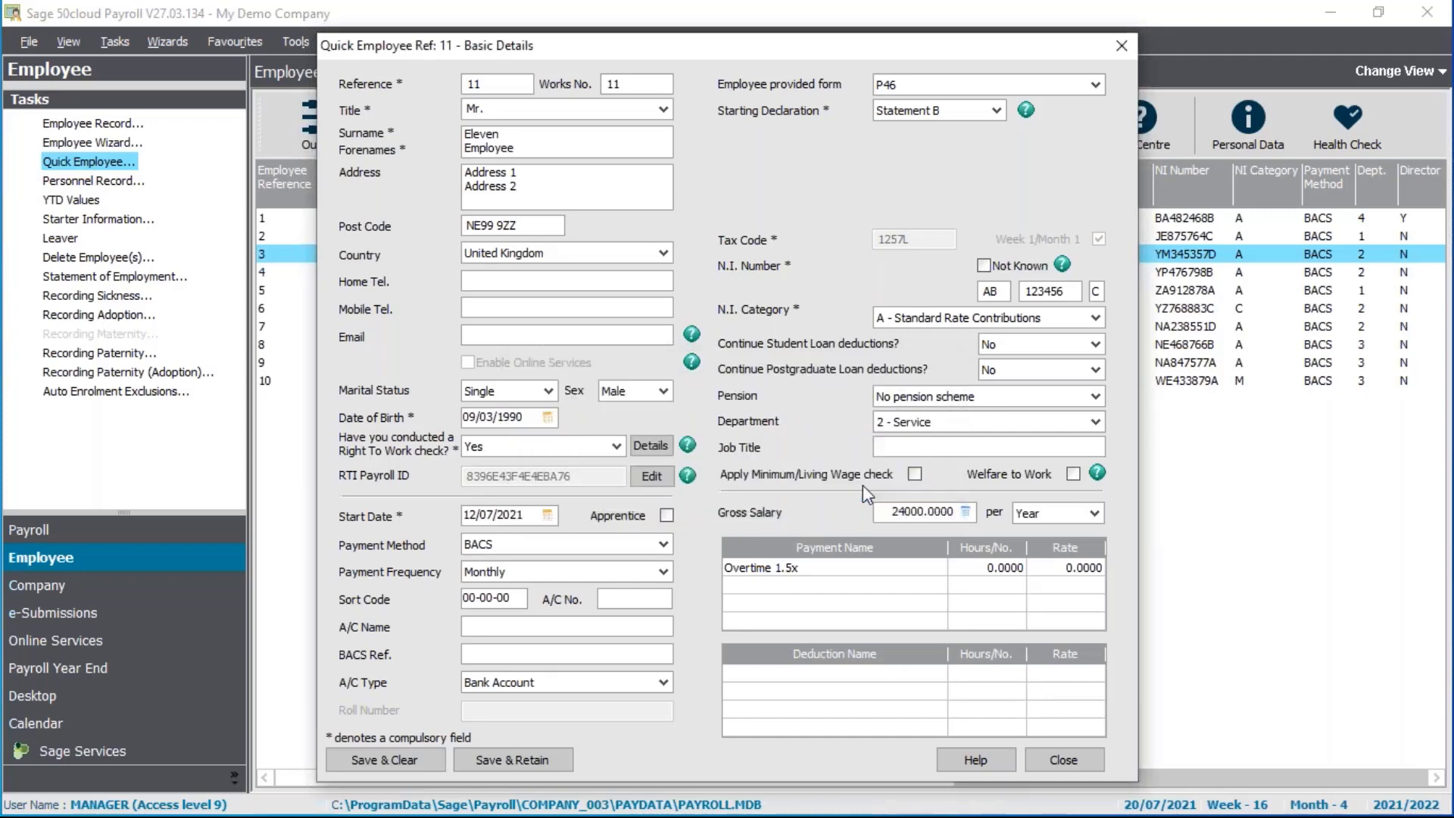
click(1060, 770)
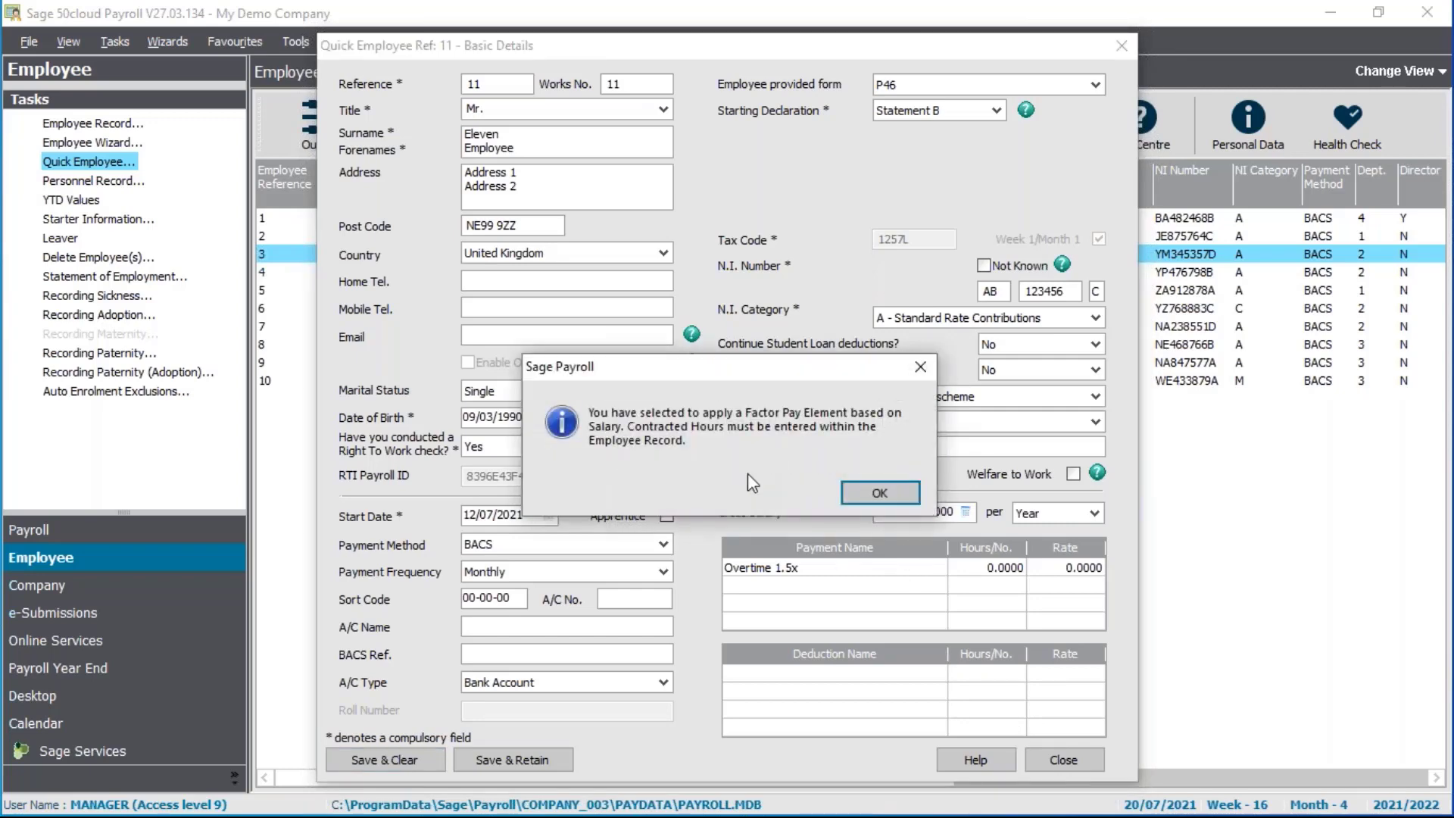
click(866, 488)
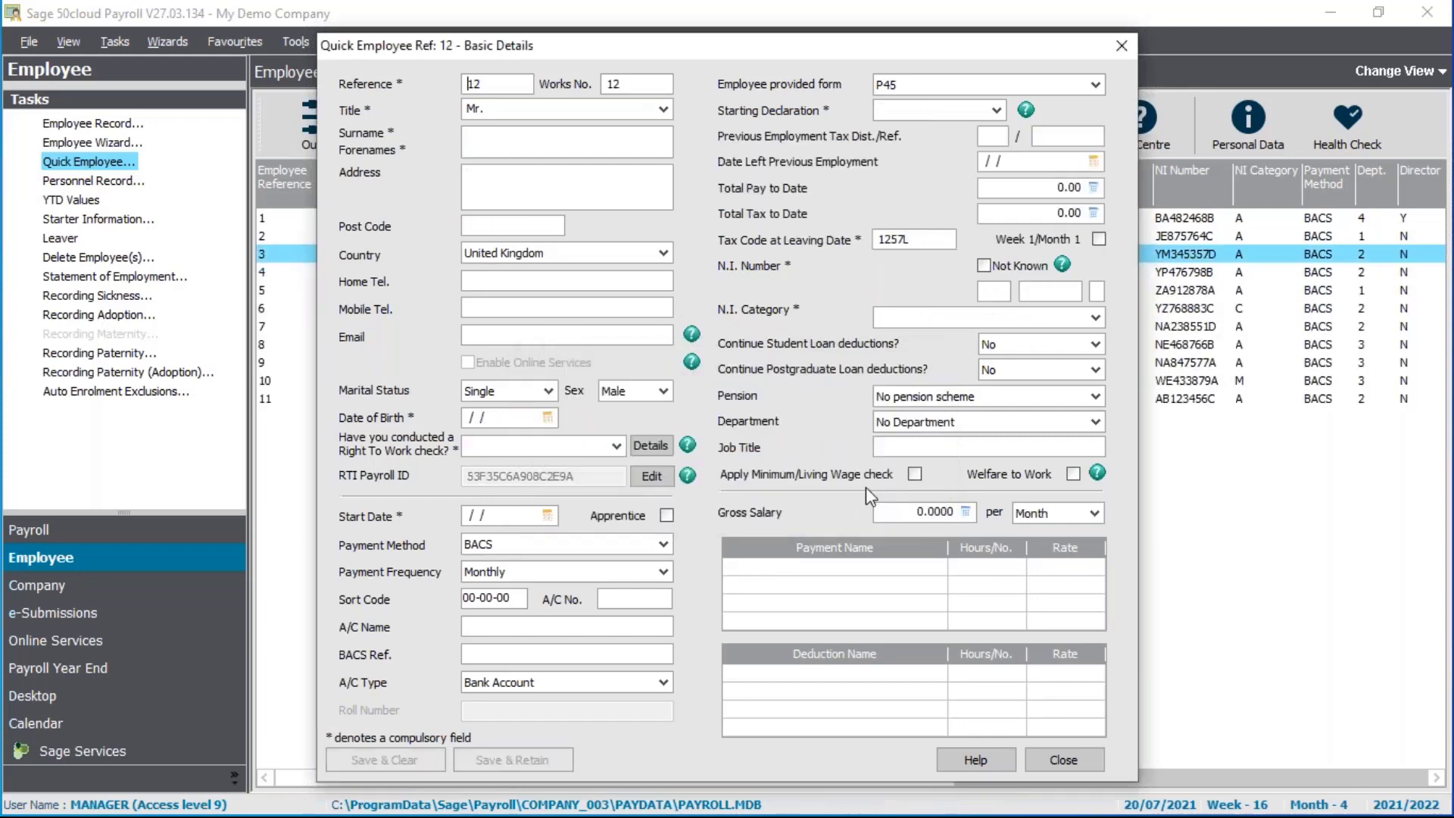
click(1072, 753)
In employee Eleven's salary details, set contracted hours to 35 per Week and save
ctrl+click(570, 400)
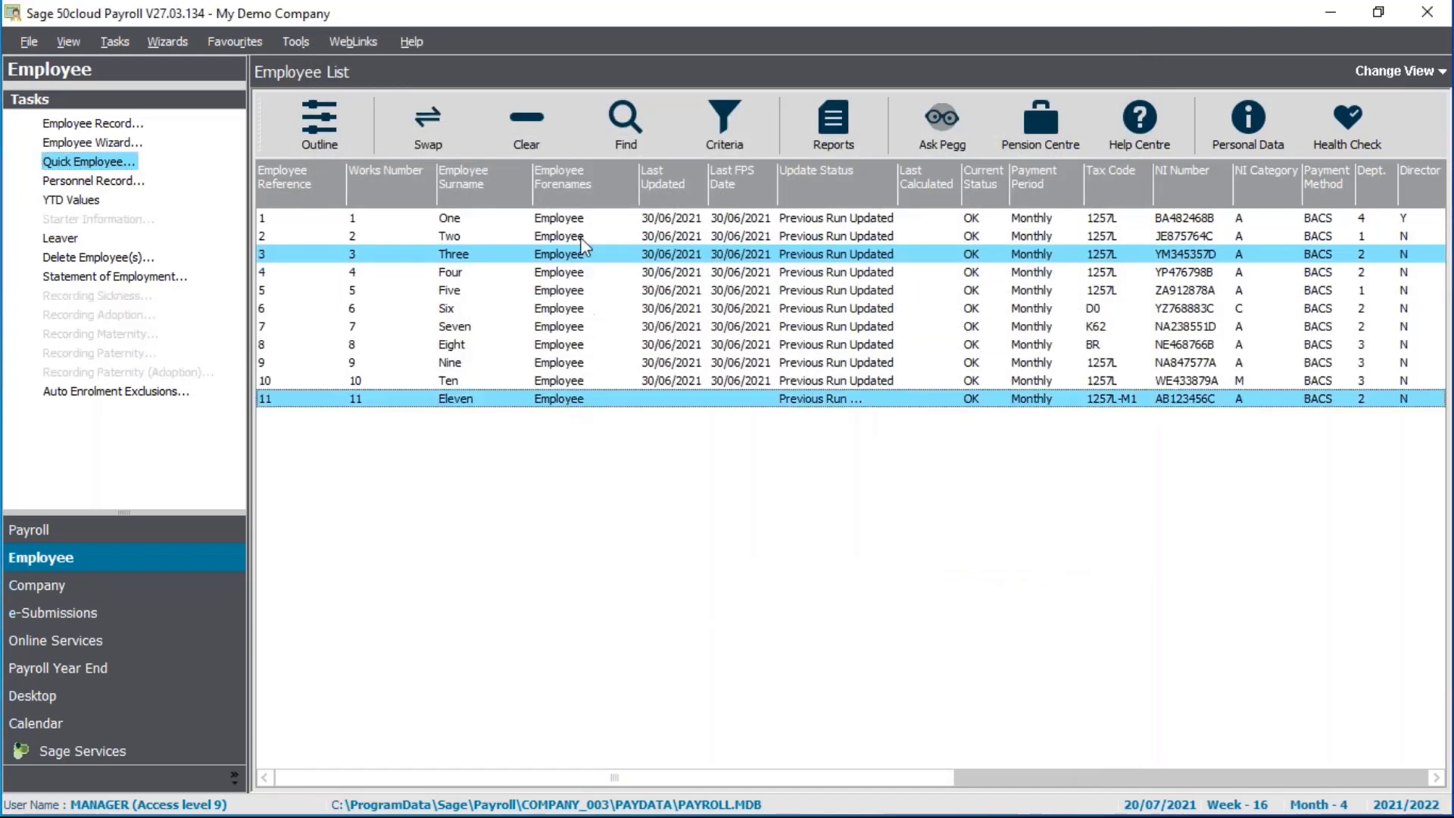
ctrl+click(580, 260)
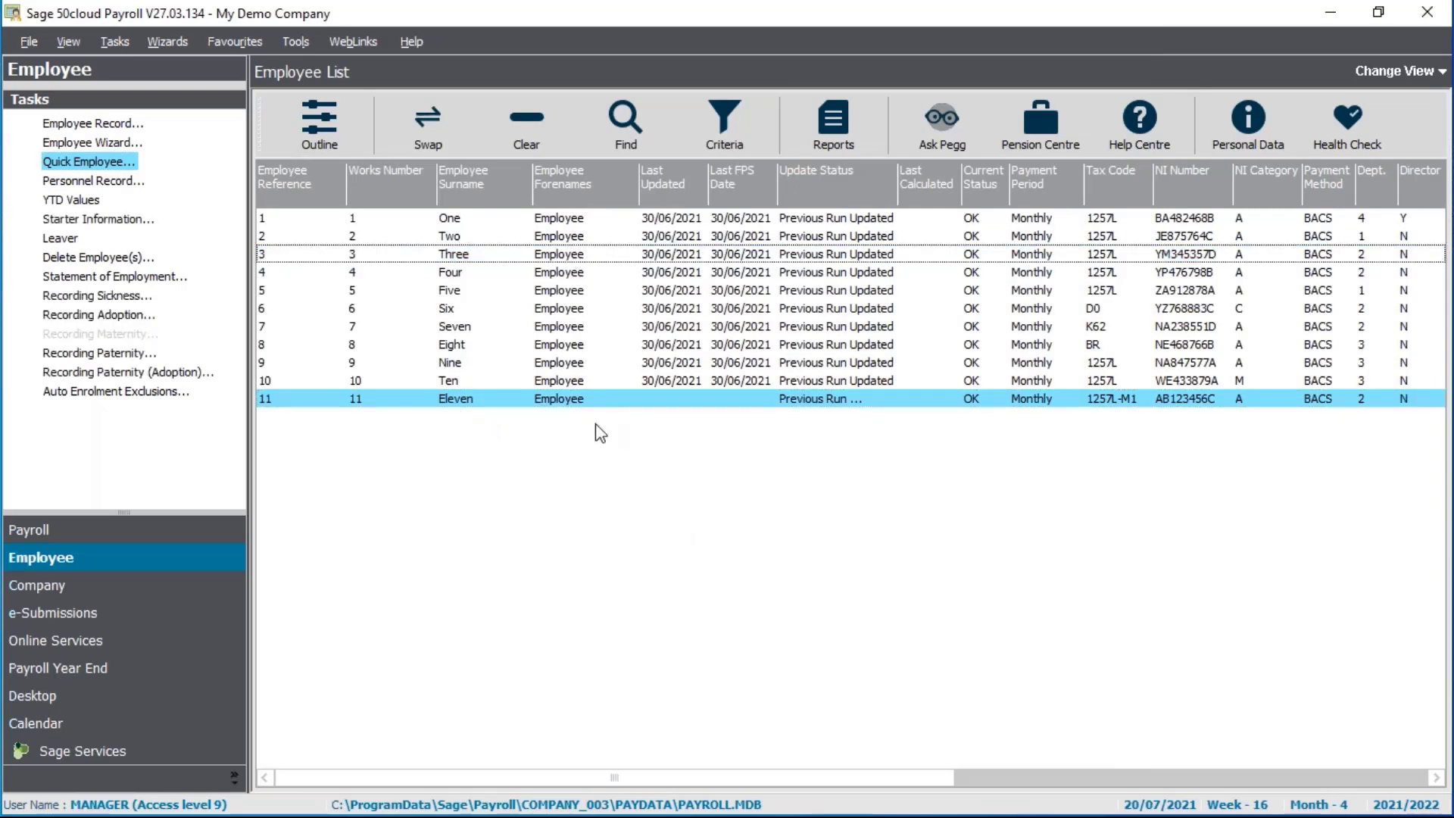
click(94, 124)
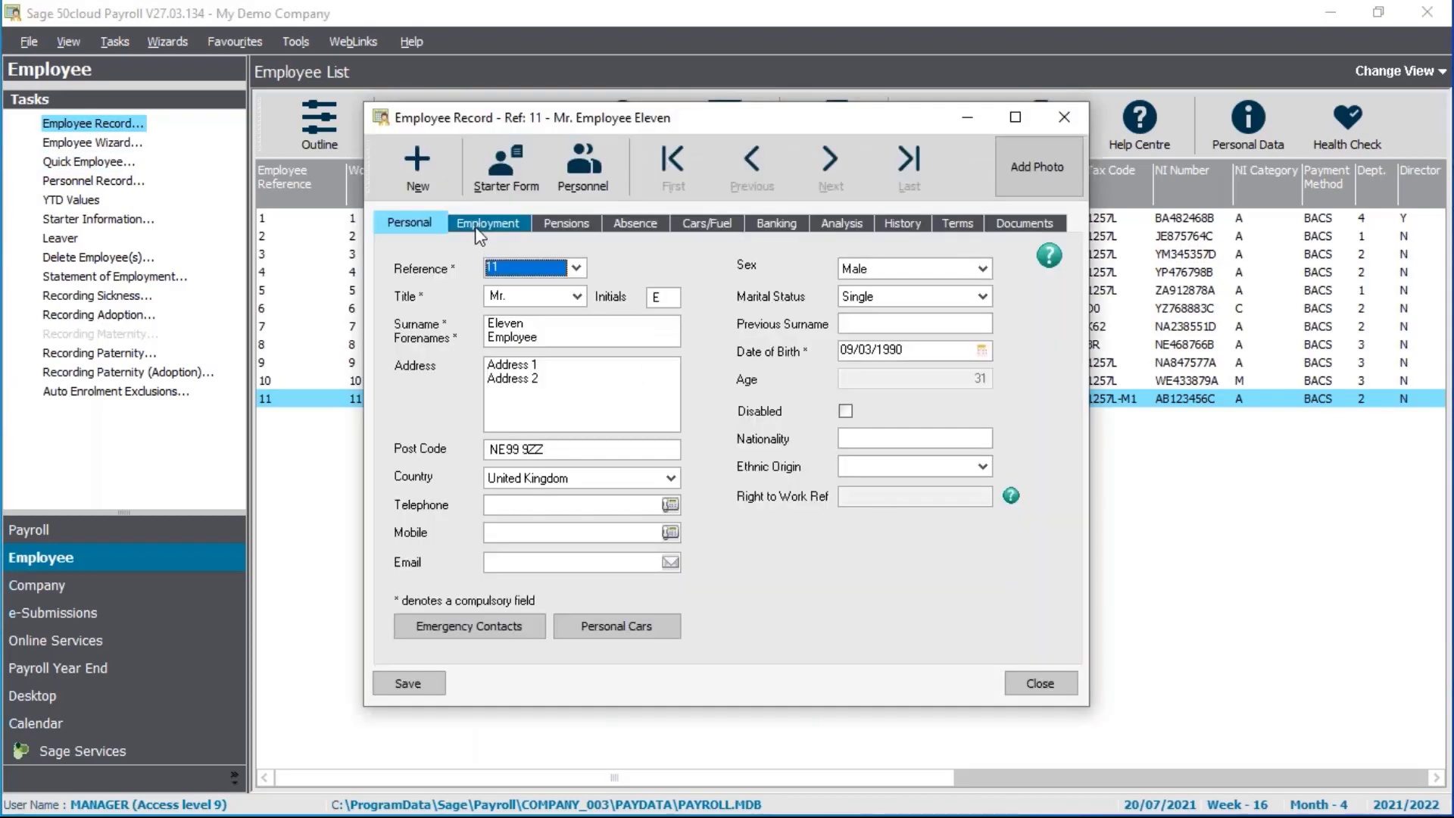
click(485, 223)
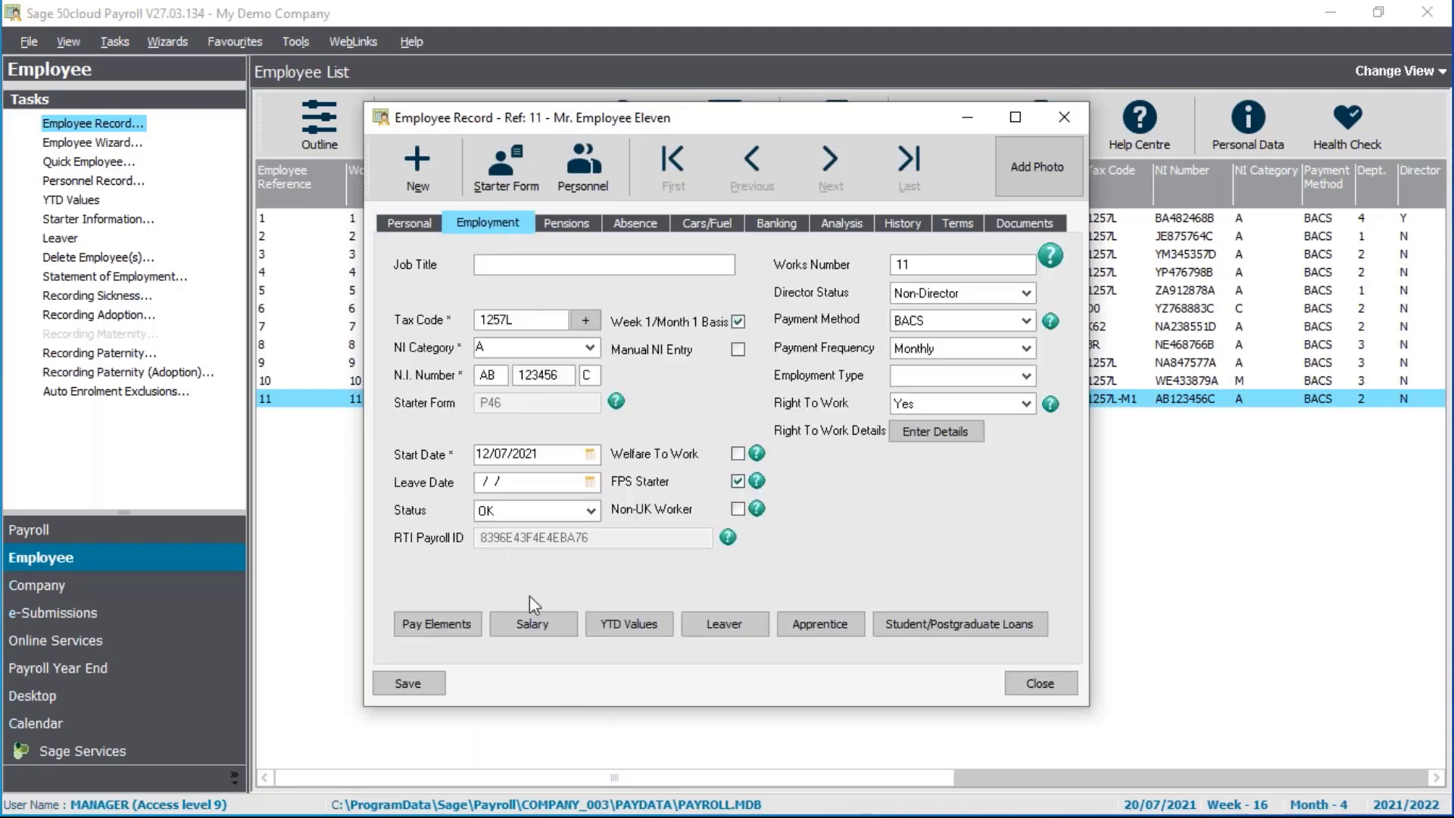
click(534, 625)
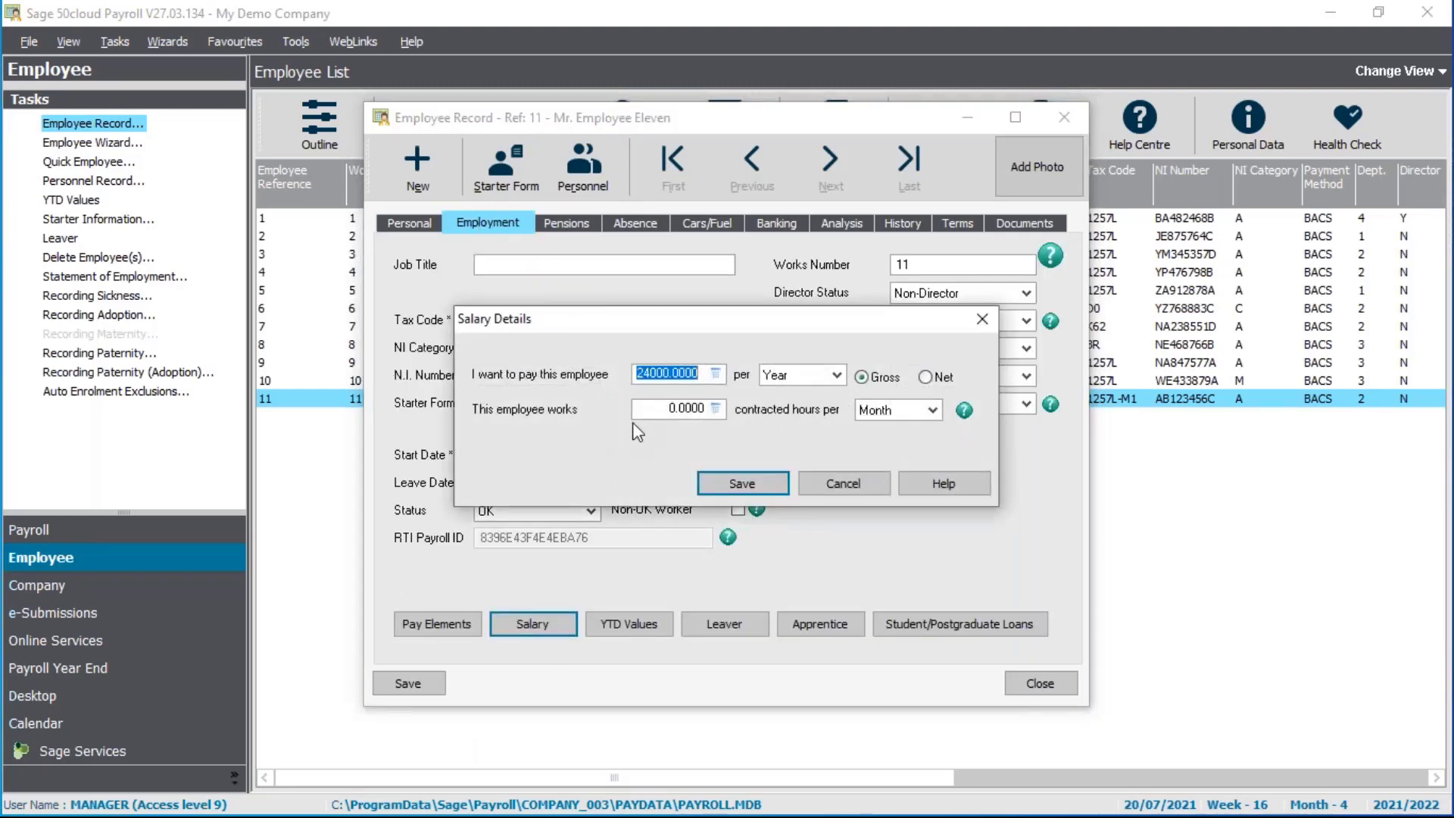
drag(680, 409, 577, 409)
text(35)
key(Tab)
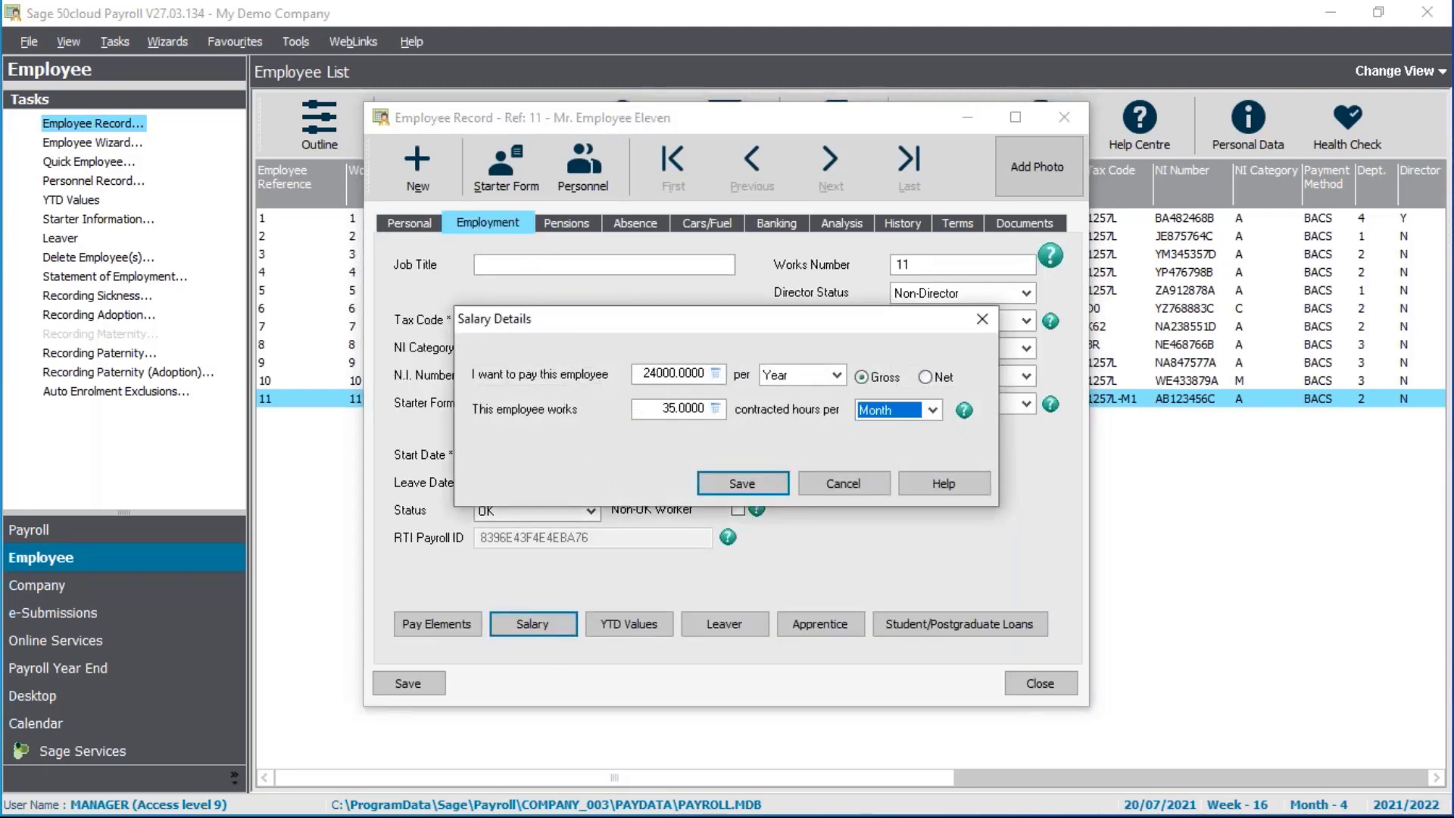
key(w)
key(Tab)
click(731, 491)
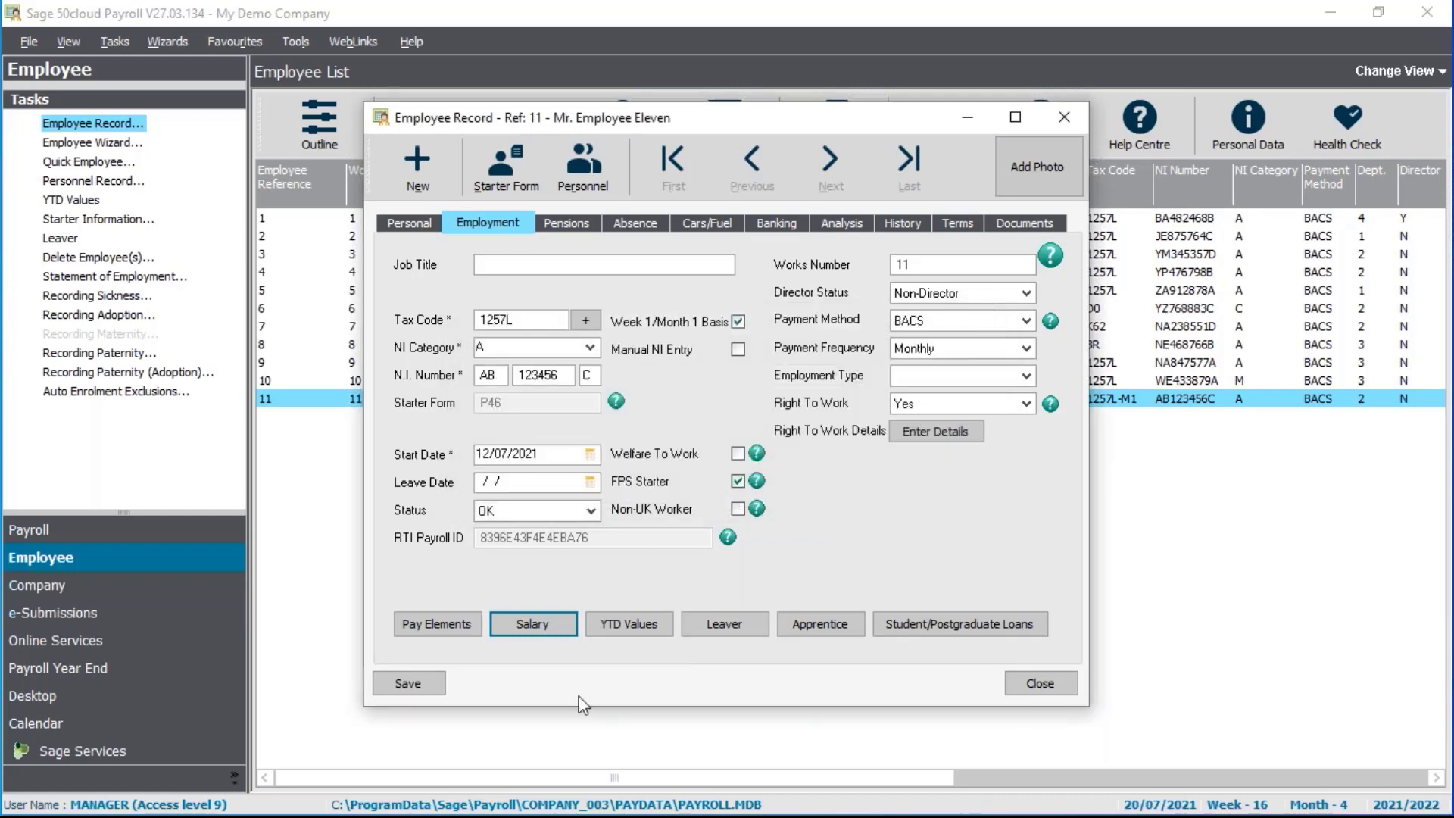
Save employee Eleven's pay elements and close the record
click(453, 625)
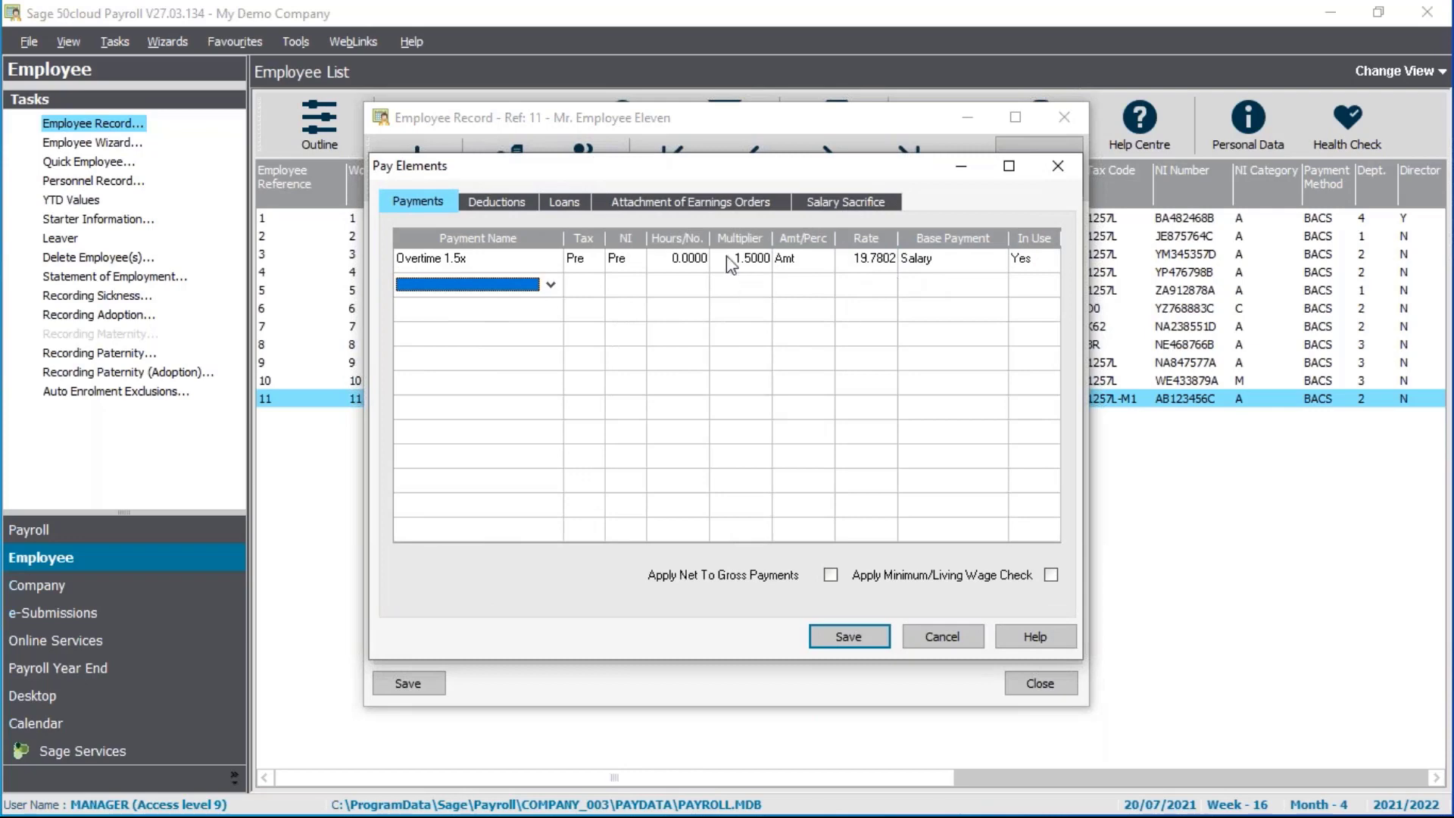
click(870, 642)
click(871, 647)
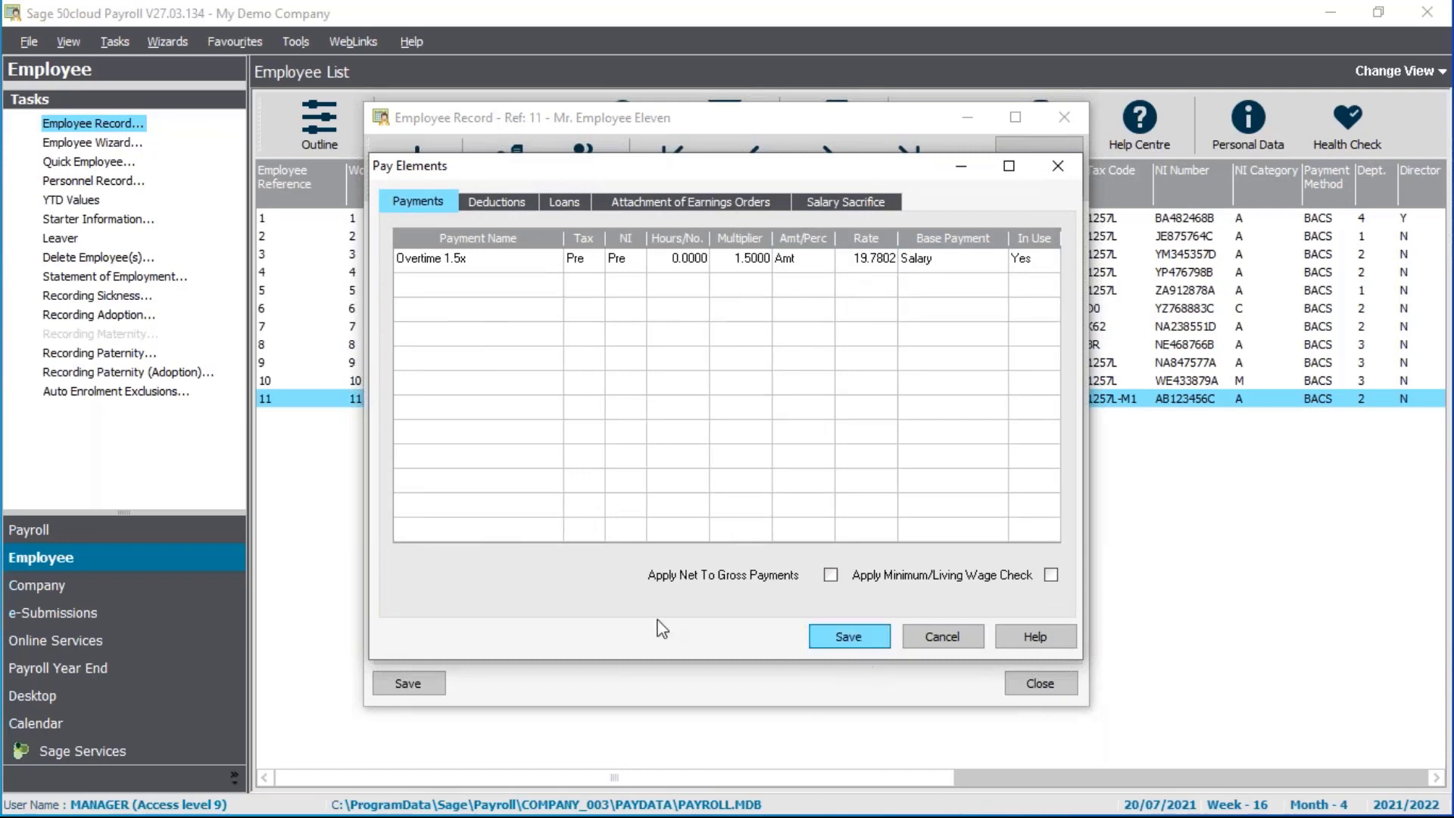
click(1053, 683)
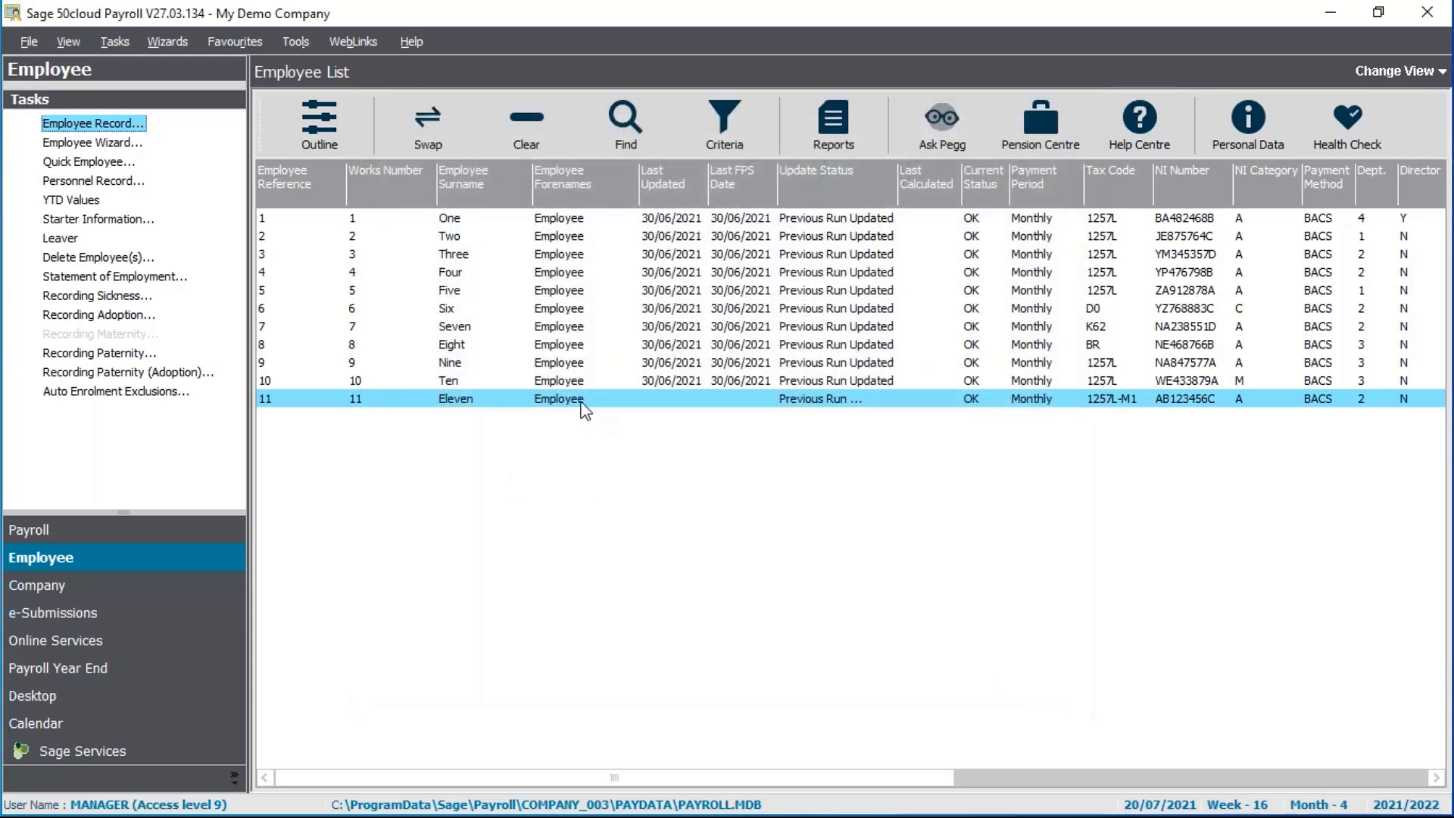
Deselect employee 11 and select employee Four in the Employee List
click(588, 430)
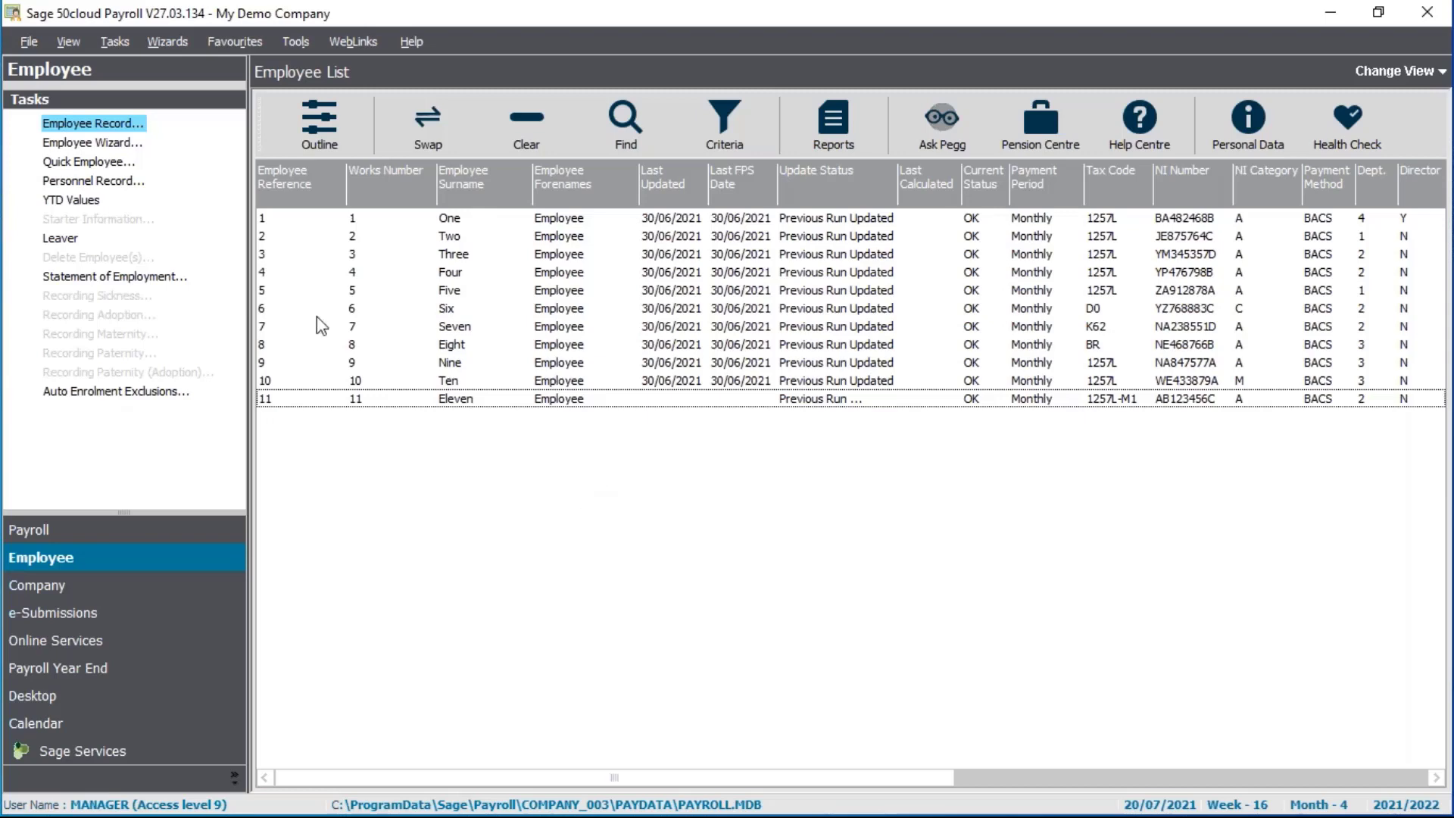
click(441, 278)
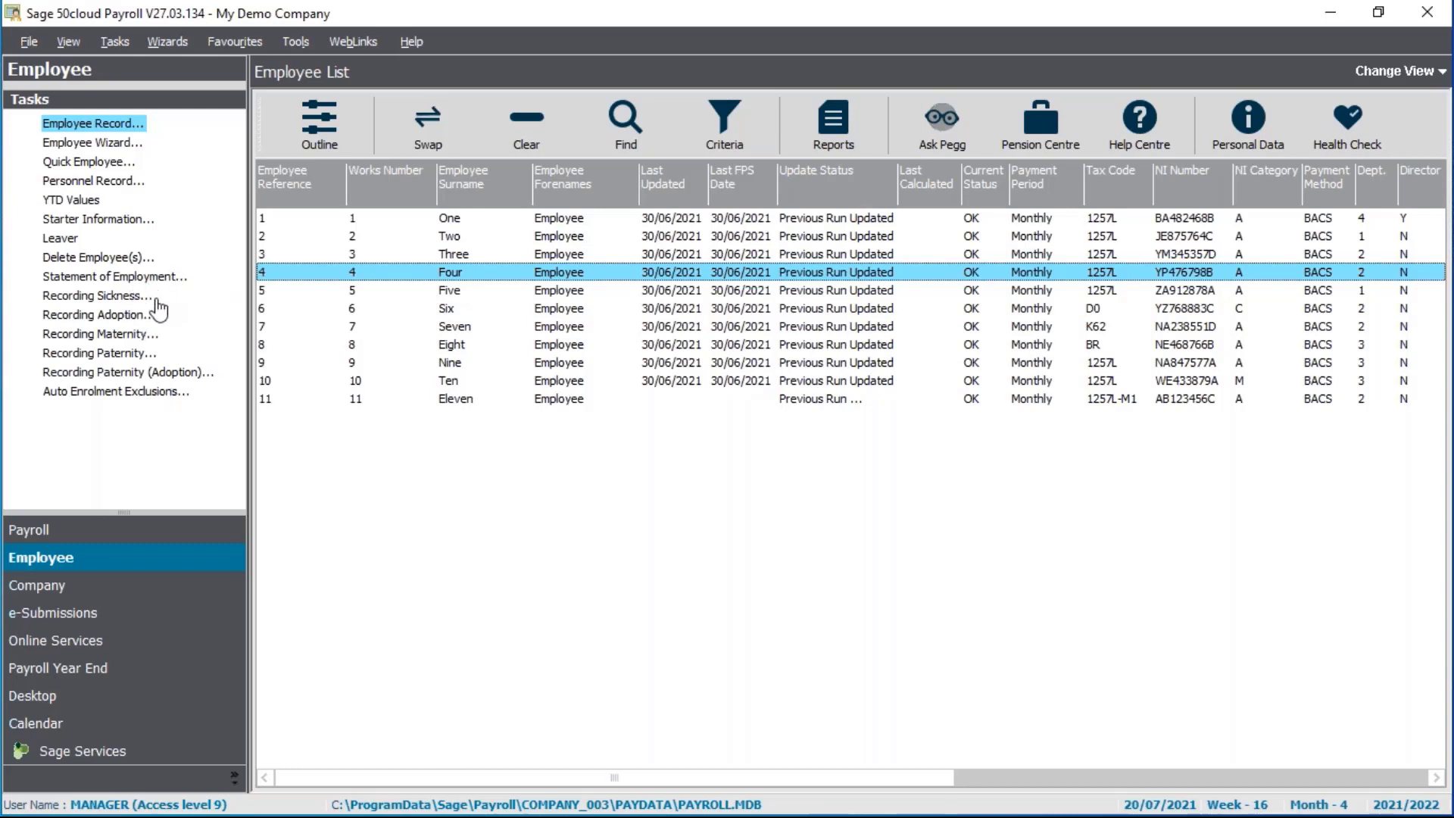
Record employee Four's maternity with medical evidence received and expected birth 14/08/2021, then check entitlement
click(116, 341)
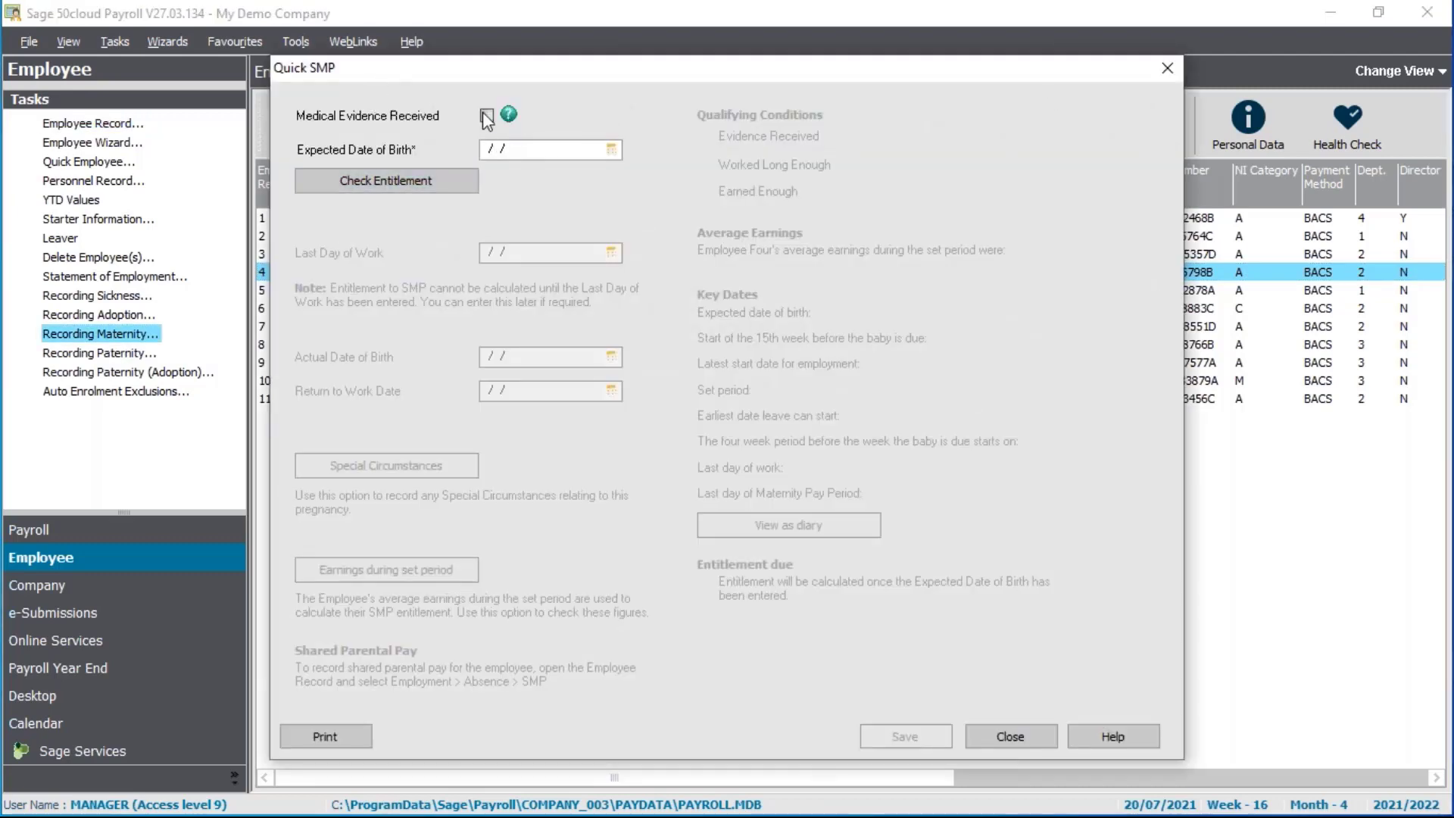
click(486, 117)
click(610, 150)
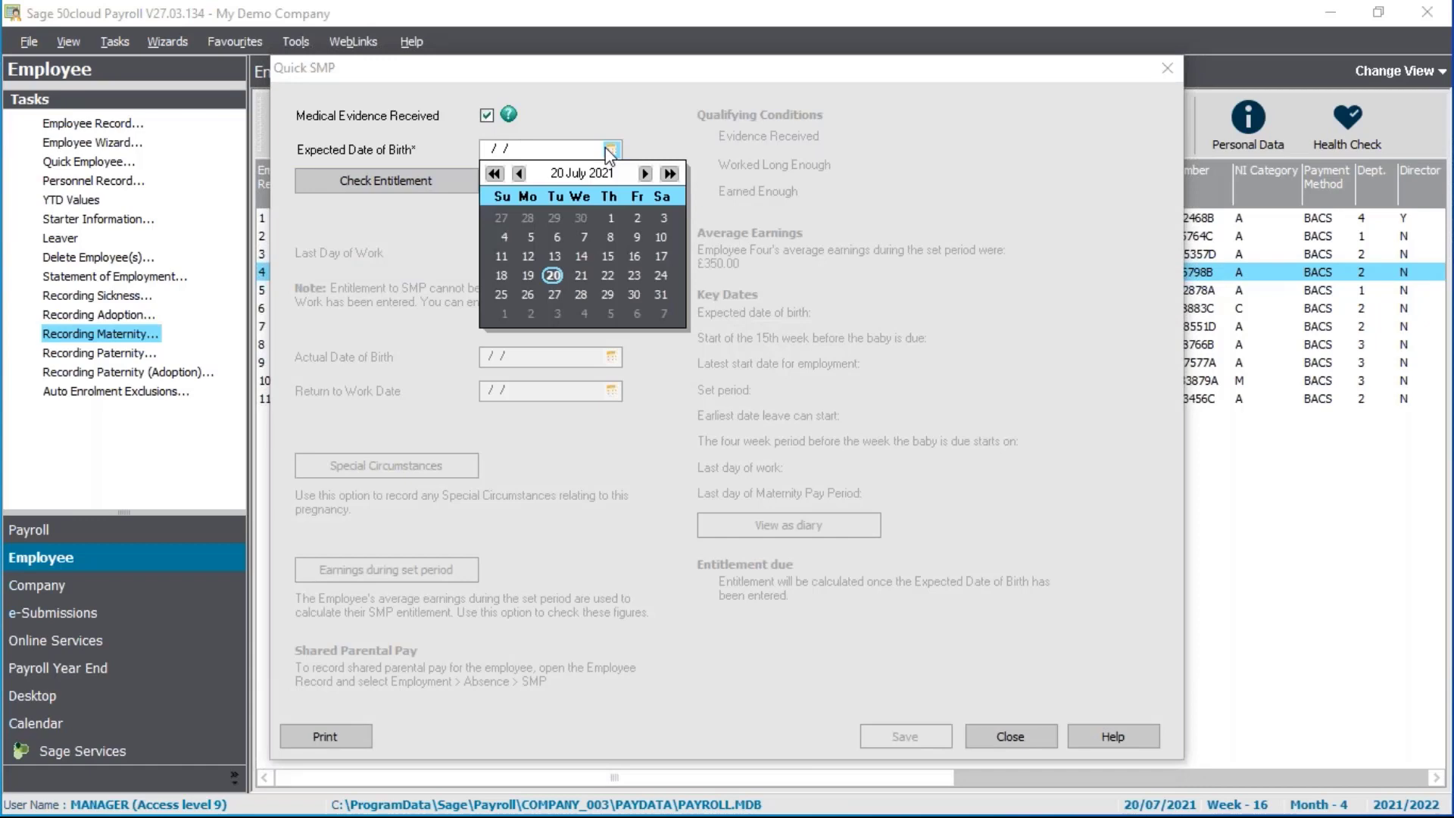
click(645, 174)
click(658, 238)
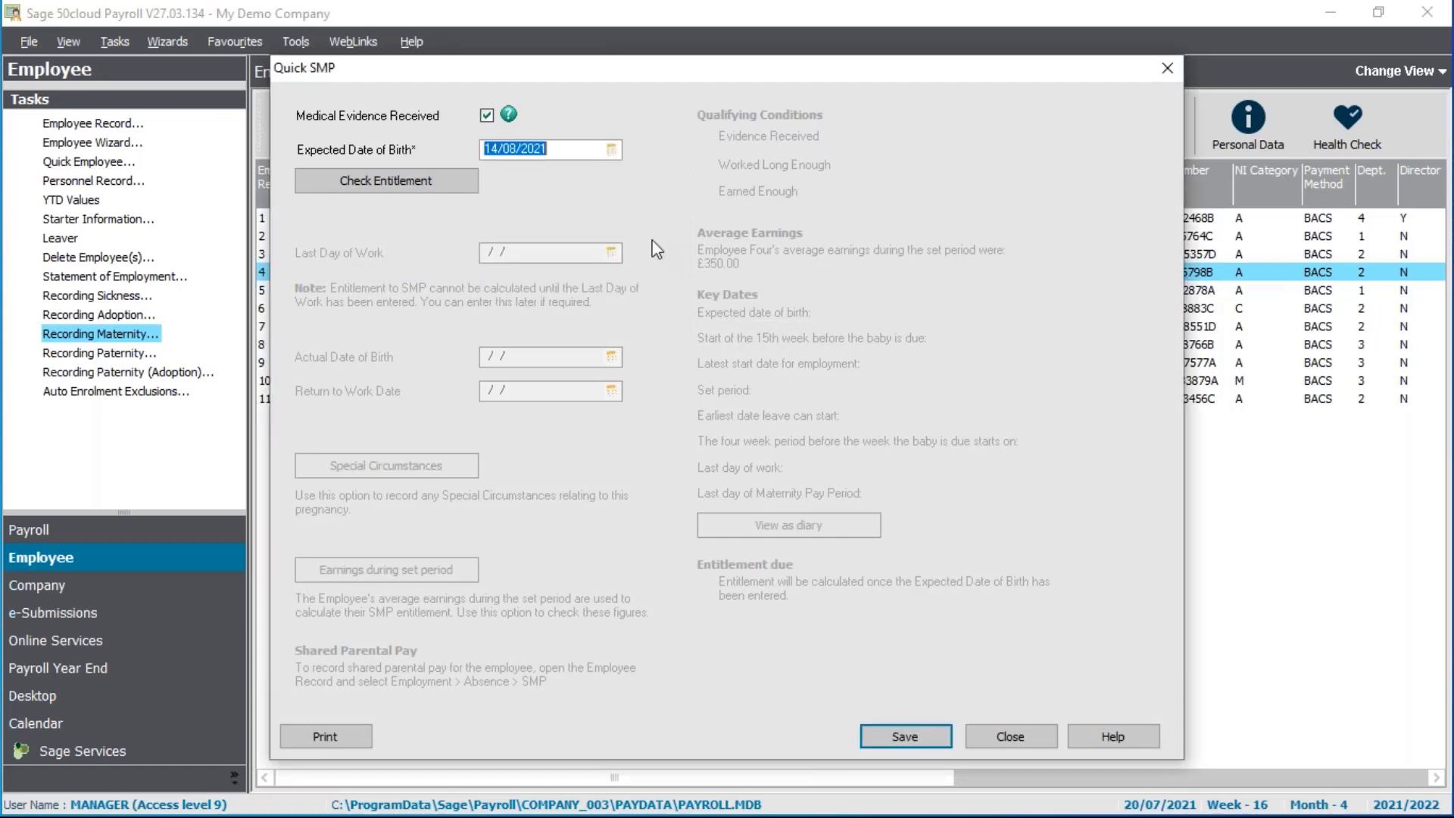
click(424, 184)
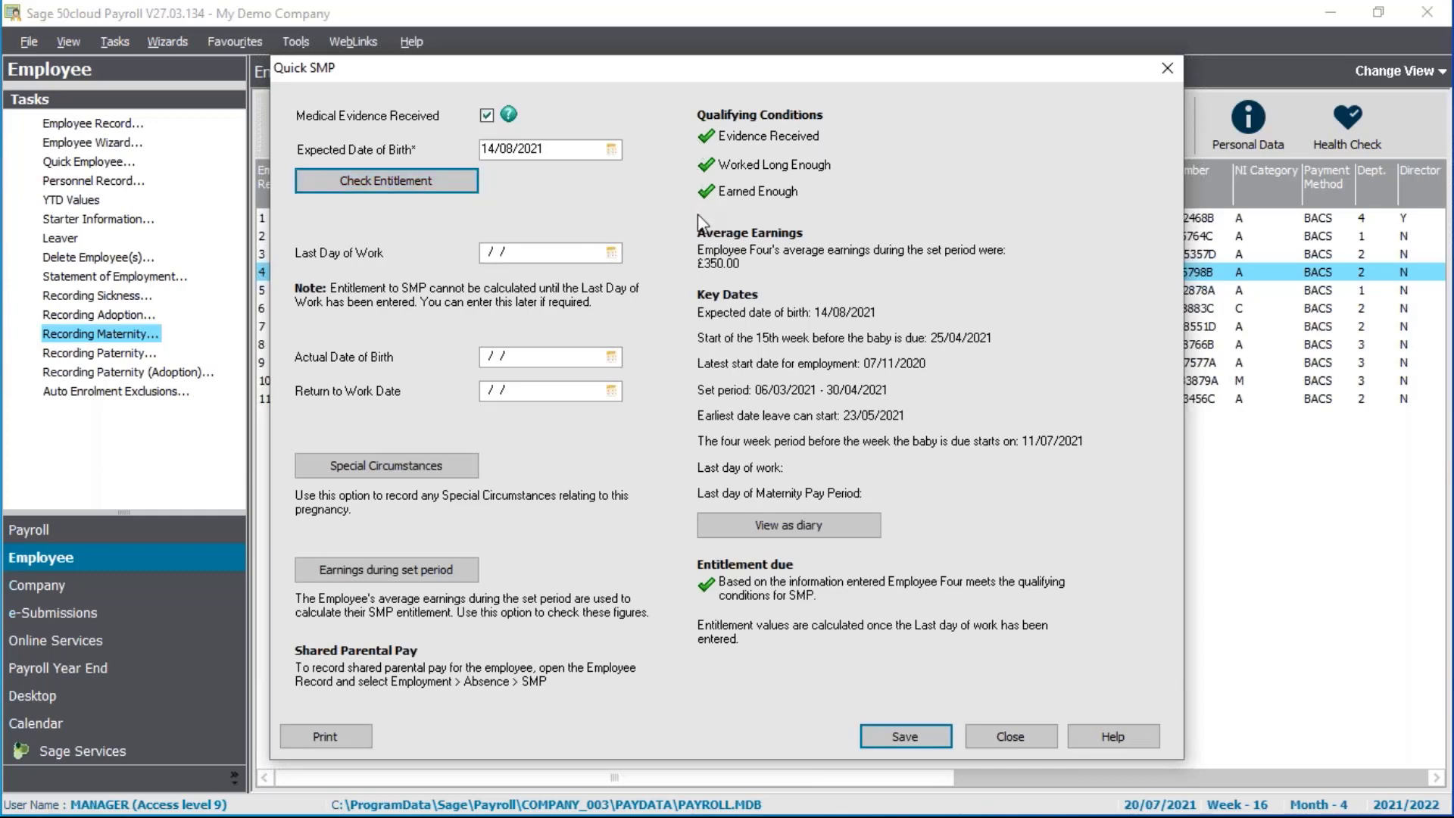
click(562, 247)
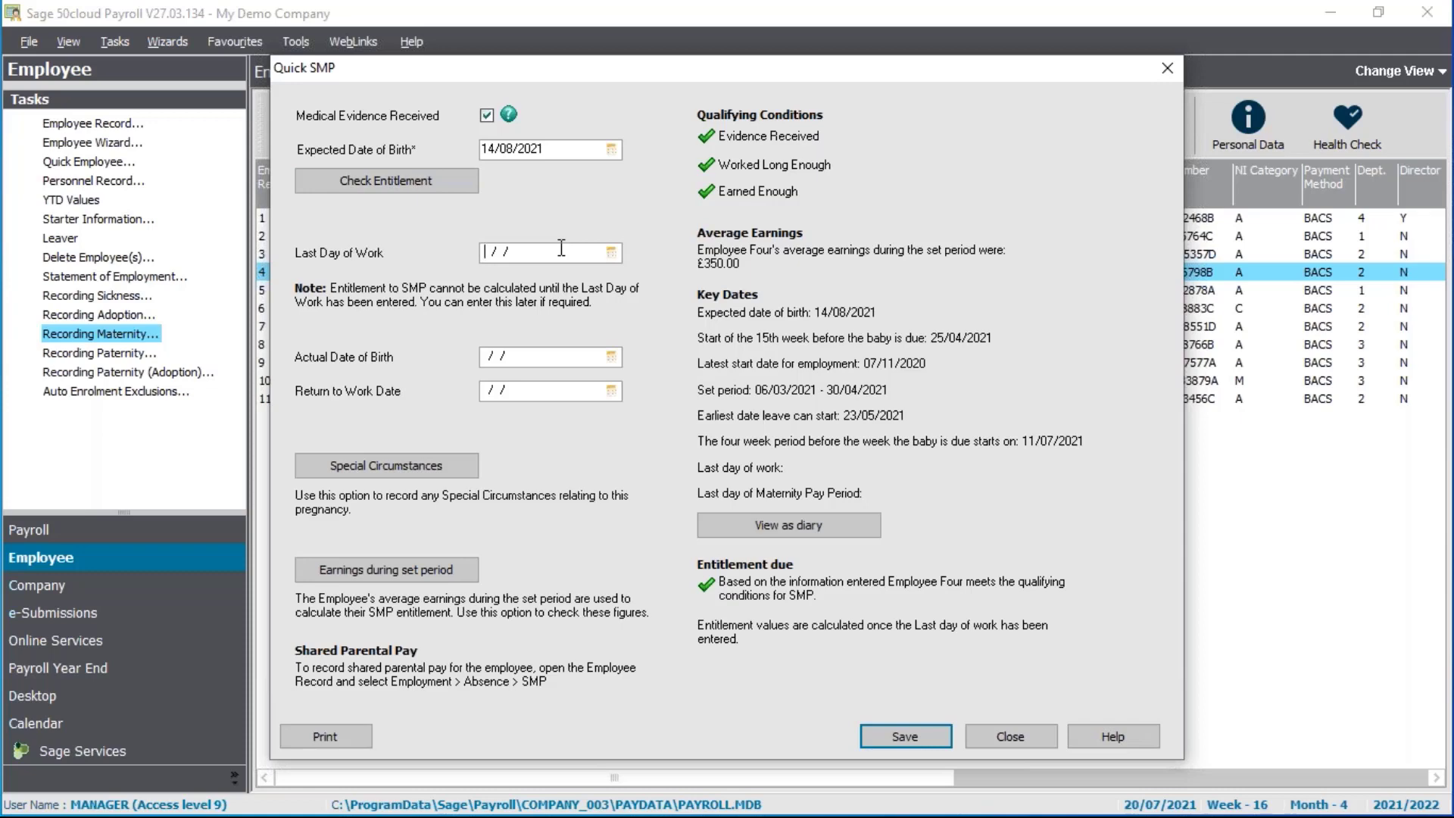
click(612, 252)
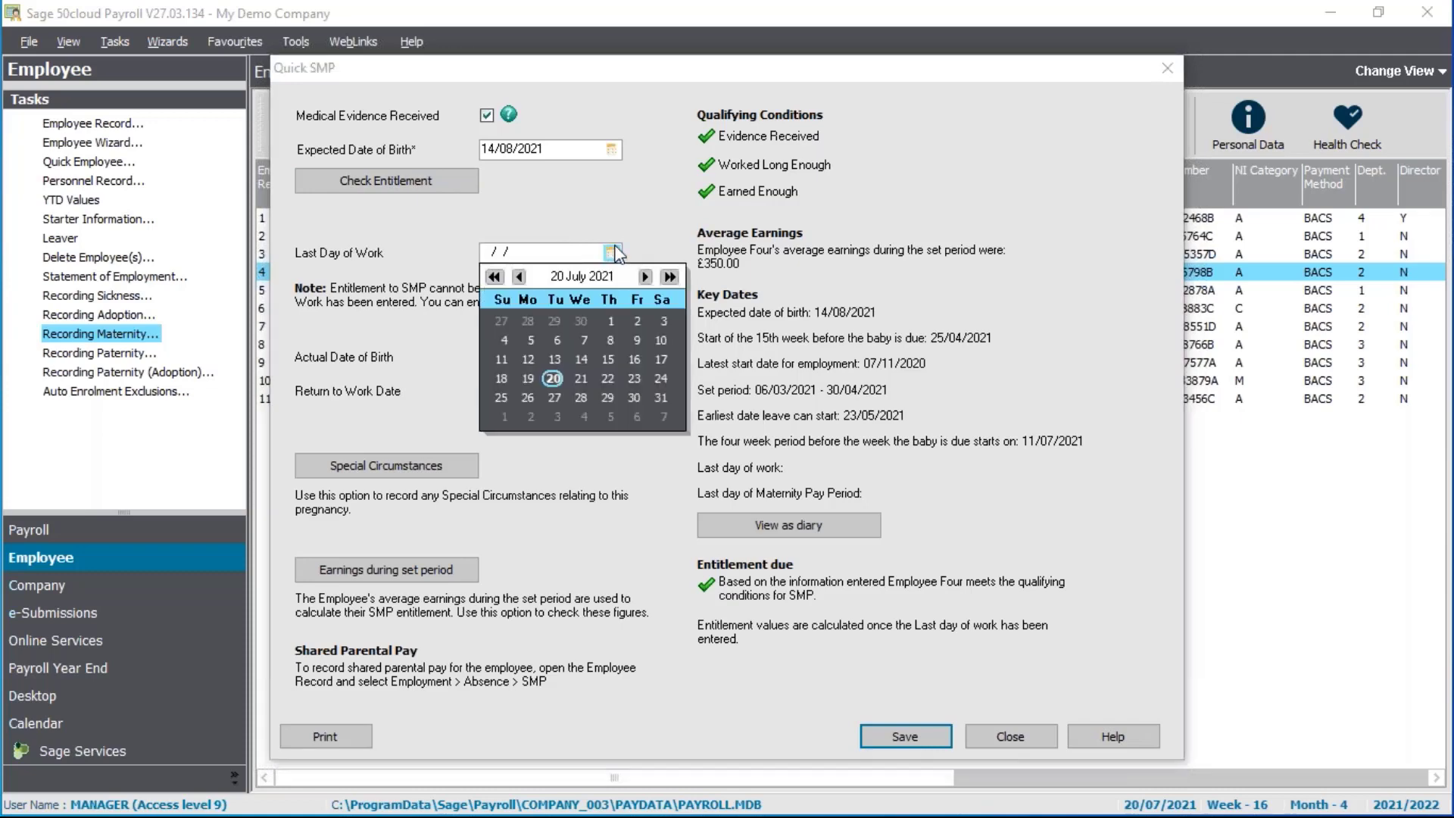
Set the last day of work to 04/07/2021 and save the 39-week SMP totalling 6905.07
click(502, 341)
click(503, 354)
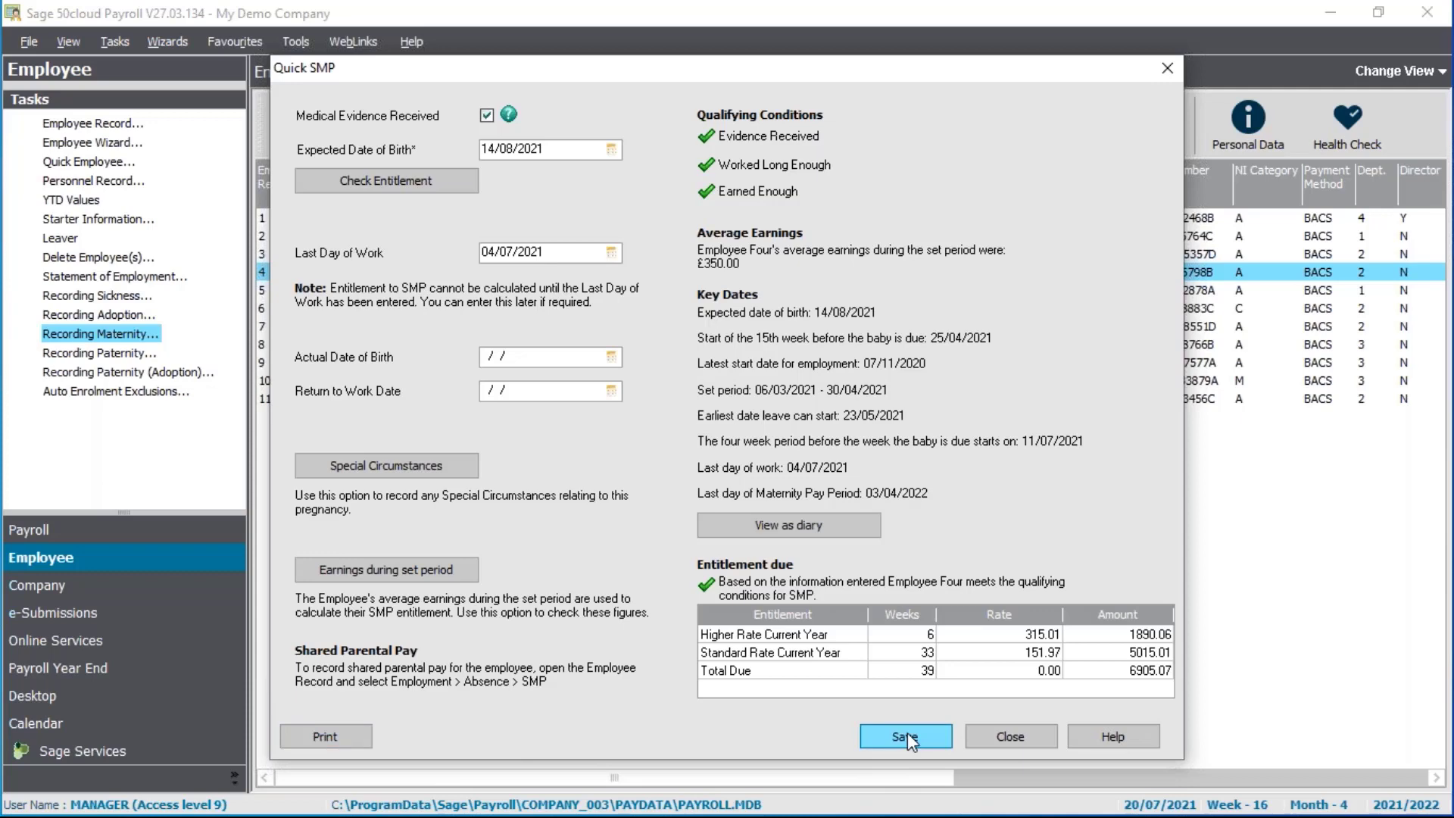
click(994, 738)
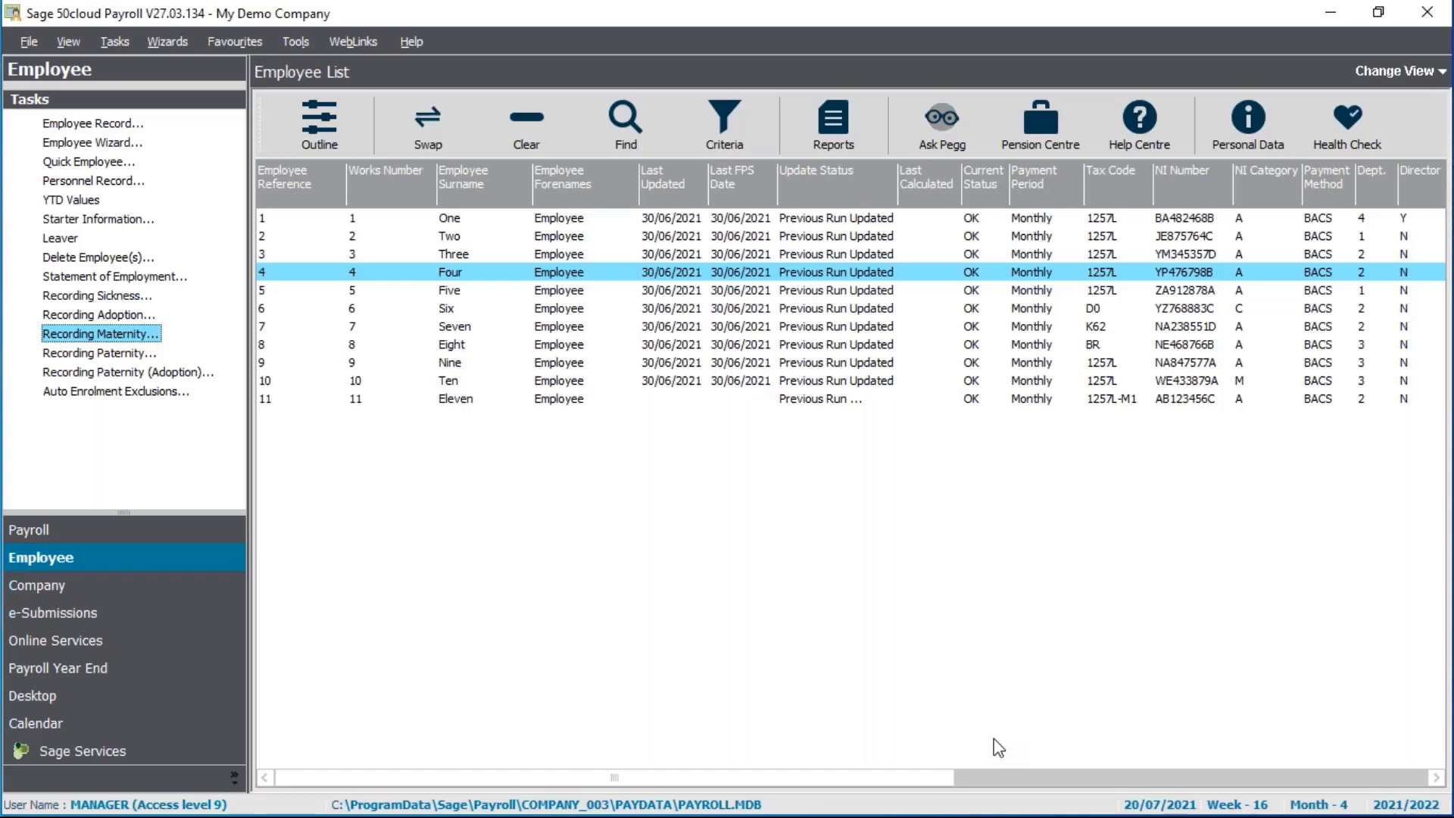
ctrl+click(570, 273)
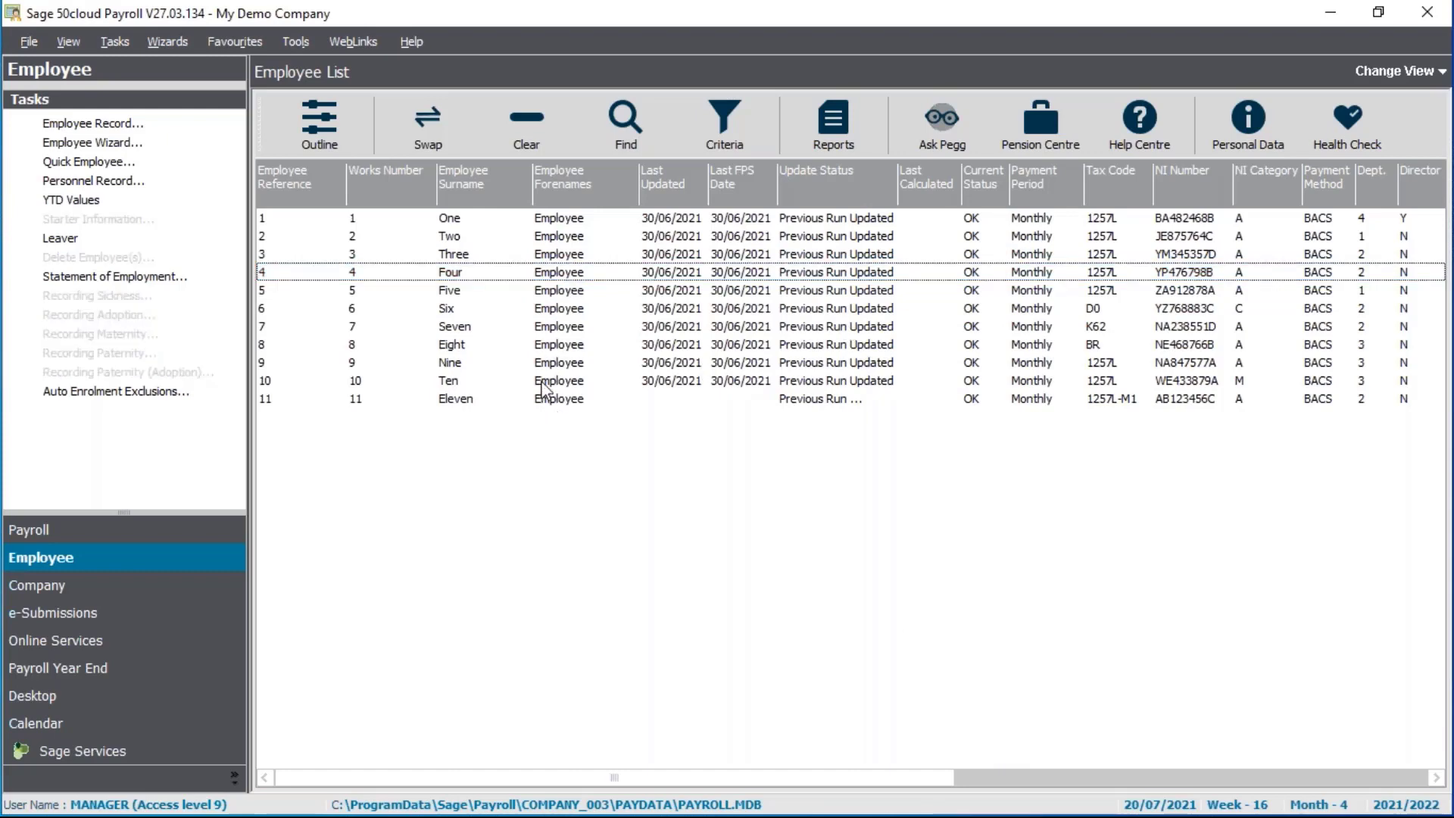
click(543, 384)
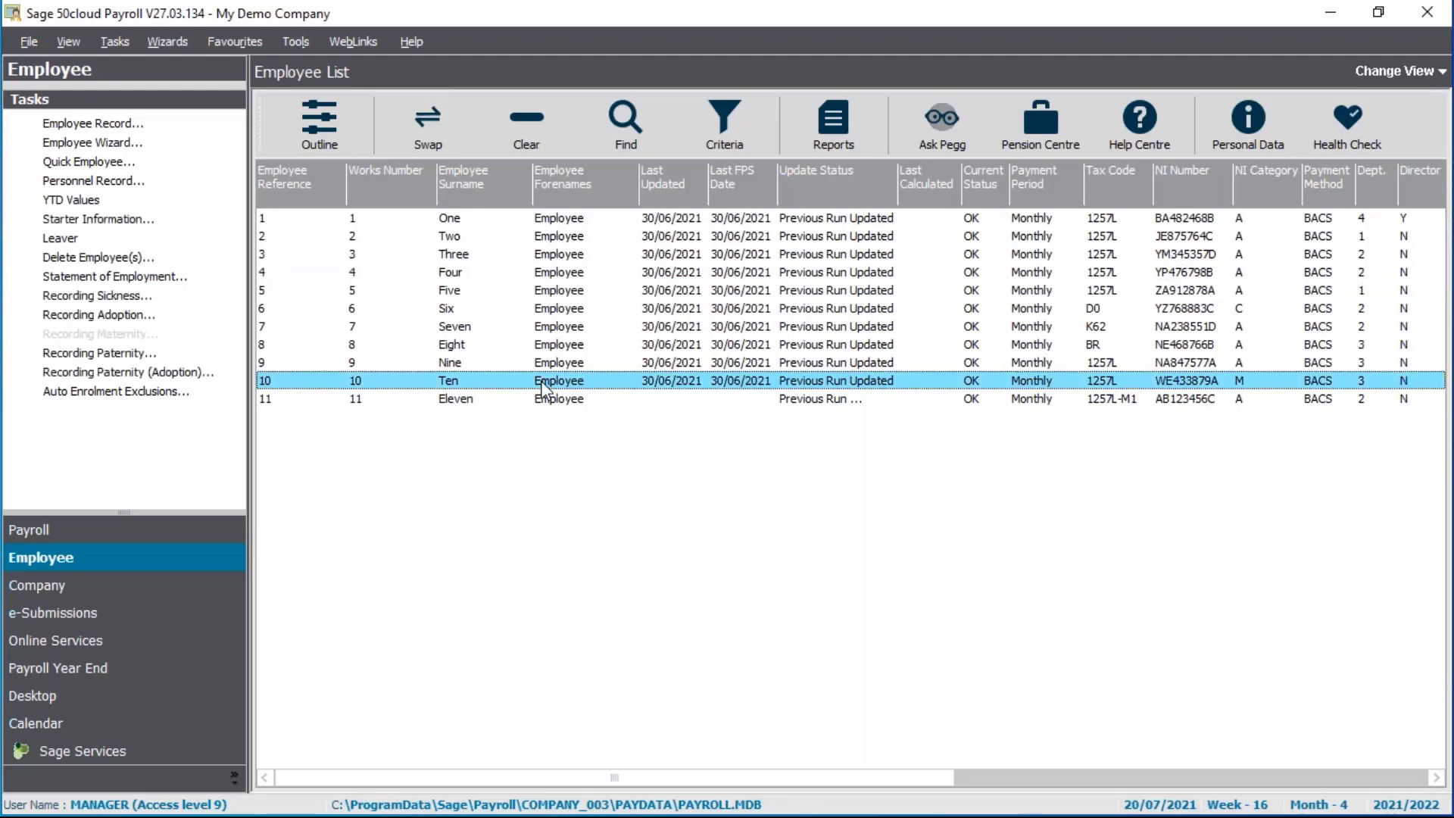
click(141, 123)
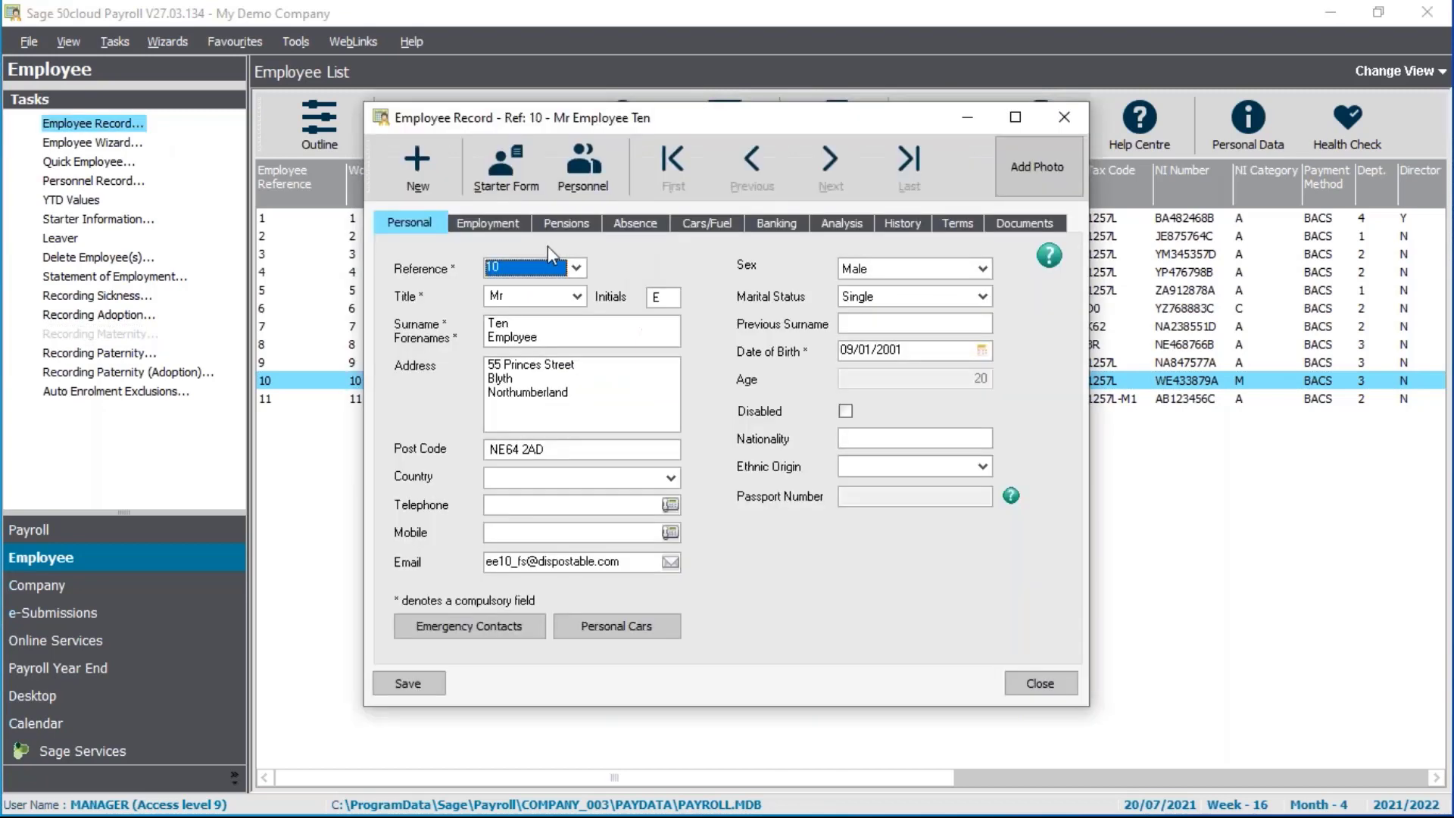
click(491, 225)
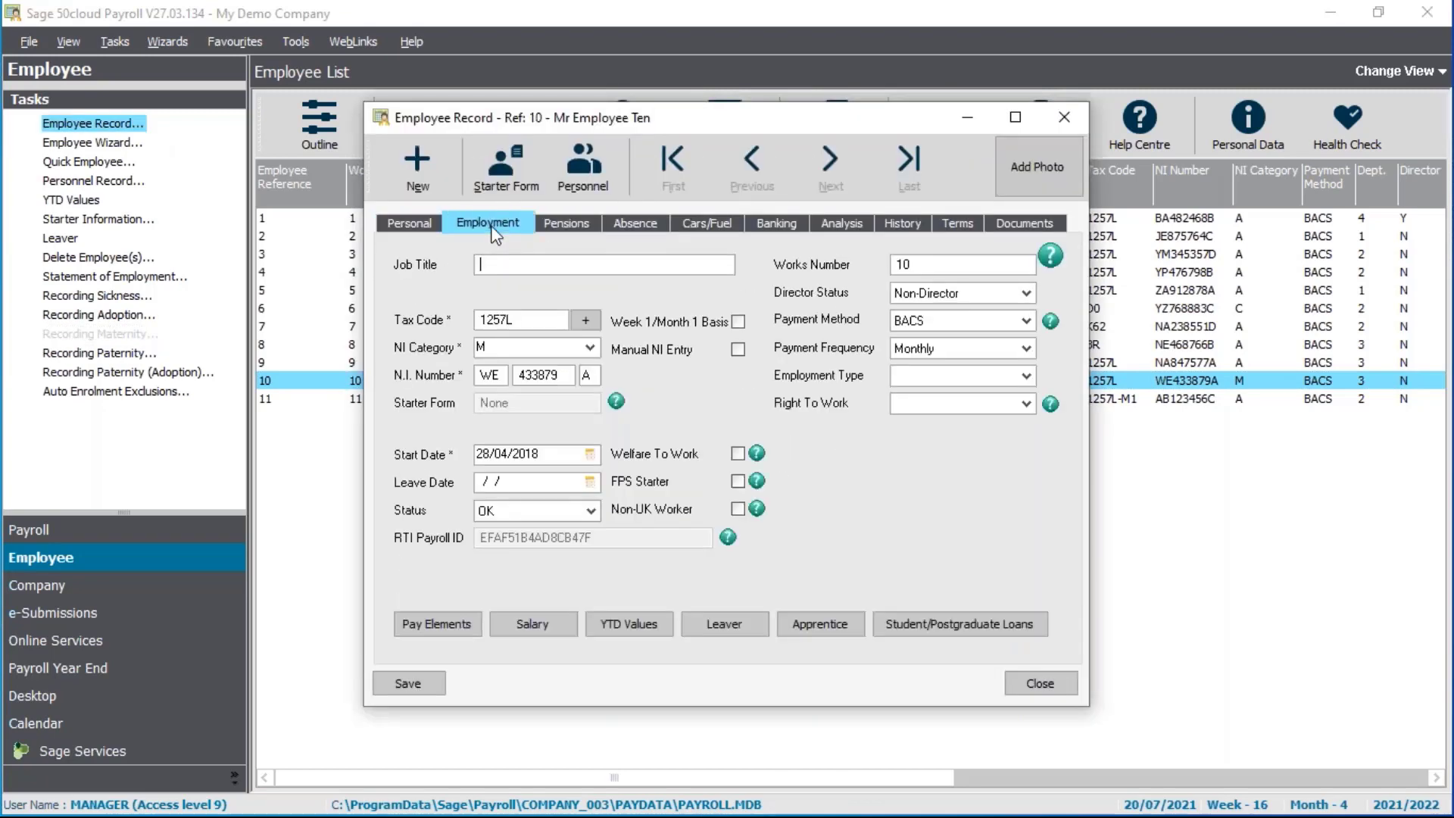
click(596, 512)
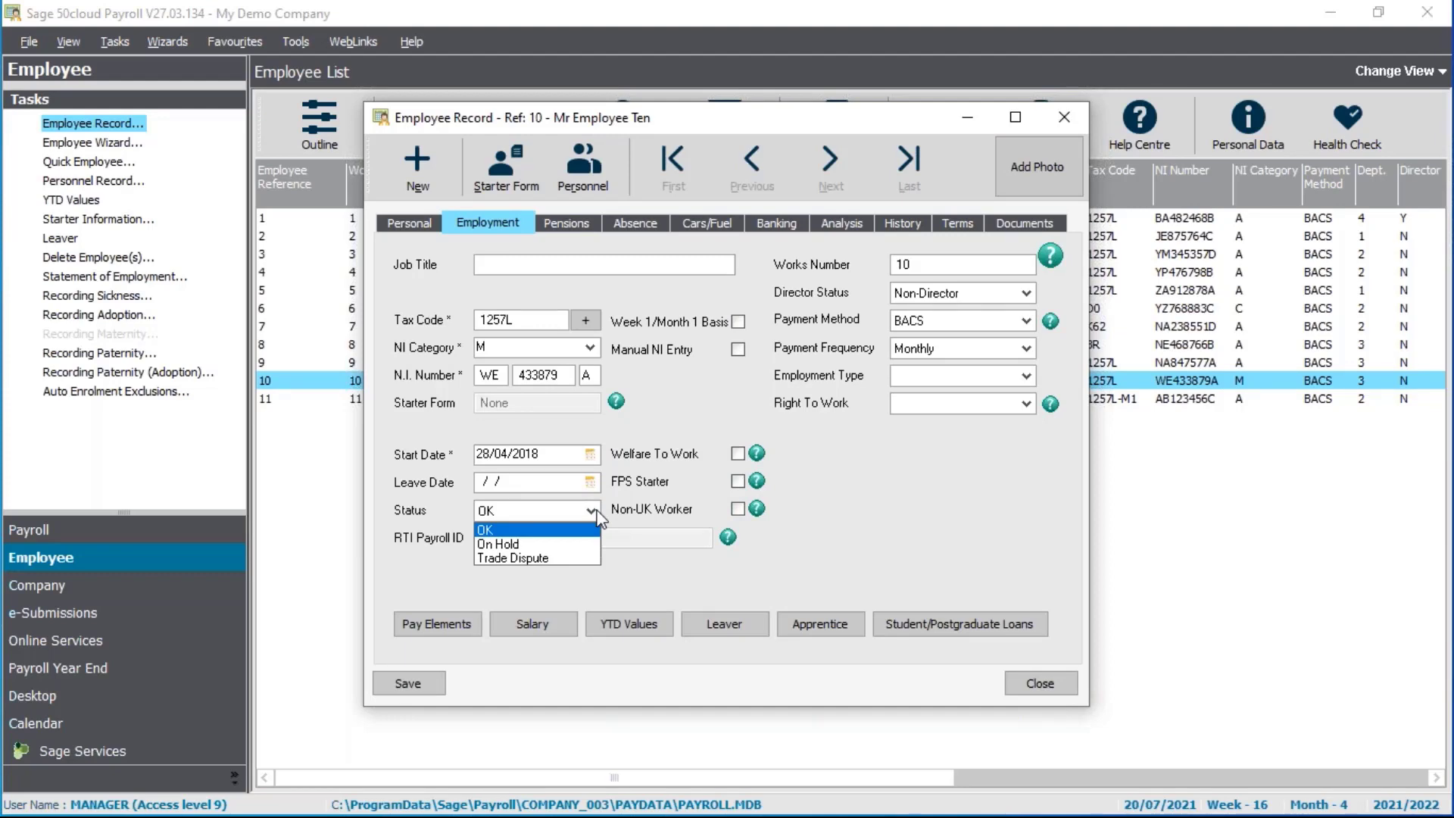
click(563, 543)
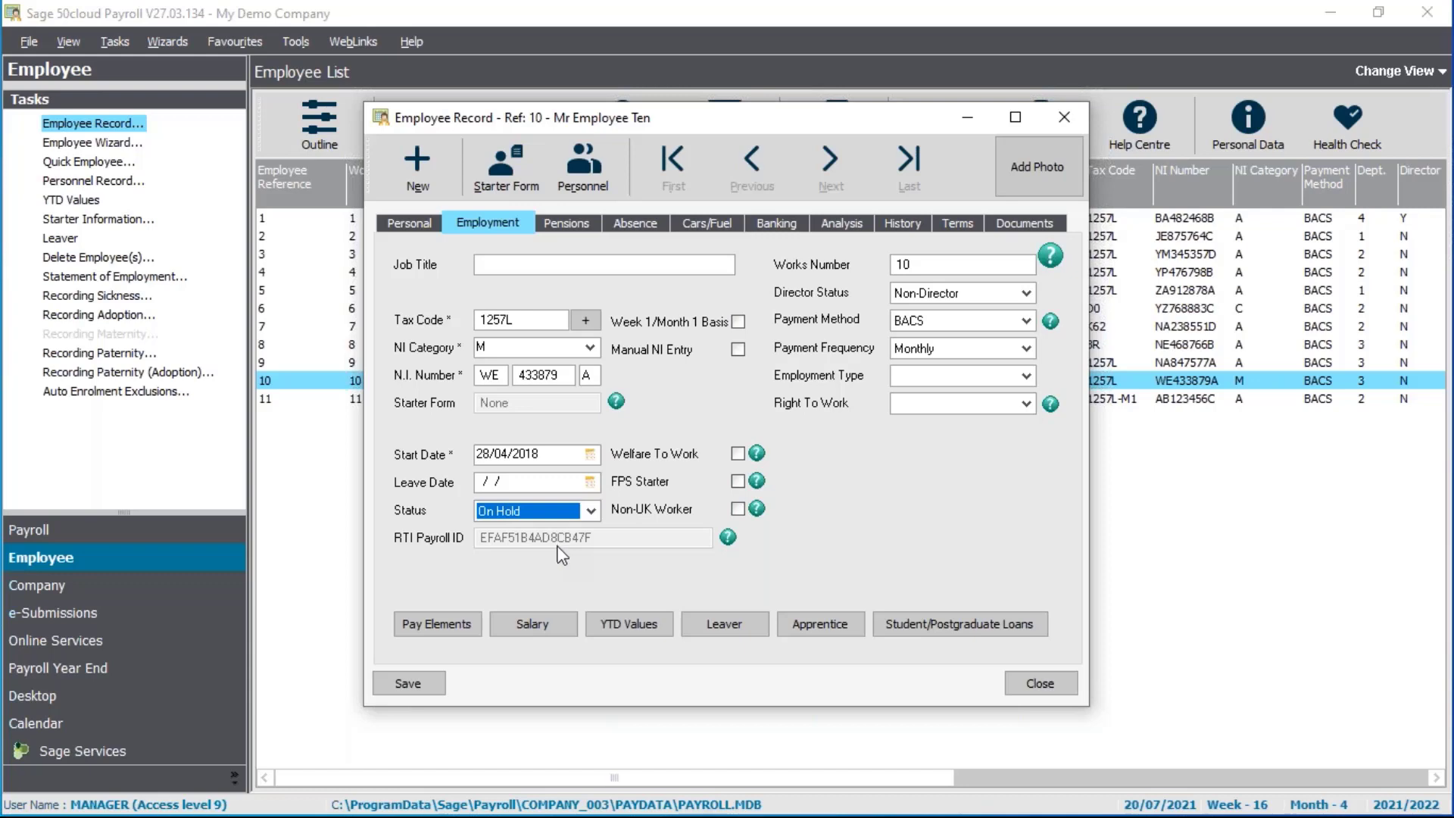
click(570, 511)
click(556, 531)
click(1022, 678)
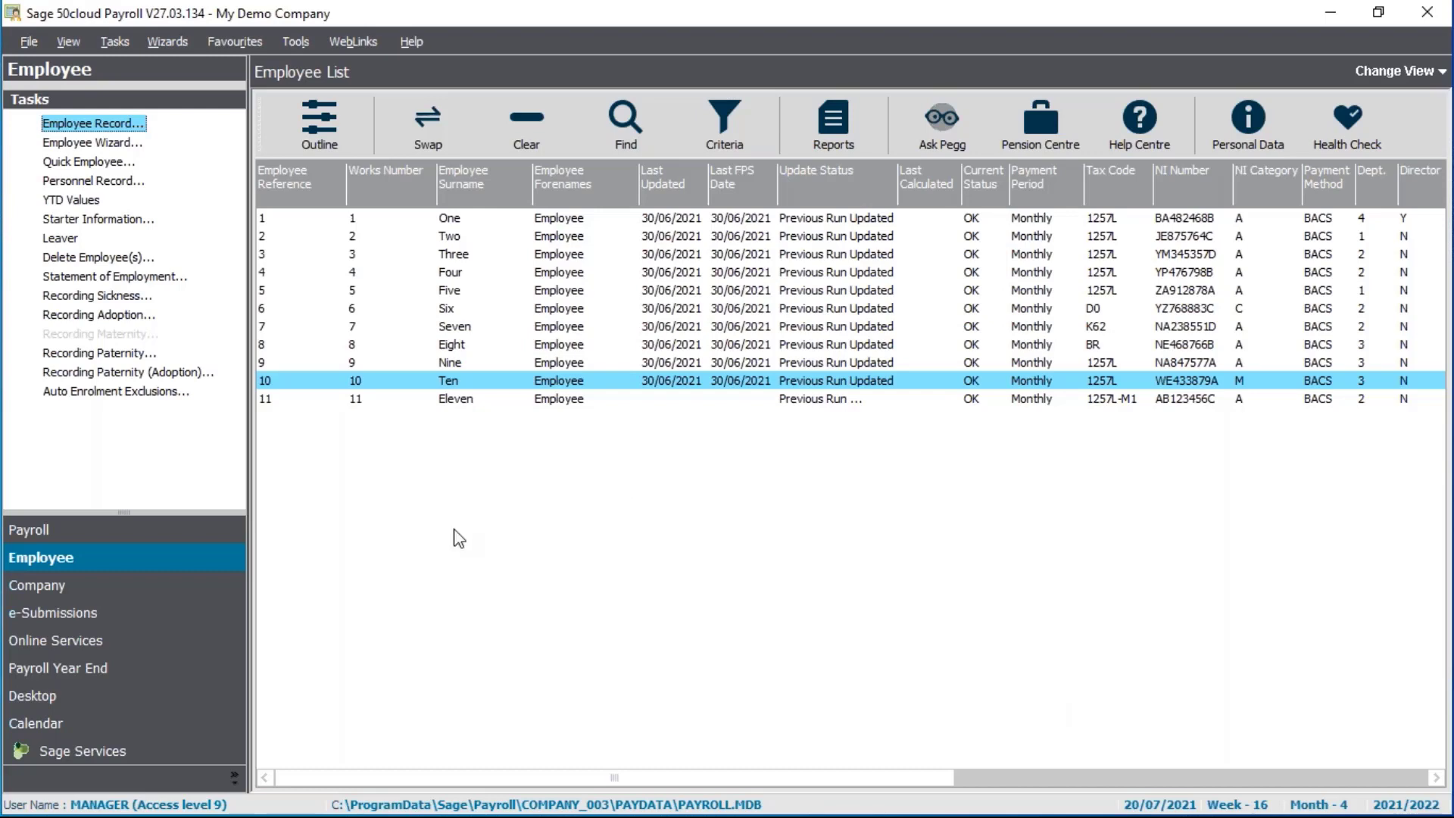
Check the IR Secure Mailbox under e-Submissions for new HMRC mail, then close the empty mailbox
click(136, 614)
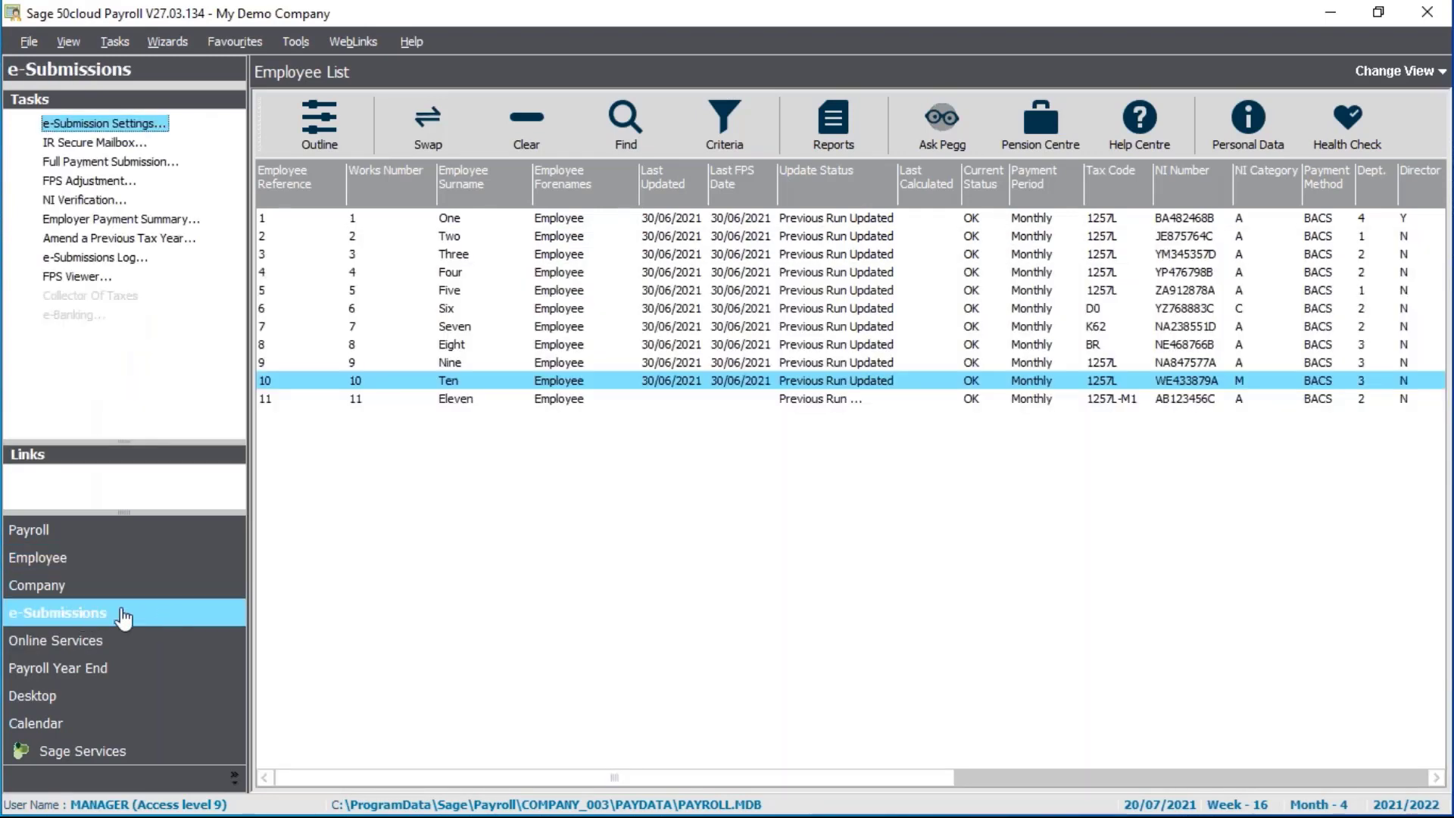
click(88, 146)
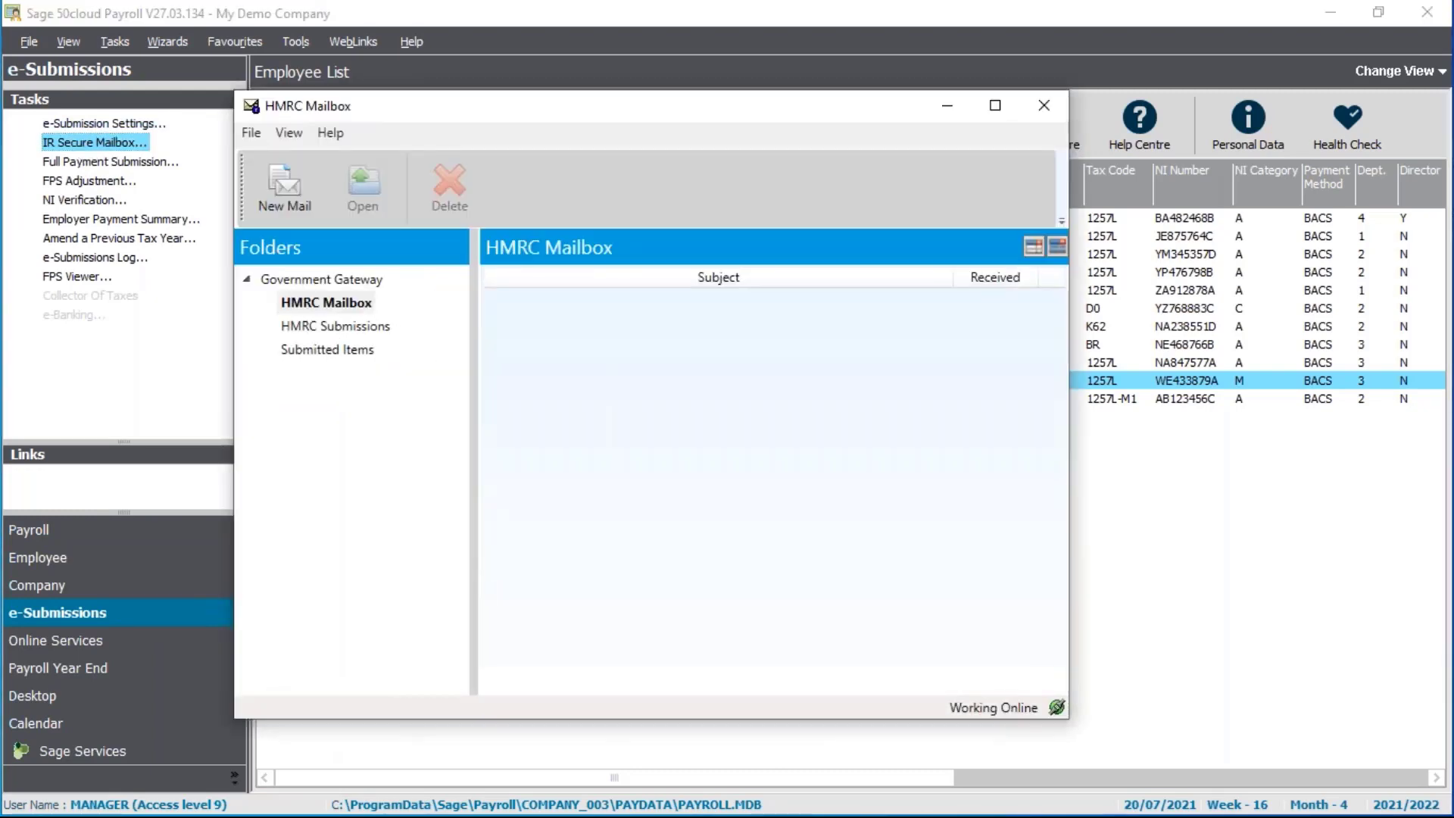
click(285, 190)
click(1045, 107)
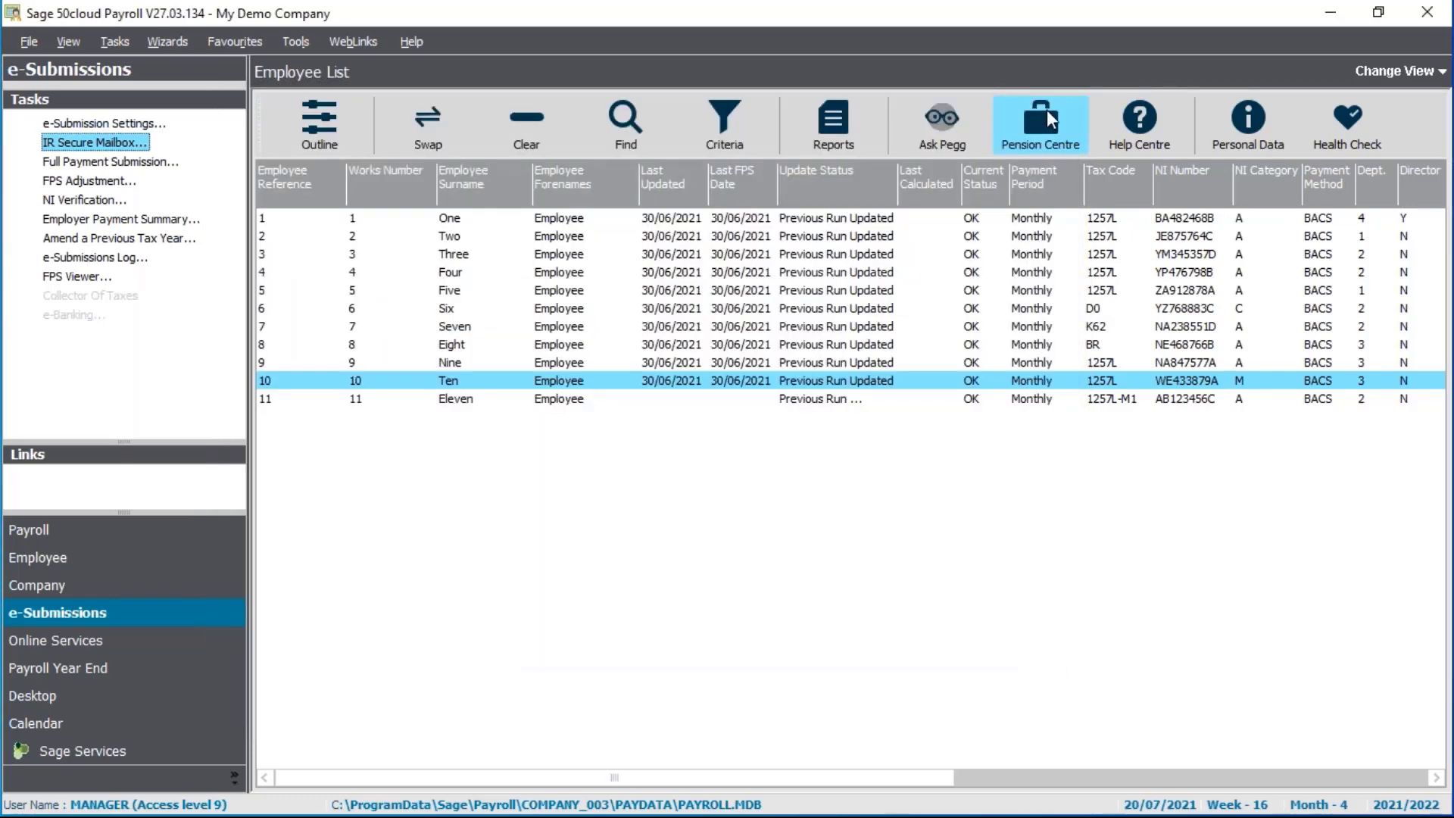
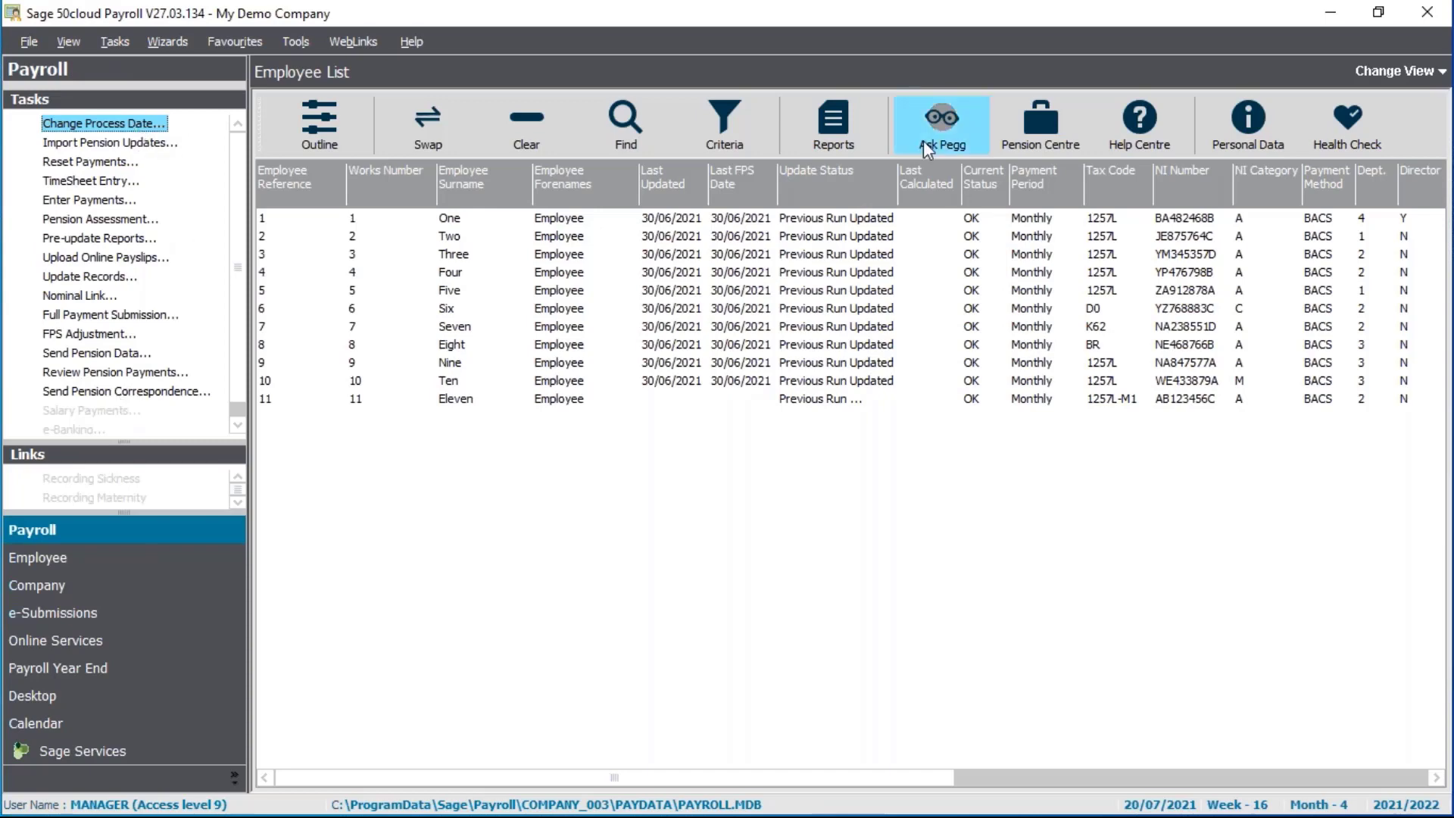
Switch to the Payroll Process view and enlarge the grid to show all eleven employees
click(1400, 69)
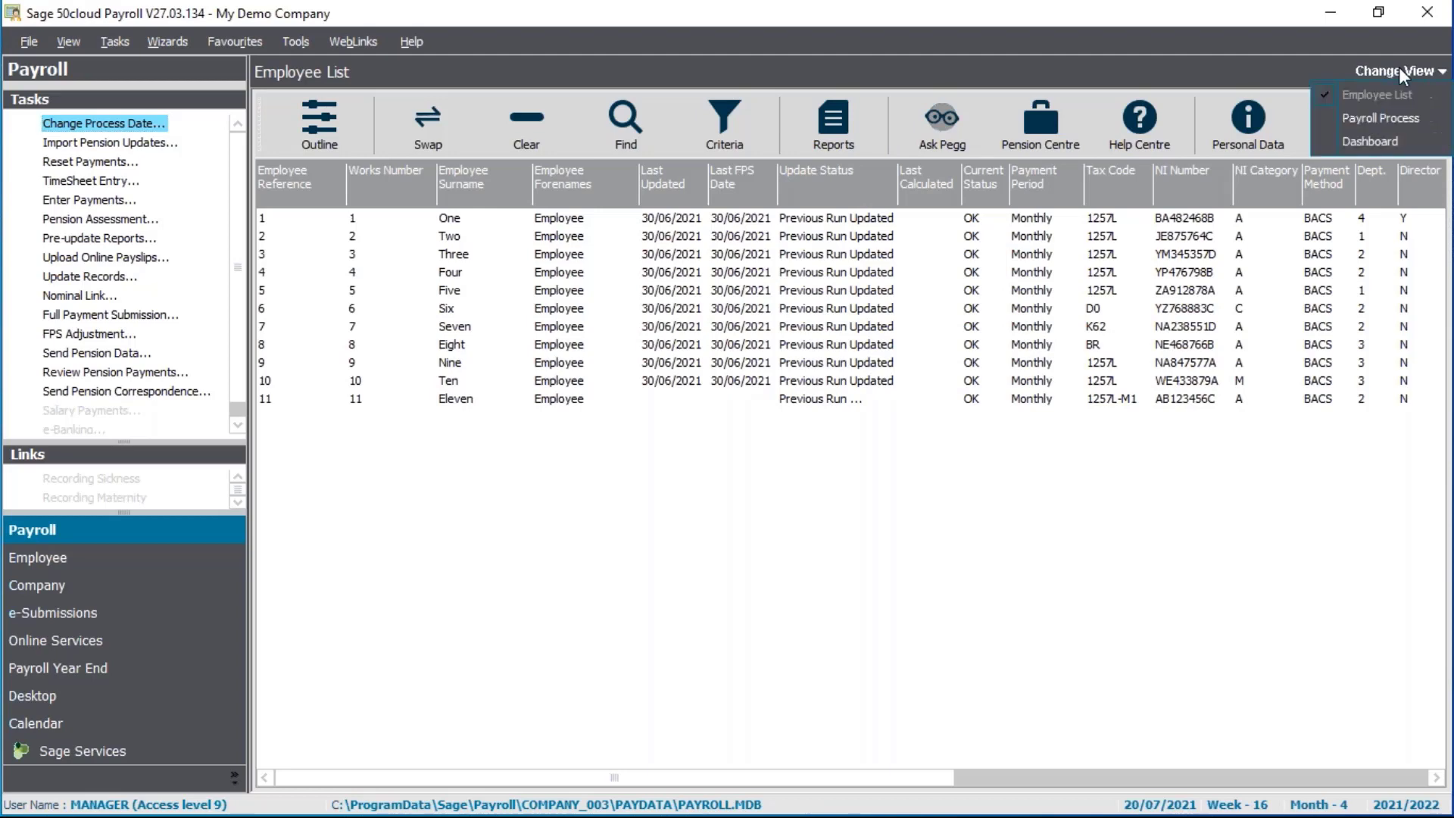
click(1403, 118)
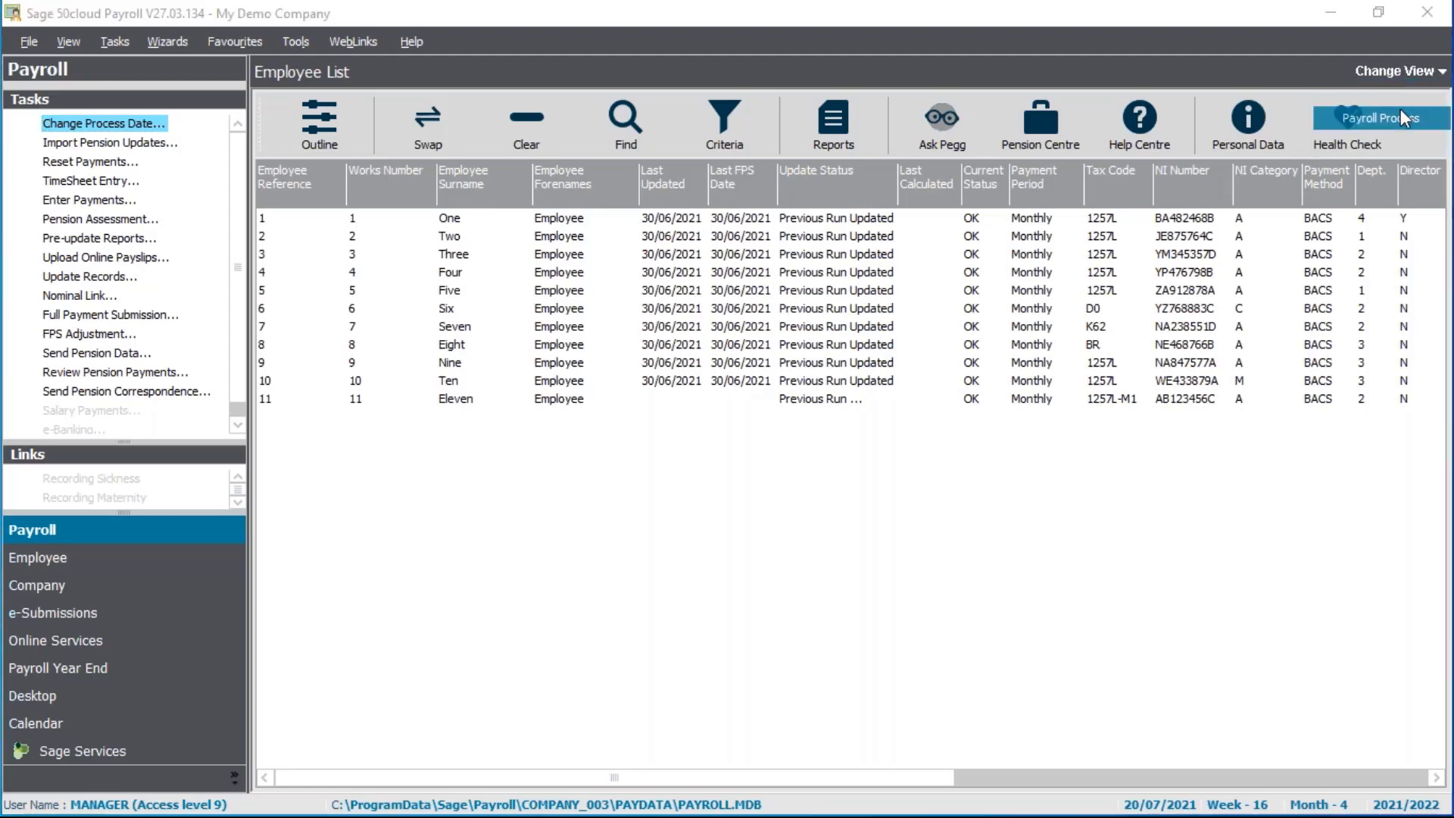
drag(871, 415, 858, 477)
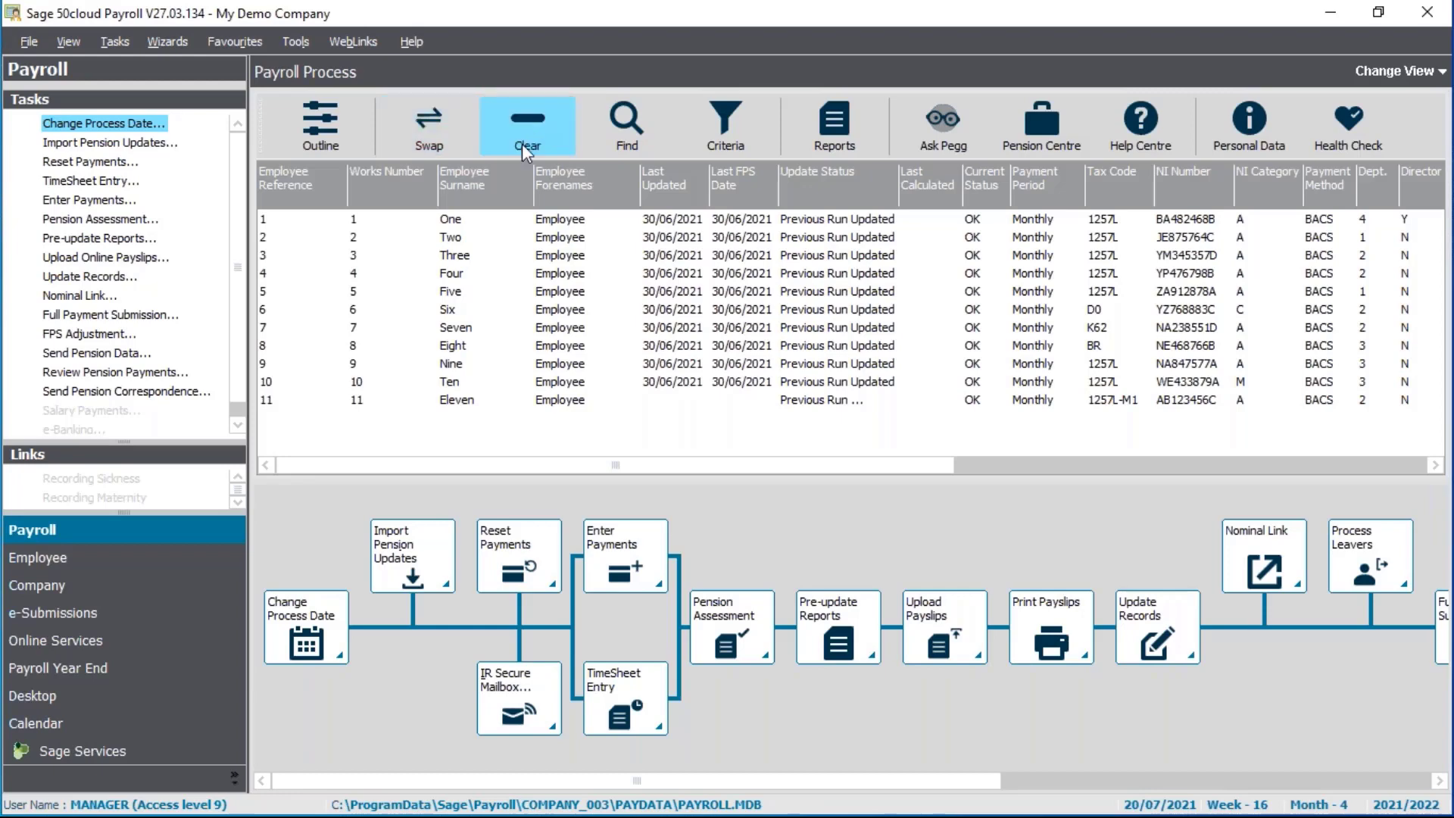
click(423, 129)
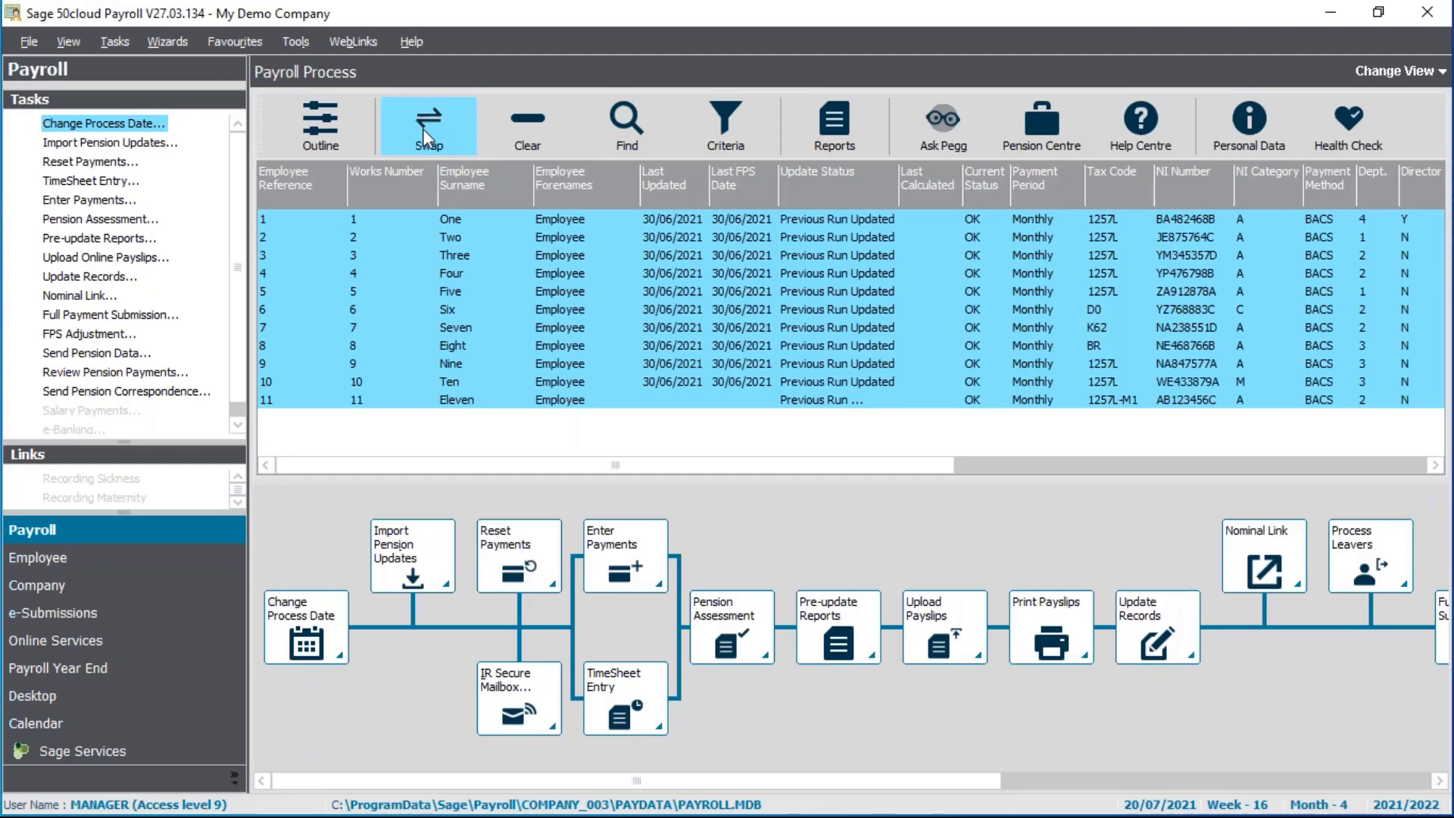
click(336, 126)
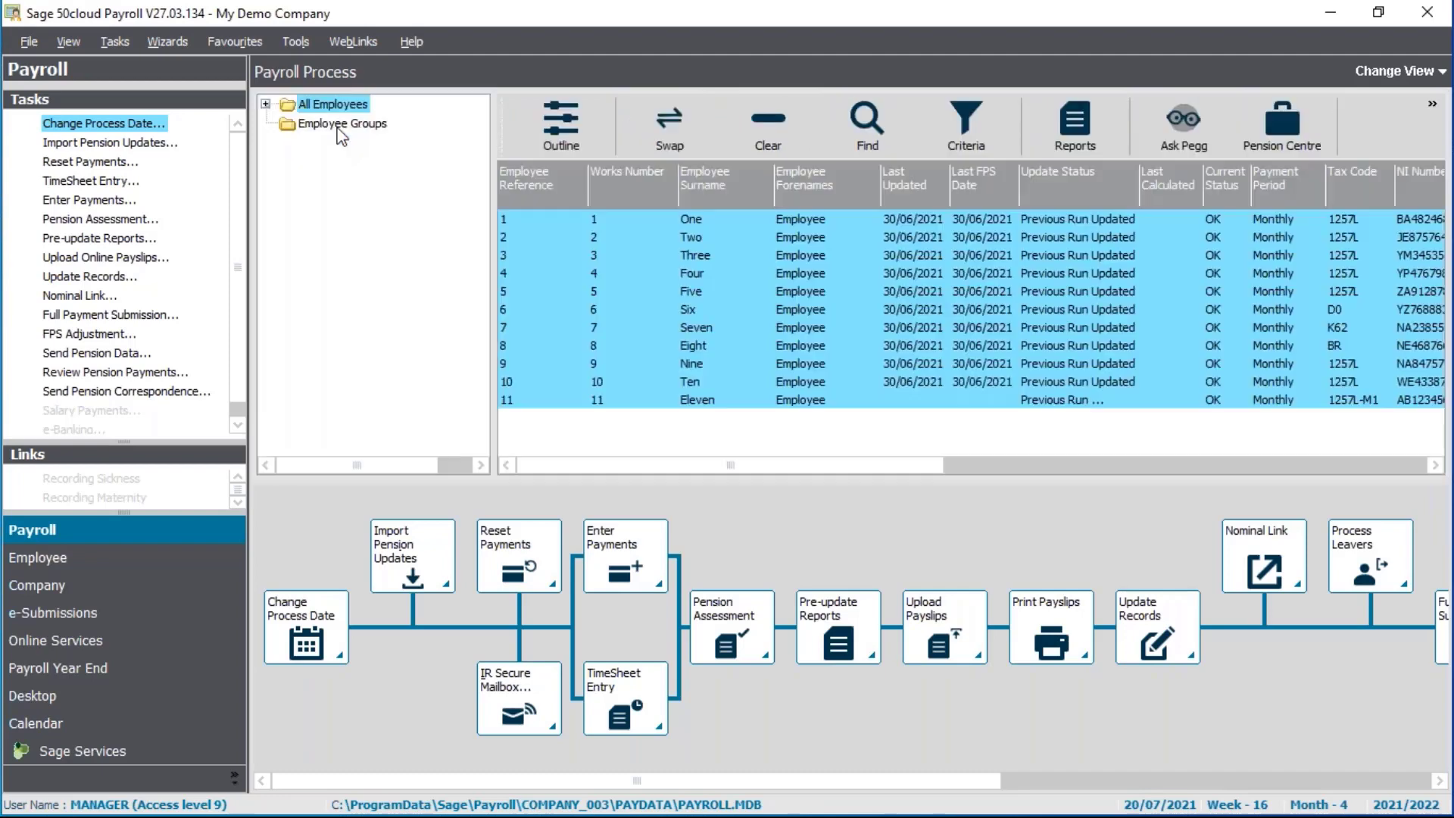
click(266, 103)
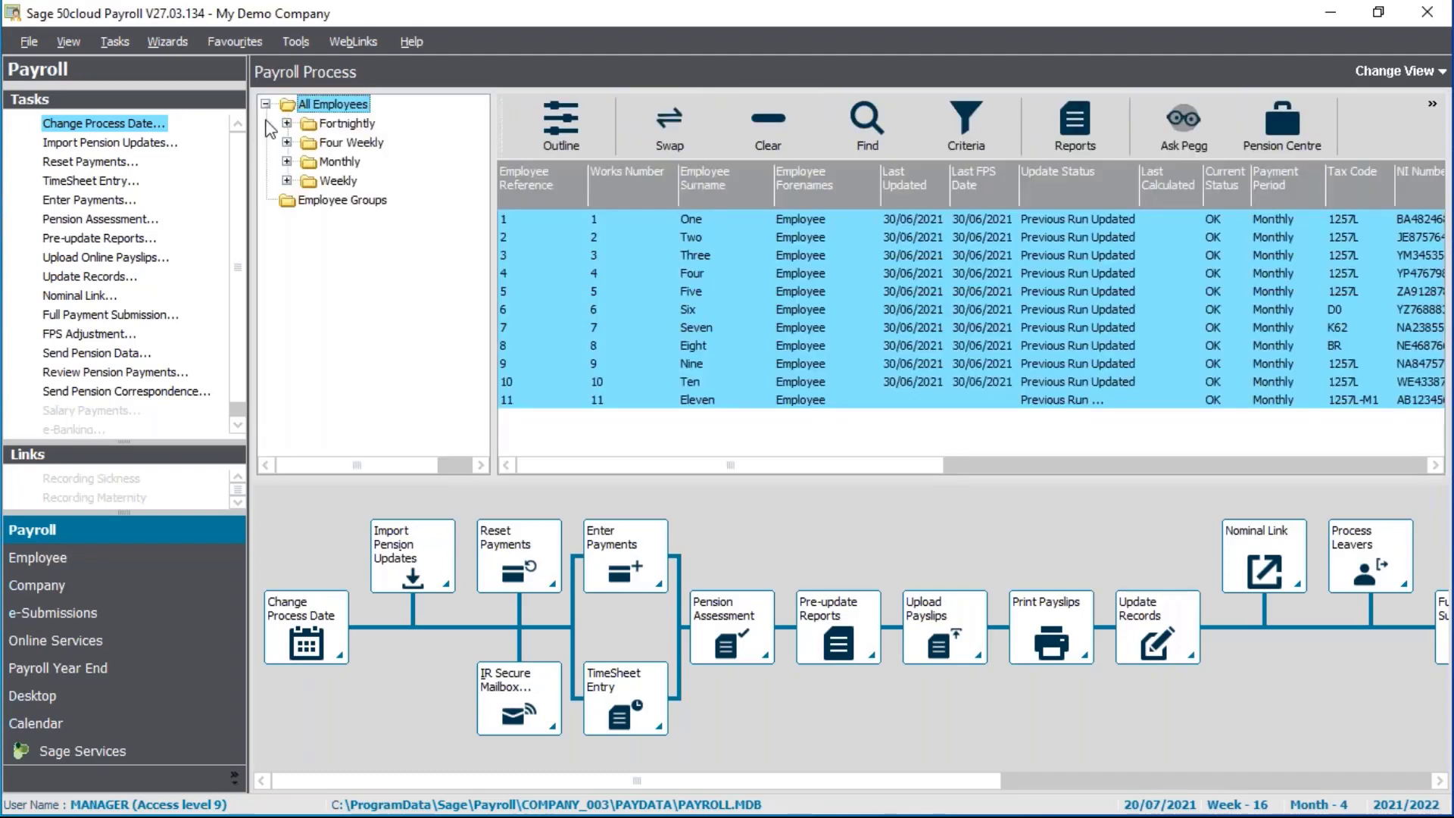
click(339, 163)
click(331, 183)
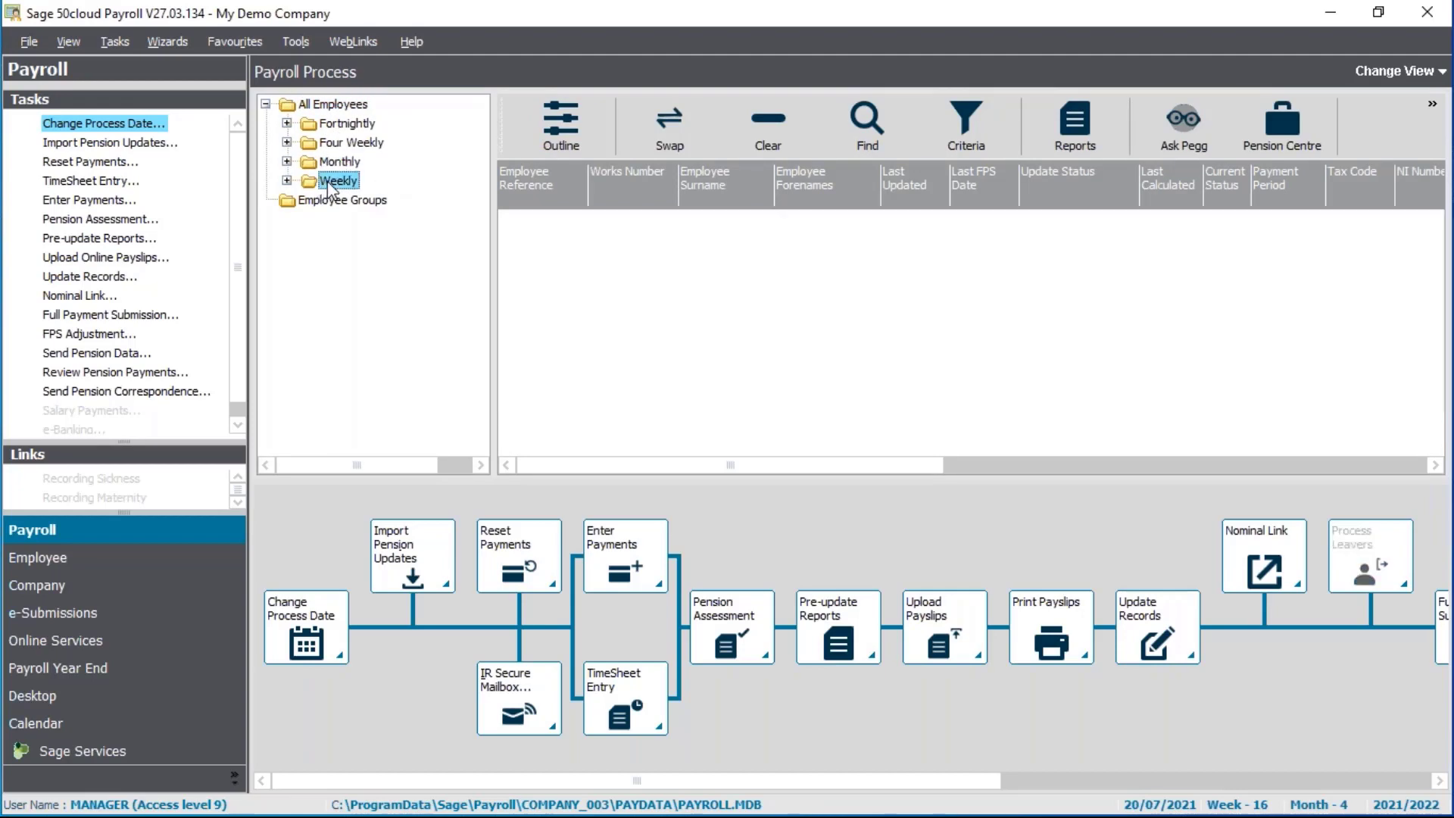
click(345, 104)
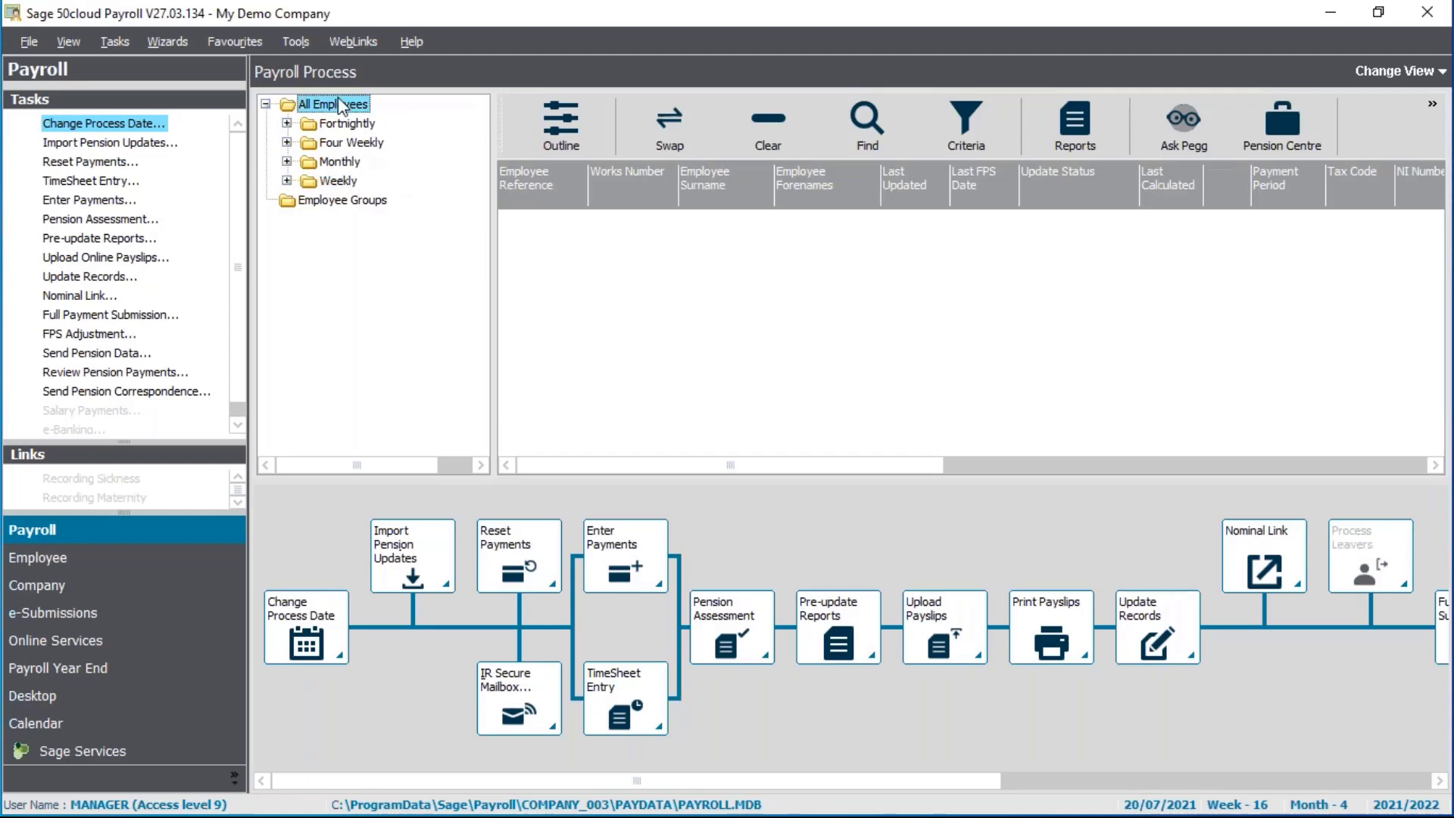
click(287, 162)
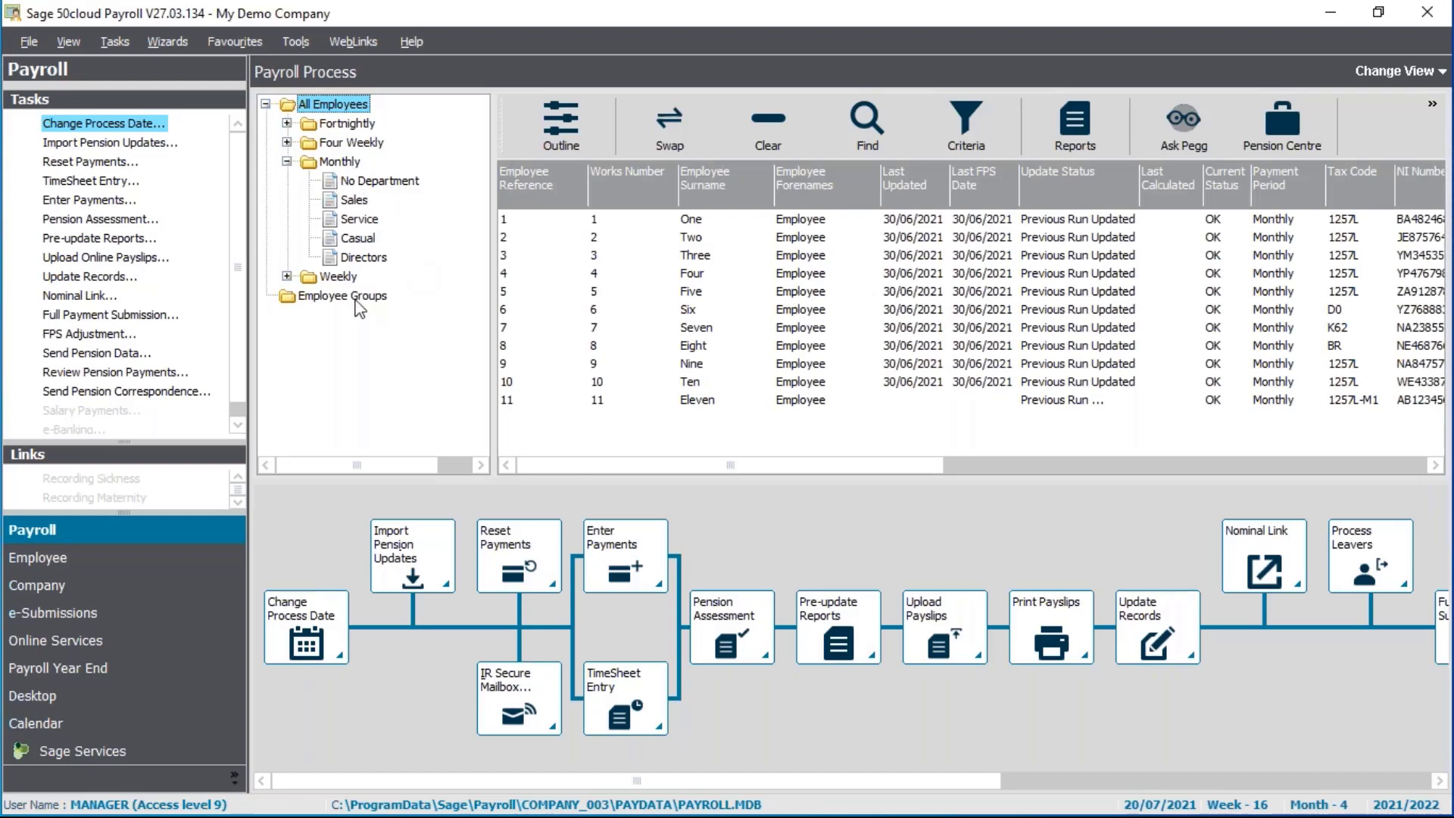
click(287, 162)
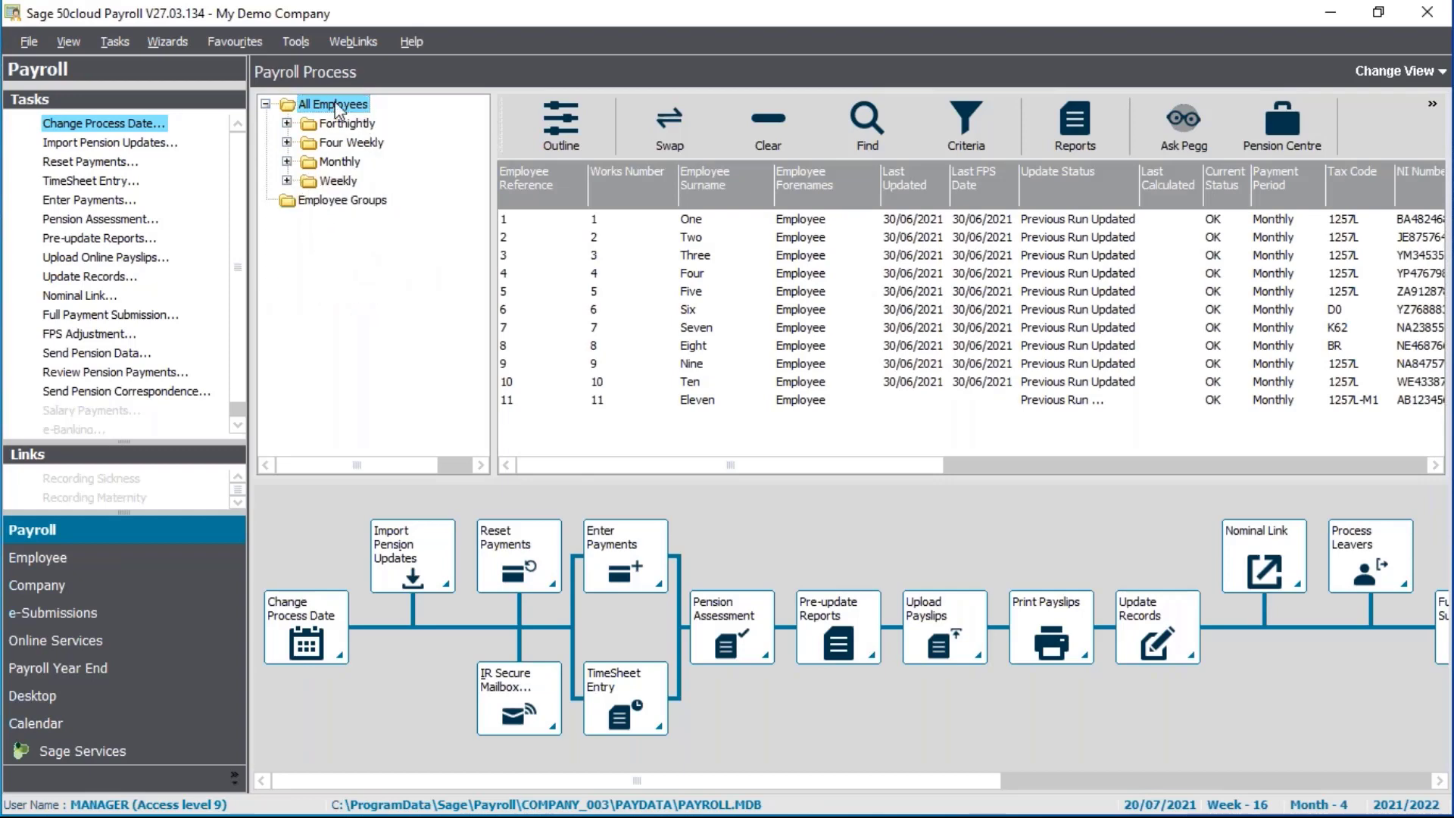
click(266, 104)
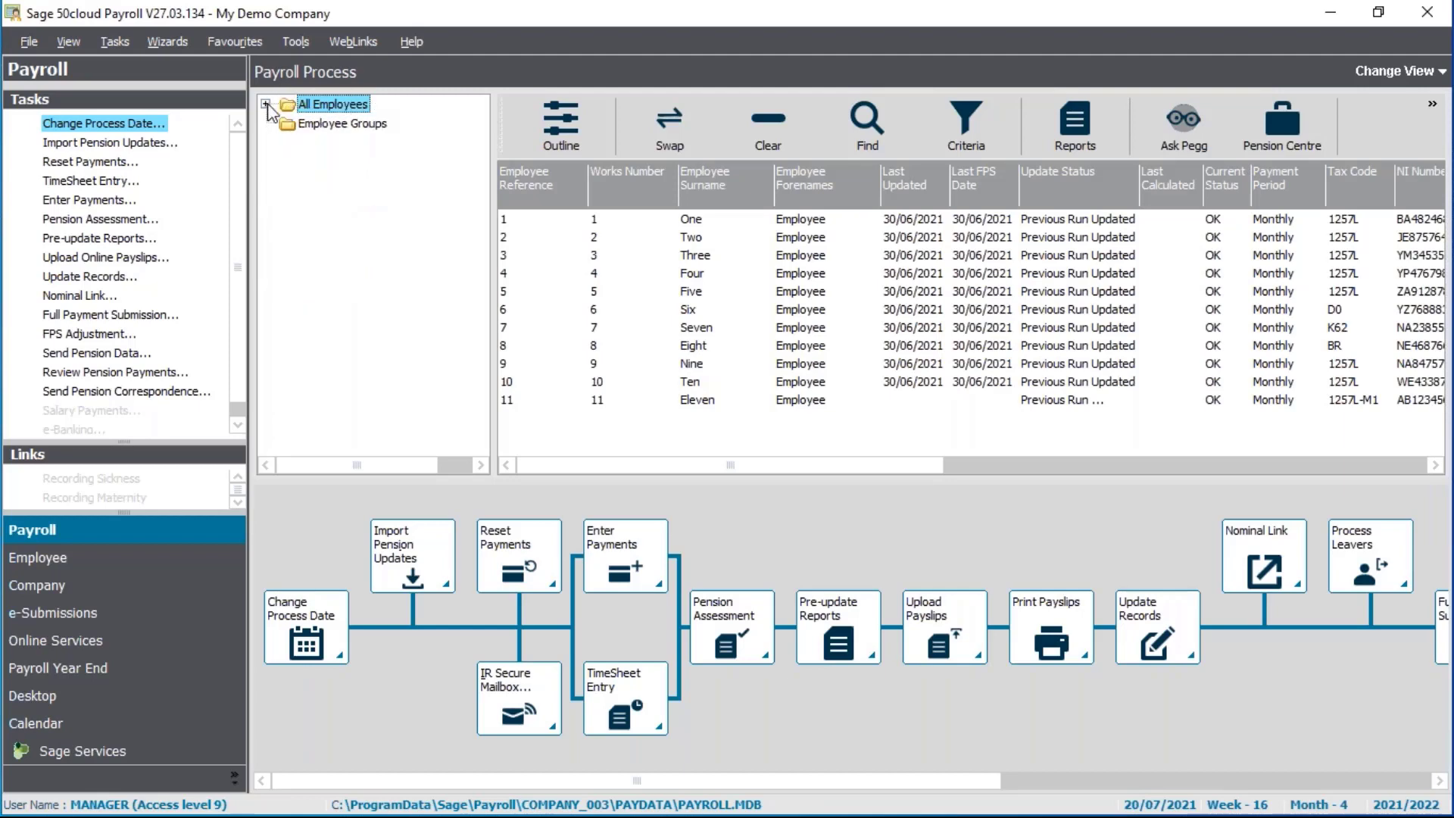
click(566, 121)
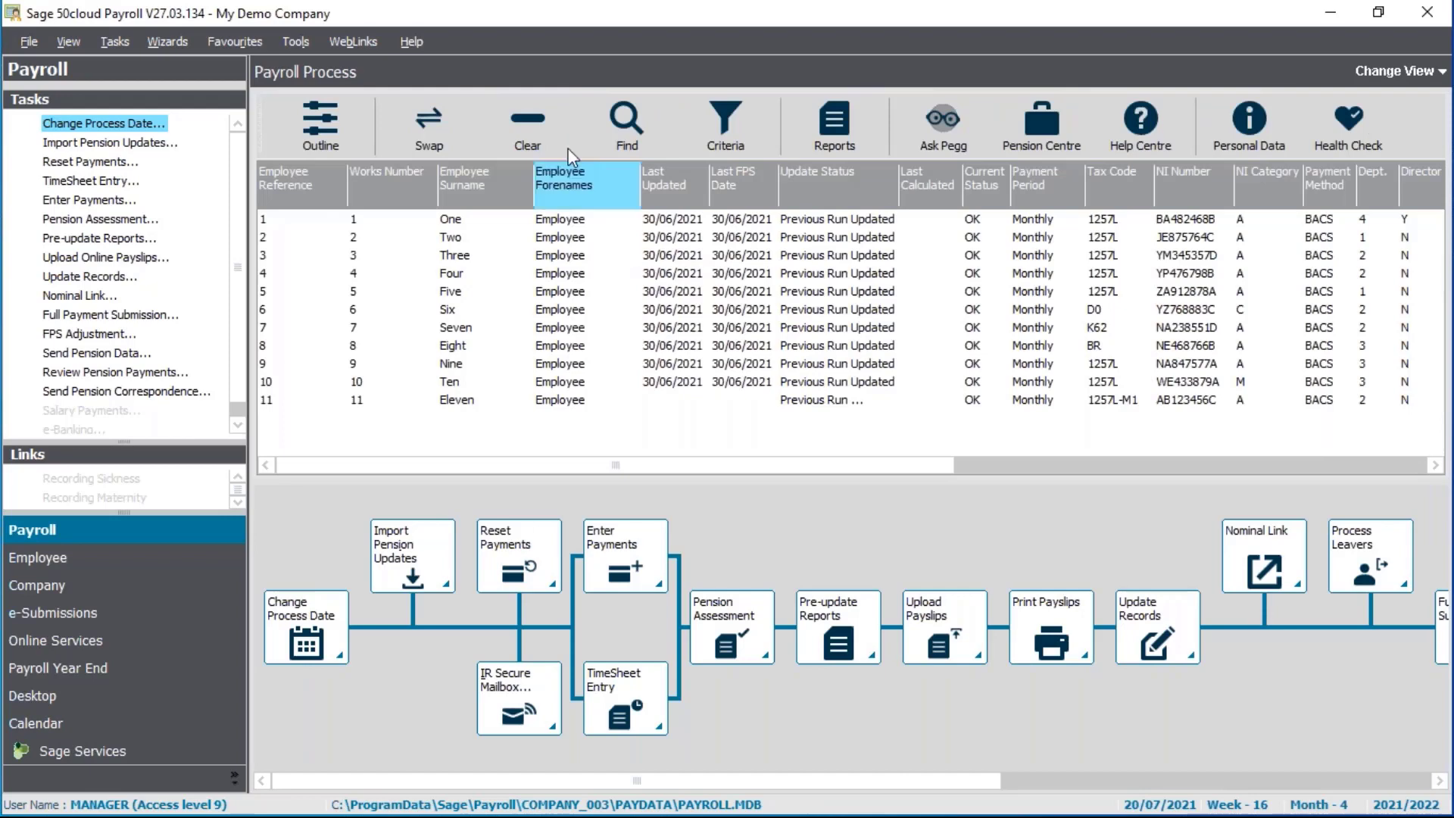
Select all eleven employees in the grid with the Swap button
click(448, 132)
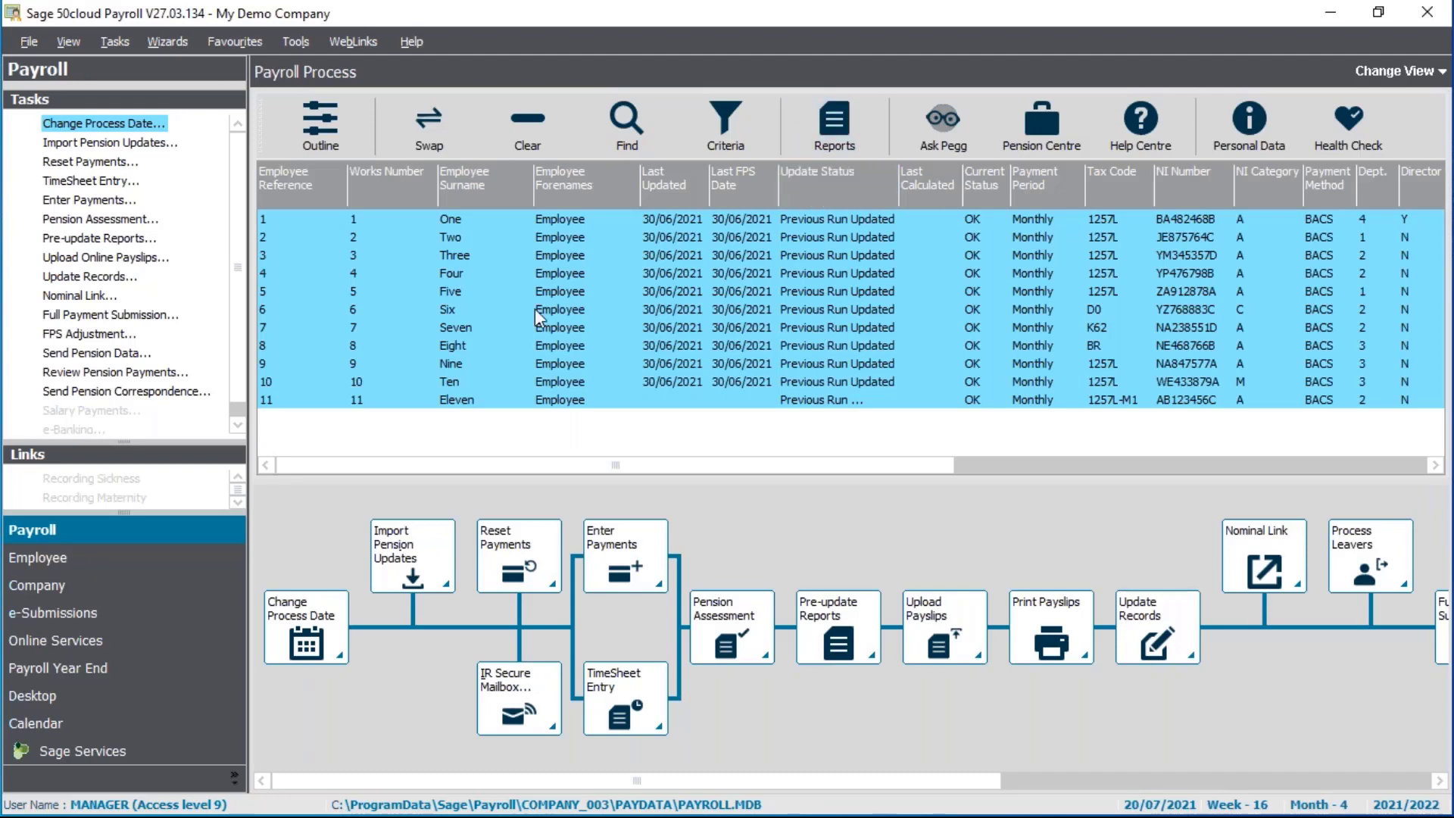
Set the payroll process date to 31/07/2021, moving to Month 4
click(93, 125)
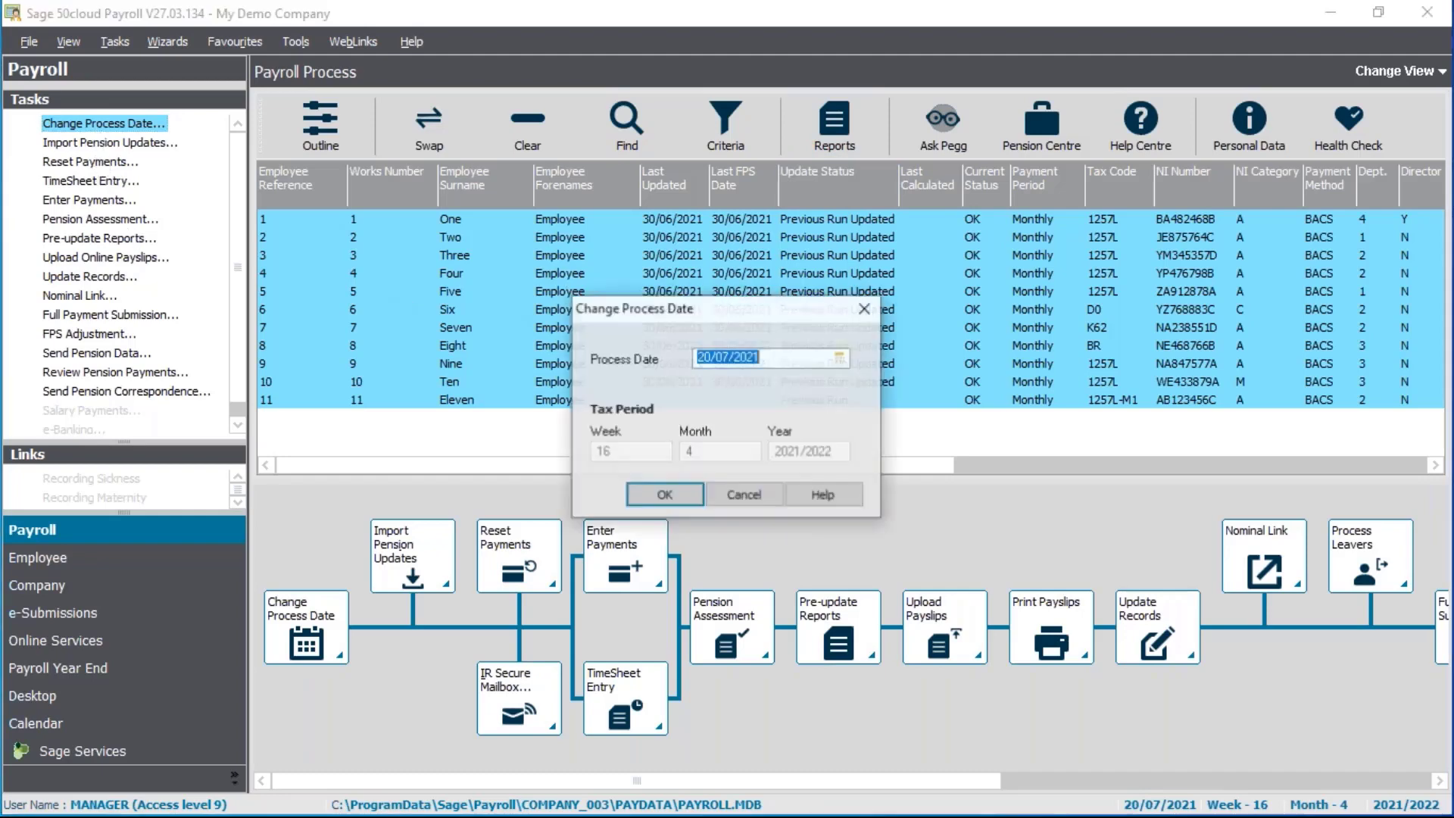
click(840, 357)
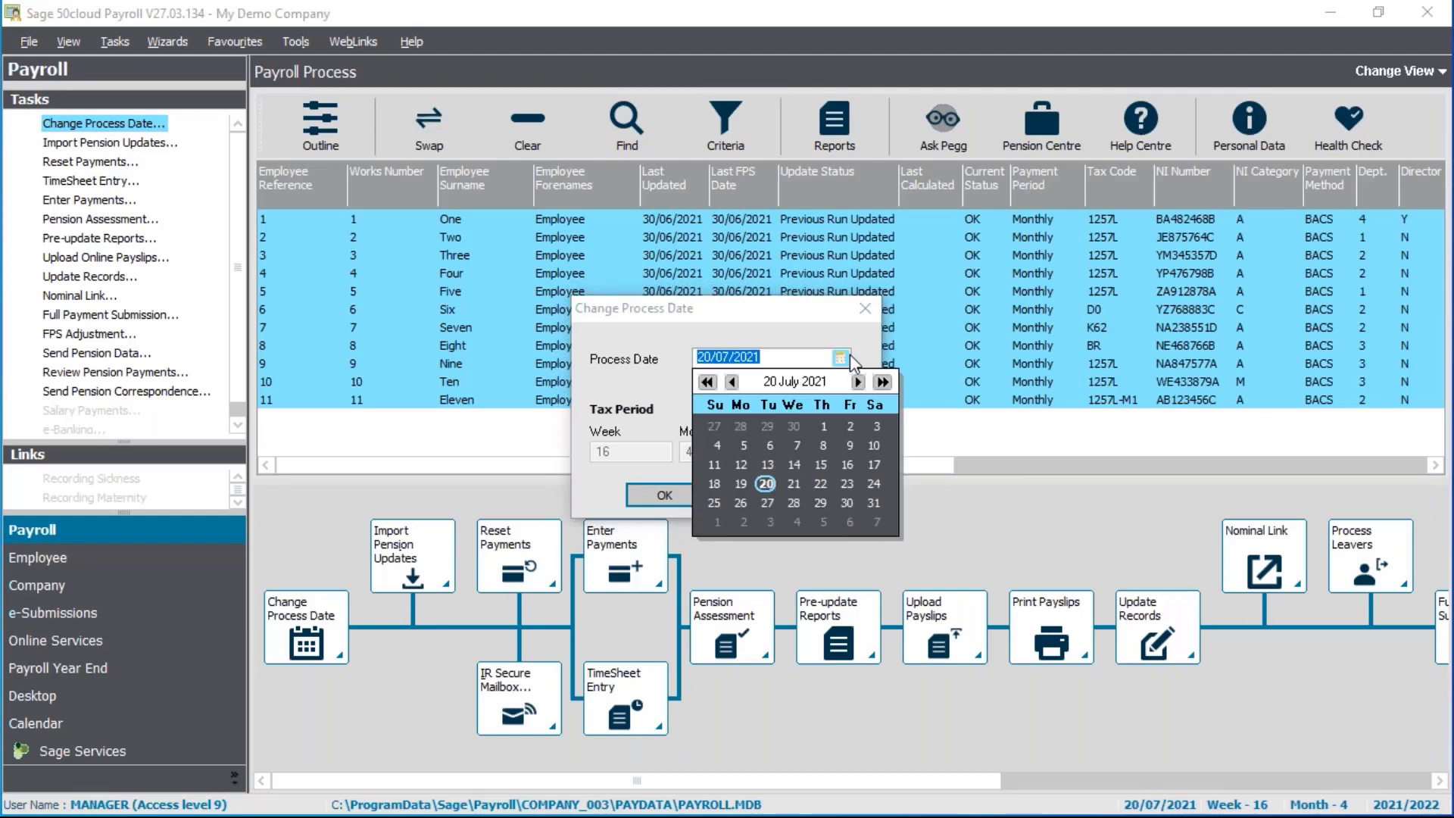
click(873, 504)
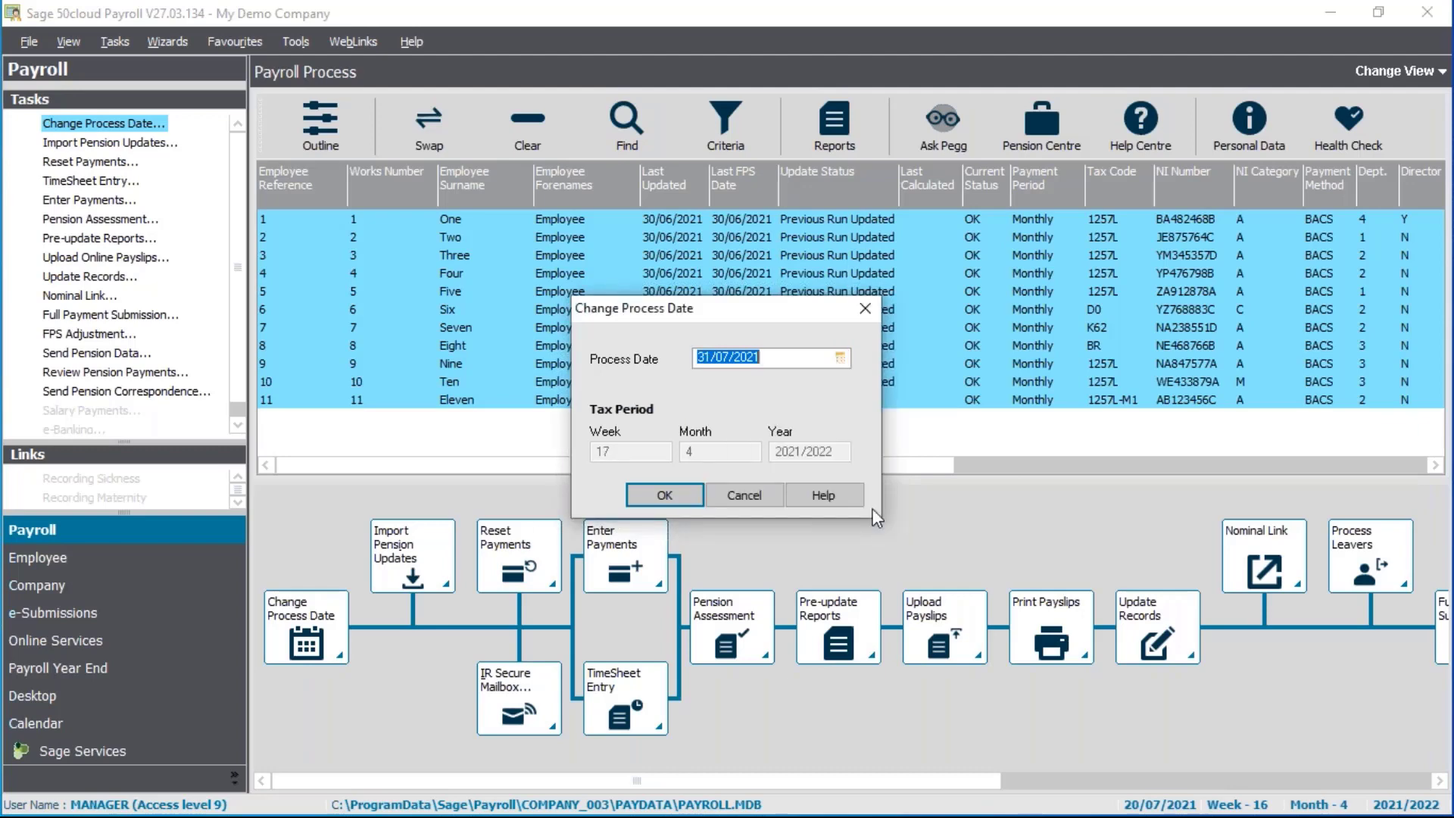
click(673, 493)
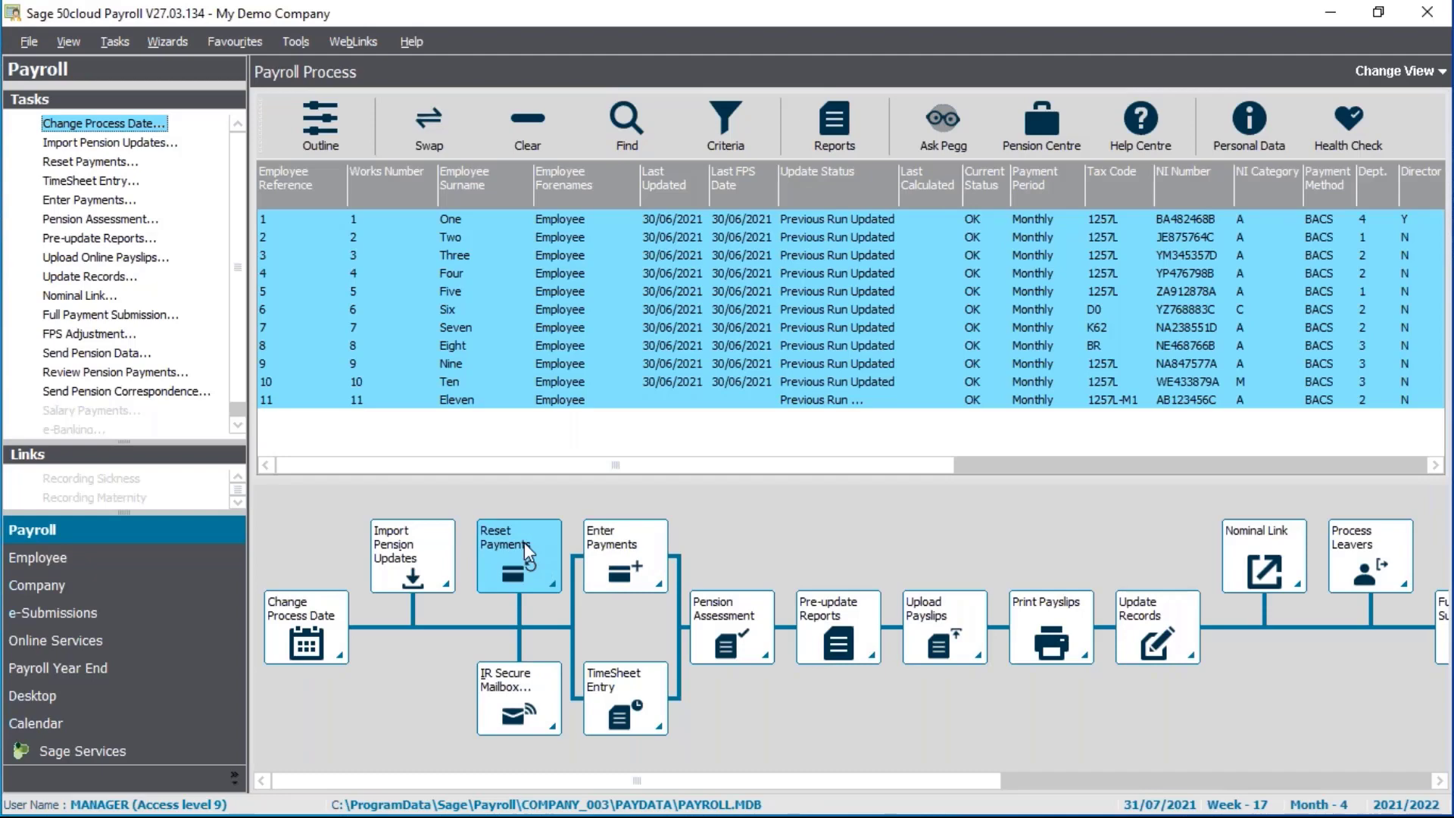
click(80, 163)
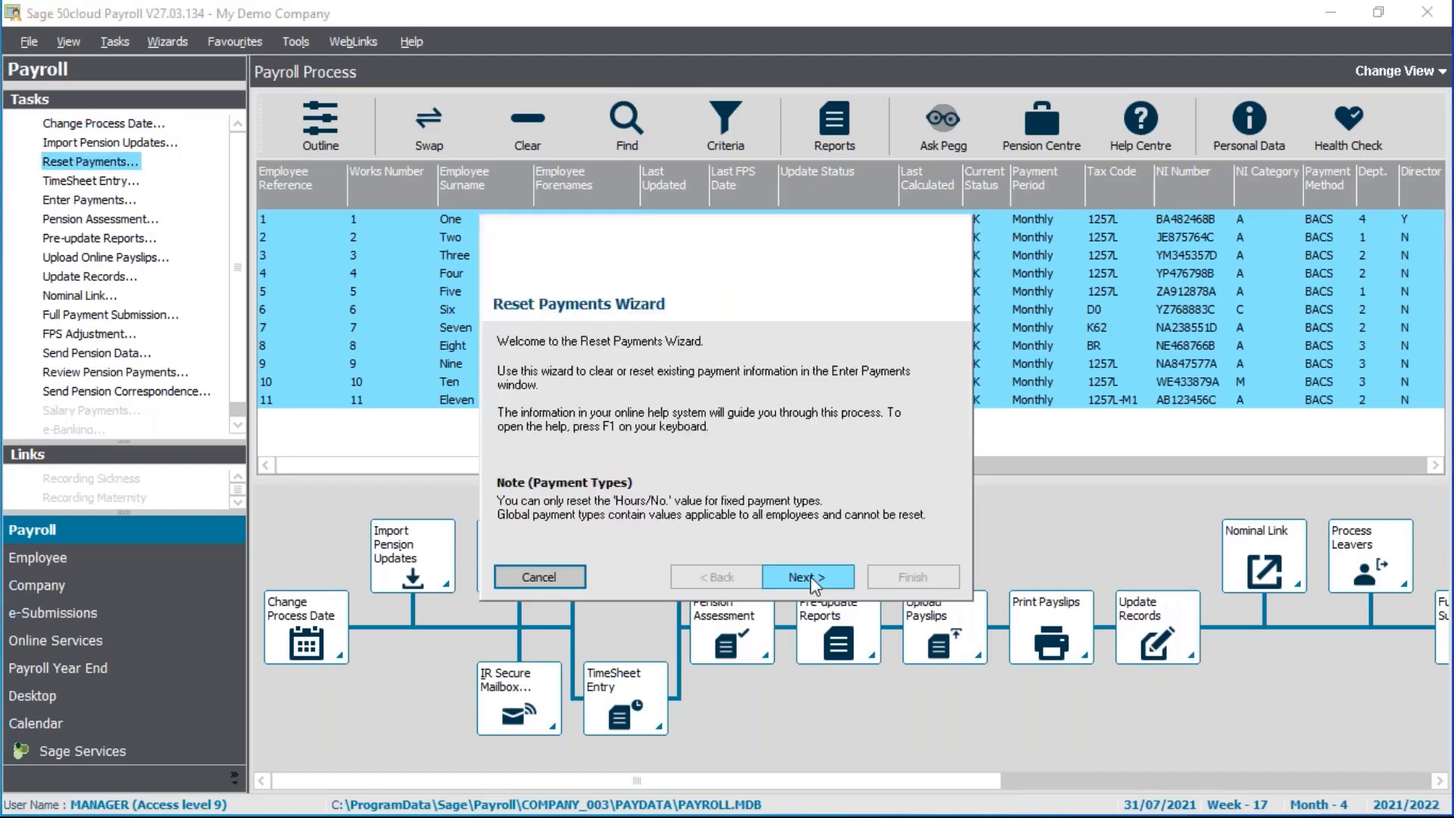
click(808, 577)
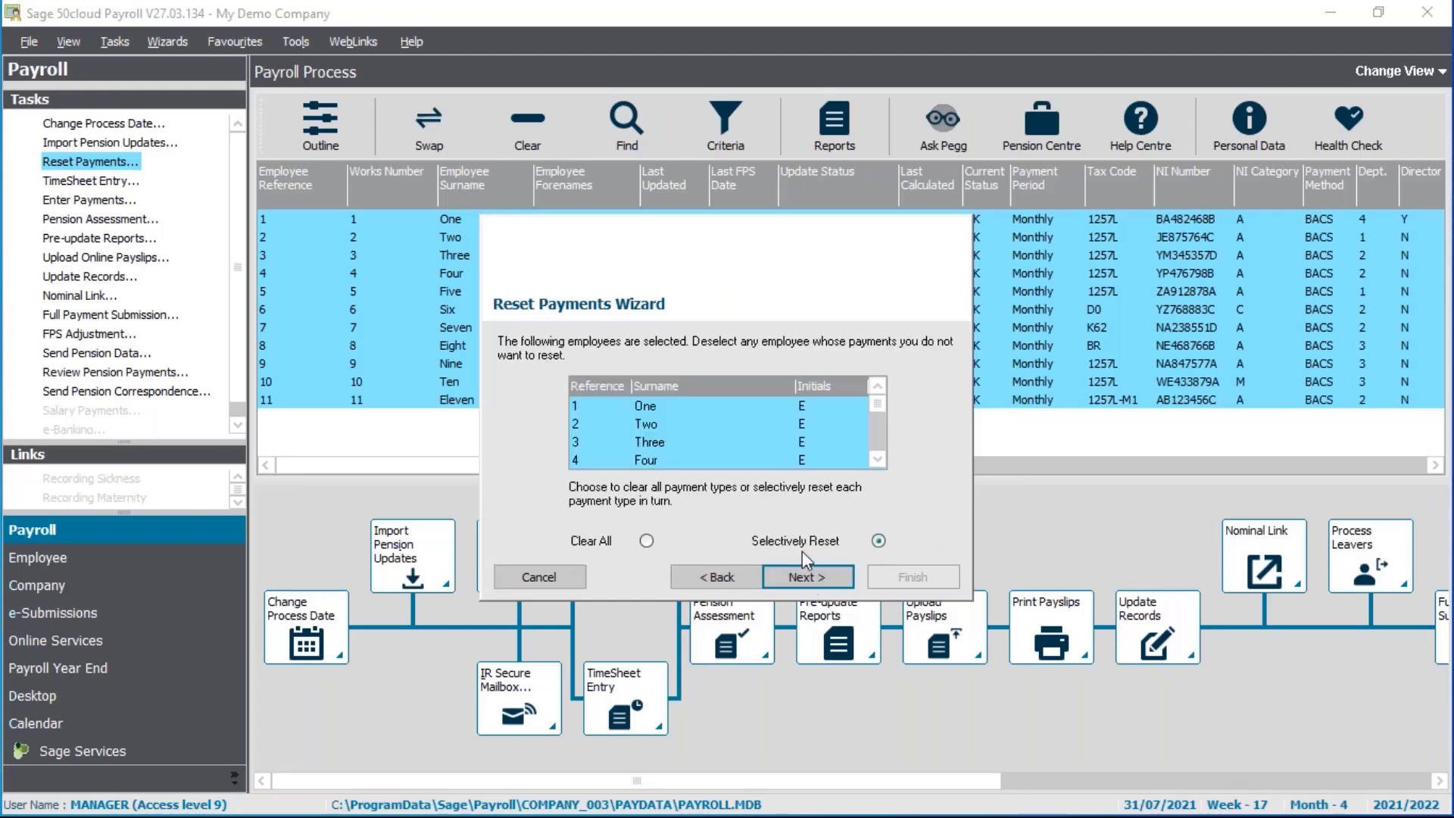
click(803, 581)
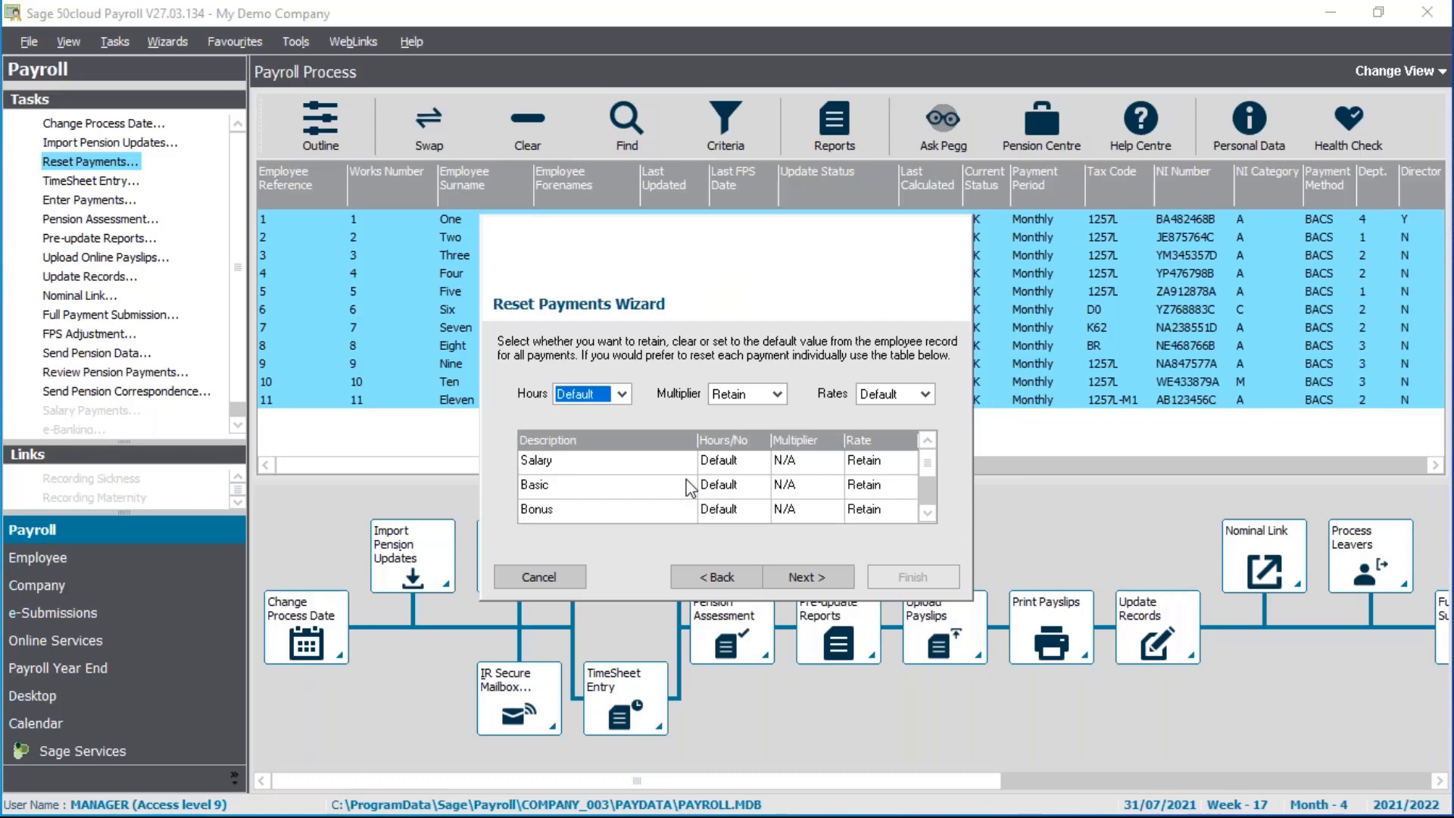
click(927, 515)
click(927, 515)
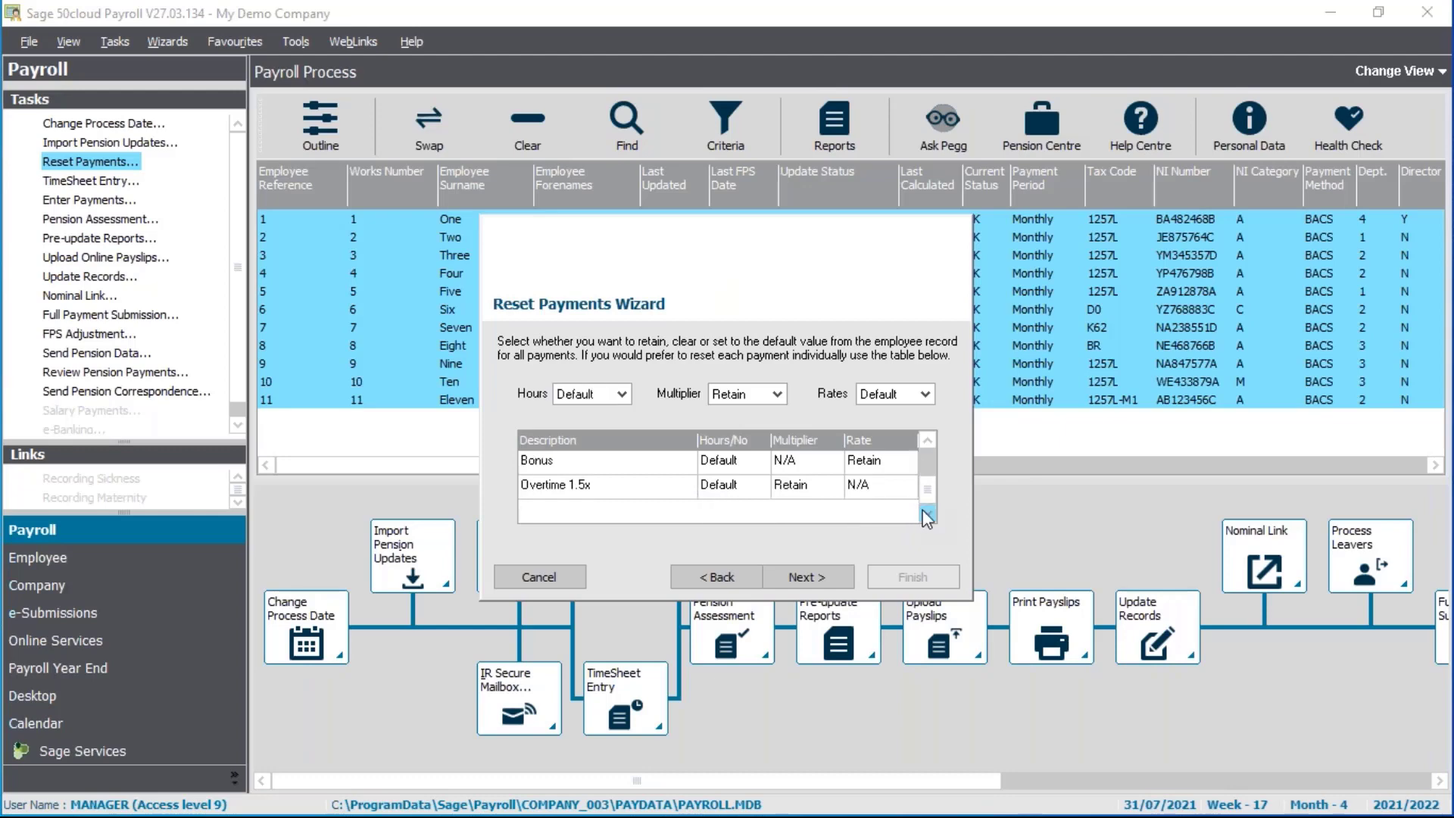
click(754, 486)
click(759, 487)
click(720, 520)
click(927, 441)
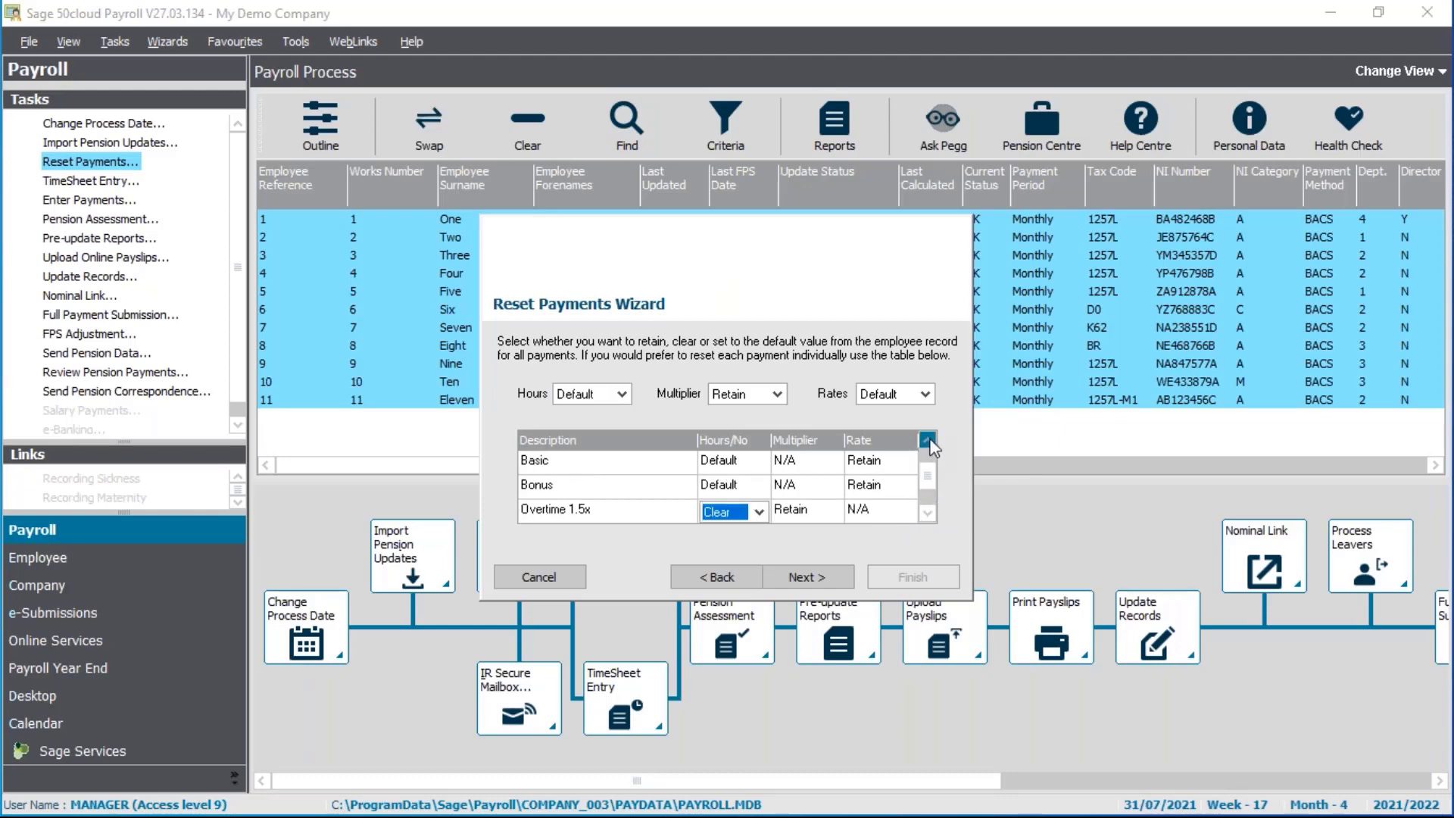
click(890, 491)
click(889, 489)
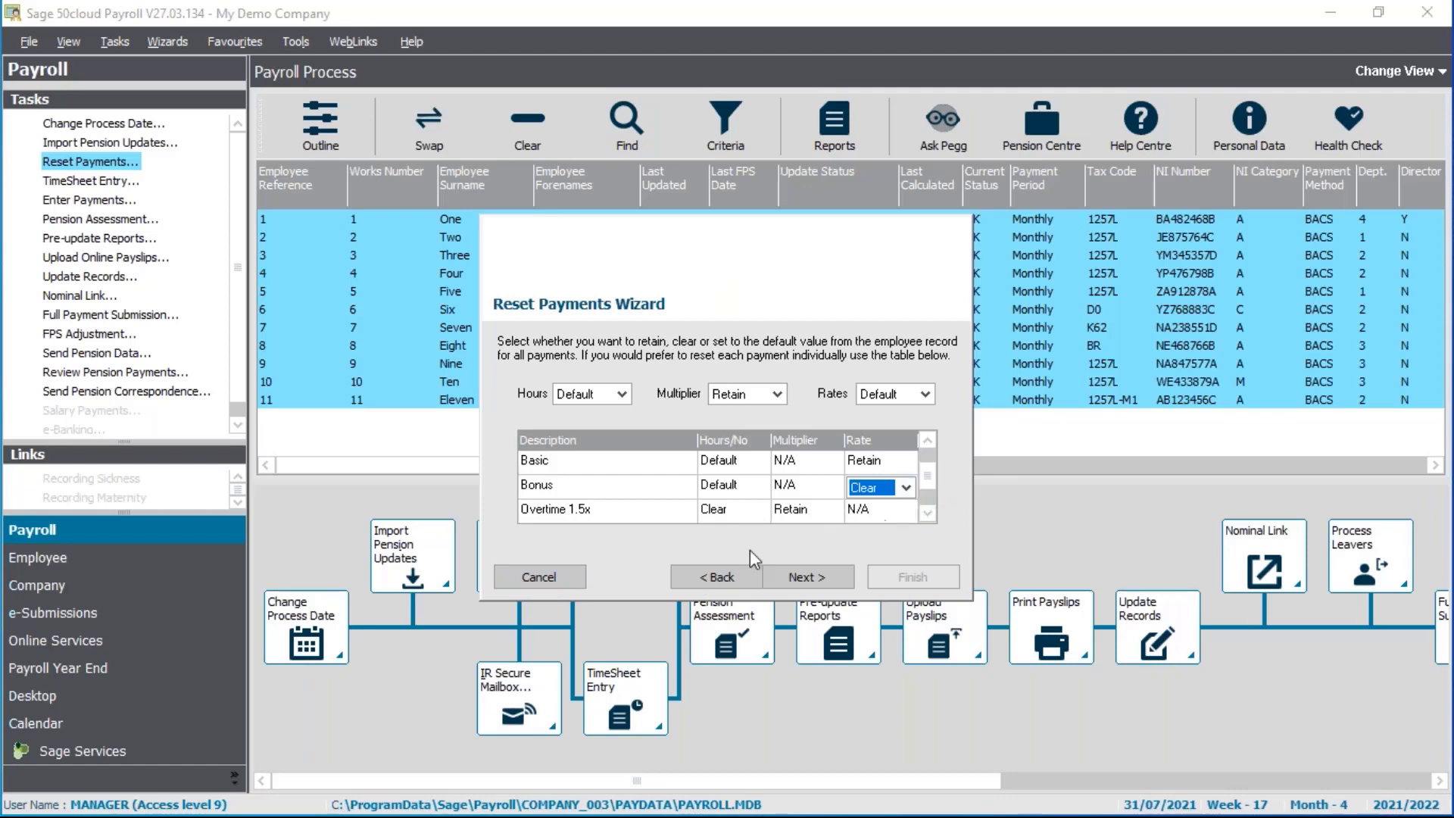
click(537, 578)
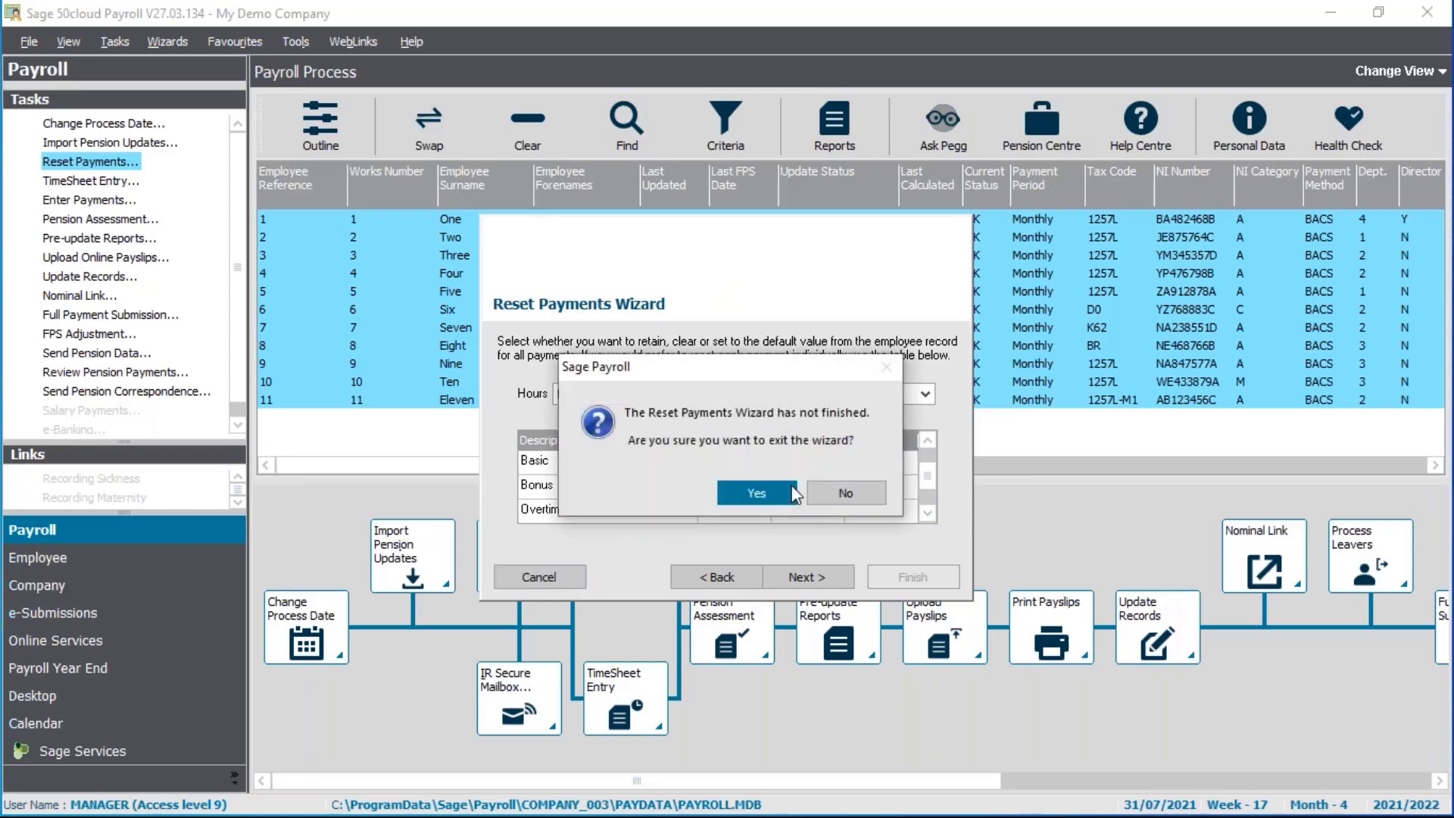
click(788, 493)
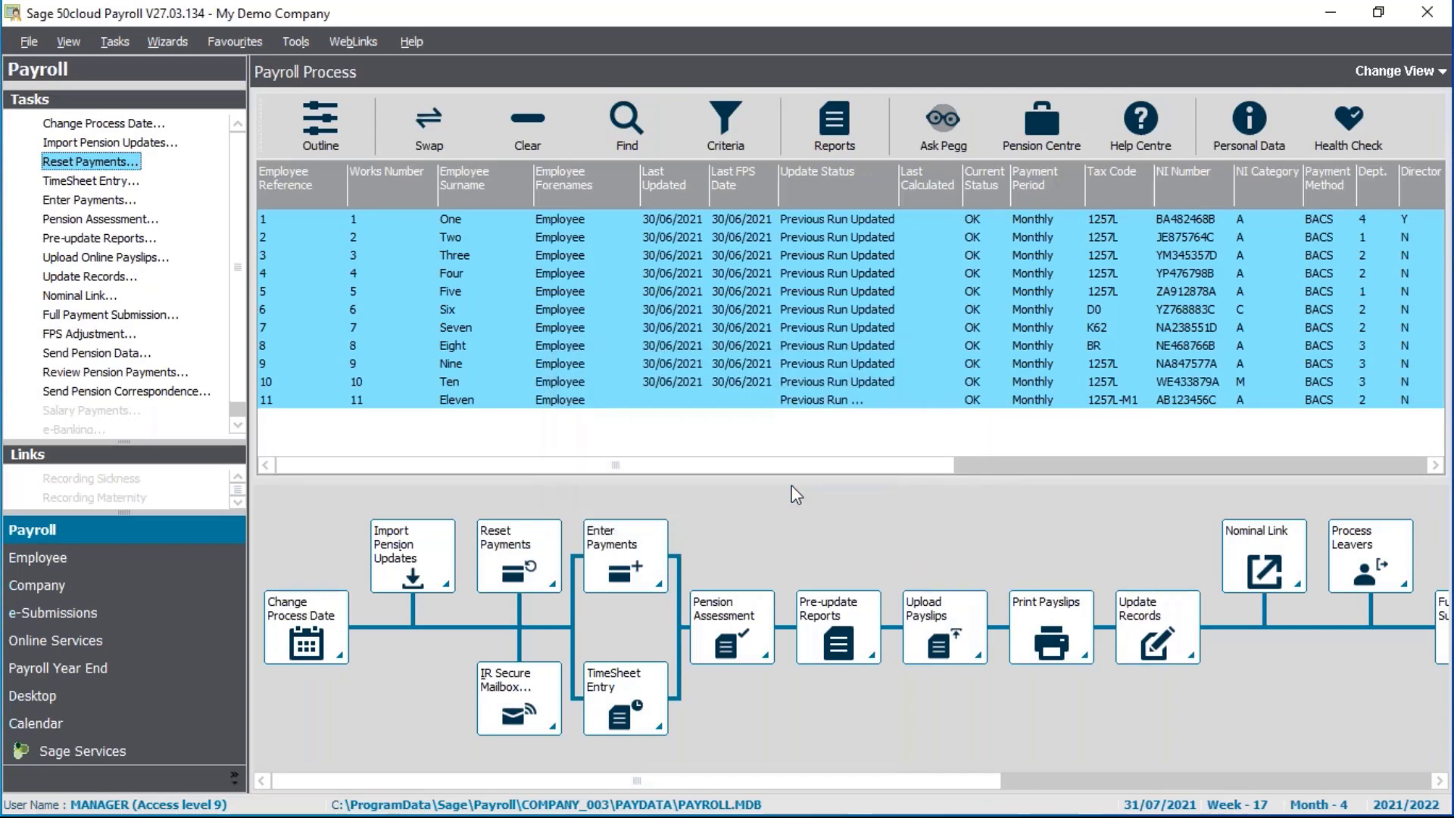
Start entering payments for the selected employees, declining the legislation update check
click(90, 201)
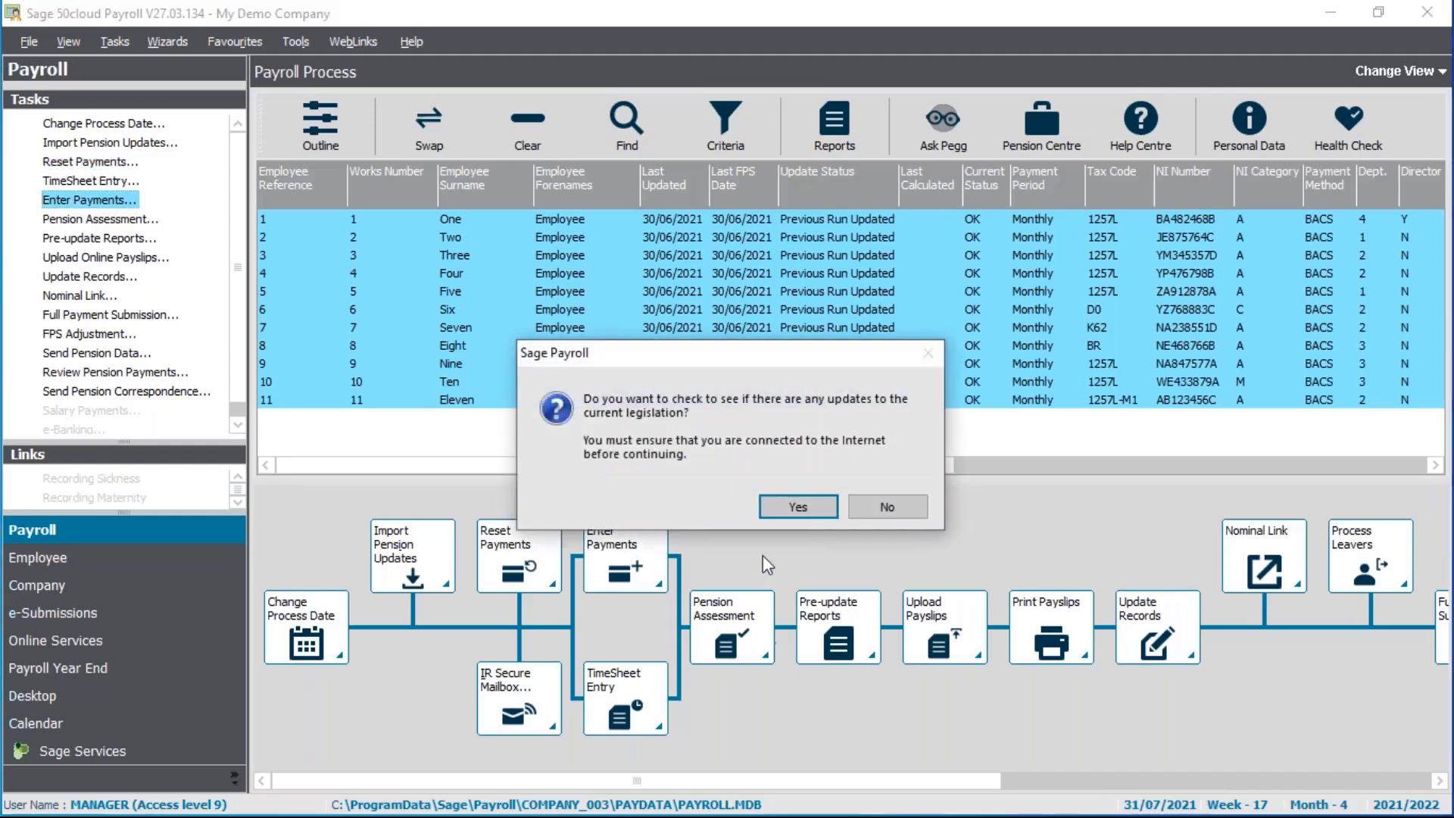
click(887, 507)
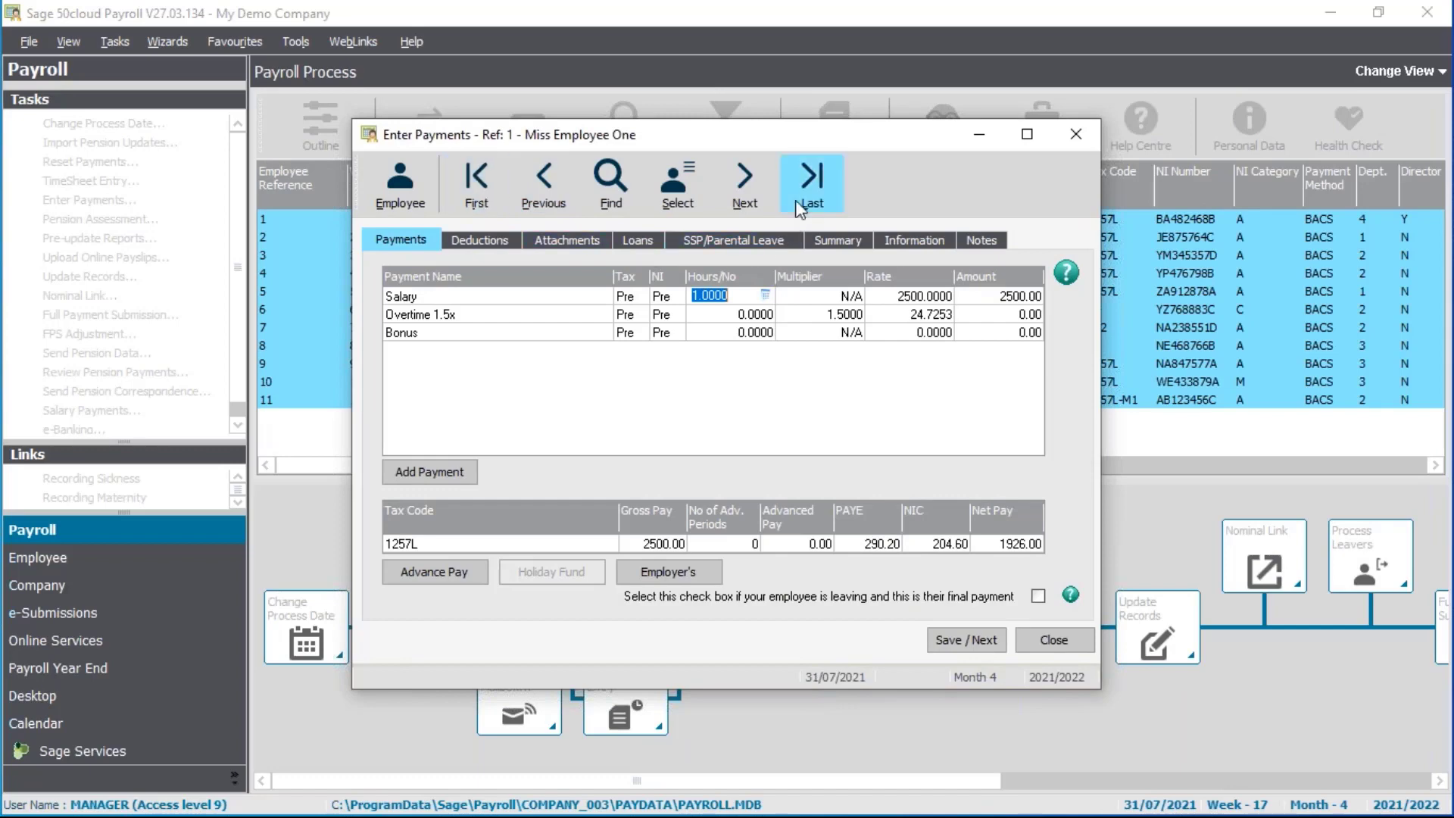
click(693, 190)
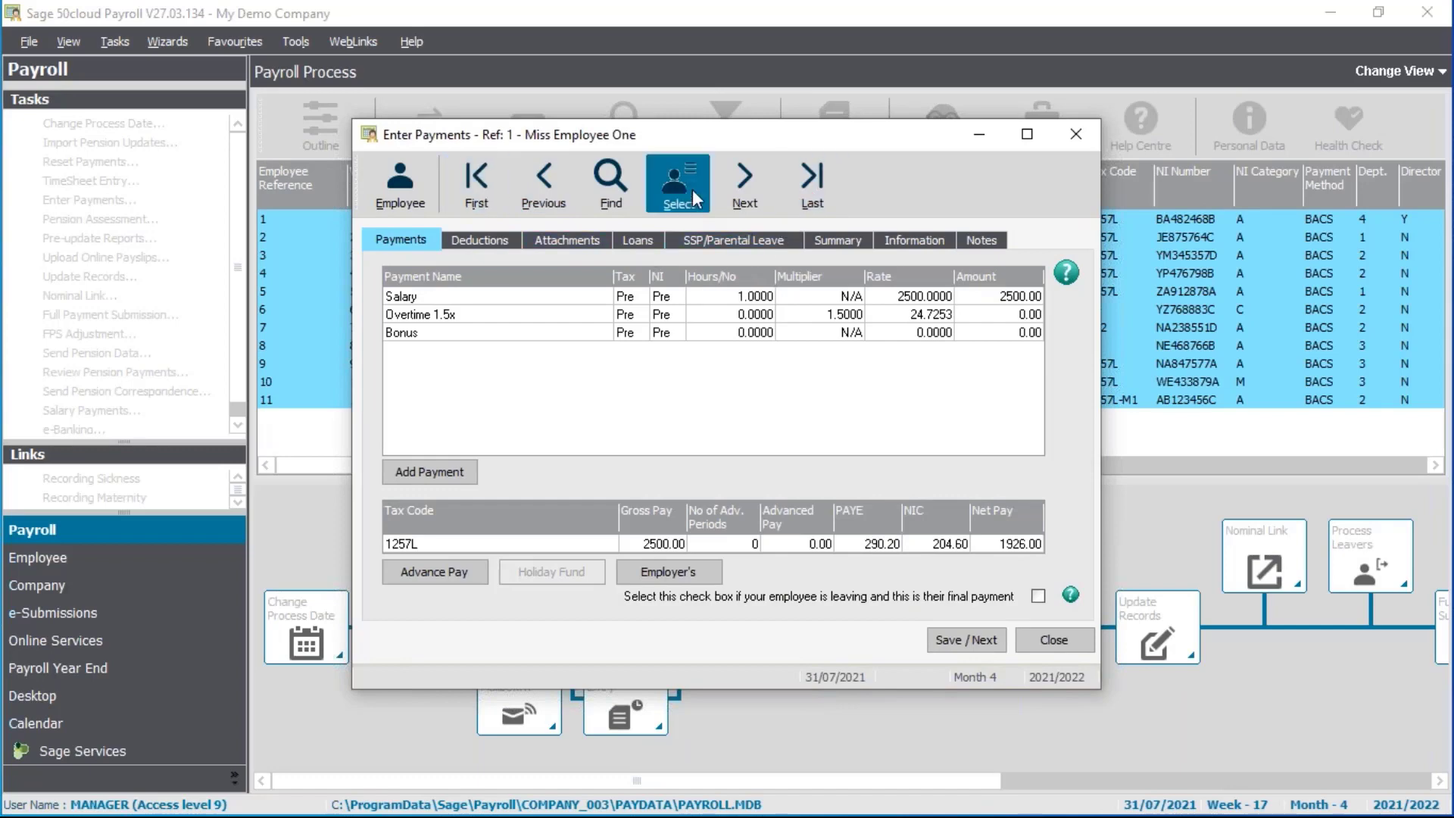
scroll(670, 405, down, 9)
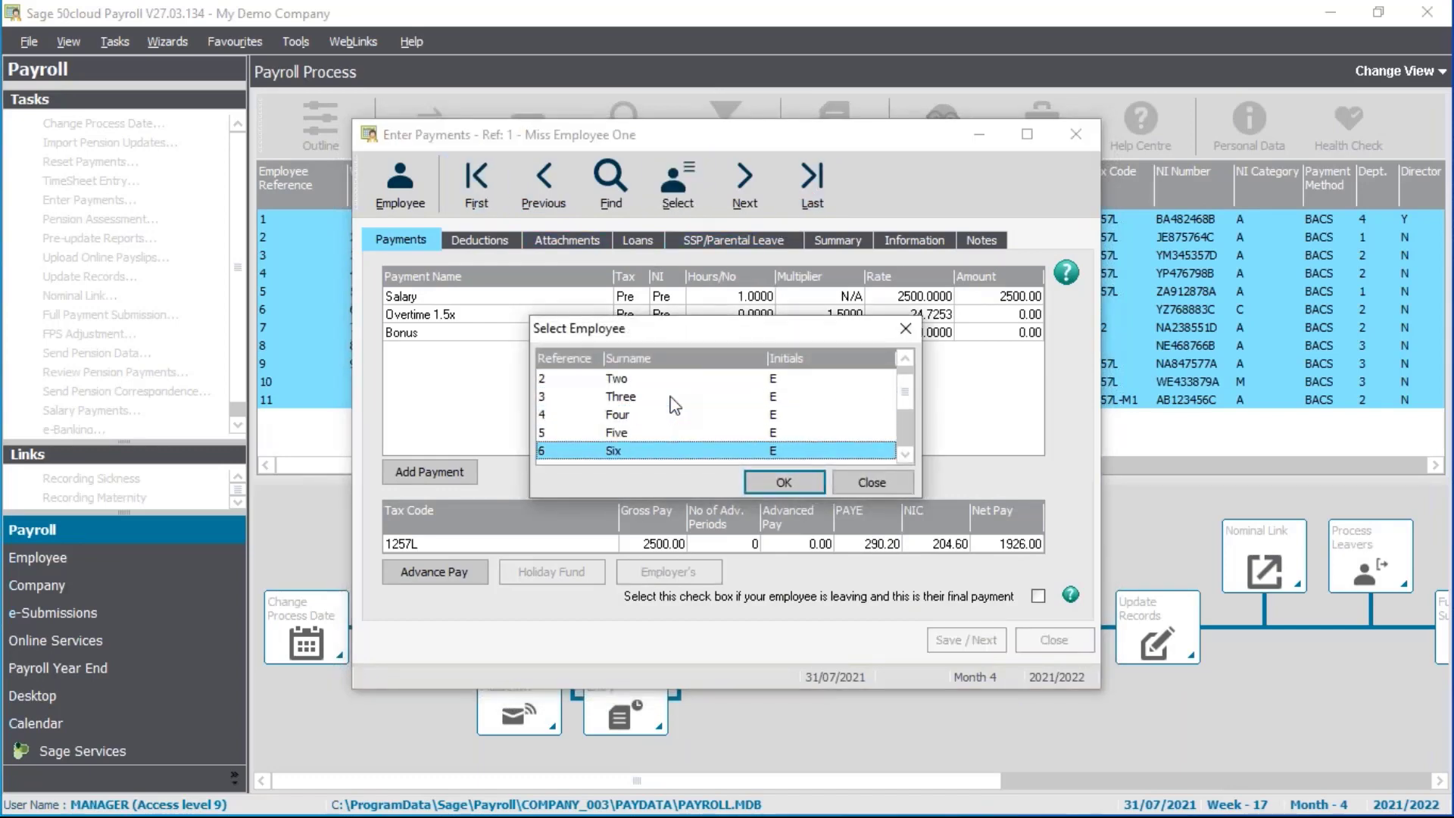
scroll(670, 407, up, 7)
scroll(675, 407, up, 2)
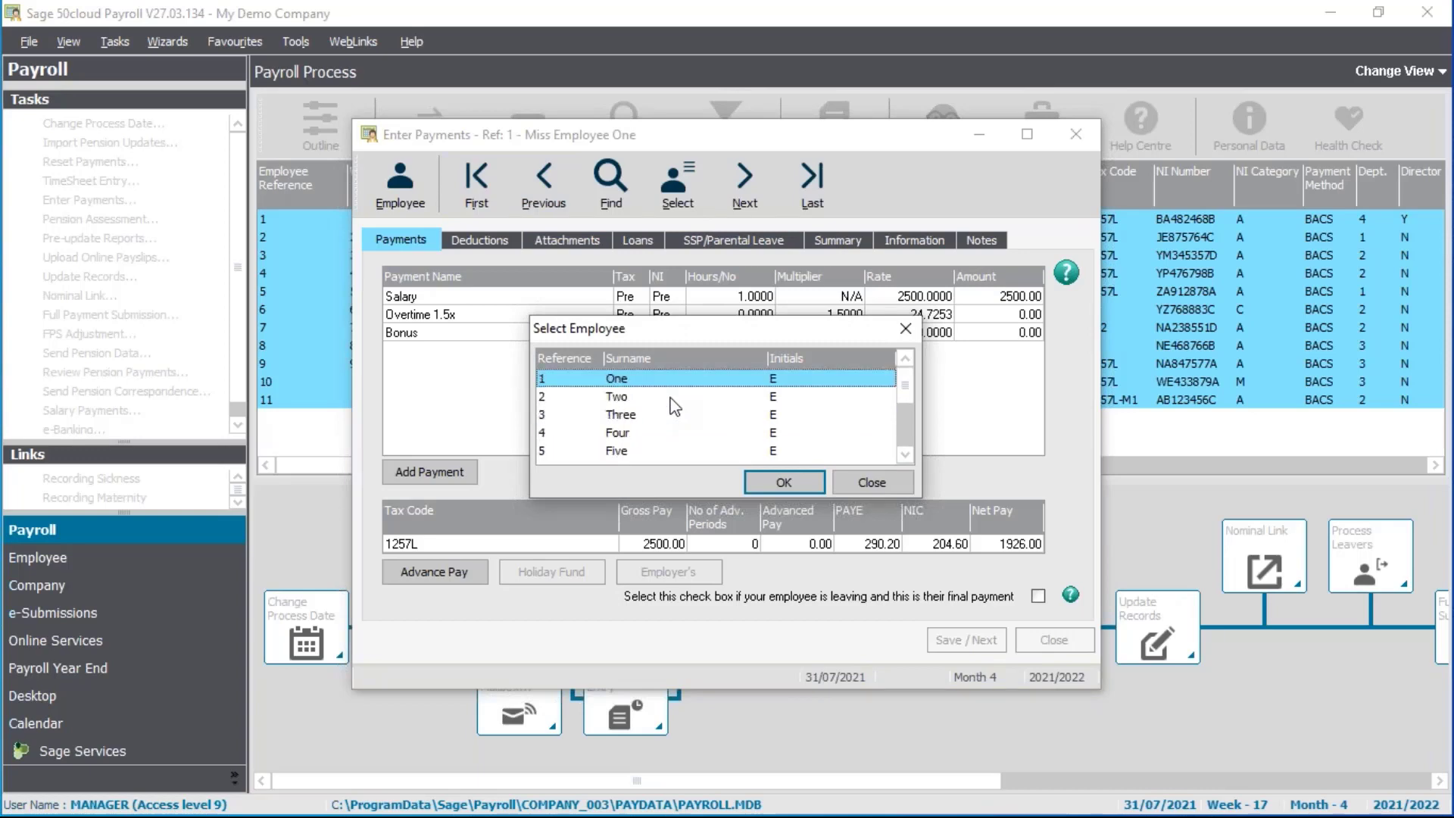
click(879, 487)
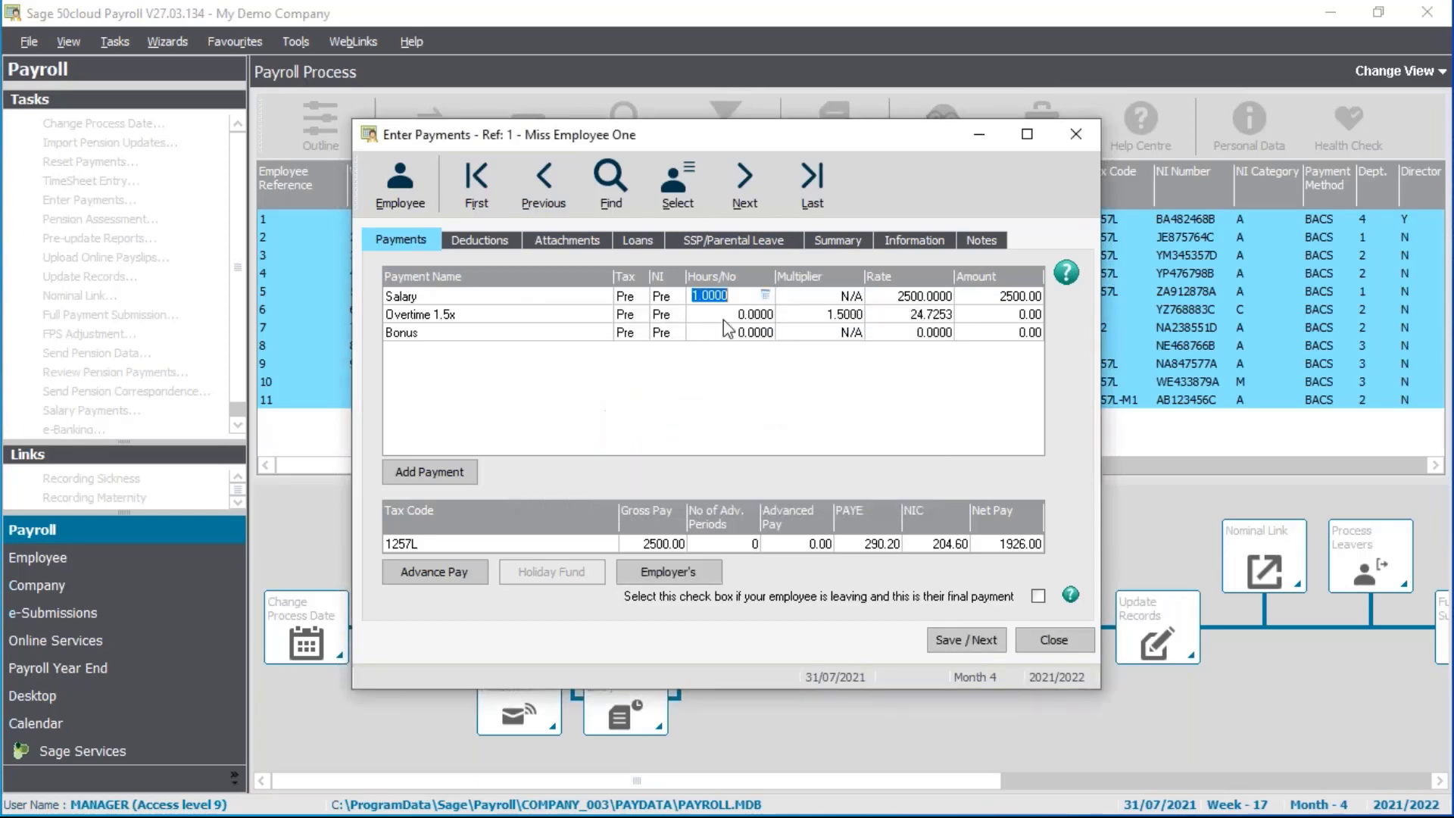
click(407, 191)
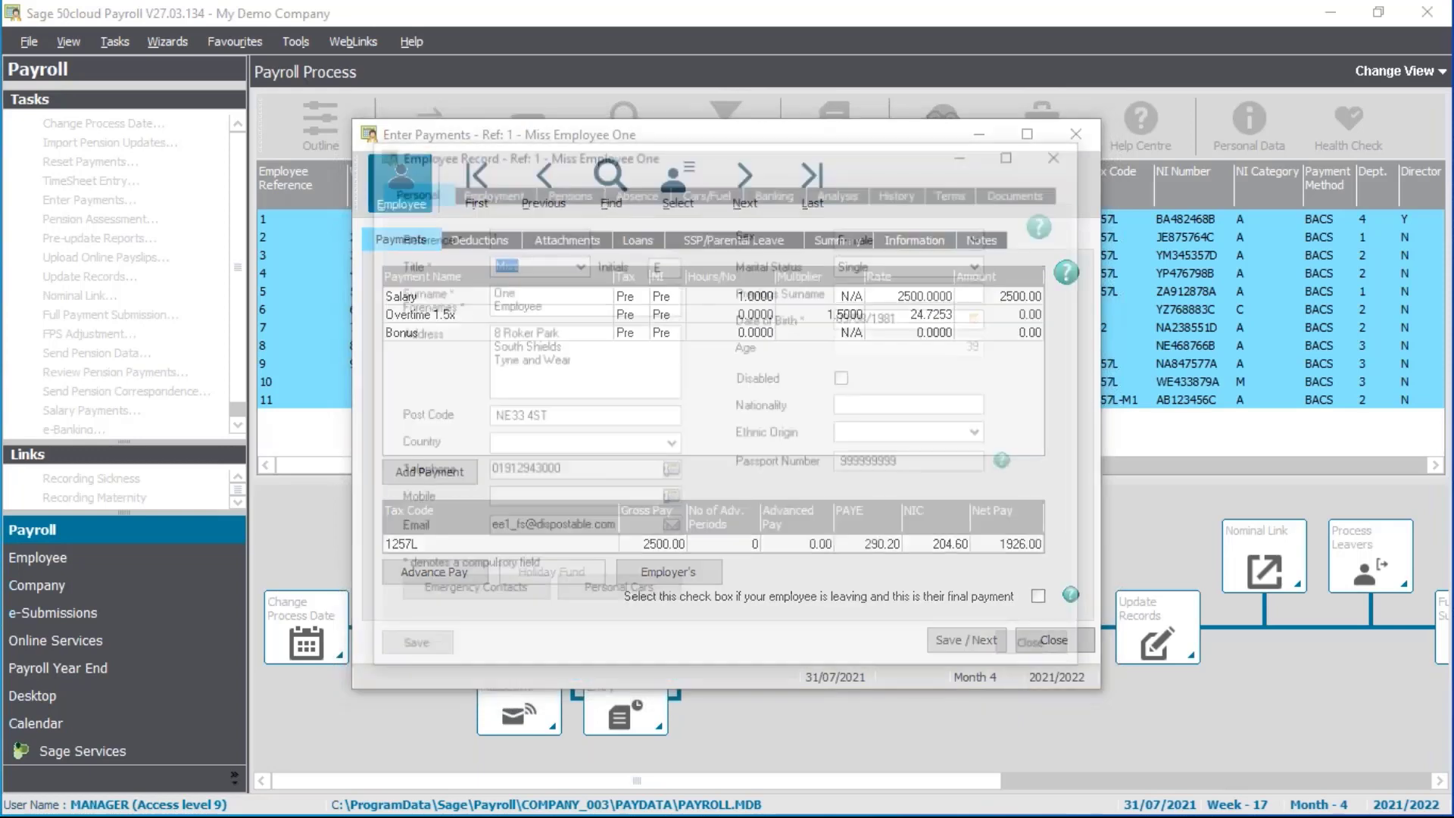
click(505, 200)
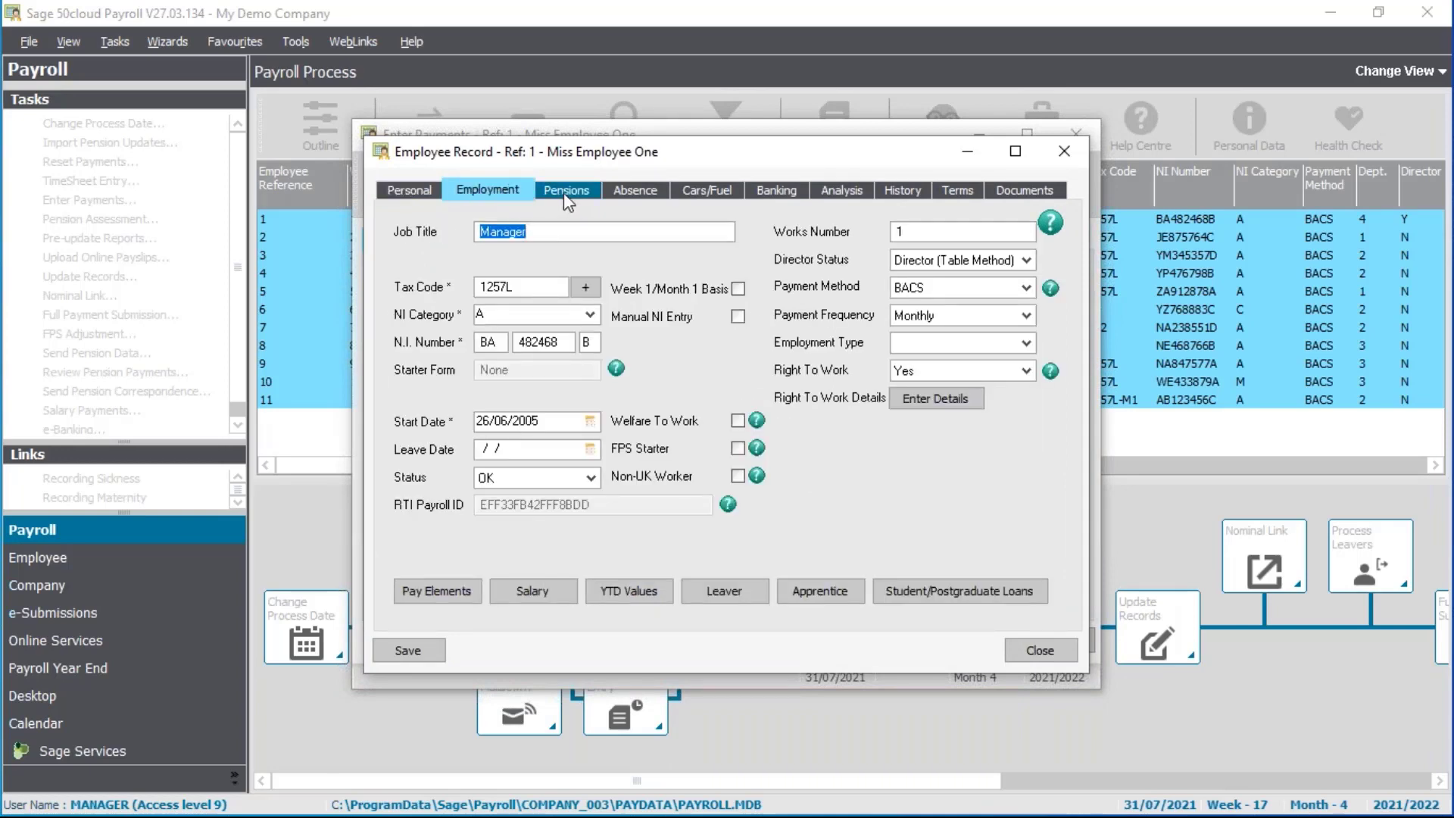
click(1030, 654)
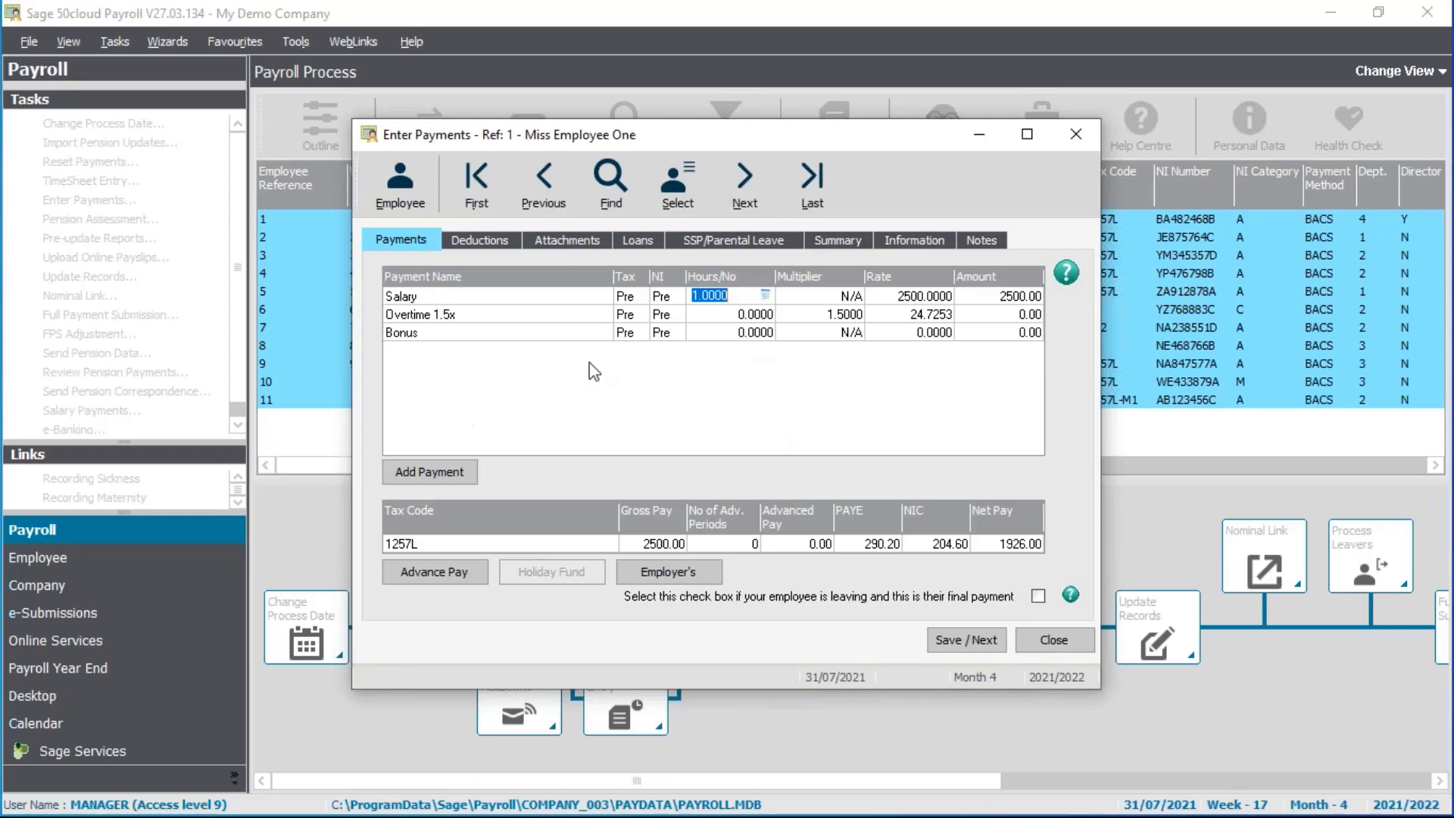
Enter 7.5 overtime hours at 1.5x and one 150.00 bonus for employee 1
key(Tab)
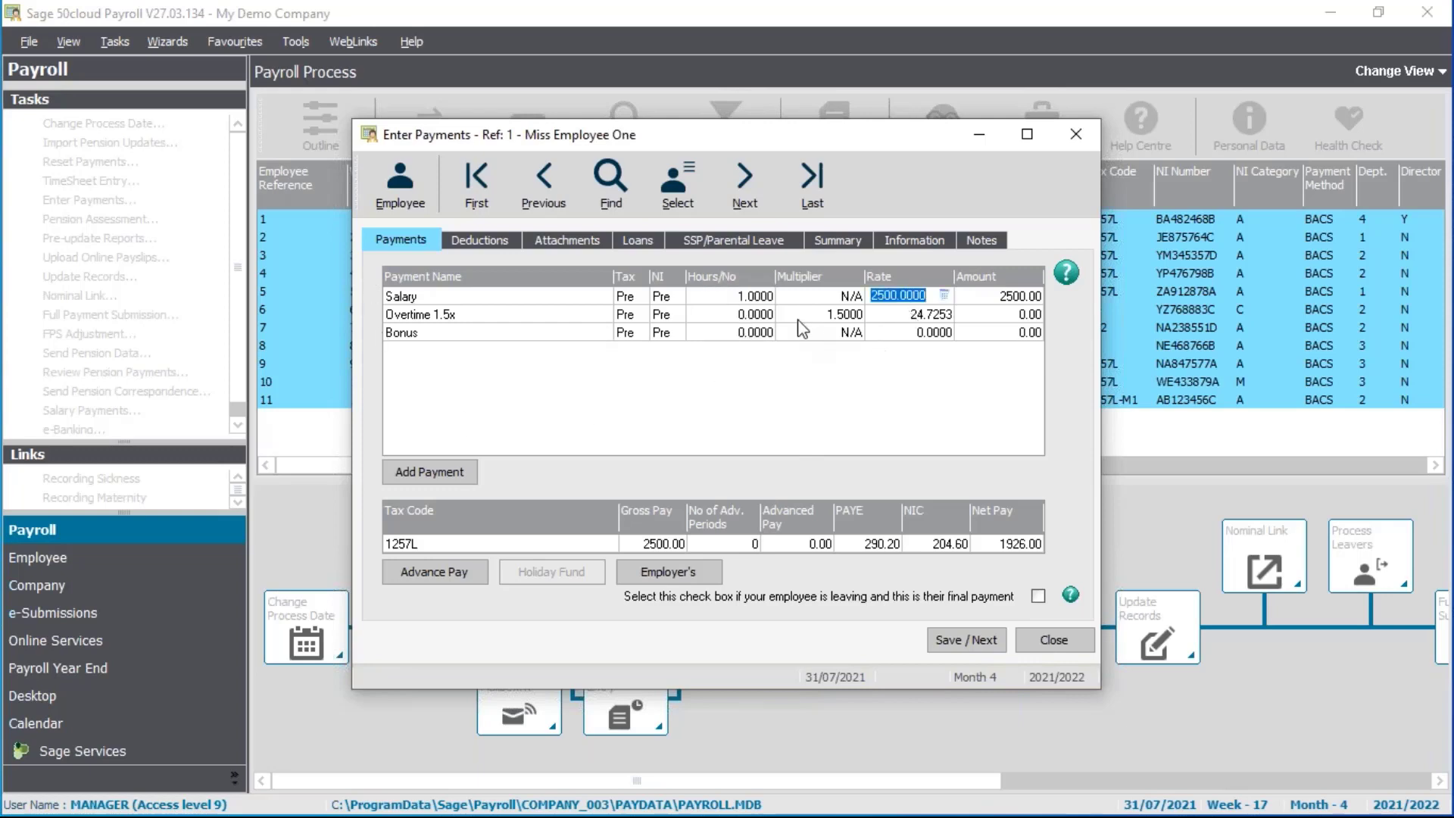
click(745, 317)
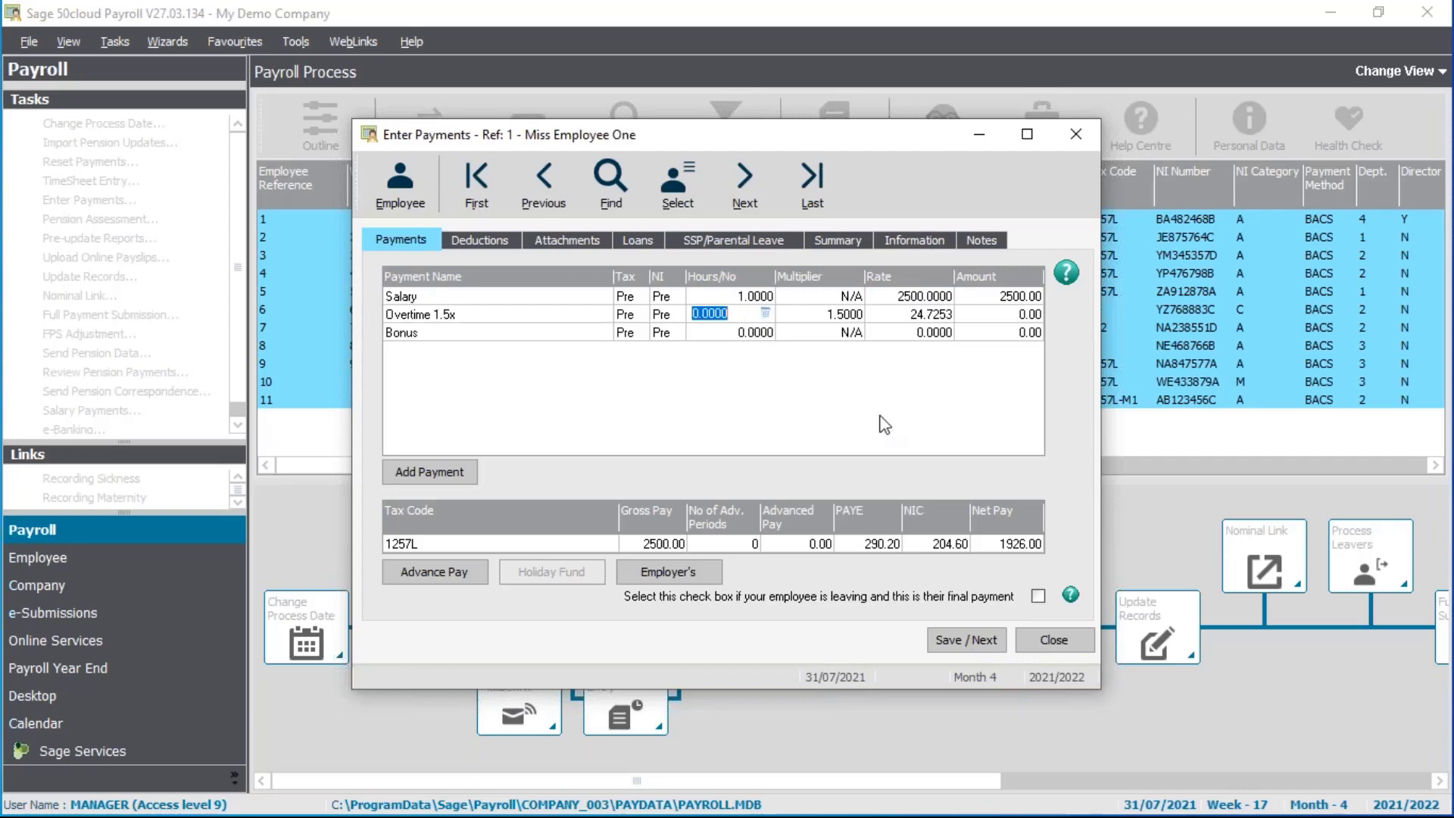
text(7.5)
key(Return)
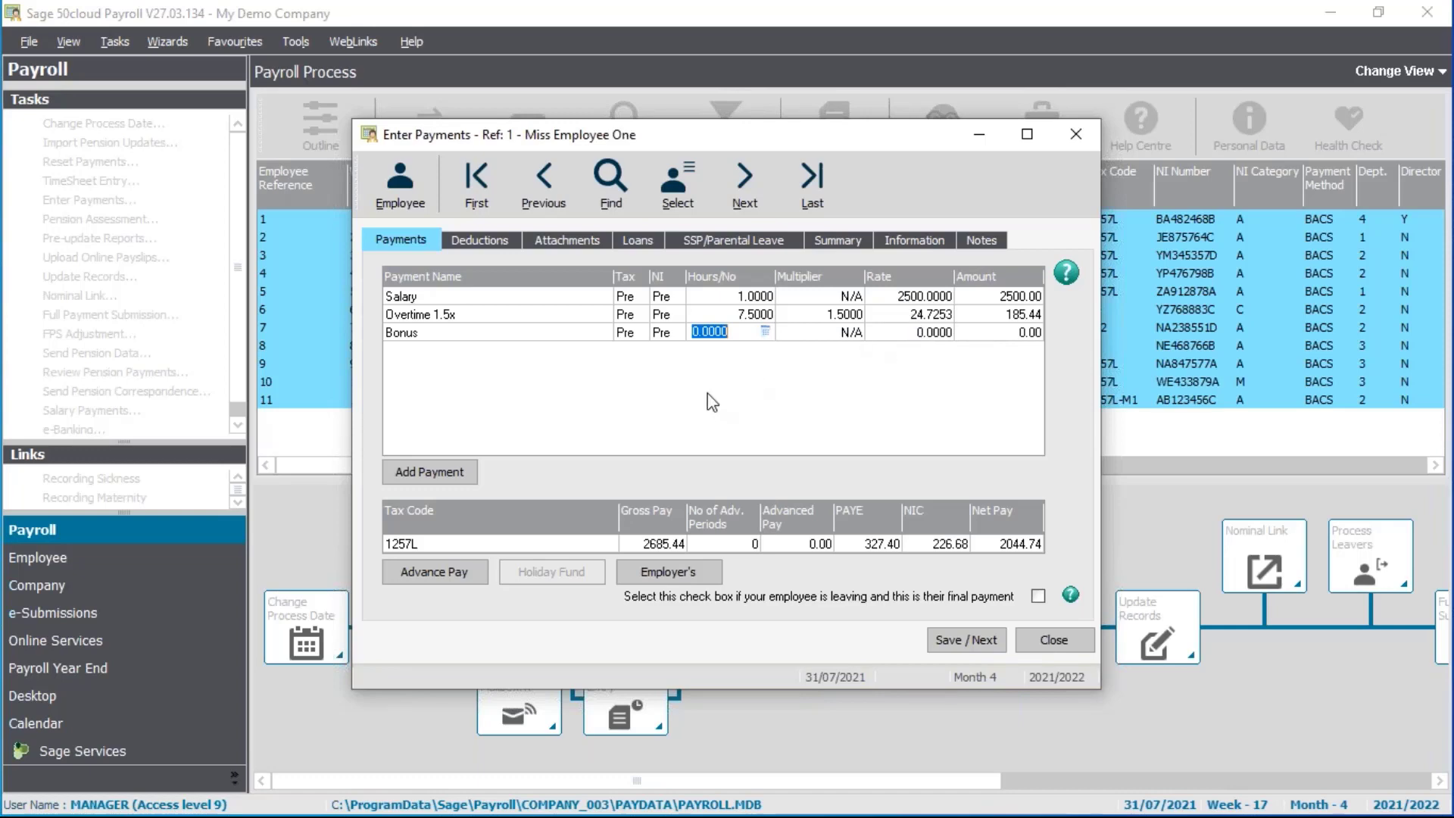
text(1)
key(Tab)
text(150)
key(Tab)
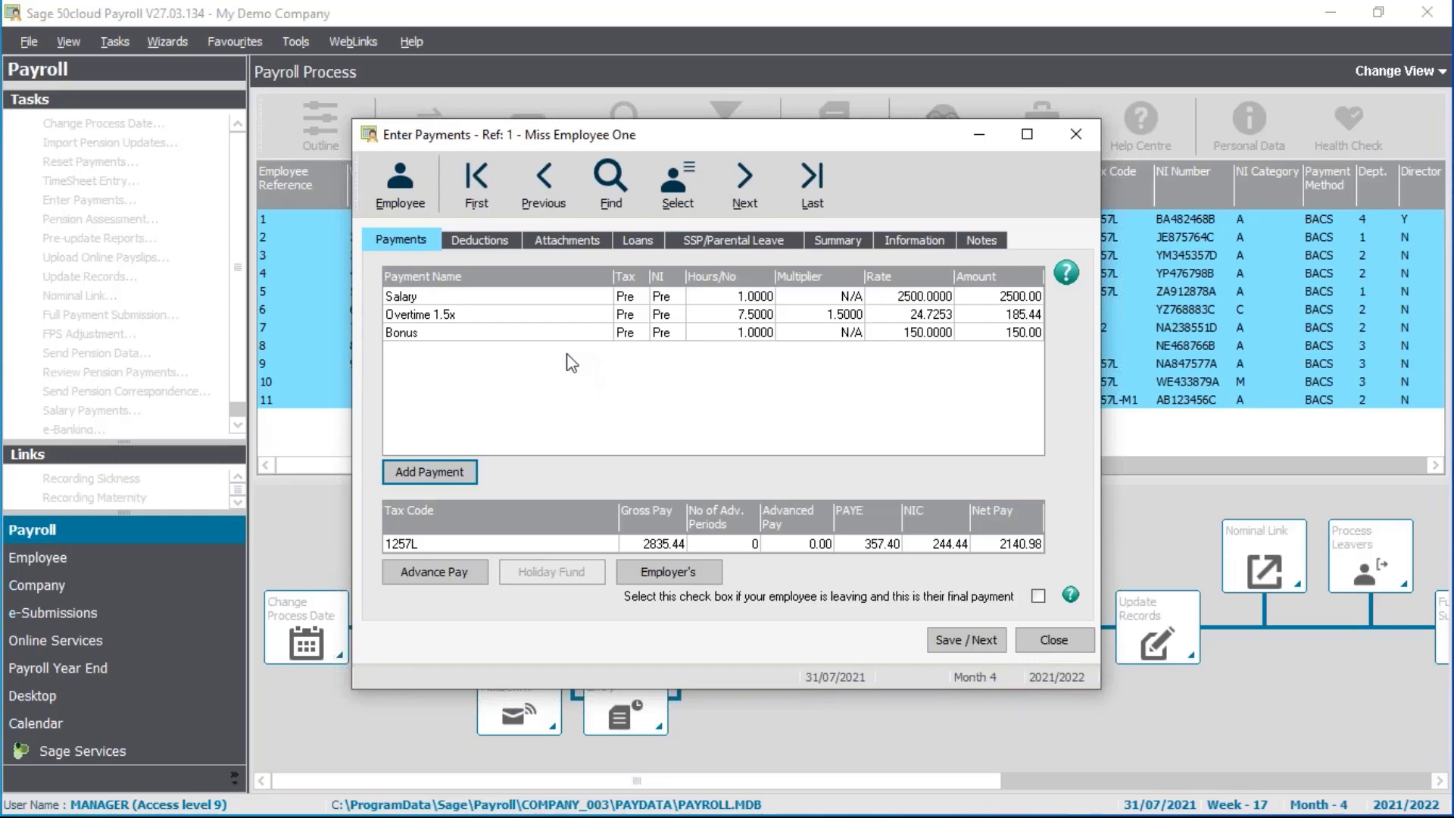
click(496, 241)
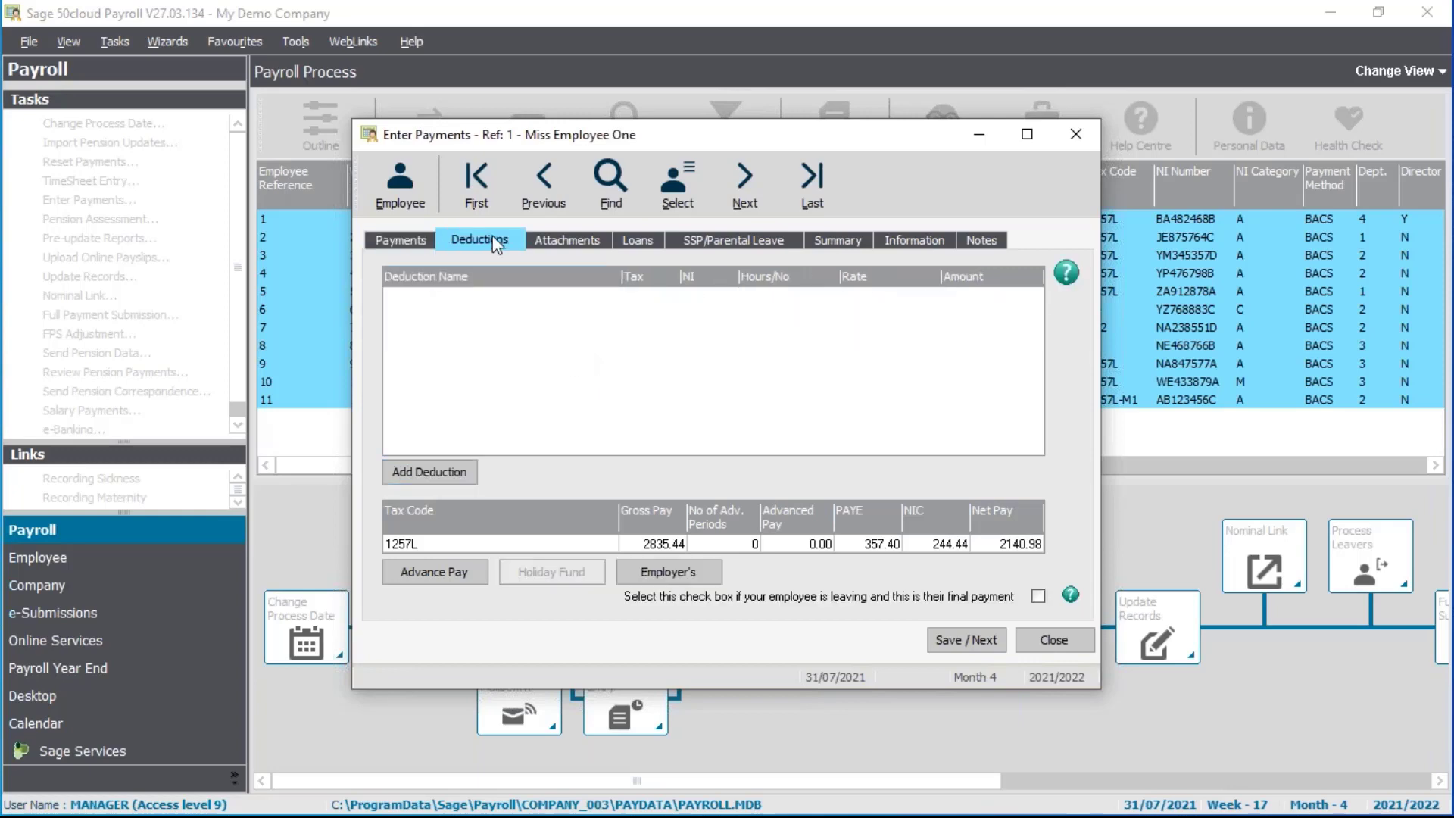
click(564, 250)
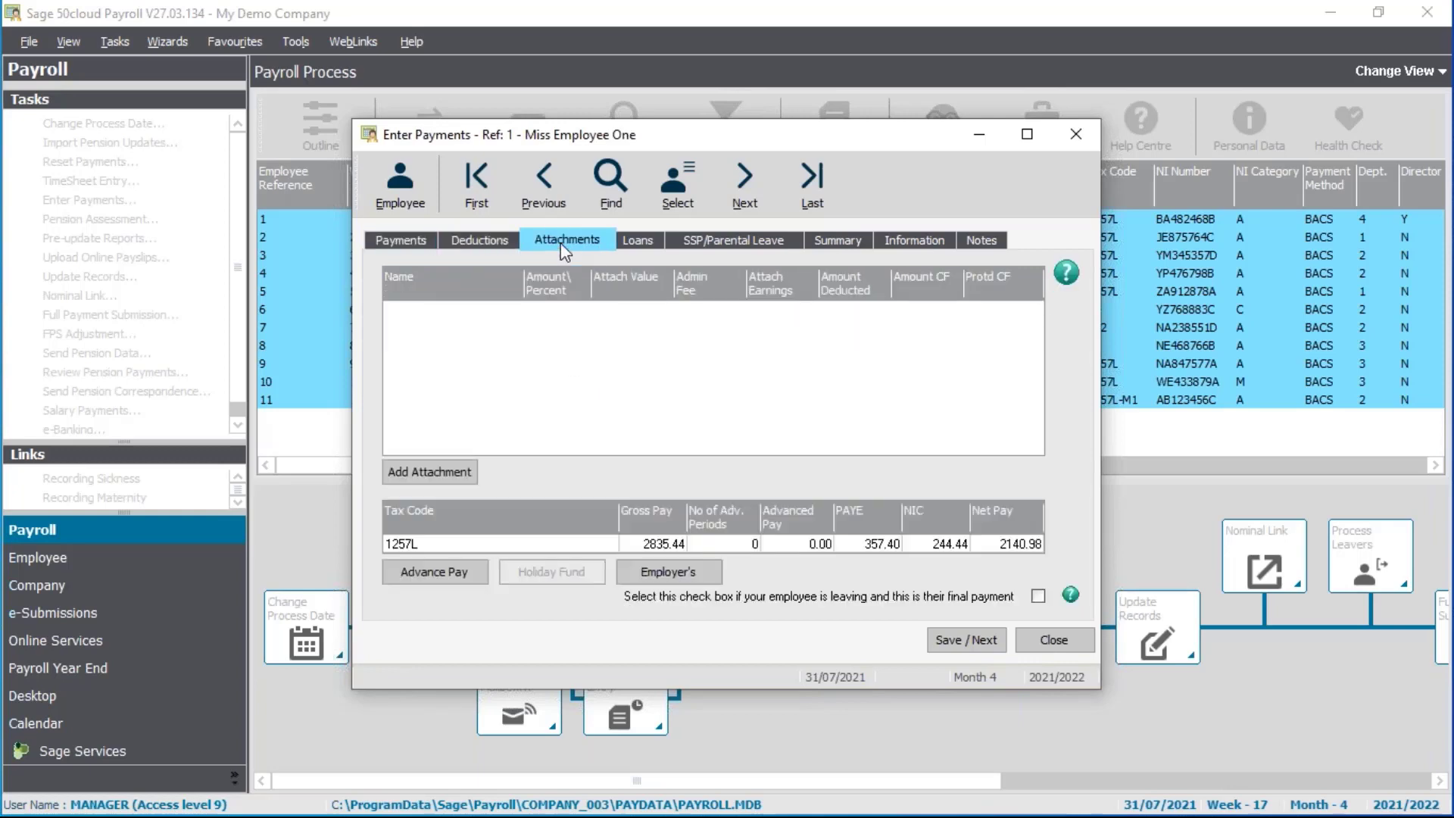
click(659, 246)
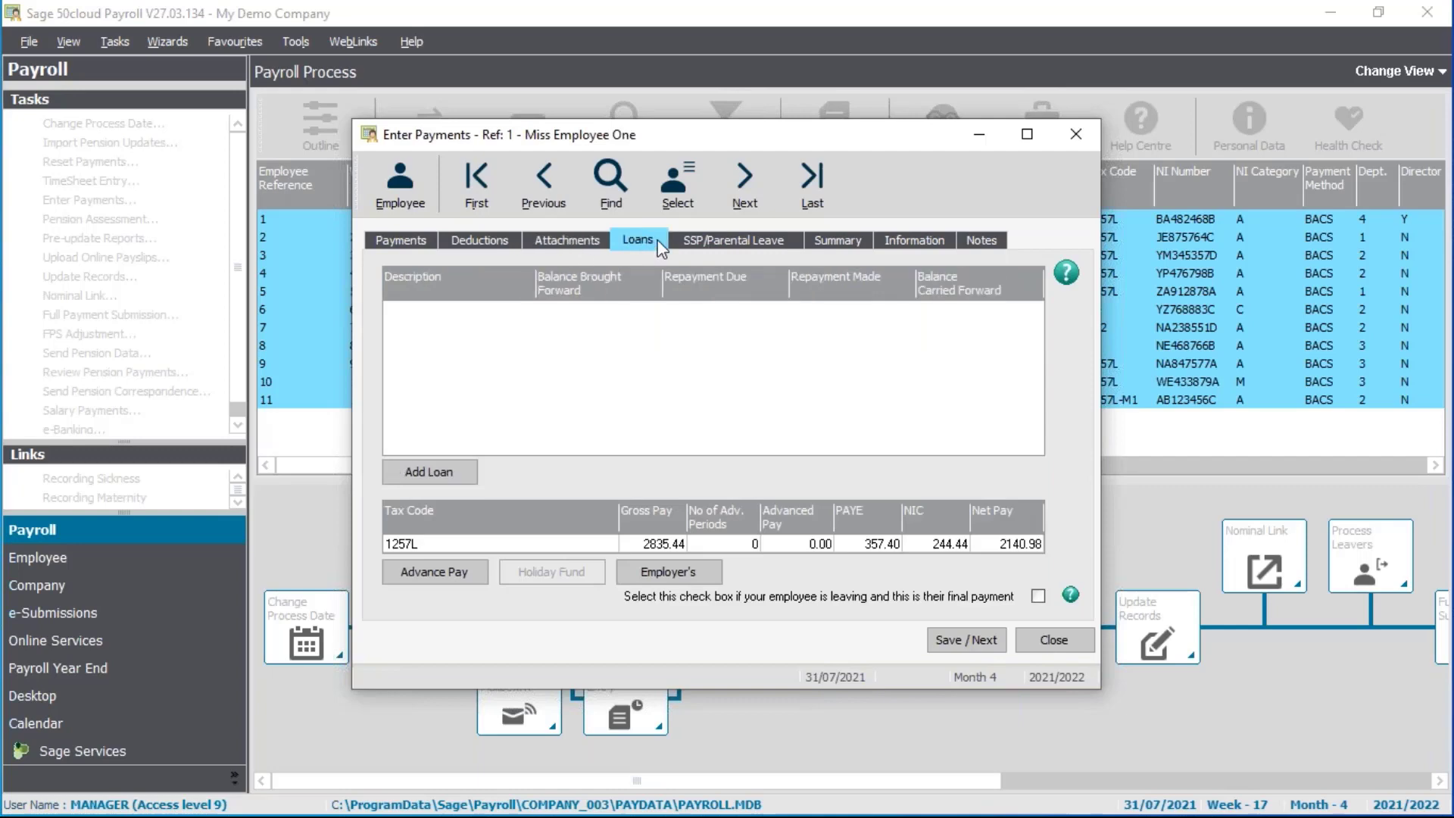
click(751, 246)
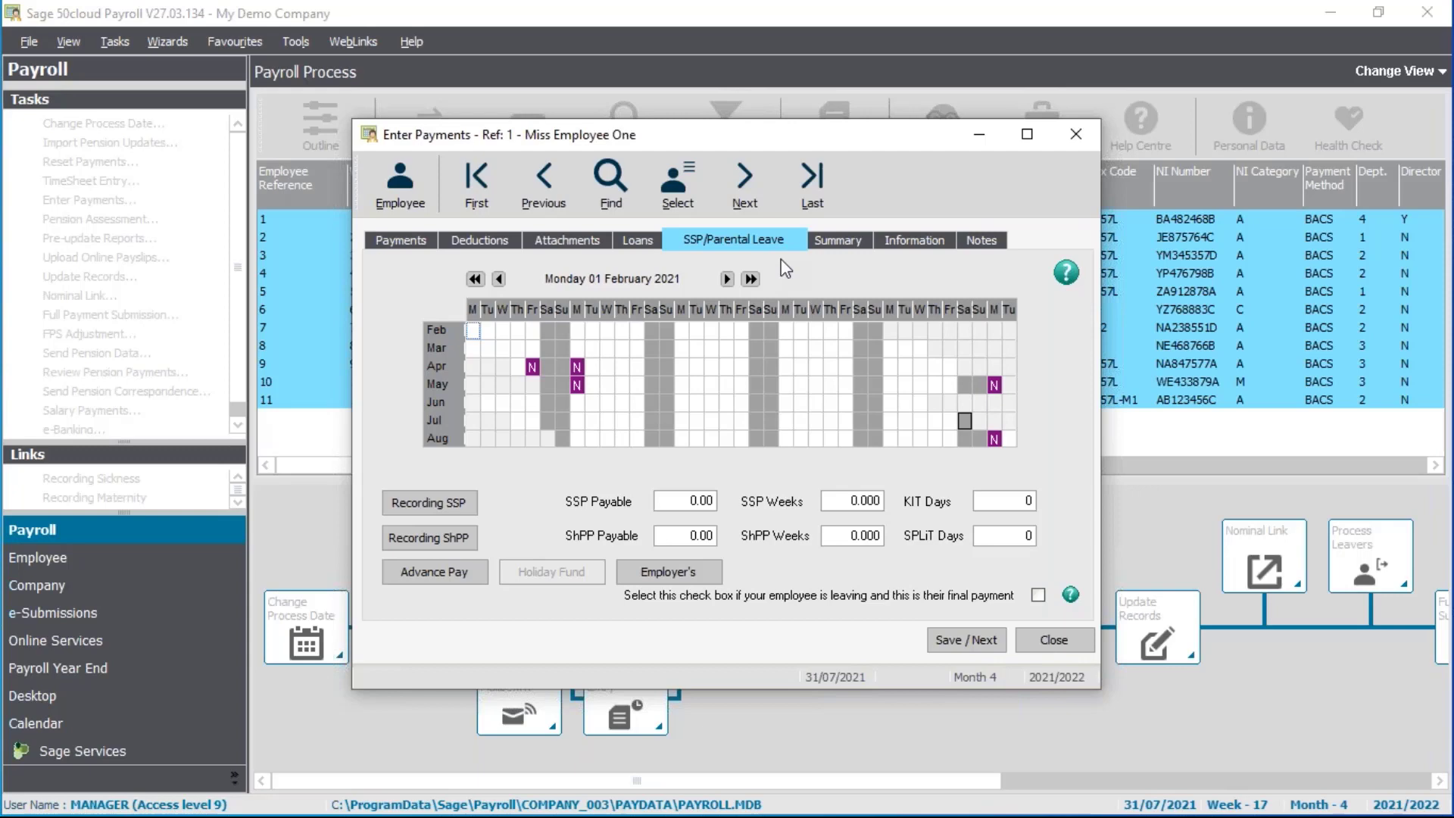
click(838, 240)
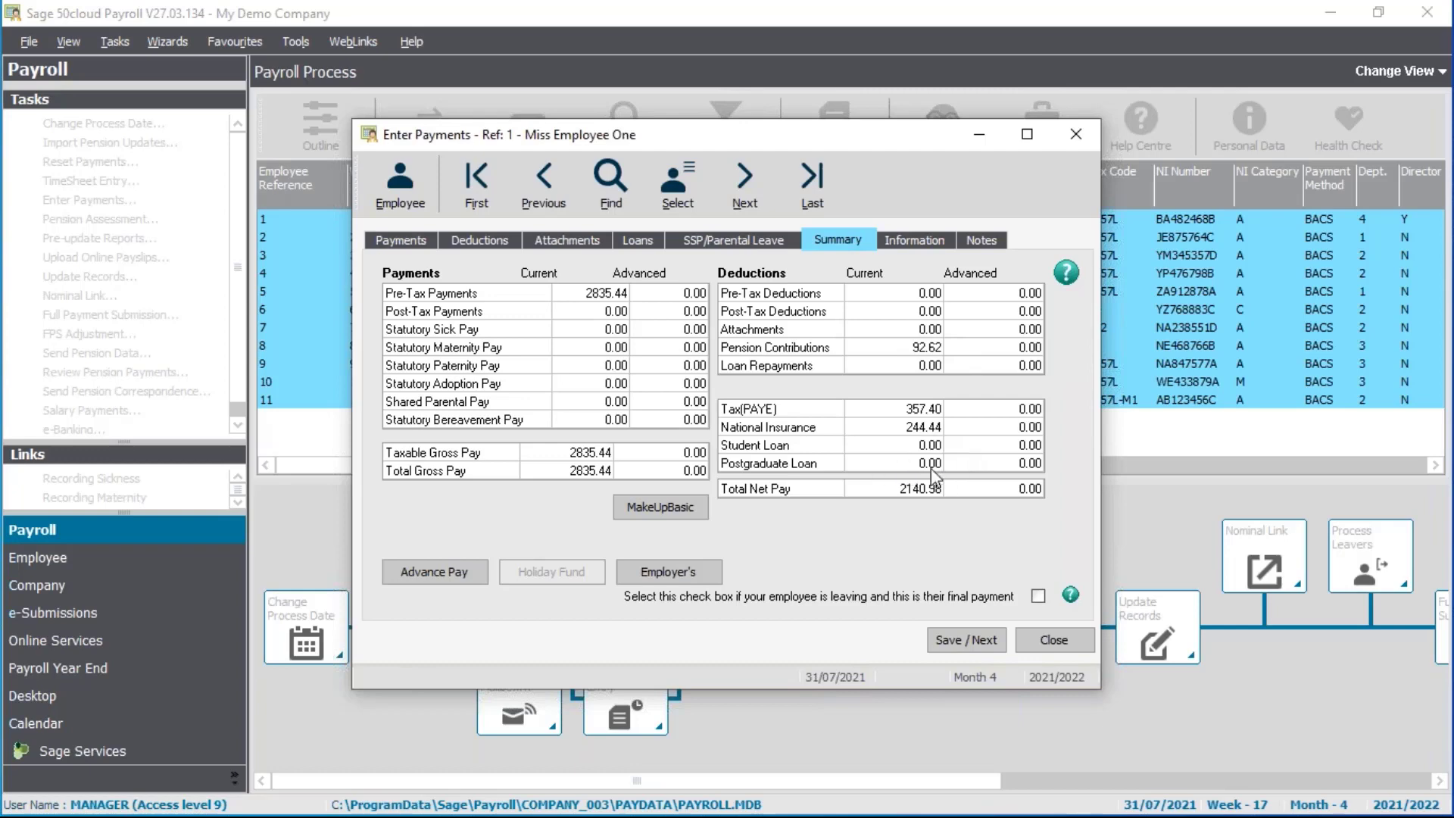
click(916, 241)
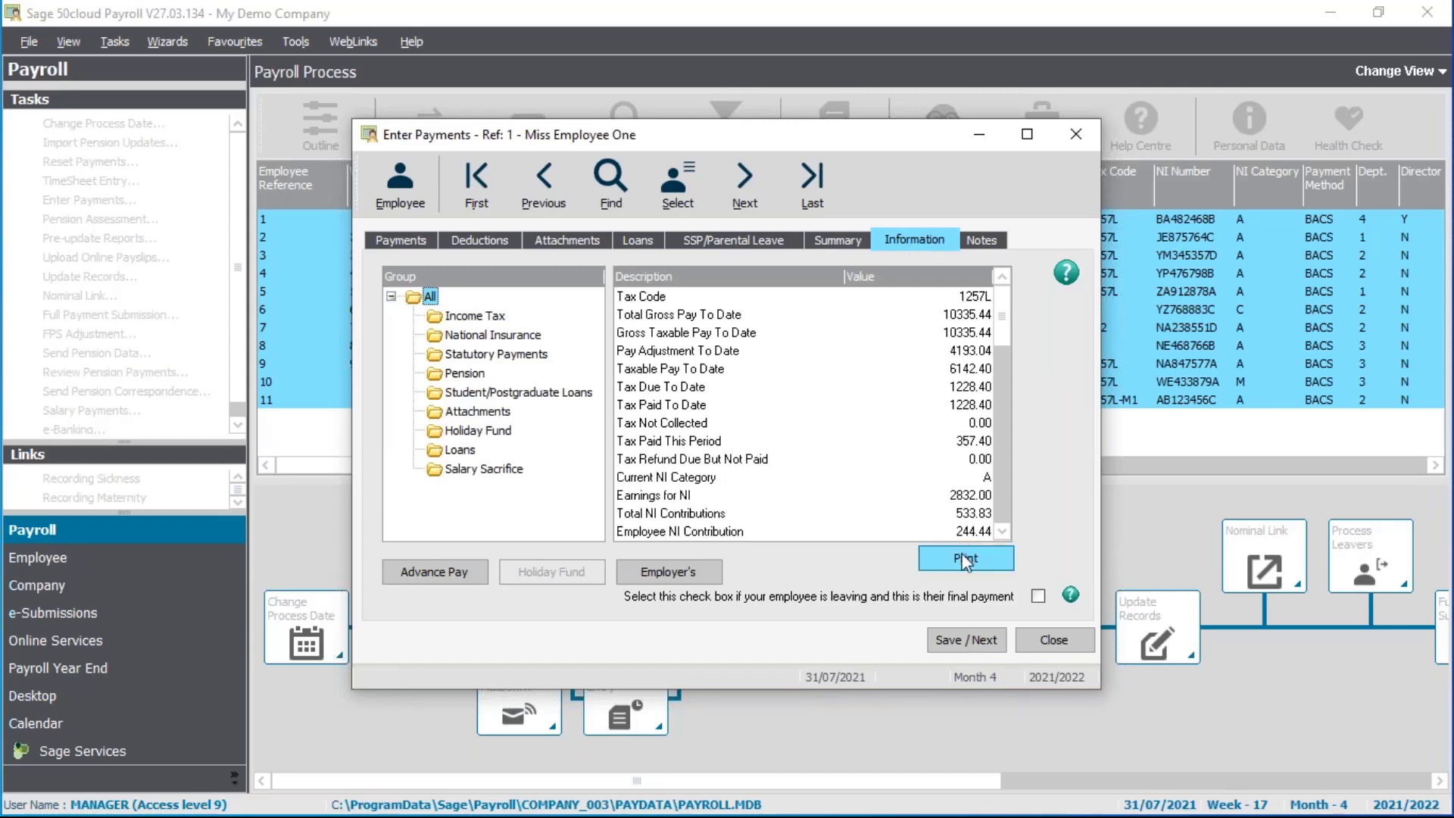
click(983, 240)
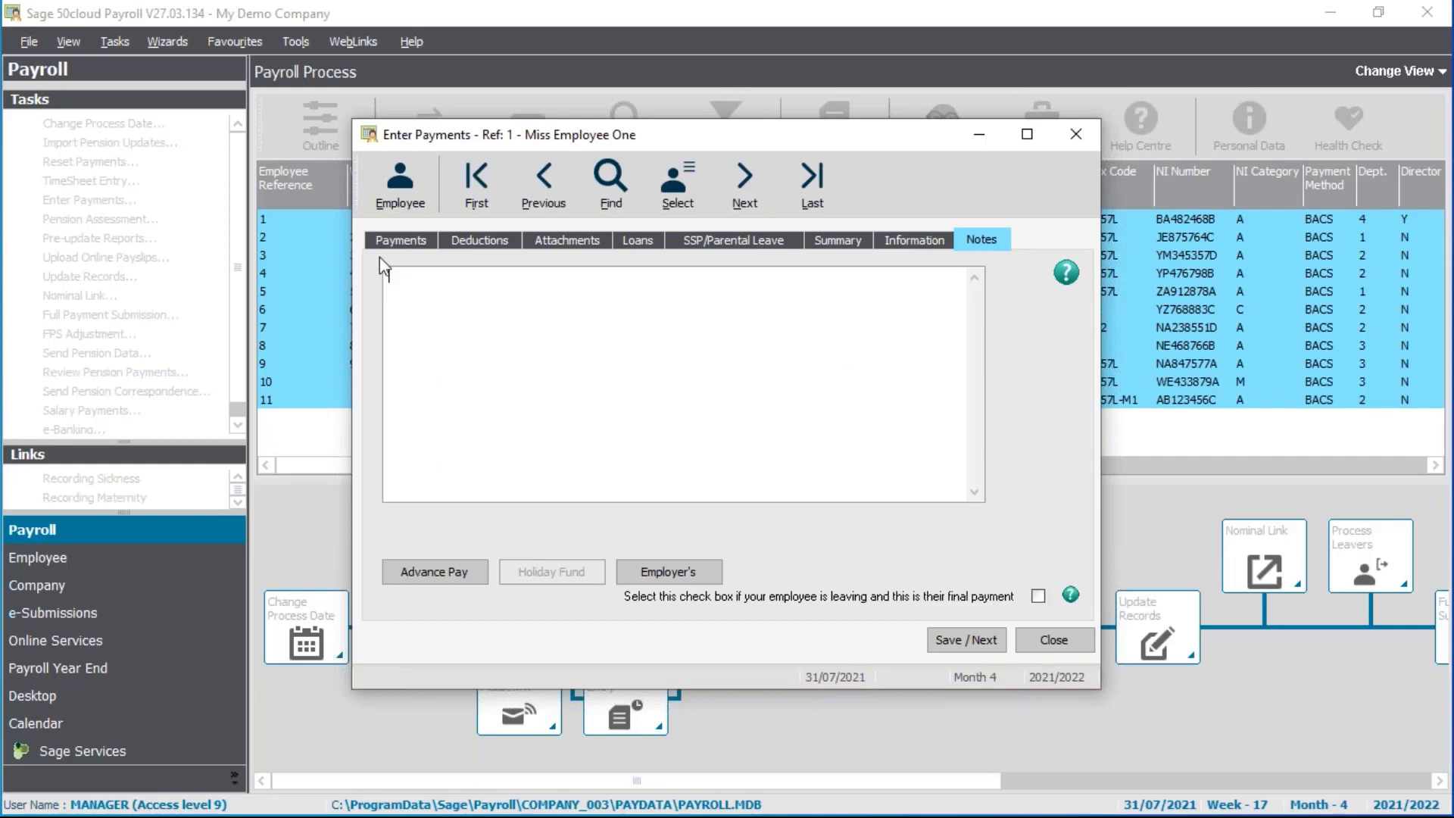
click(390, 235)
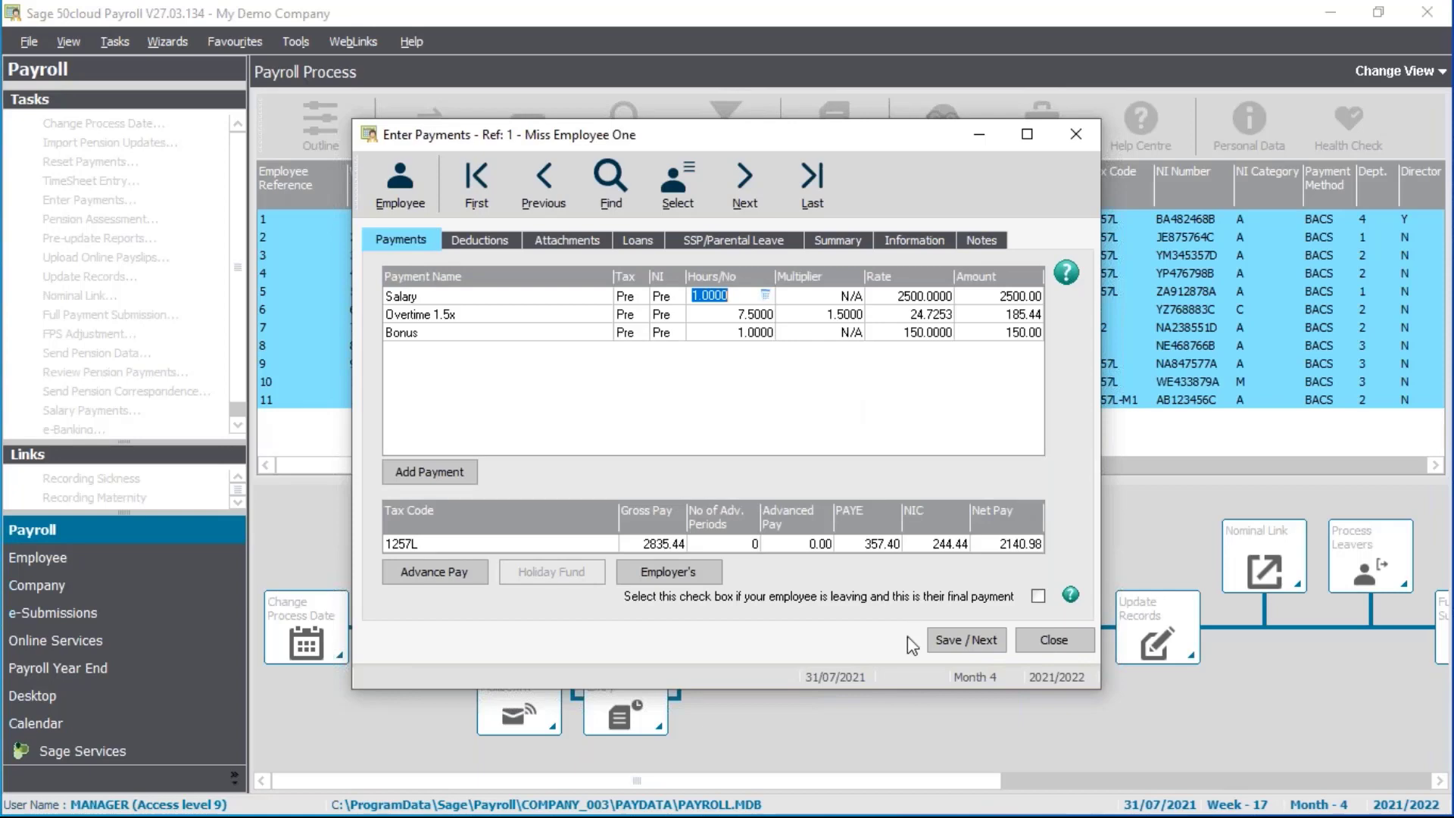
Save employee 1 and review employee 2's 243.00 childcare voucher deduction
click(982, 643)
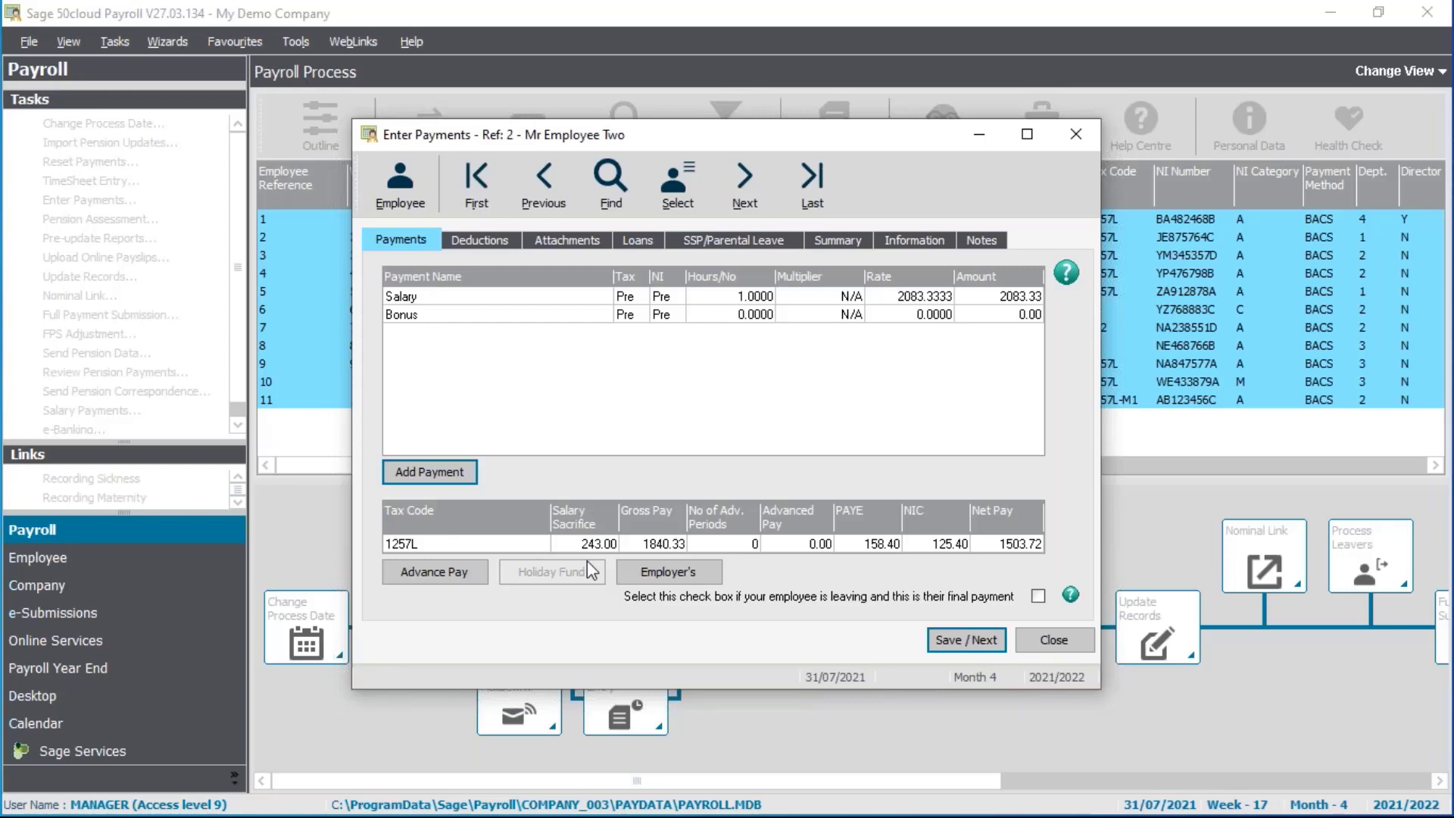
click(484, 241)
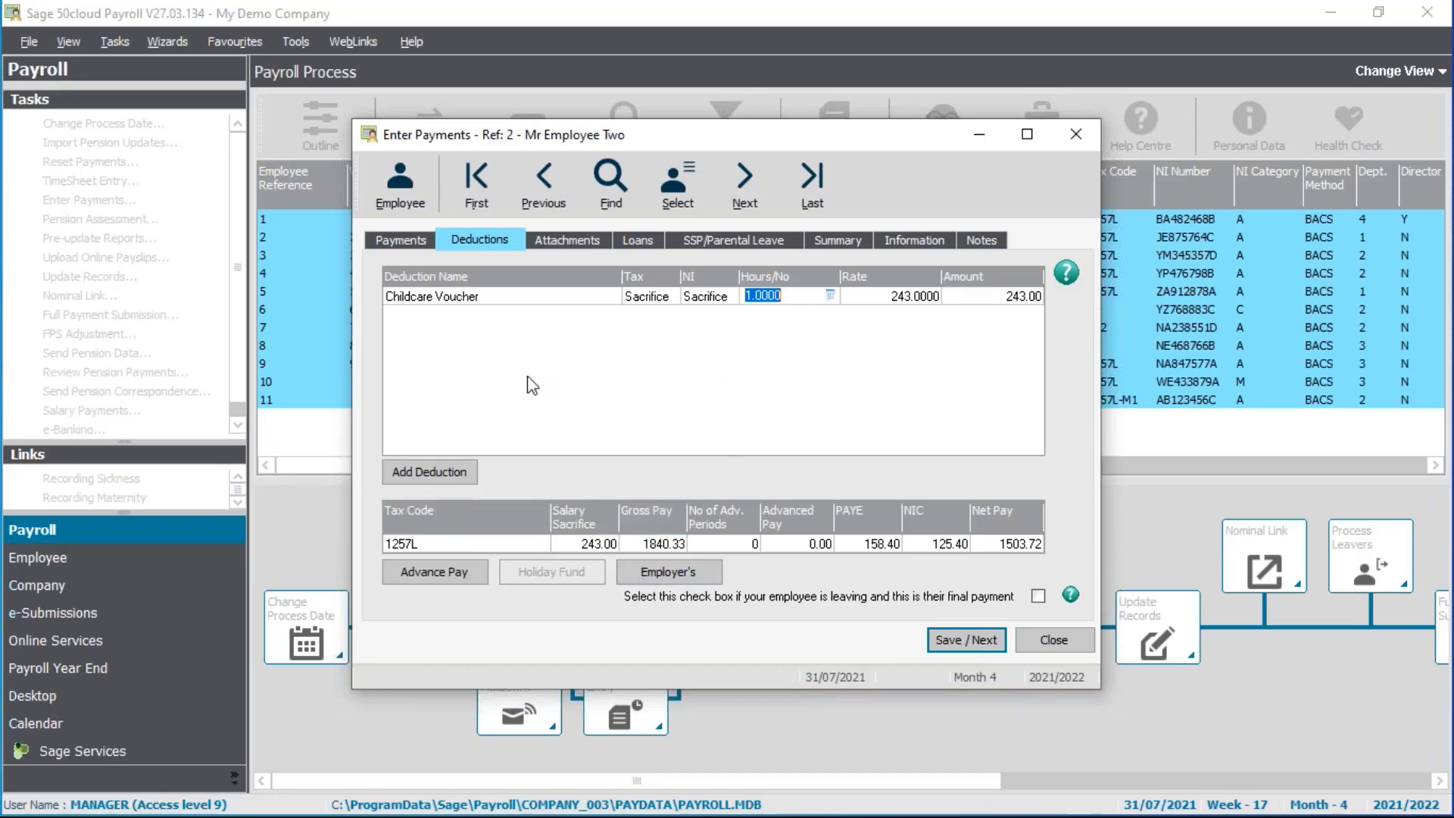
click(403, 241)
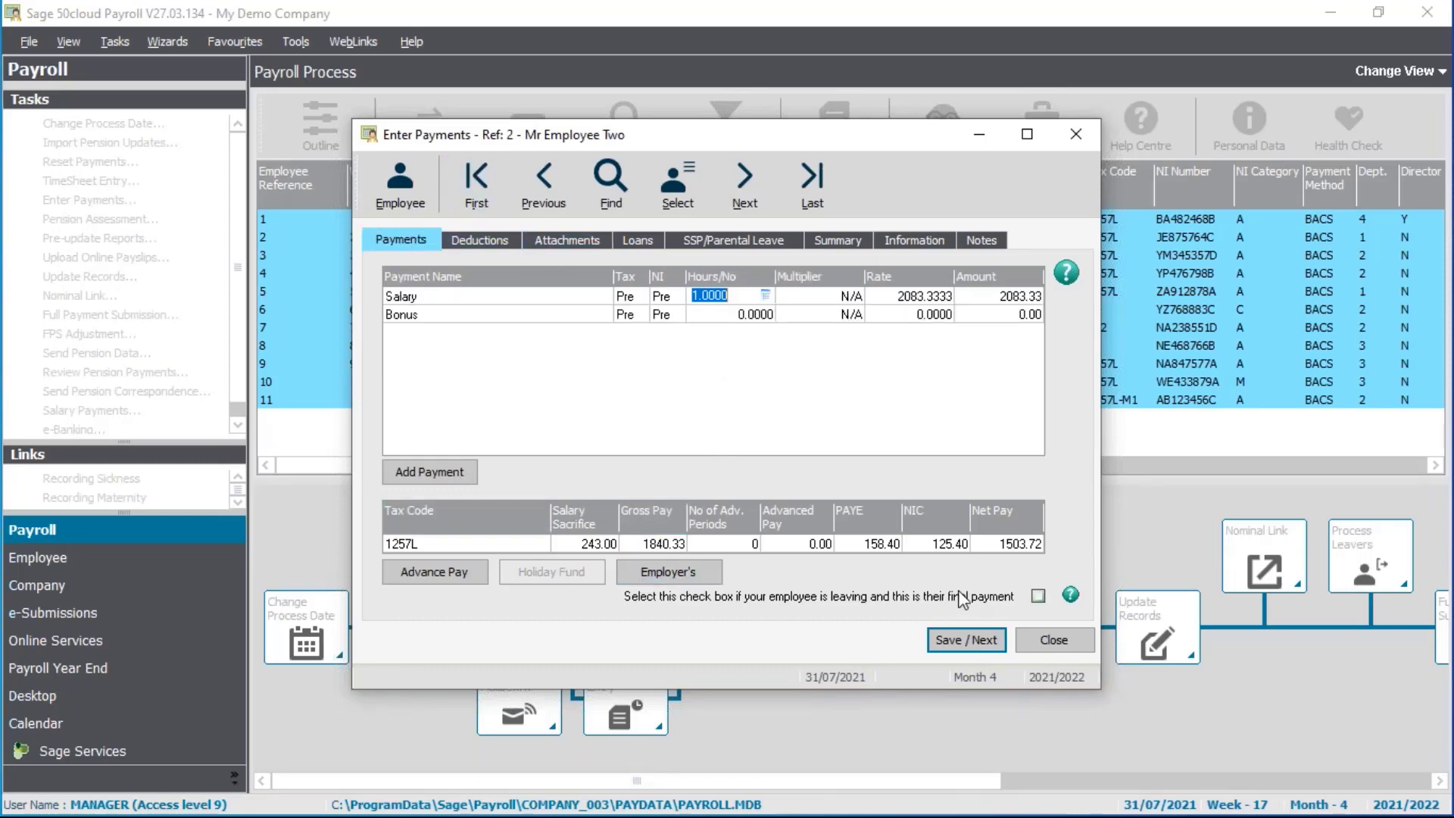
Save Employee Two's unchanged 2083.33 salary and load Employee Three
click(961, 639)
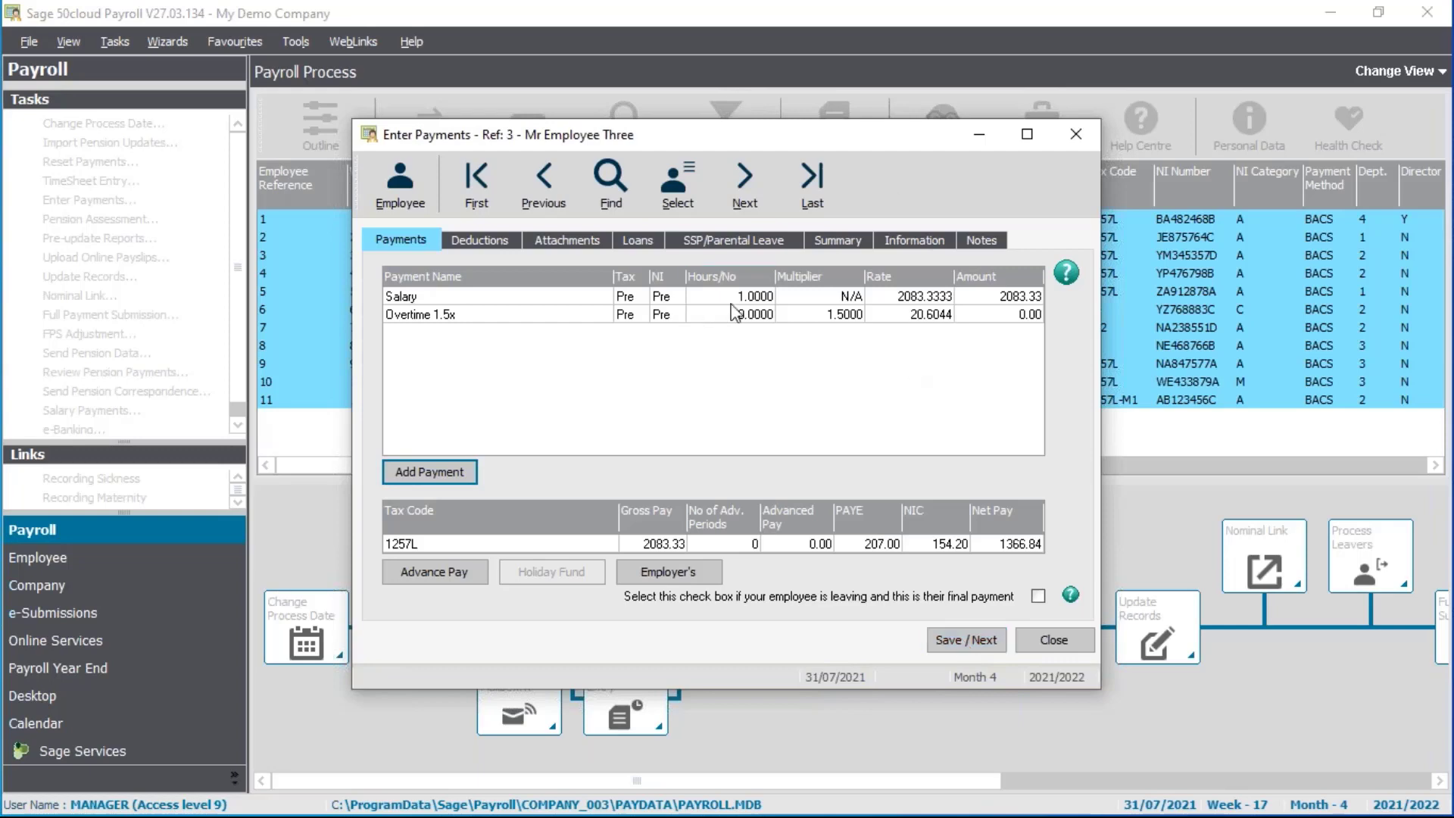
Set Employee Three's salary quantity to 17/22 (0.7727), giving 1609.79 gross
click(758, 297)
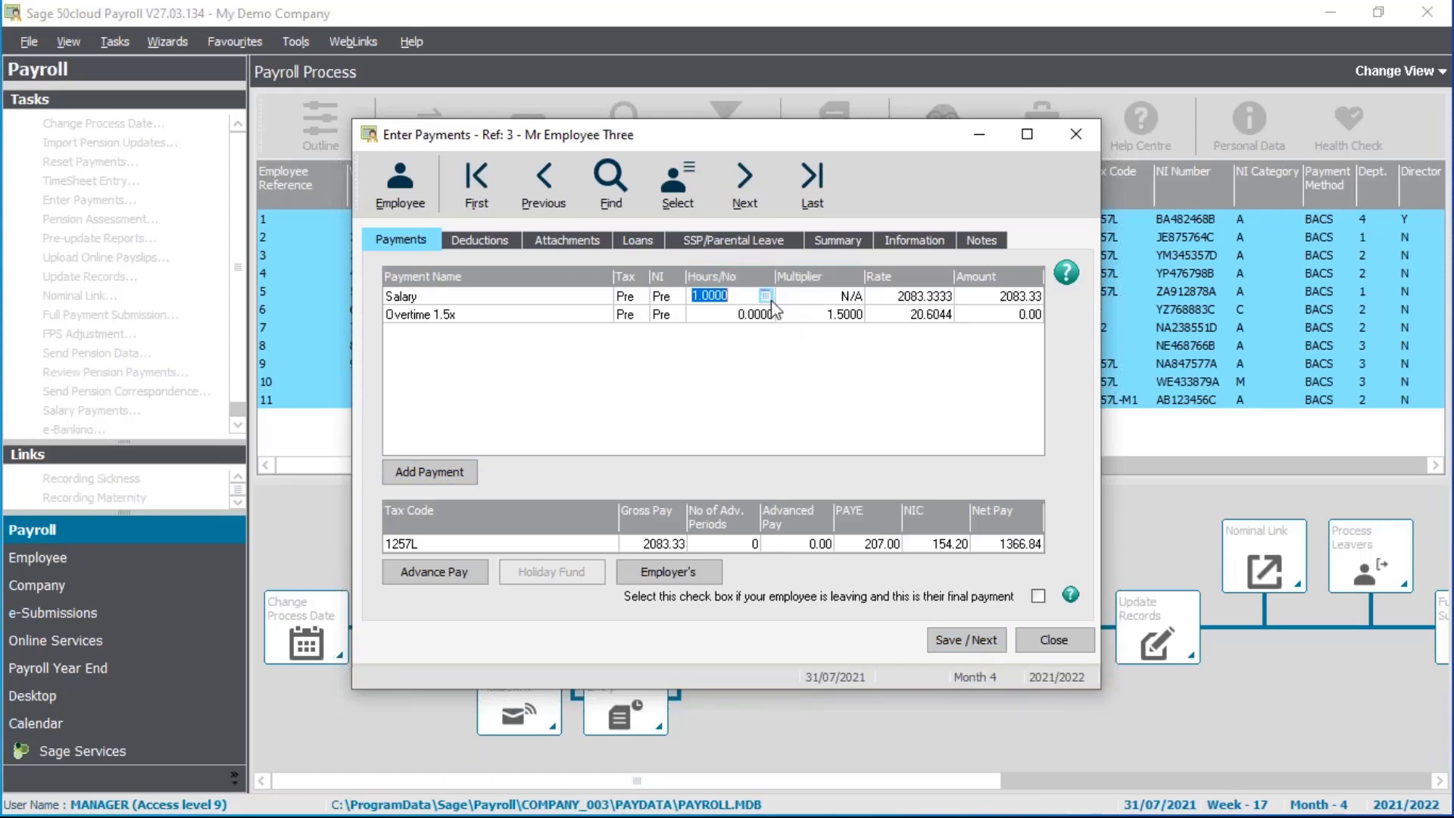
mouse_move(765, 297)
click(766, 296)
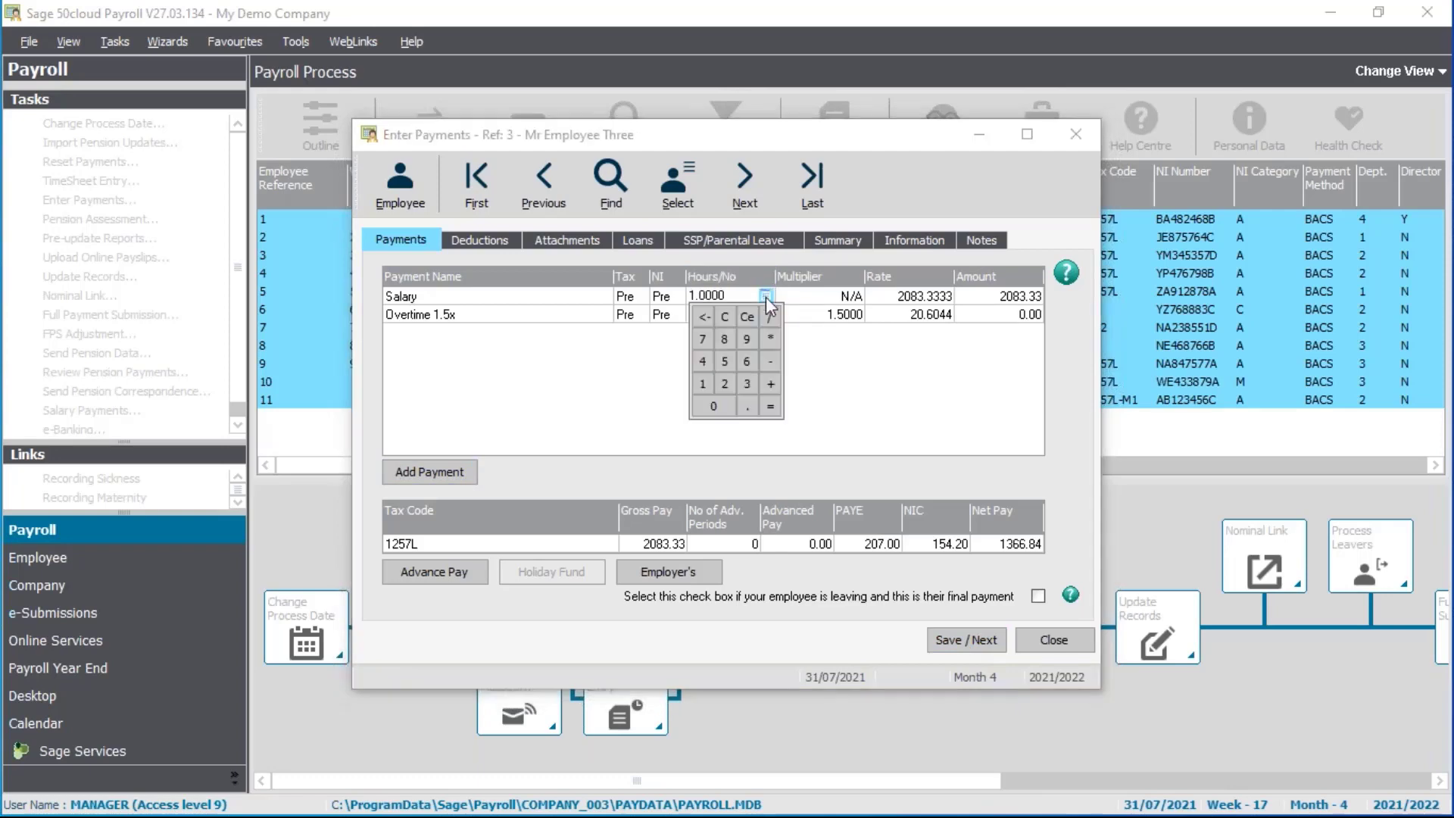
click(707, 377)
click(702, 341)
click(732, 387)
click(732, 386)
click(771, 406)
key(Tab)
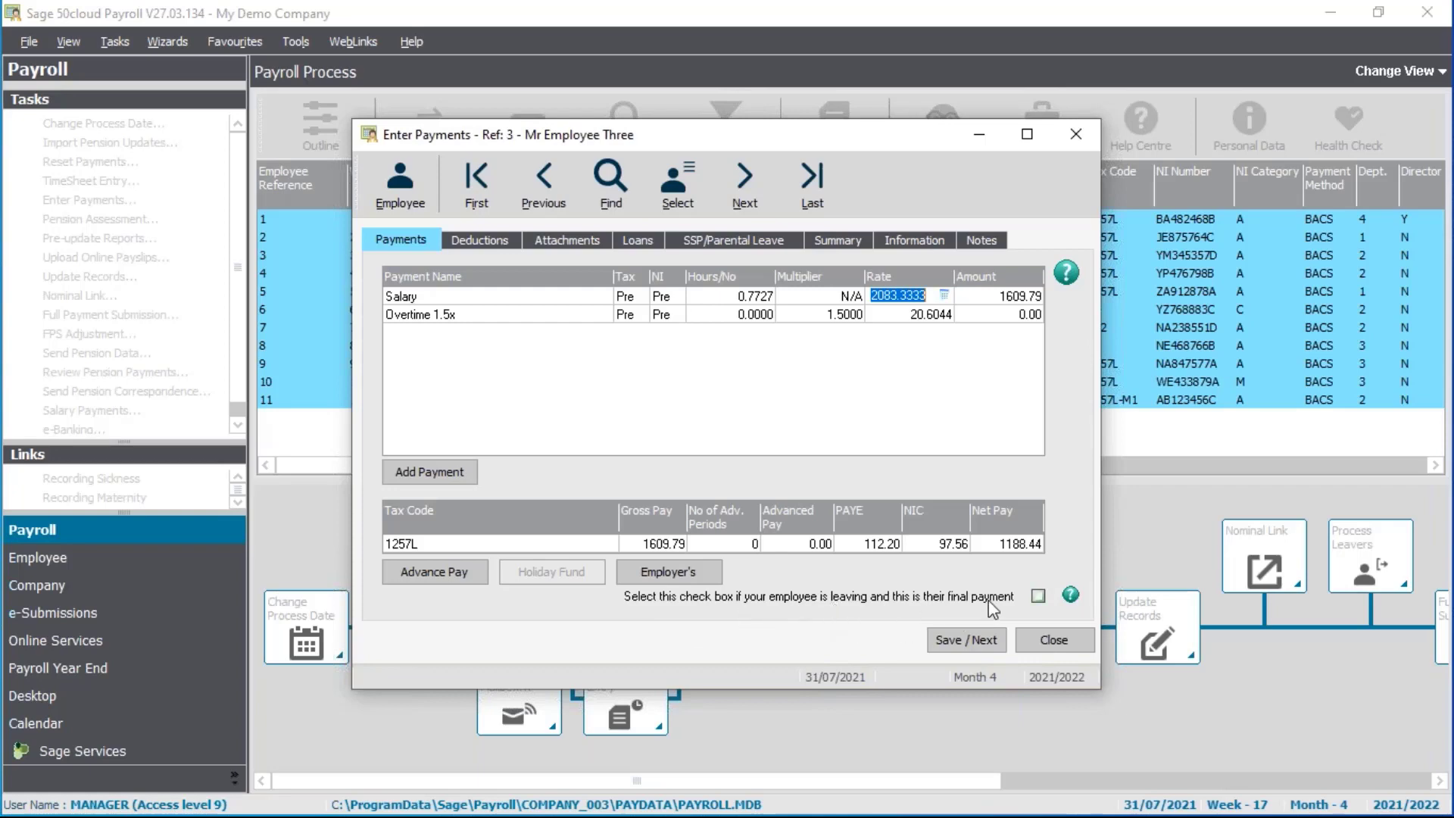
Mark Employee Three's pay as the final leaver payment, dismiss the warnings, and save
click(1038, 597)
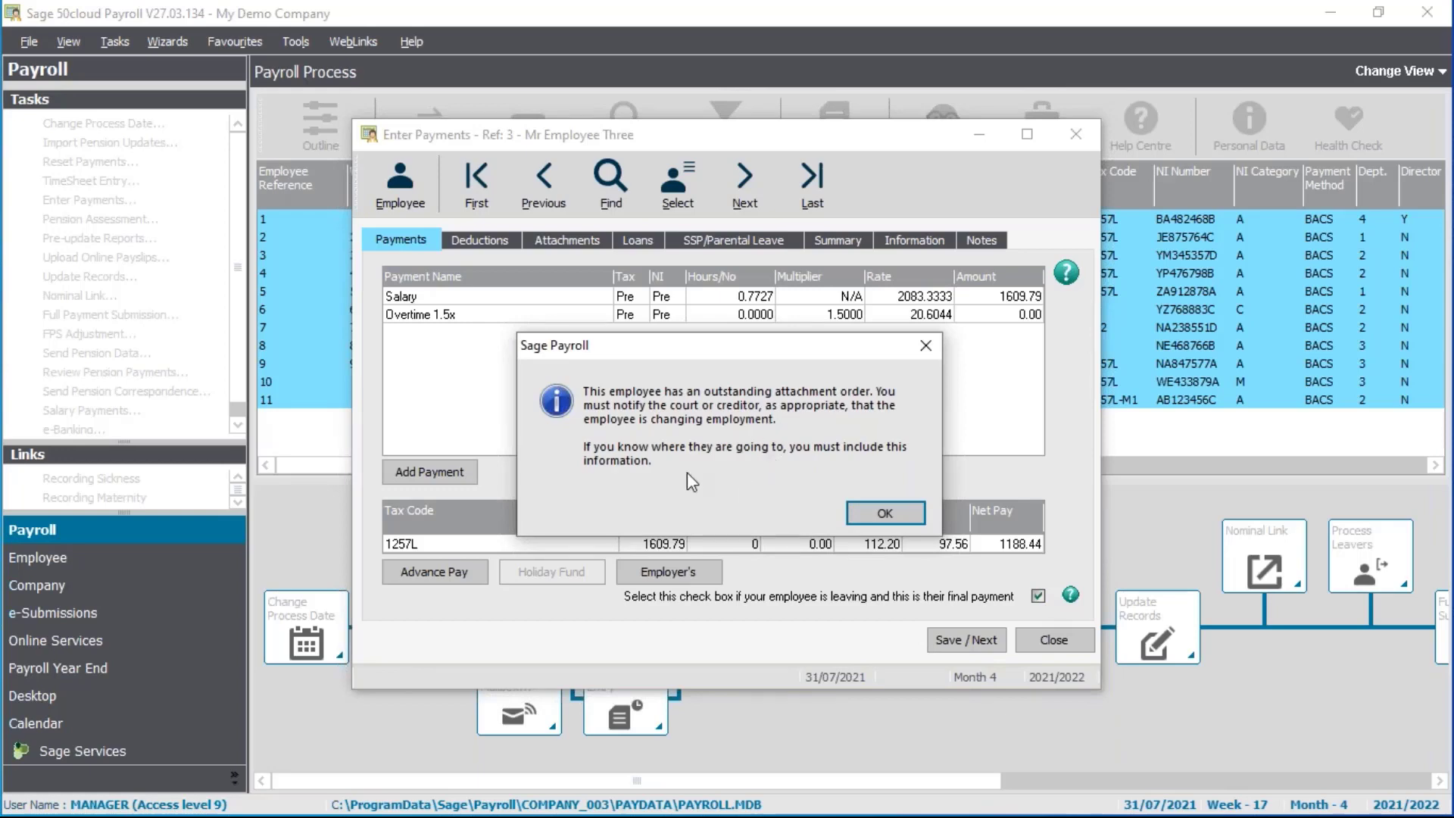
click(873, 506)
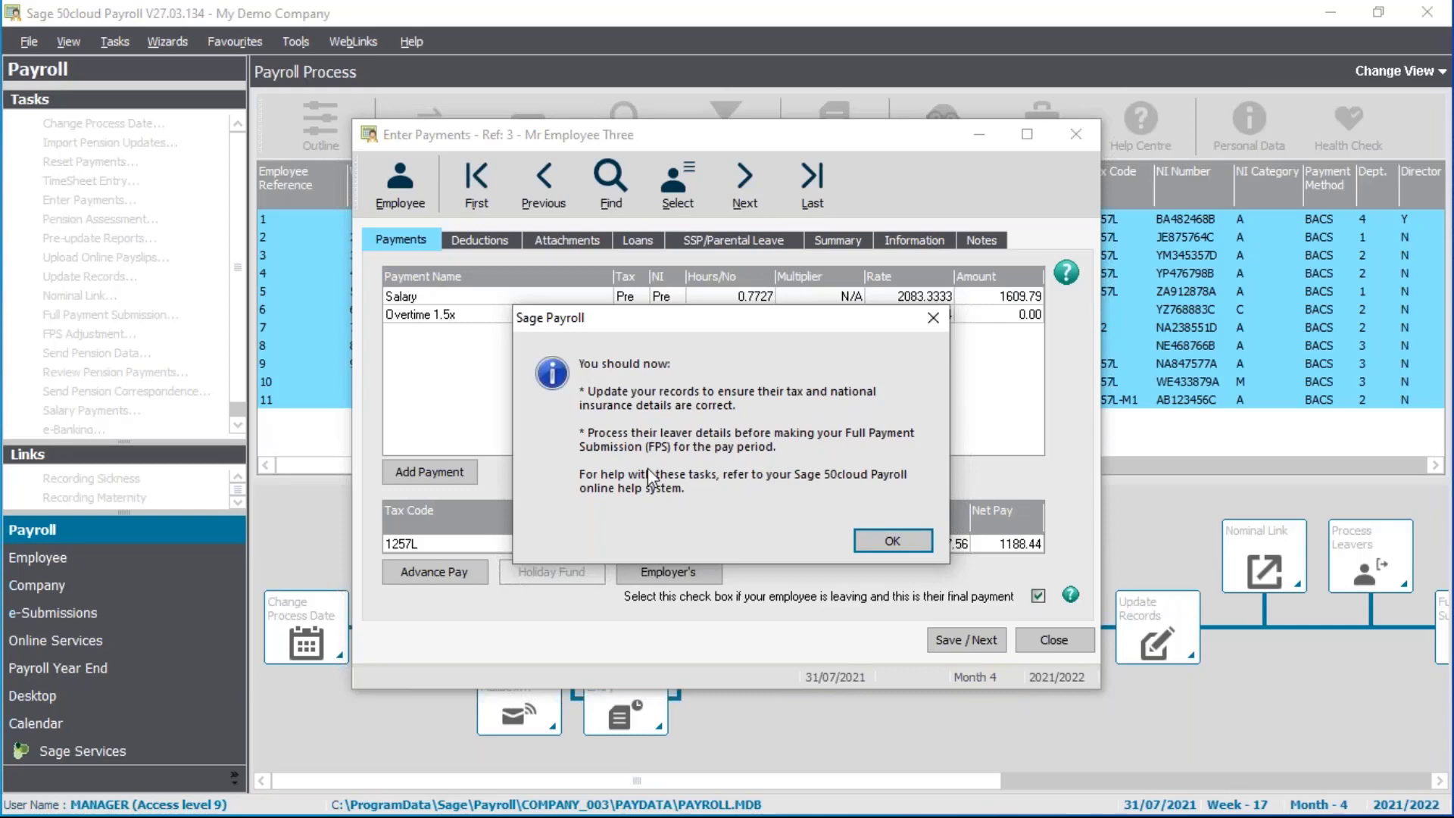
click(893, 541)
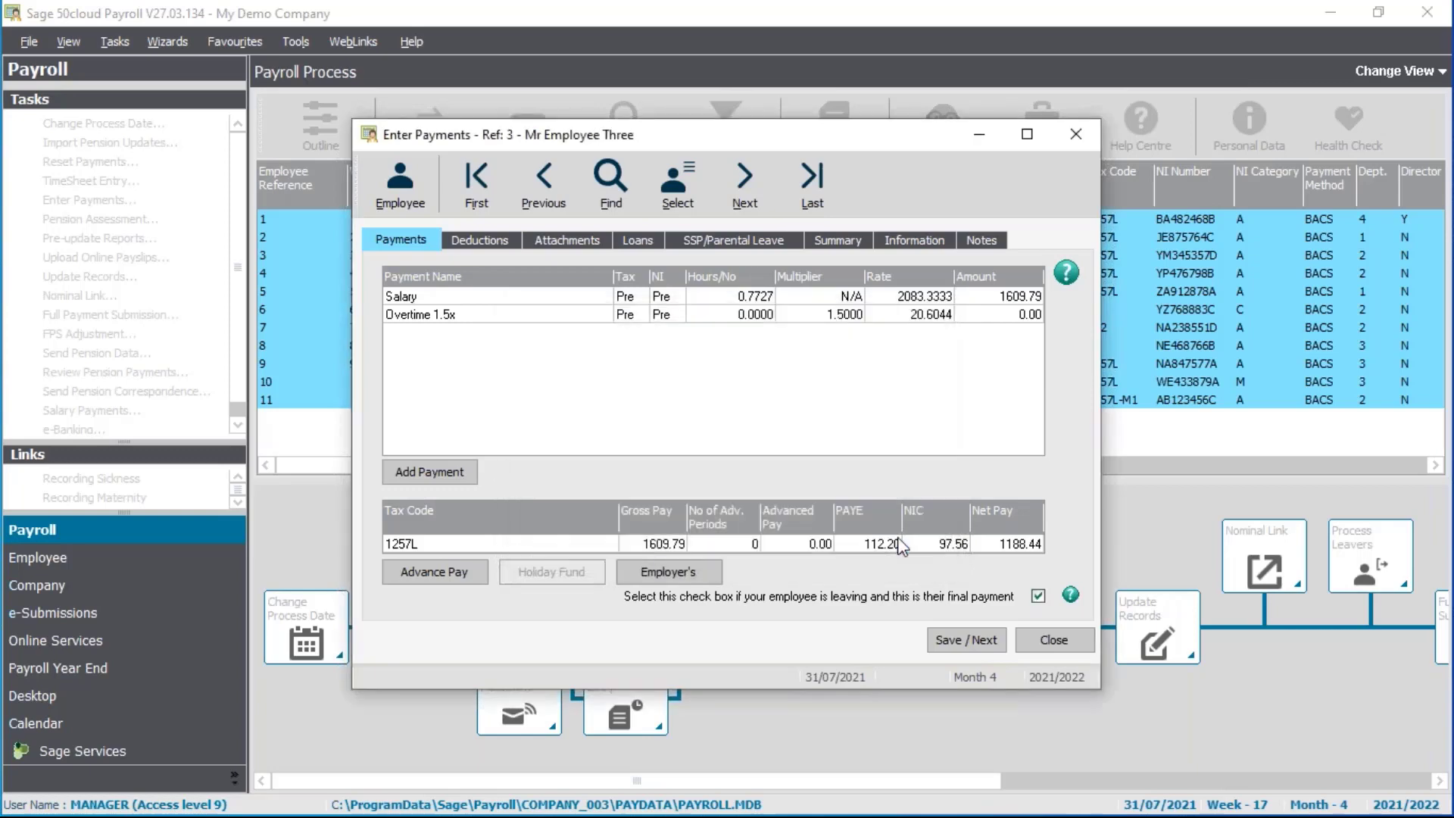
click(972, 640)
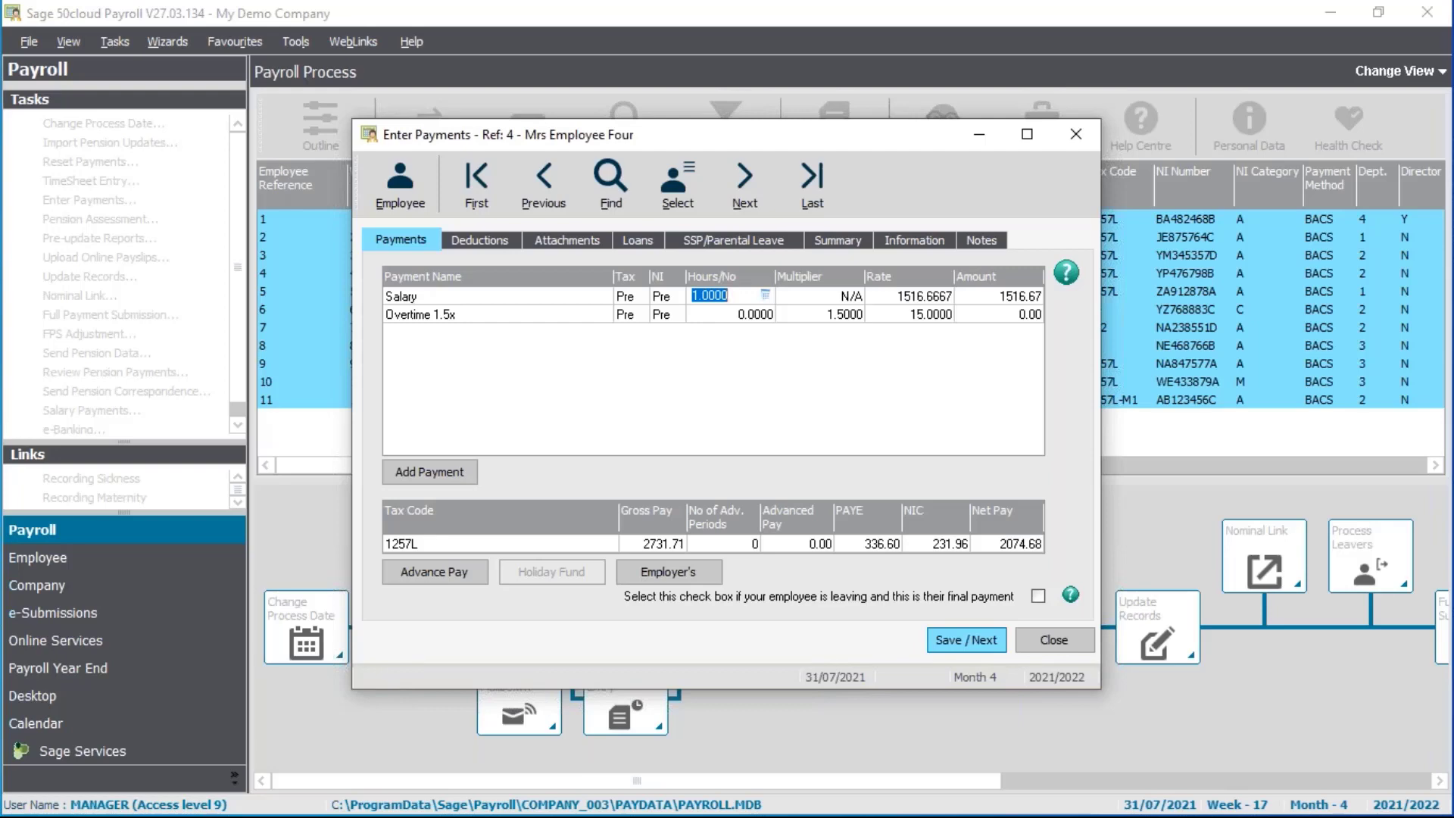
Review Employee Four's 1516.67 salary plus 1215.04 SMP, netting 2074.68
click(847, 239)
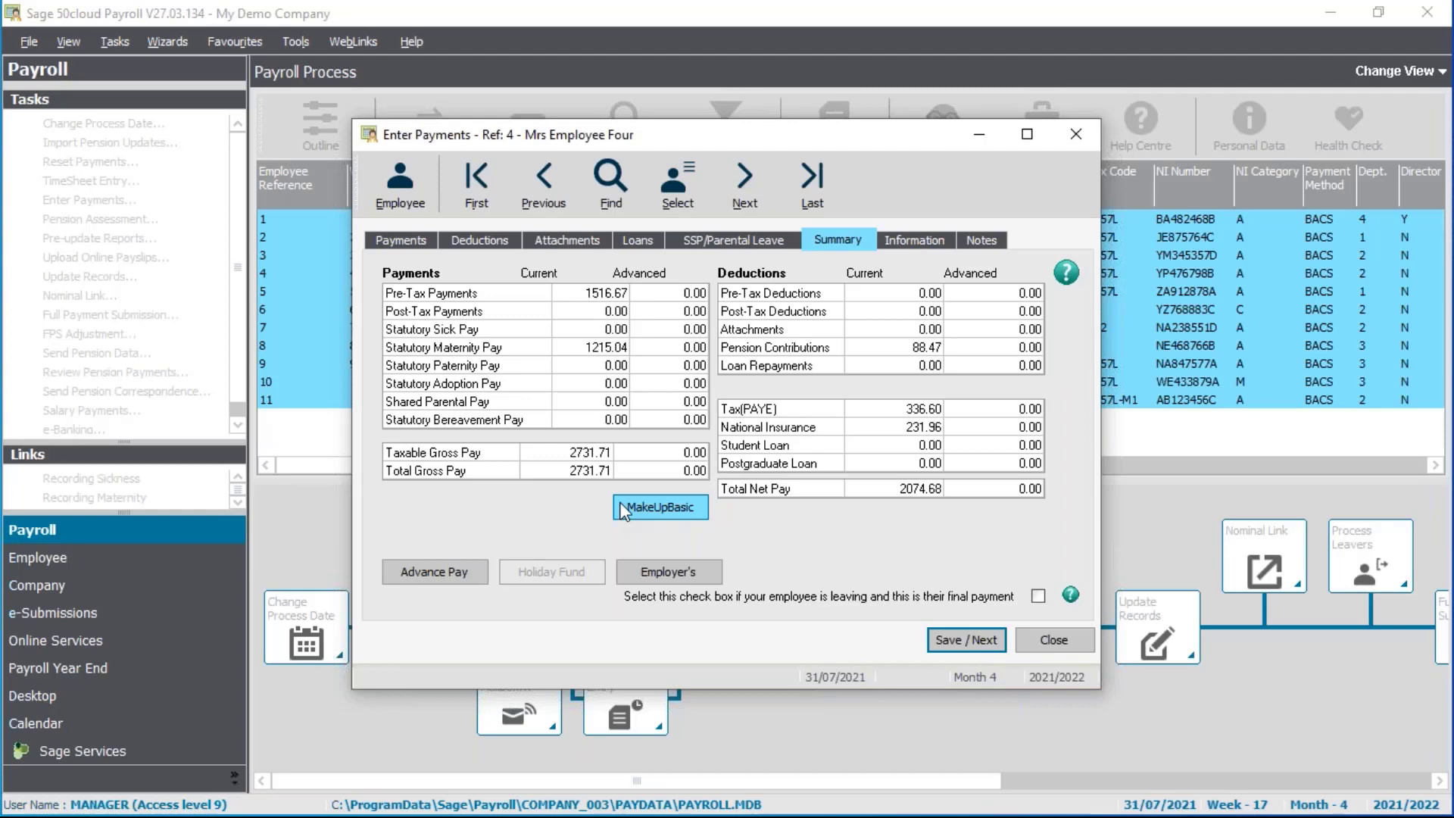
click(410, 243)
click(930, 298)
click(742, 297)
click(942, 299)
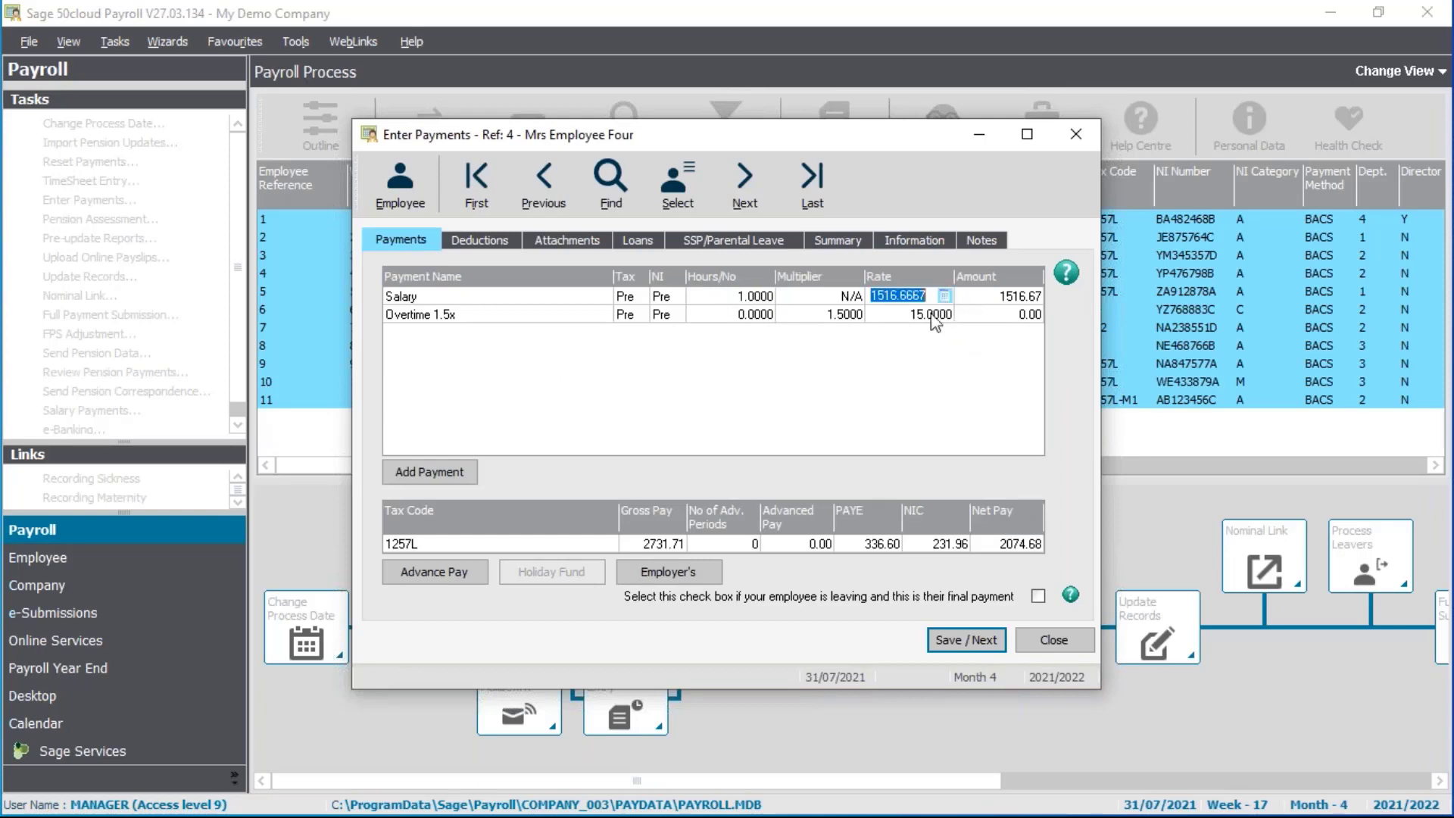
click(858, 242)
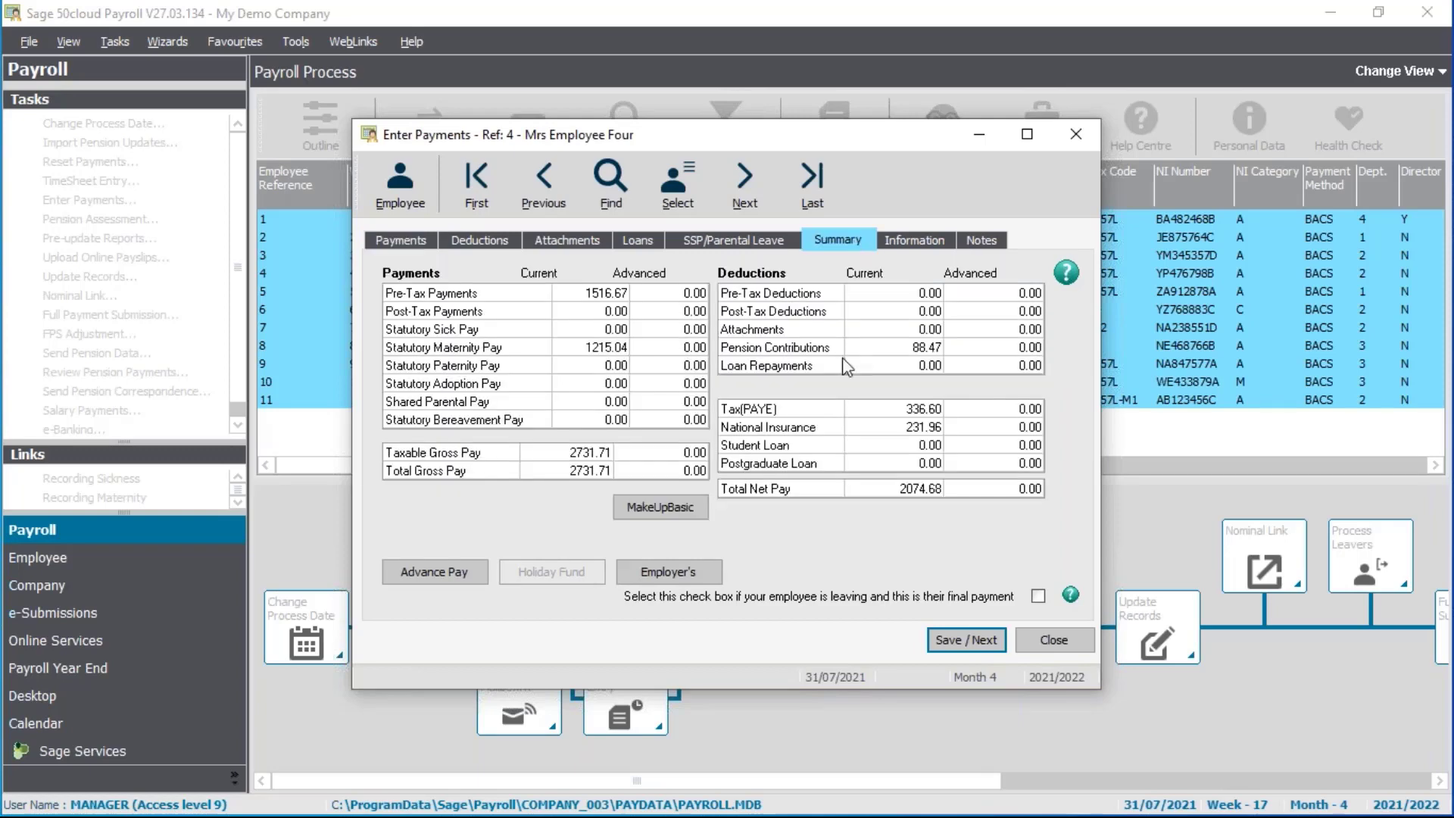
Make Employee Four's maternity pay up to basic, cutting salary to 0.1989 (301.63) for 1516.67 gross
click(656, 509)
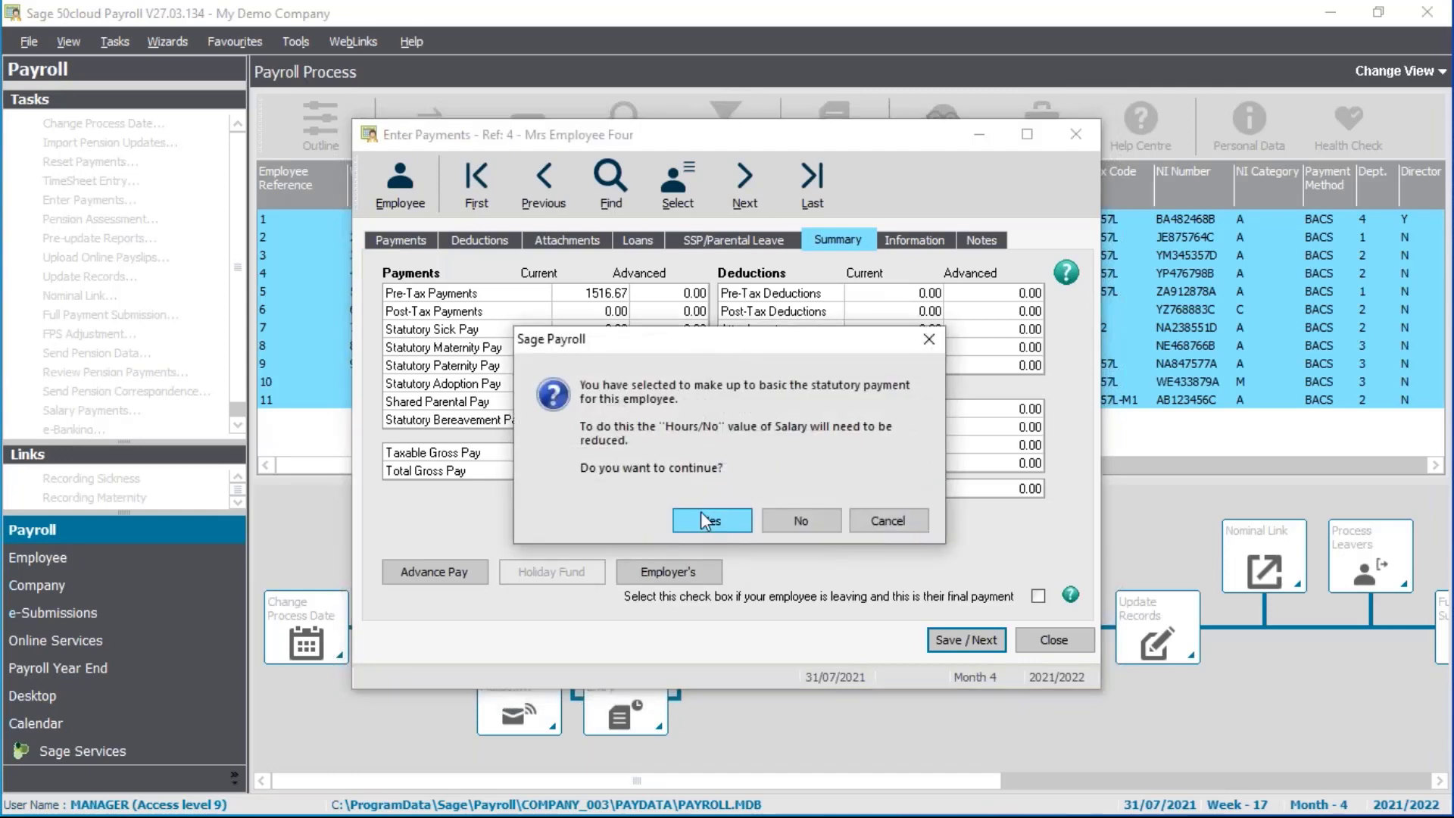
click(701, 519)
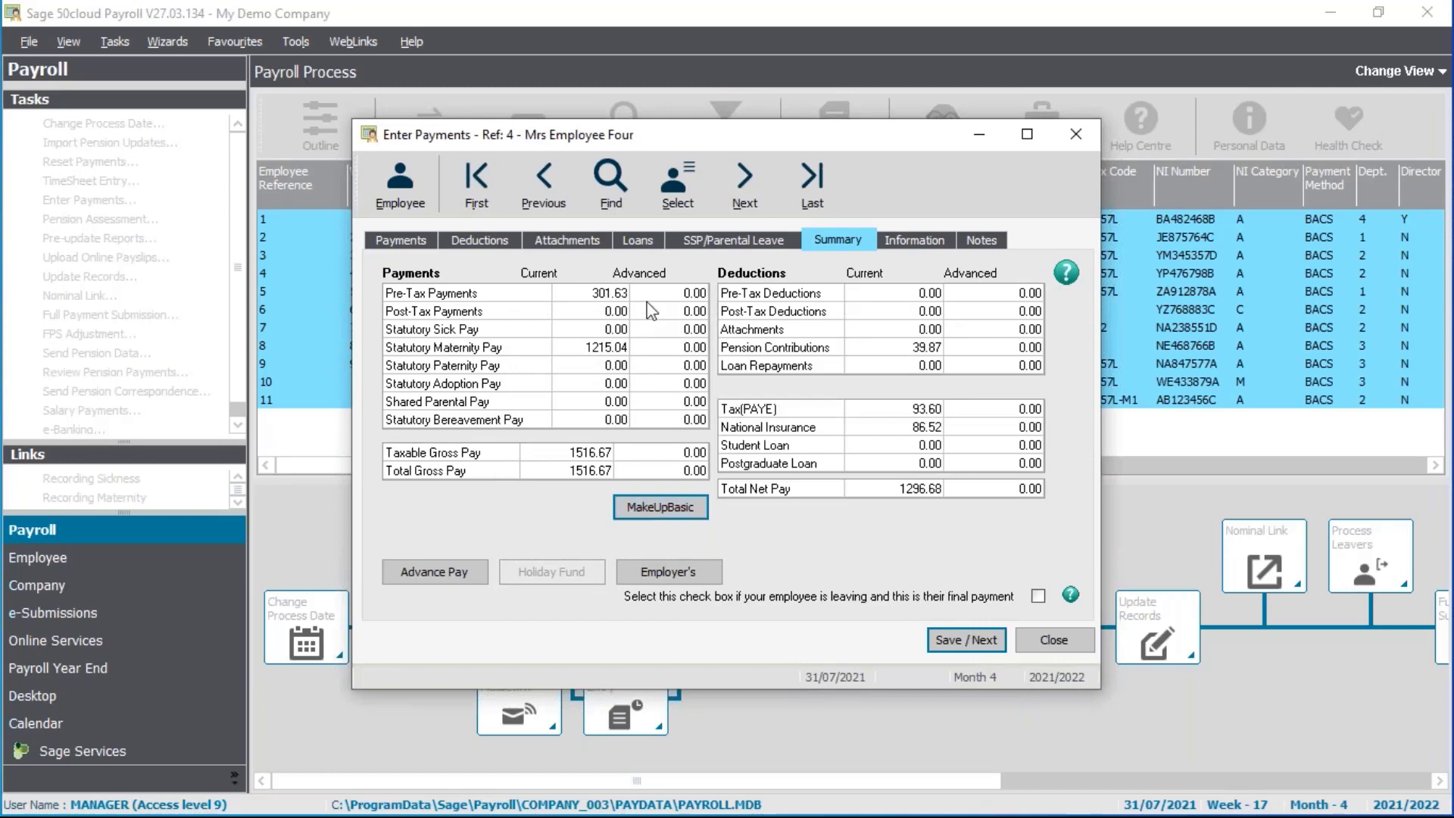
click(433, 244)
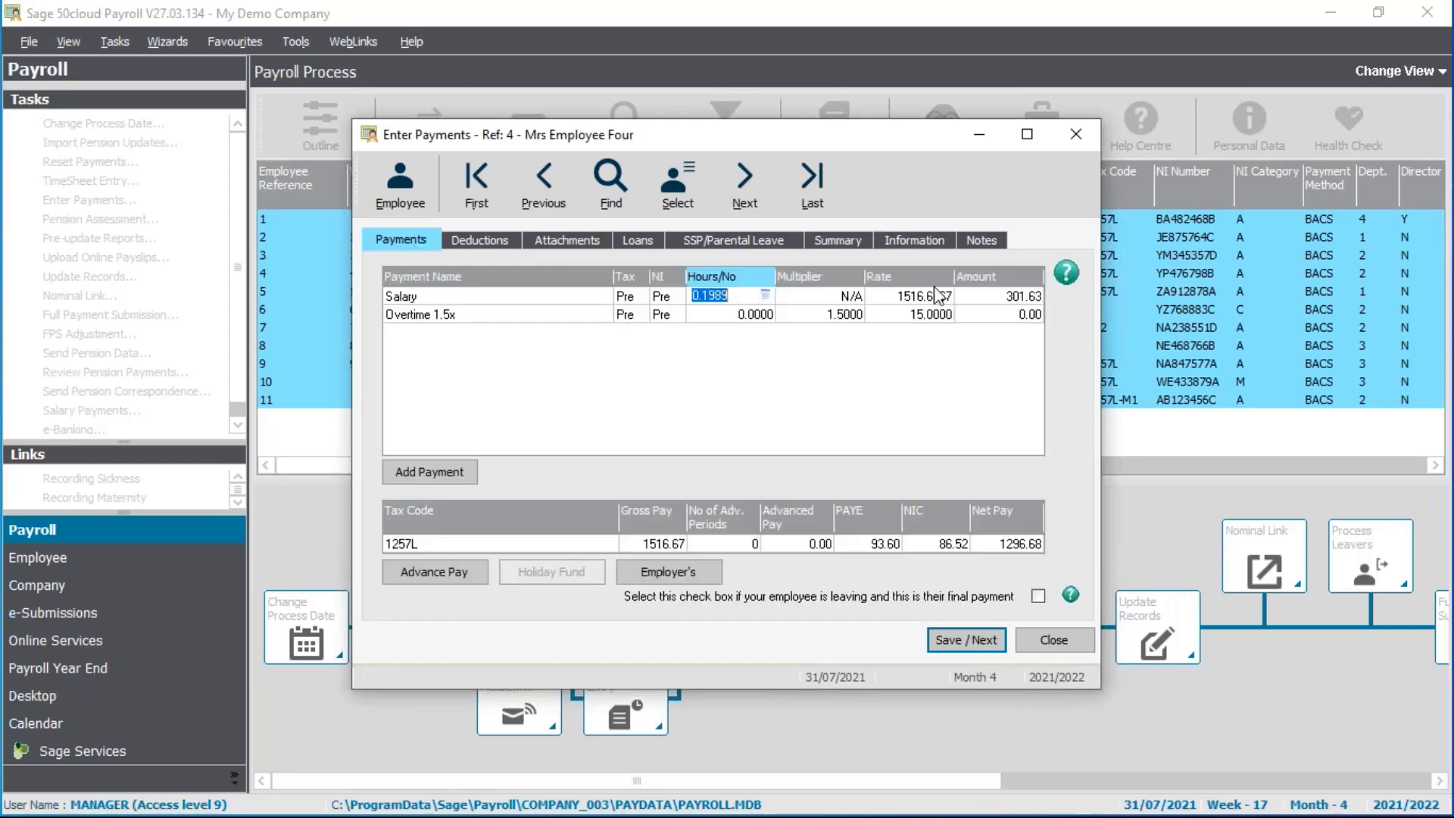
click(849, 245)
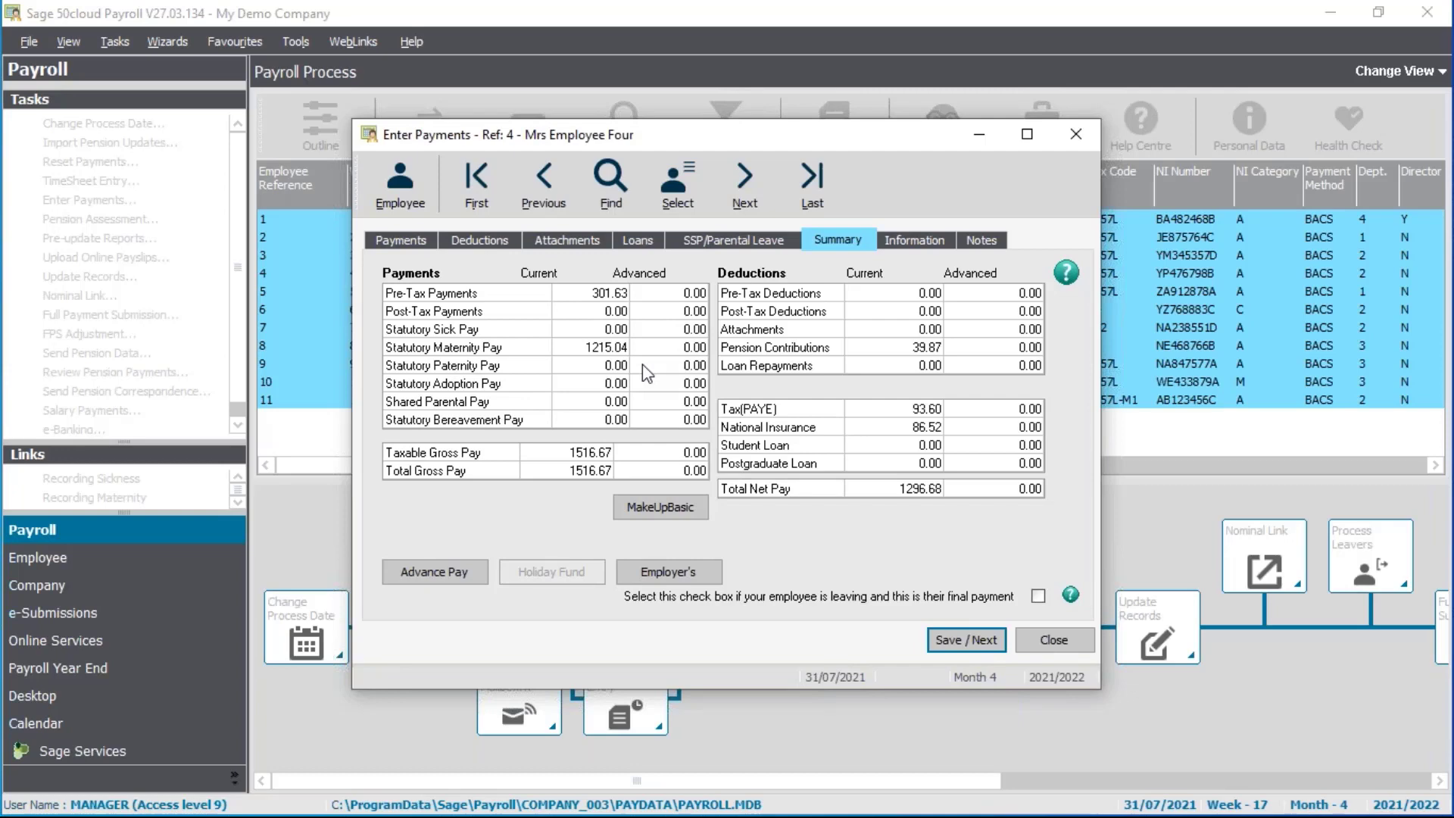
click(397, 241)
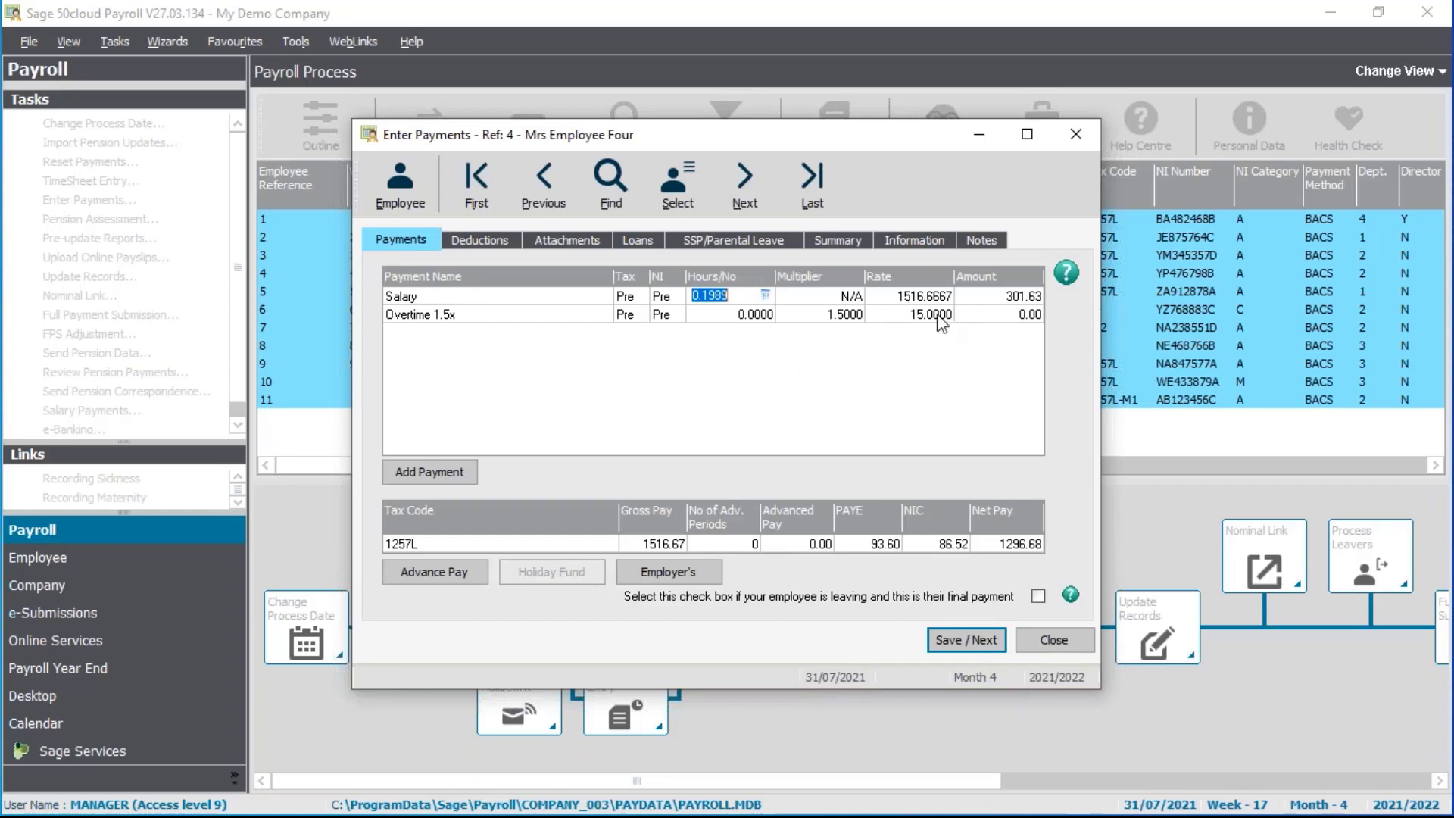
click(850, 242)
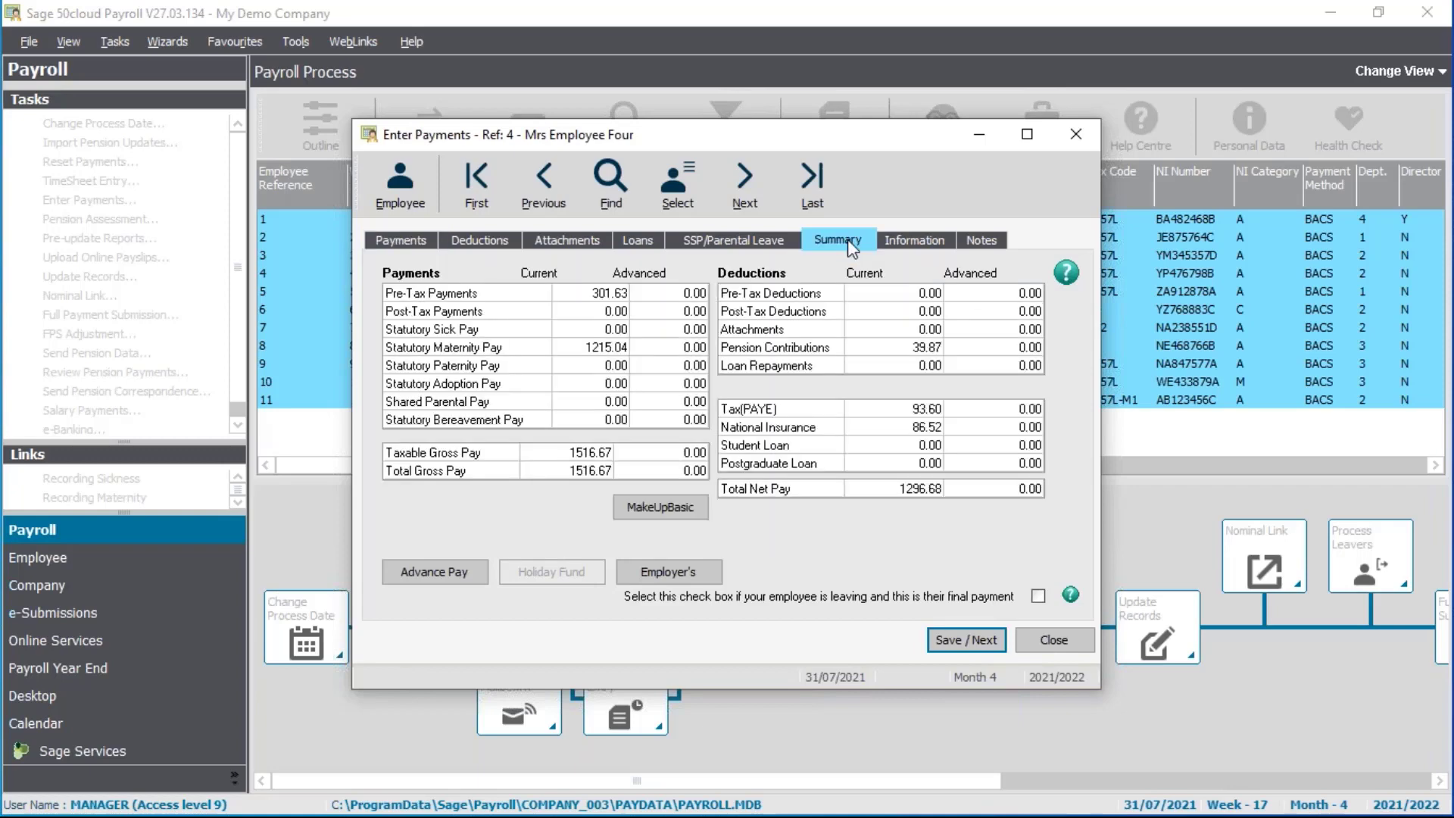
Save Employee Four's pay and move past Employees Five to Seven unchanged
click(985, 642)
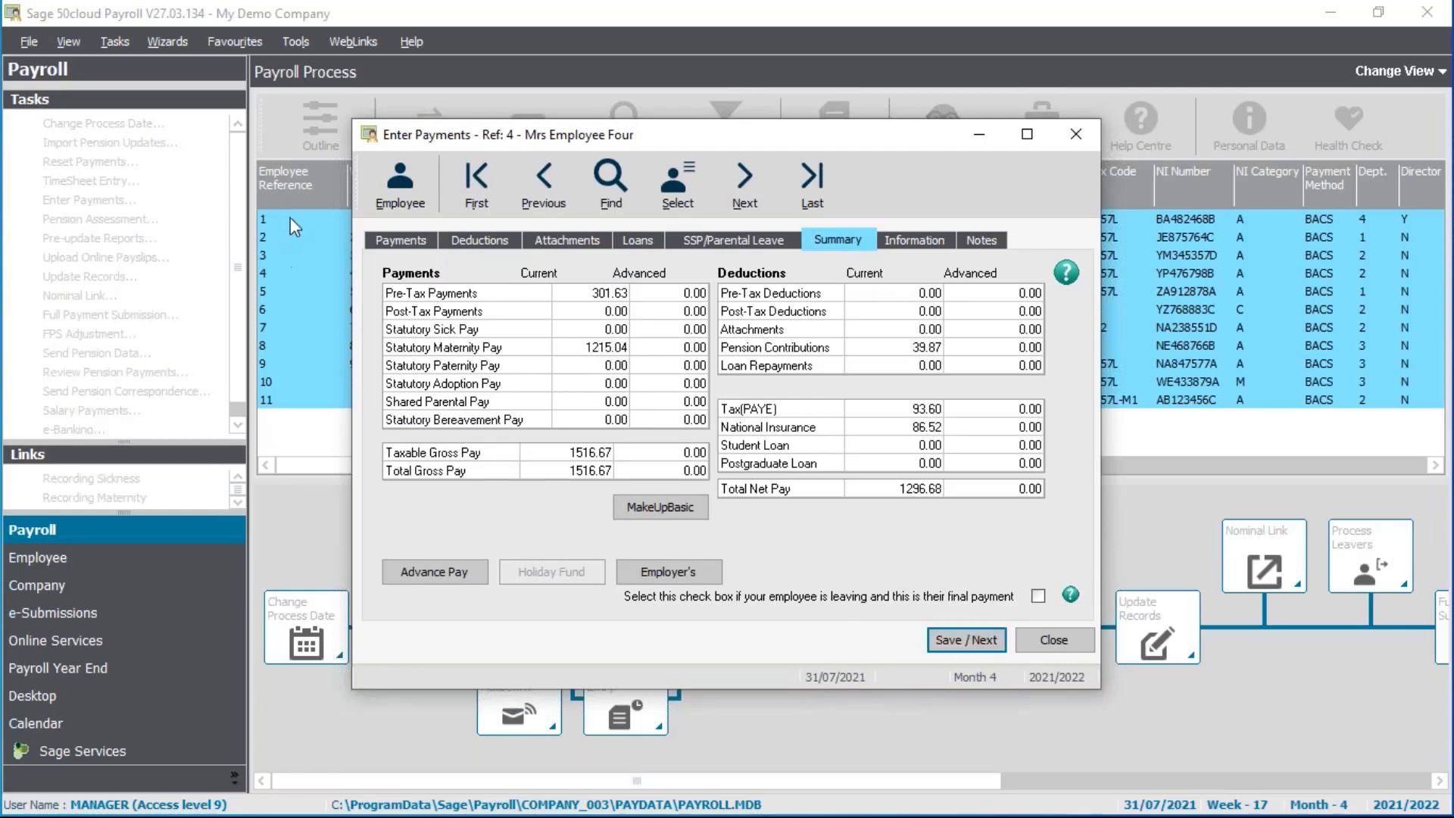
click(402, 241)
click(968, 642)
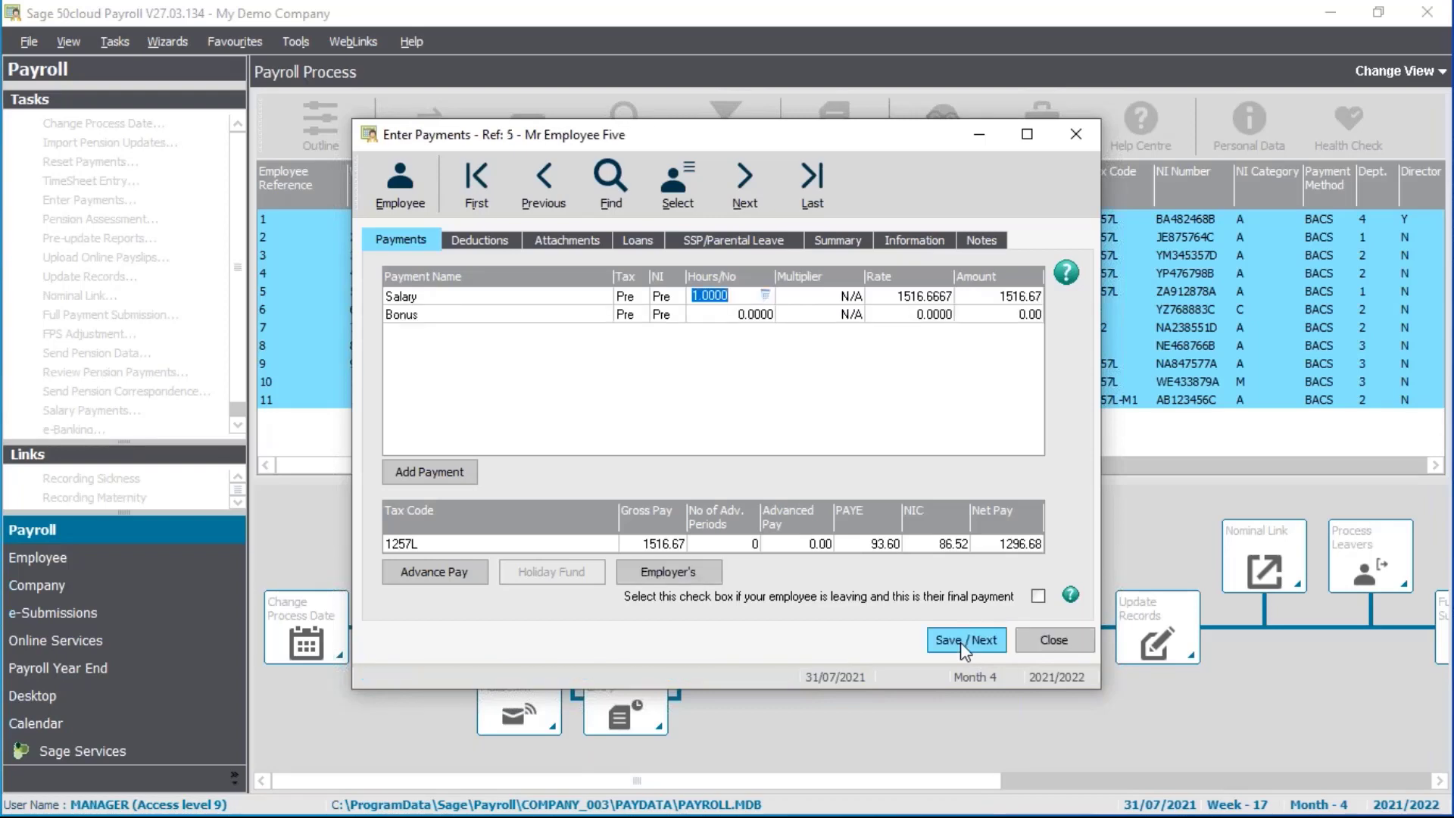
click(960, 642)
click(963, 644)
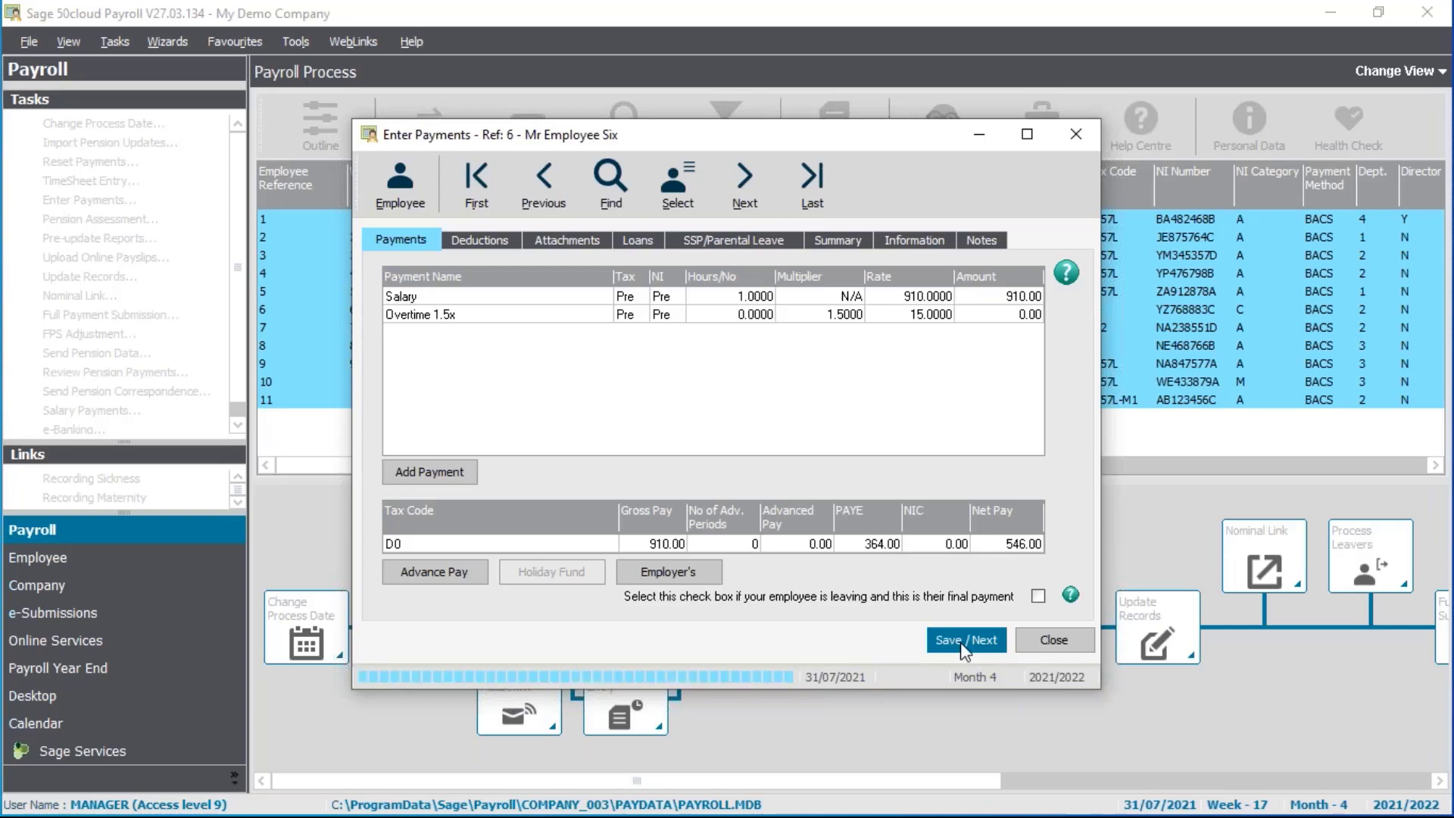
click(963, 644)
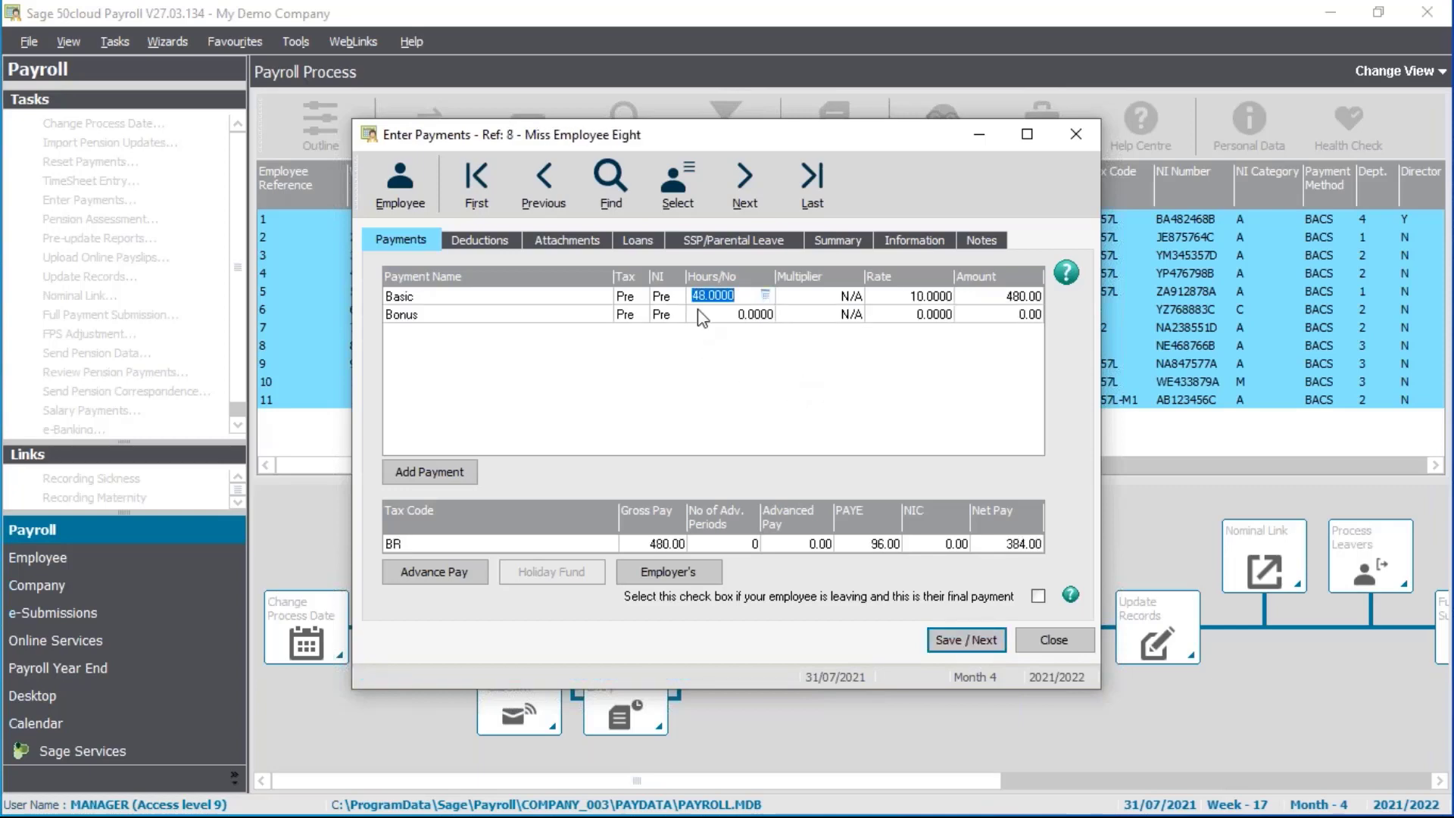
Enter 54 hours for Employee Eight and 180 hours for Employee Ten, saving each
text(54)
key(Tab)
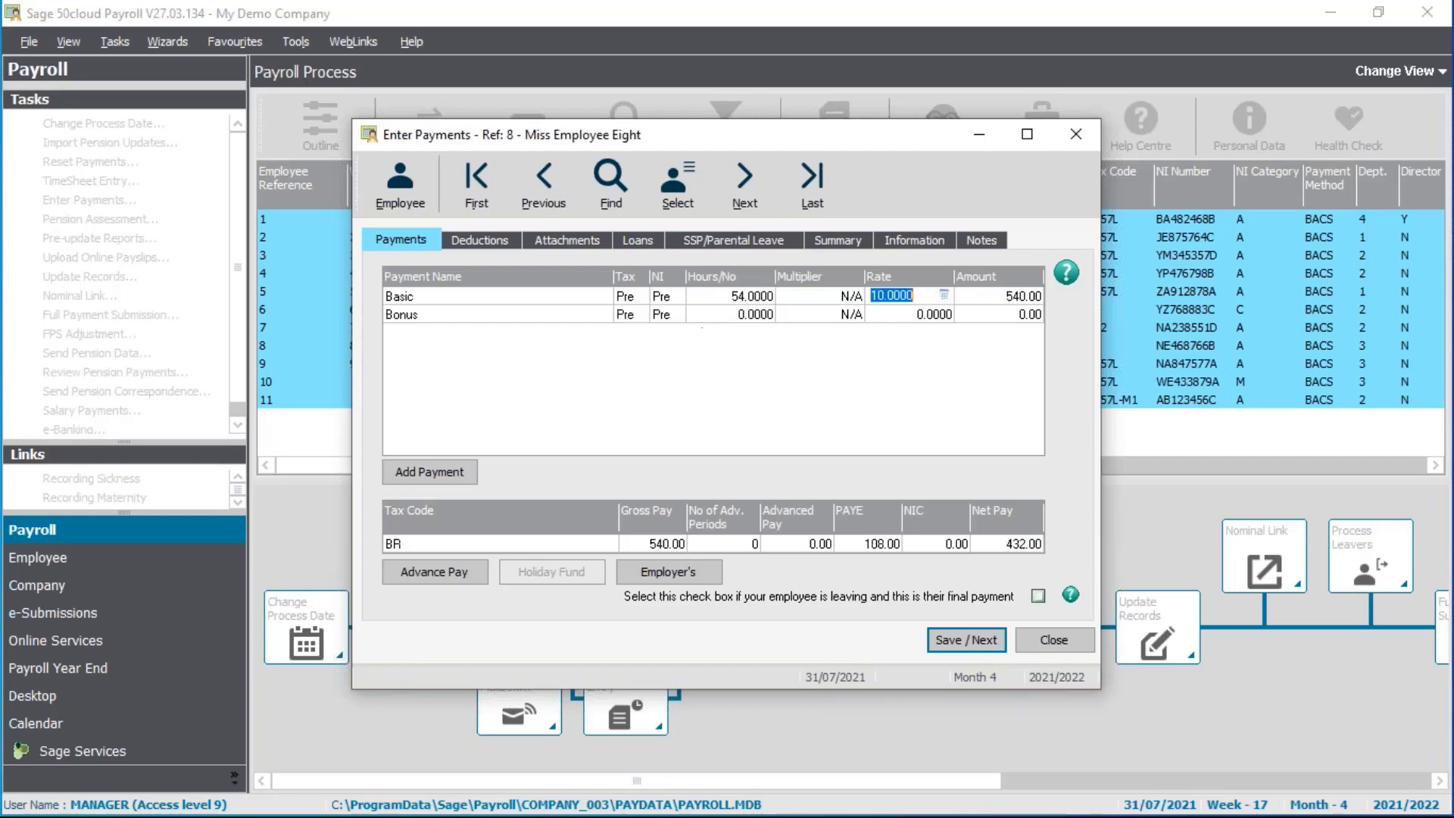
click(984, 643)
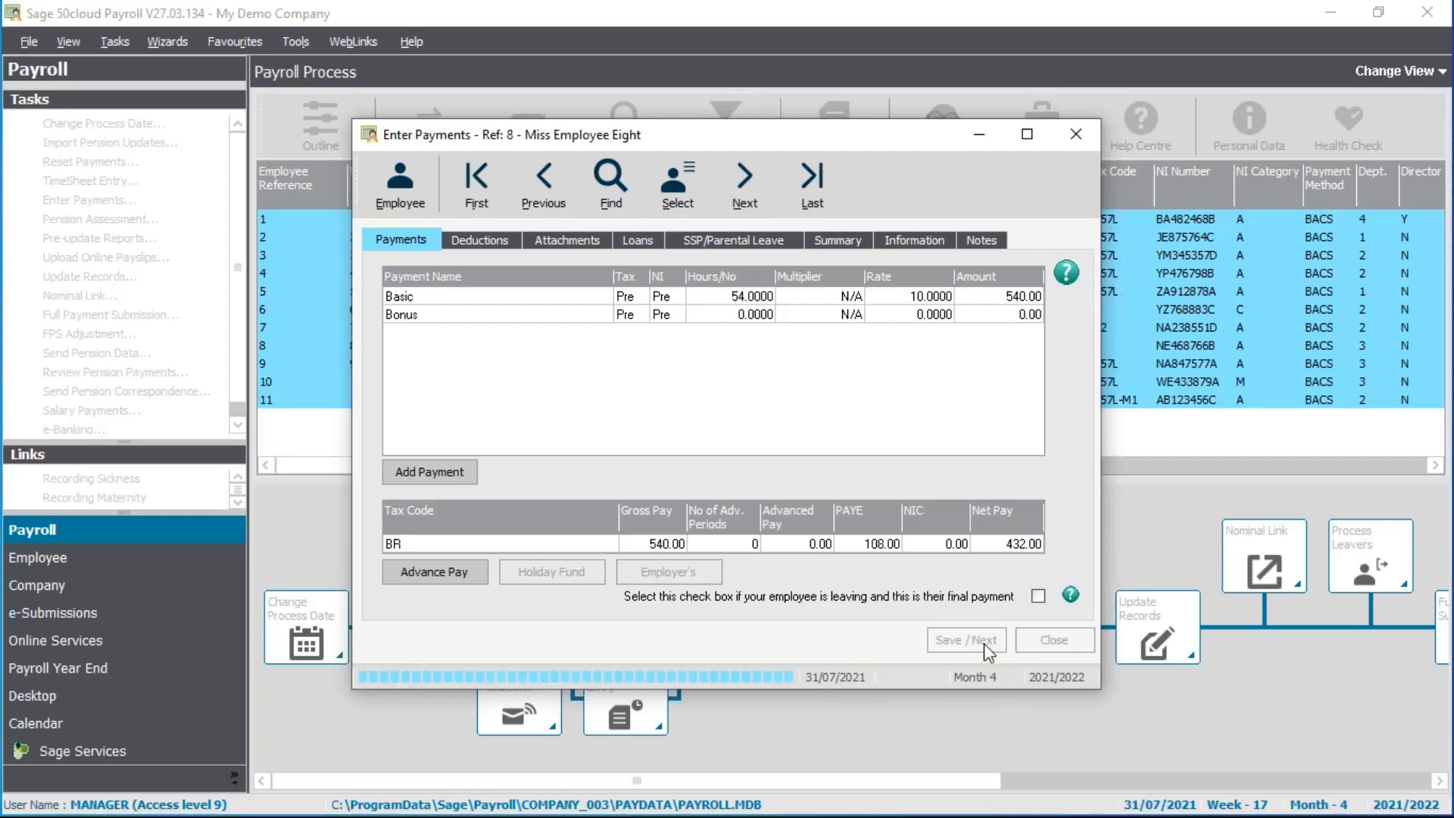
click(984, 643)
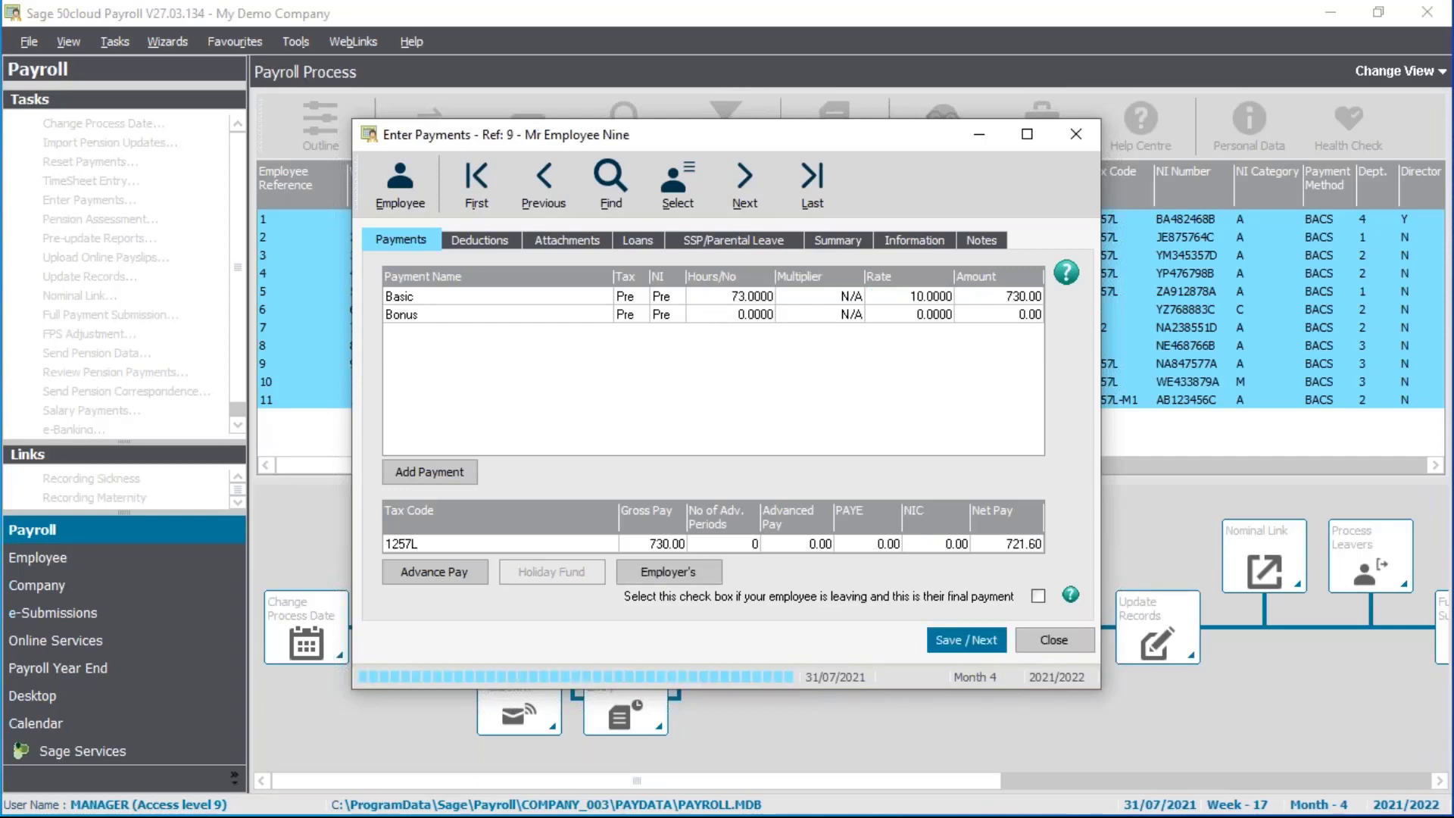
text(180)
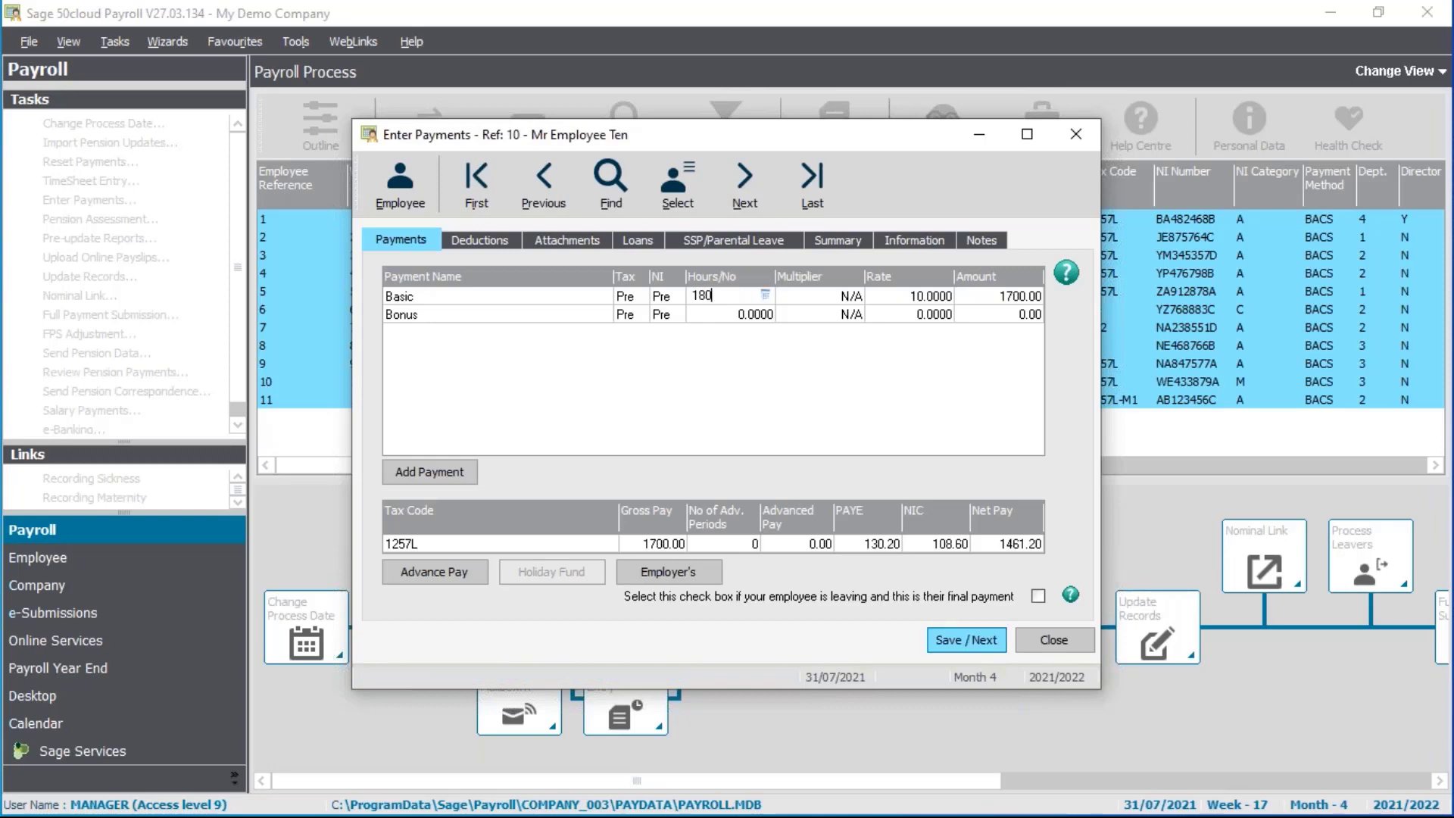
key(Tab)
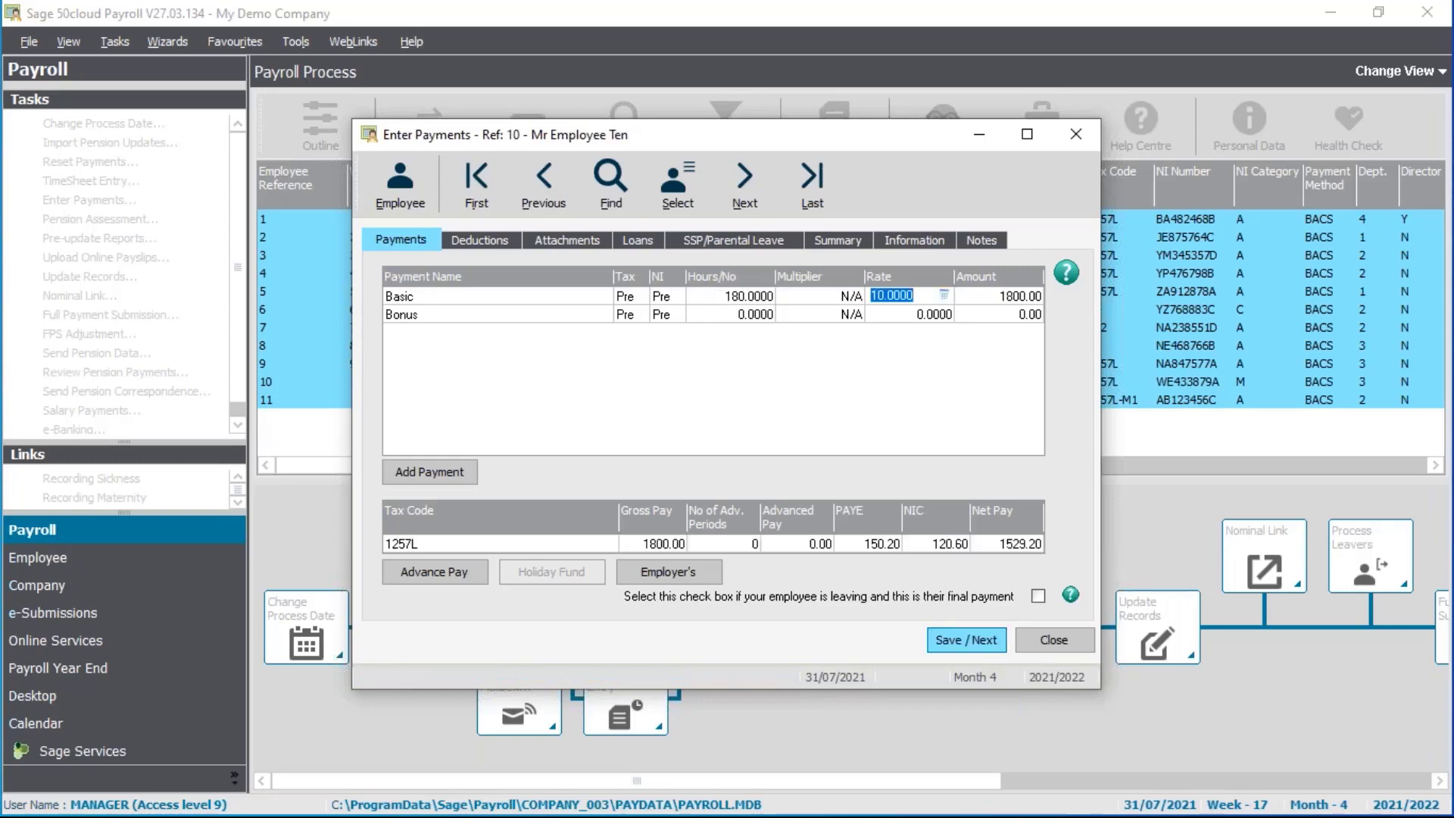
key(Return)
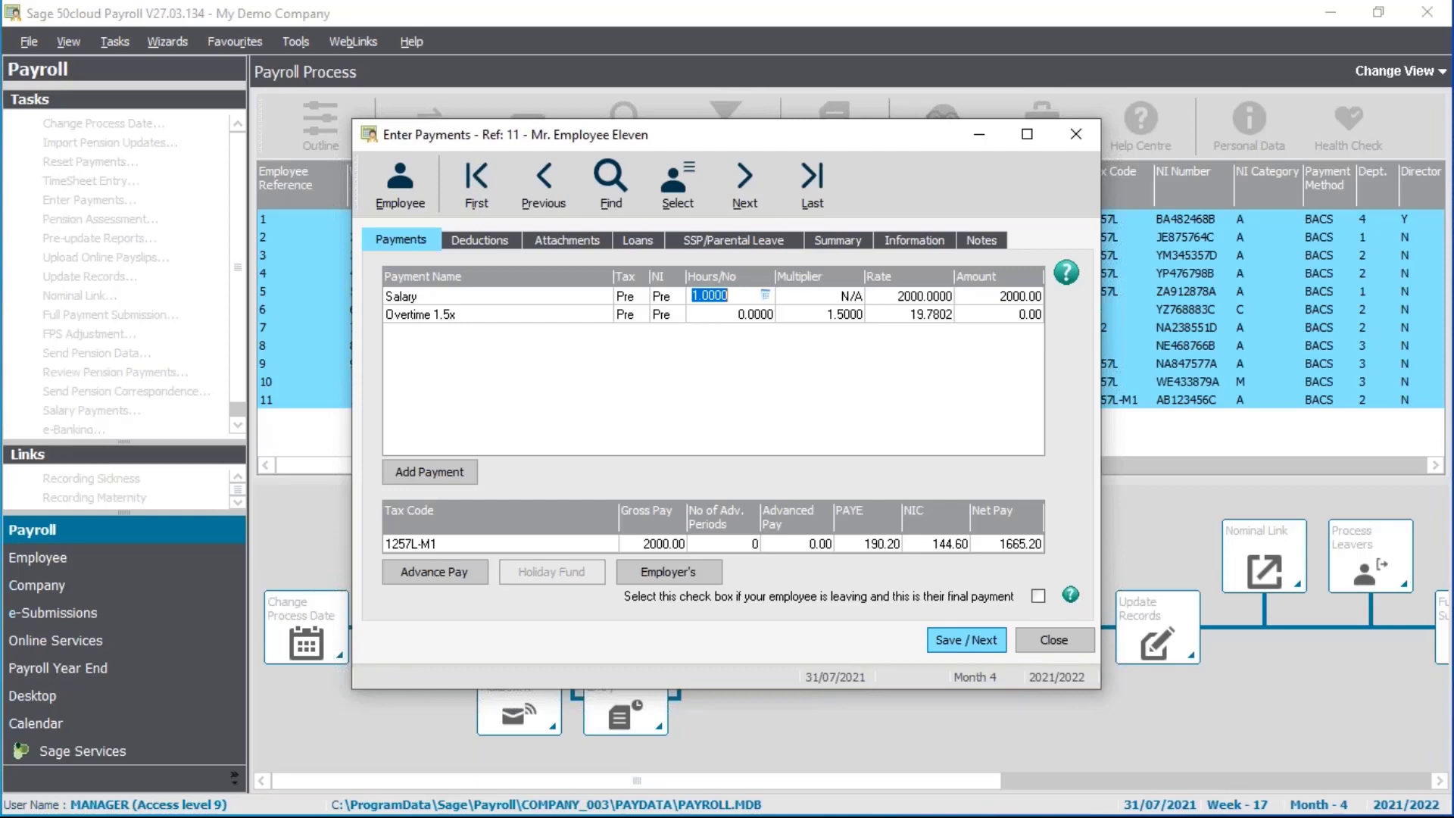
Set Employee Eleven's salary hours to 15/22 (0.6818, 1363.60), save, and close payments entry
click(766, 294)
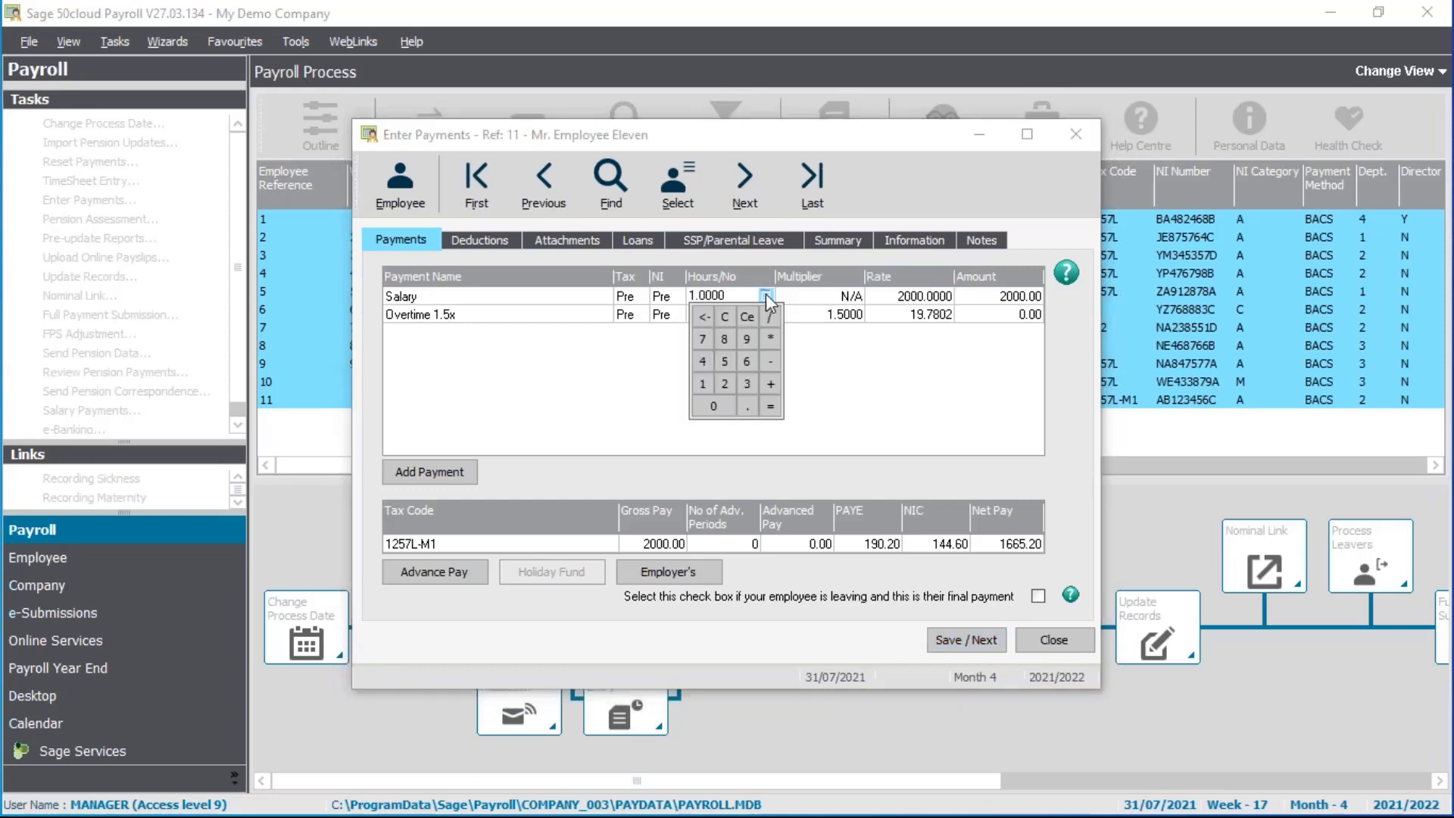
click(708, 383)
click(724, 361)
click(724, 384)
click(723, 384)
click(771, 406)
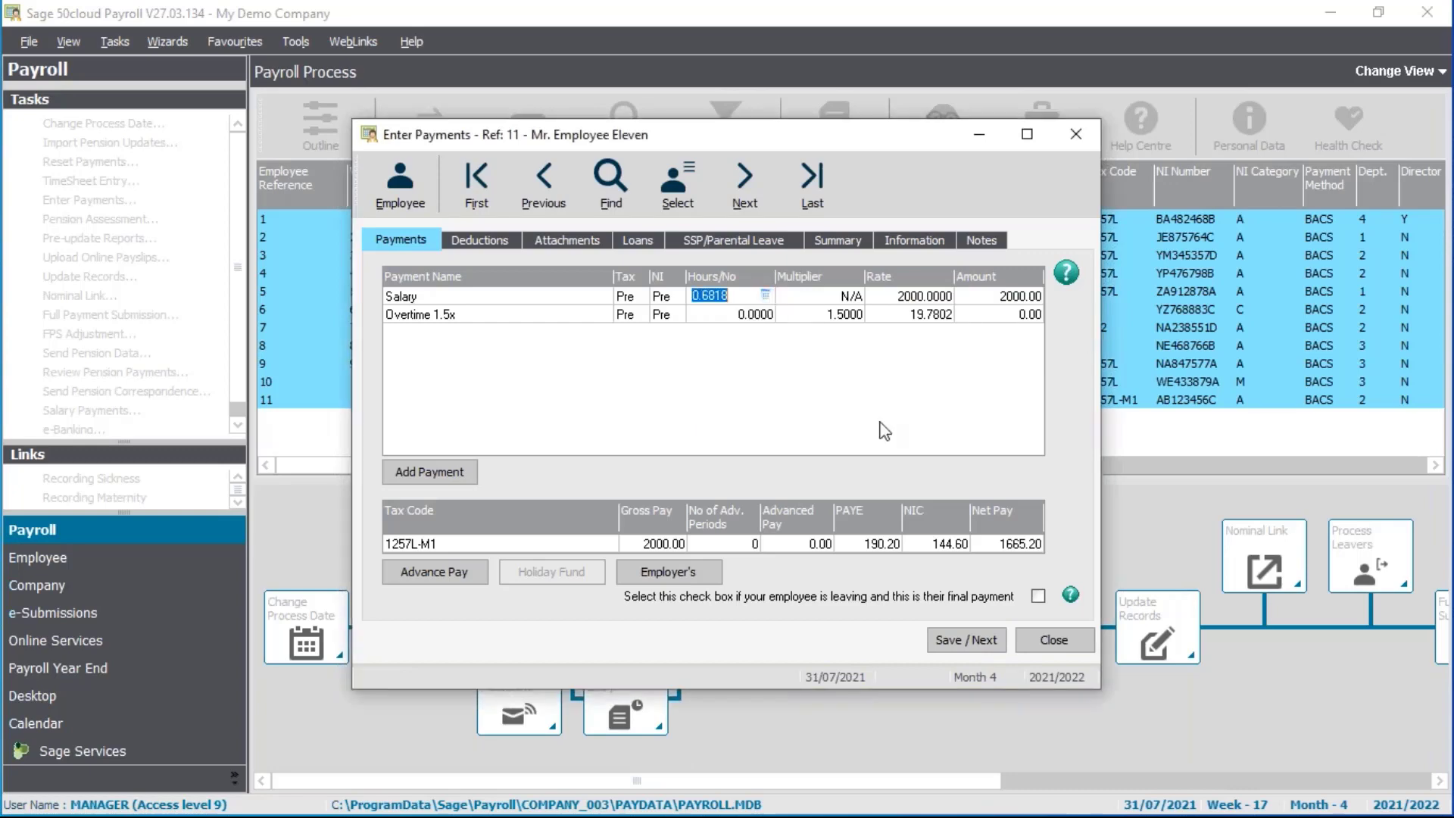
key(Tab)
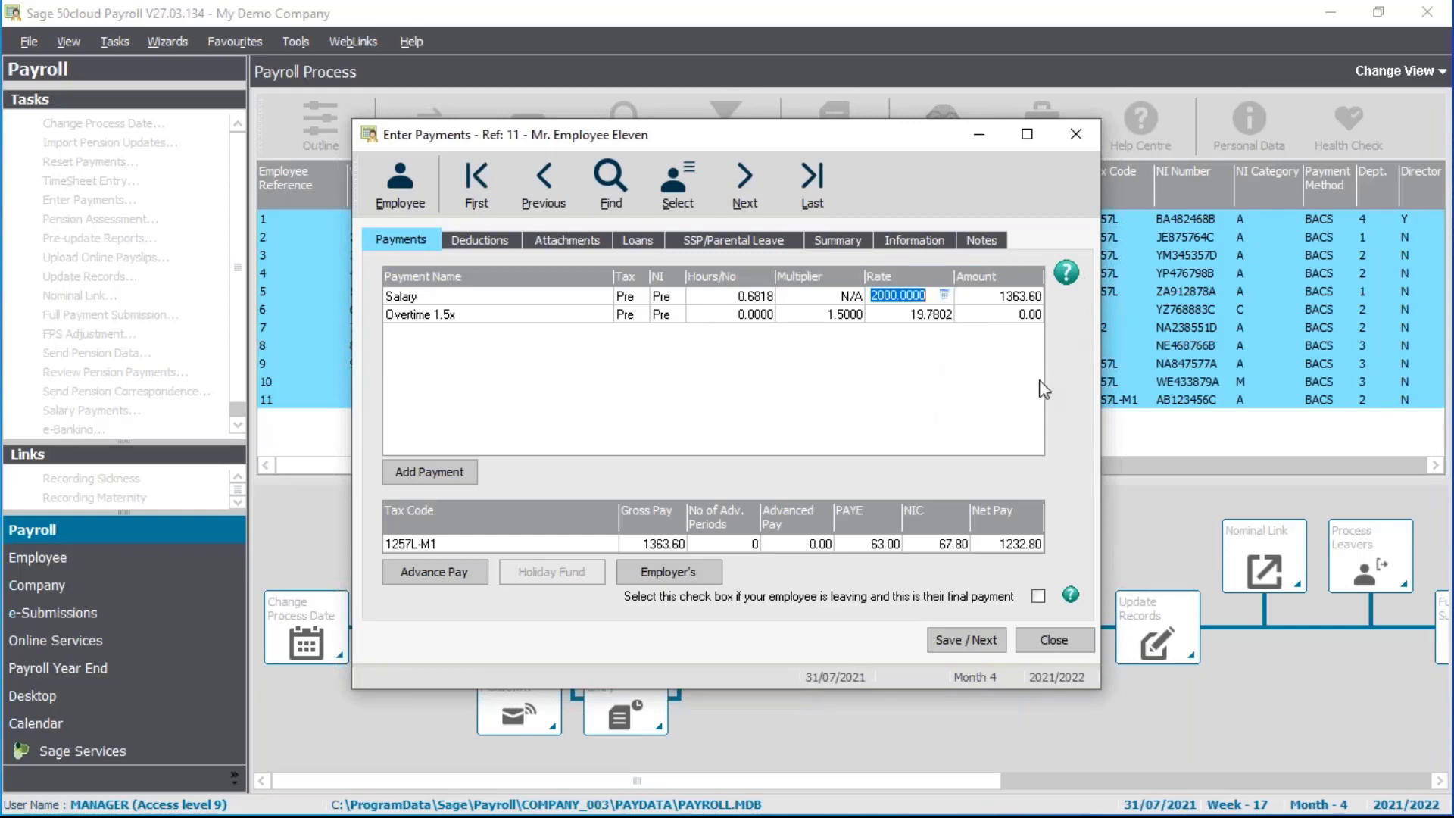
click(984, 640)
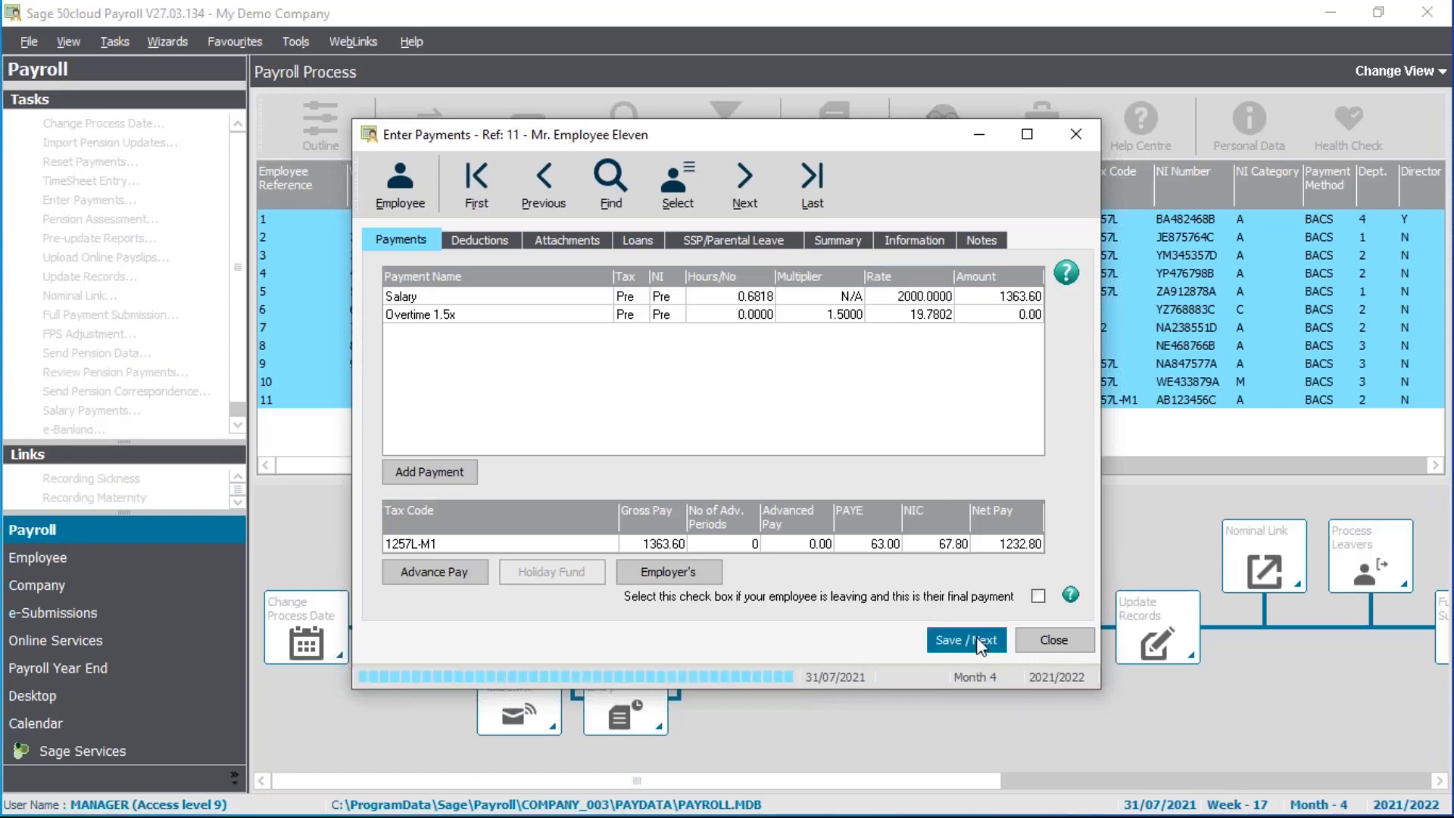
click(1057, 640)
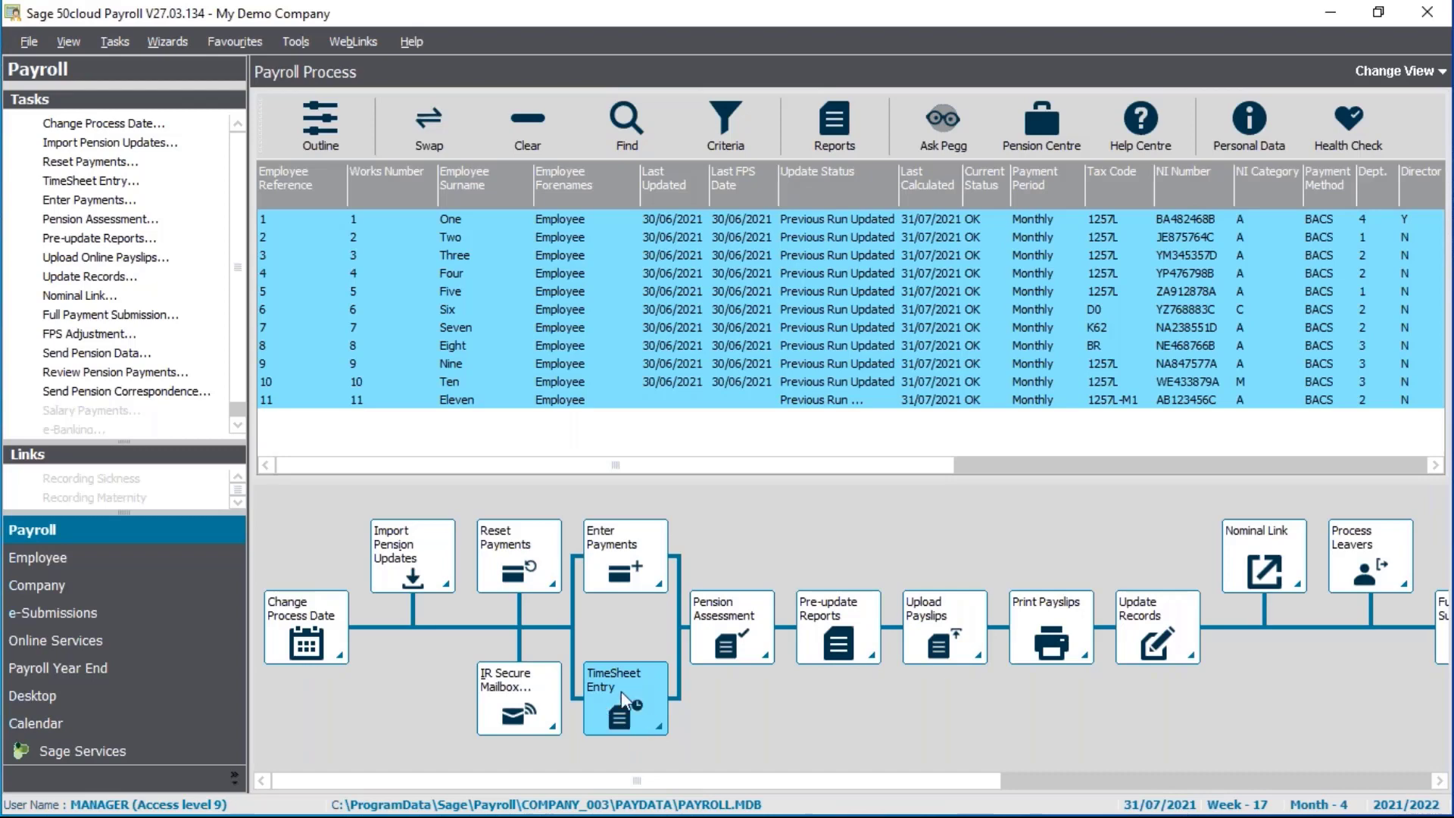
click(87, 182)
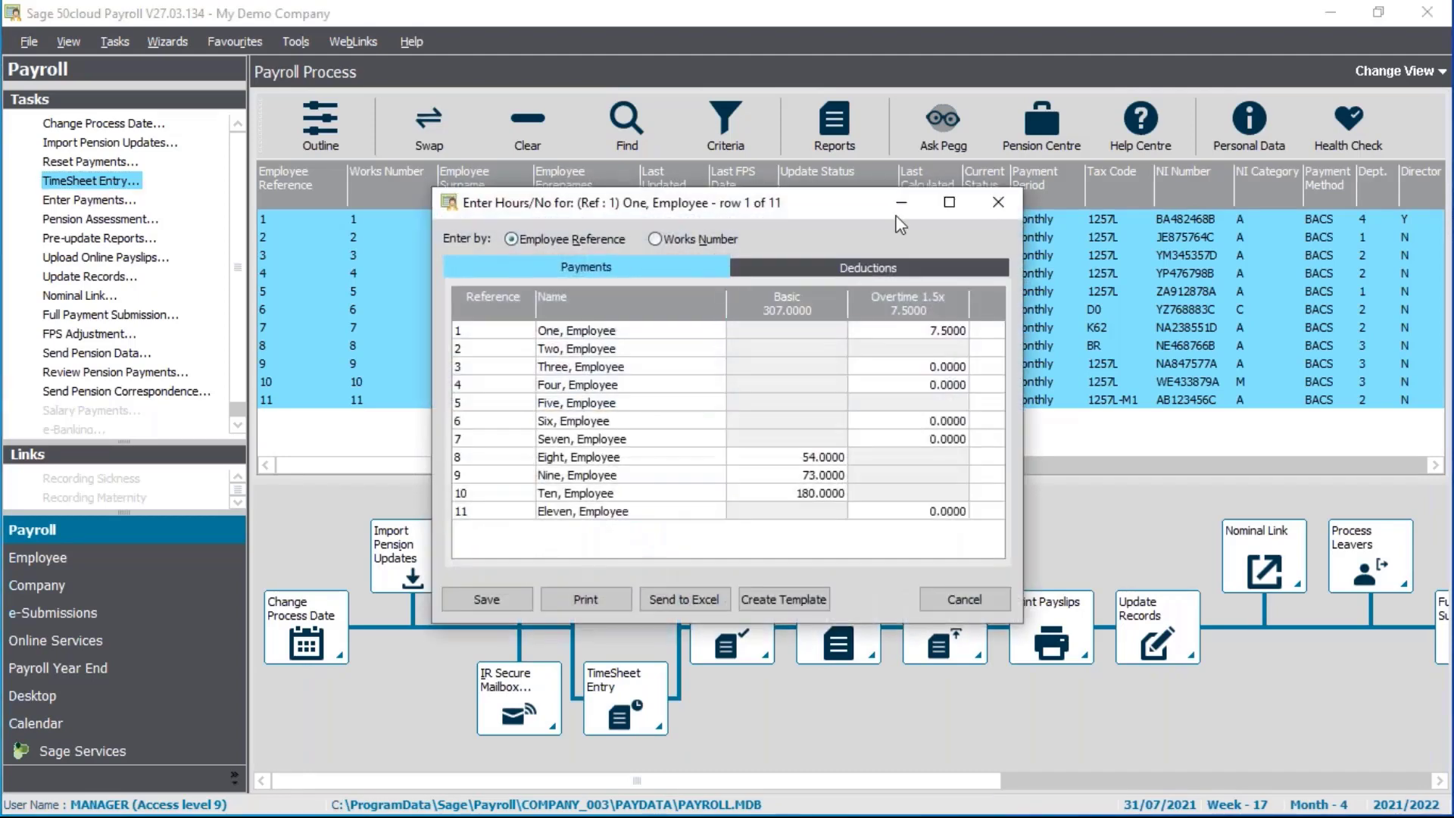
double_click(806, 201)
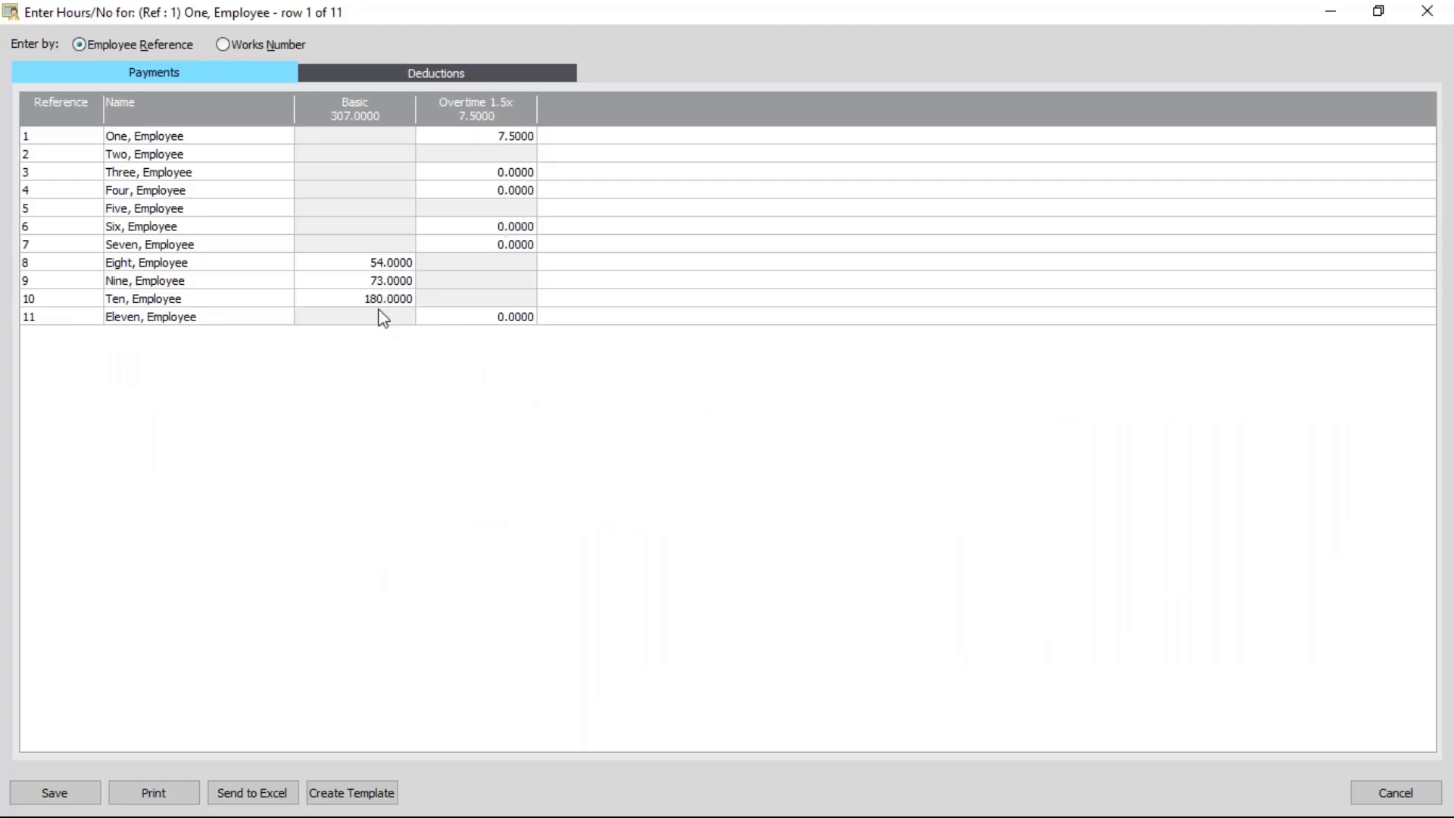
click(38, 799)
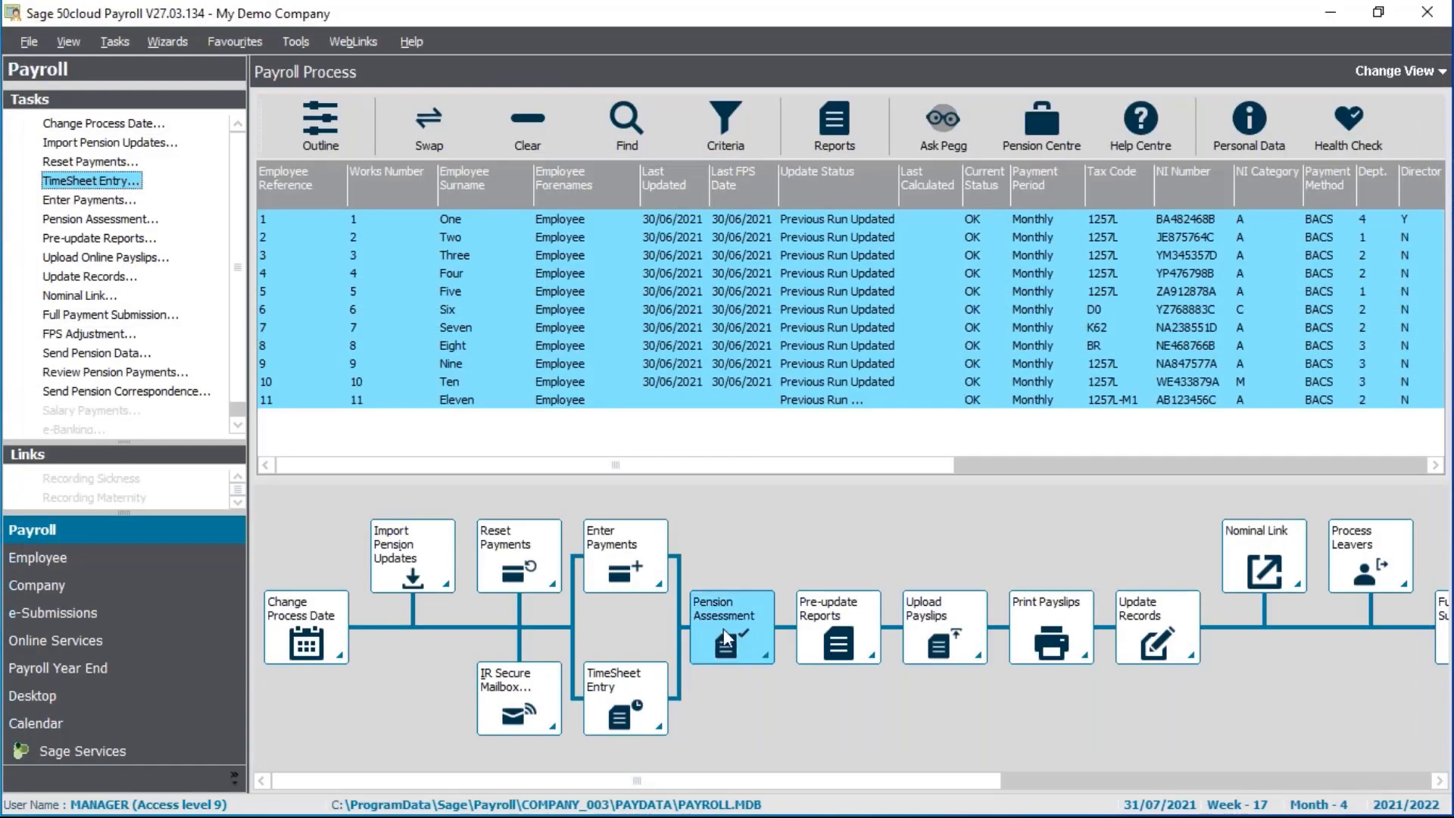
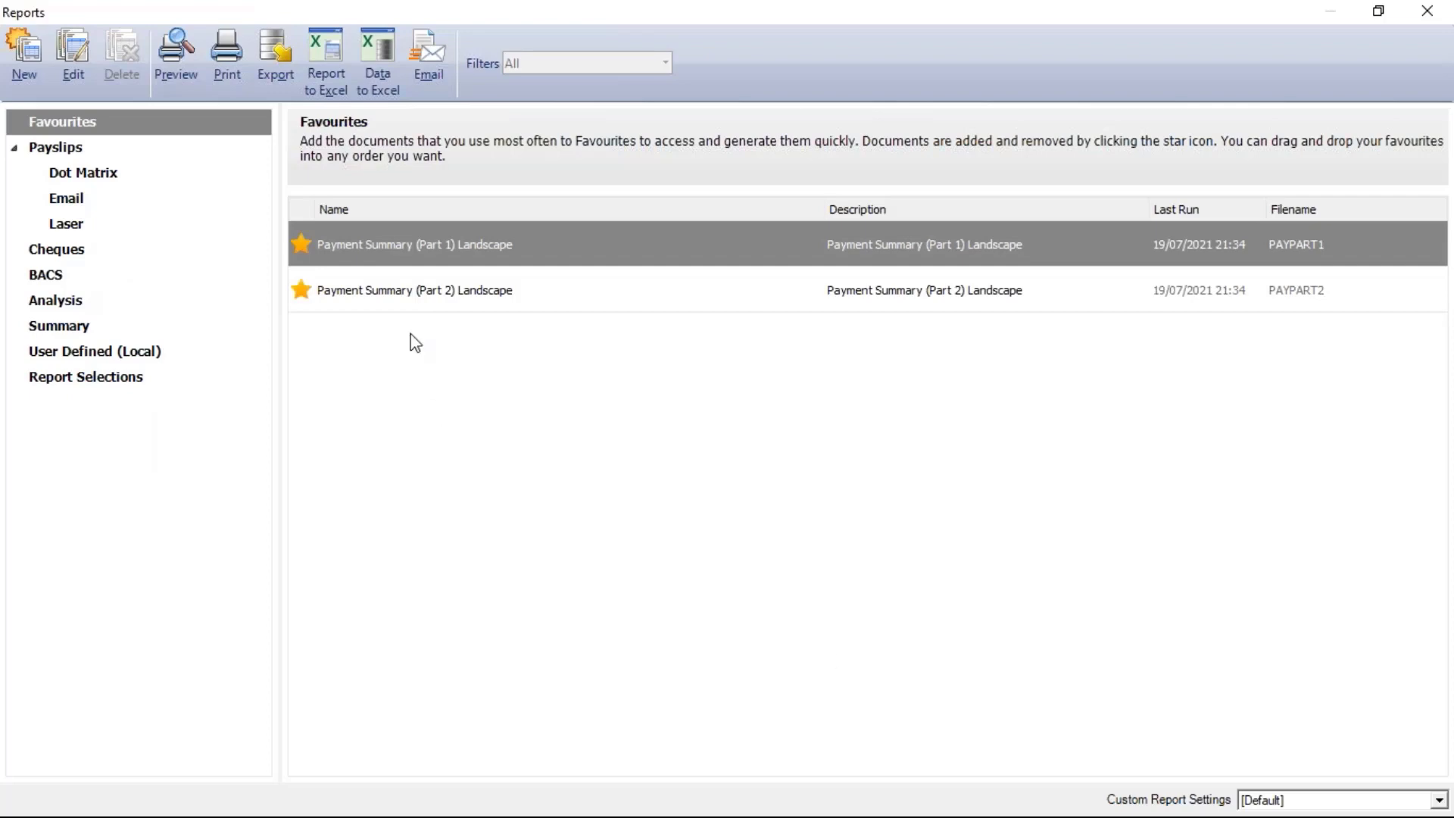
Generate Payment Summary (Part 1) Landscape for all payment periods (Tax Month 4) and maximise the preview
click(451, 301)
click(488, 259)
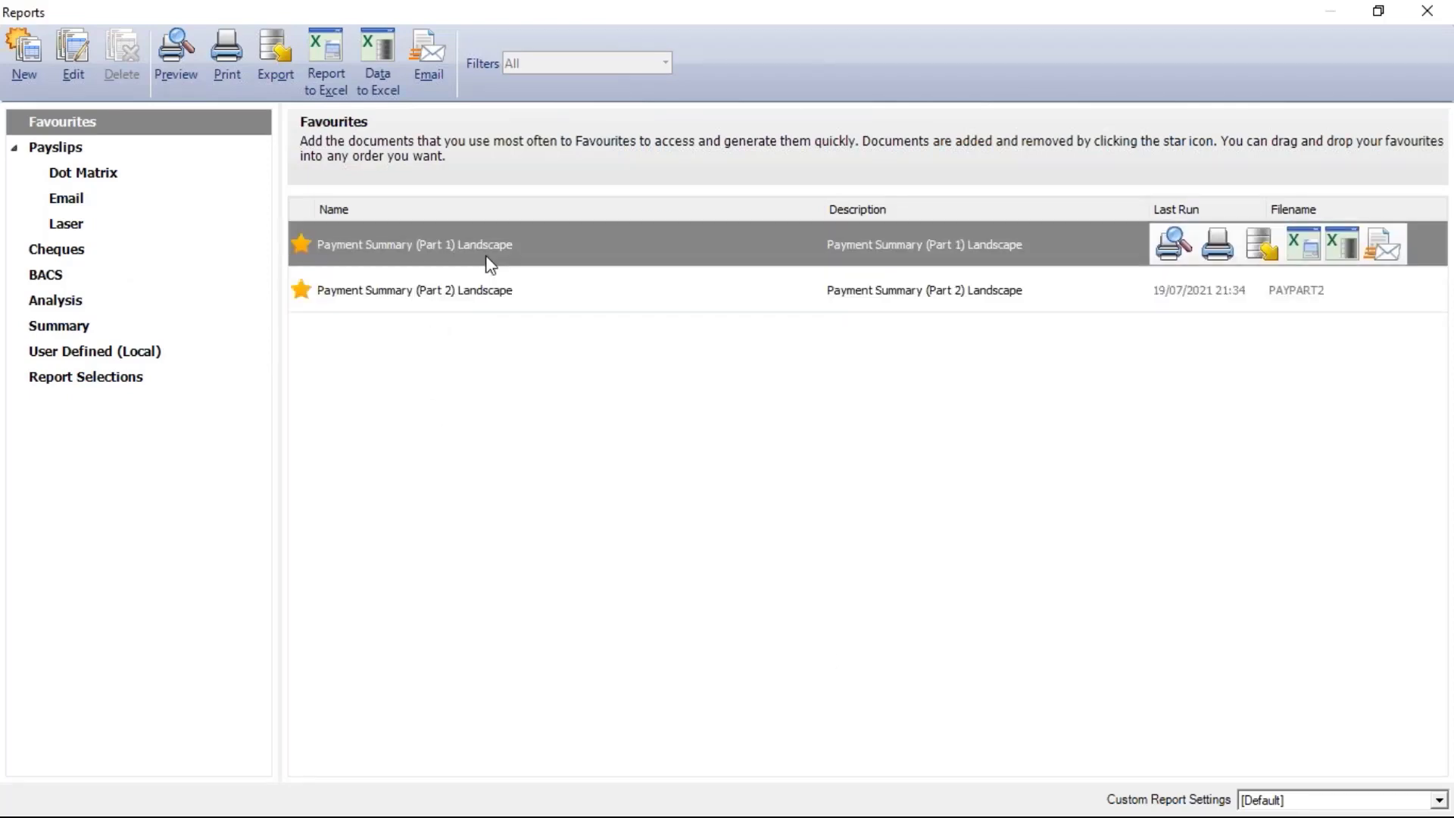
click(460, 305)
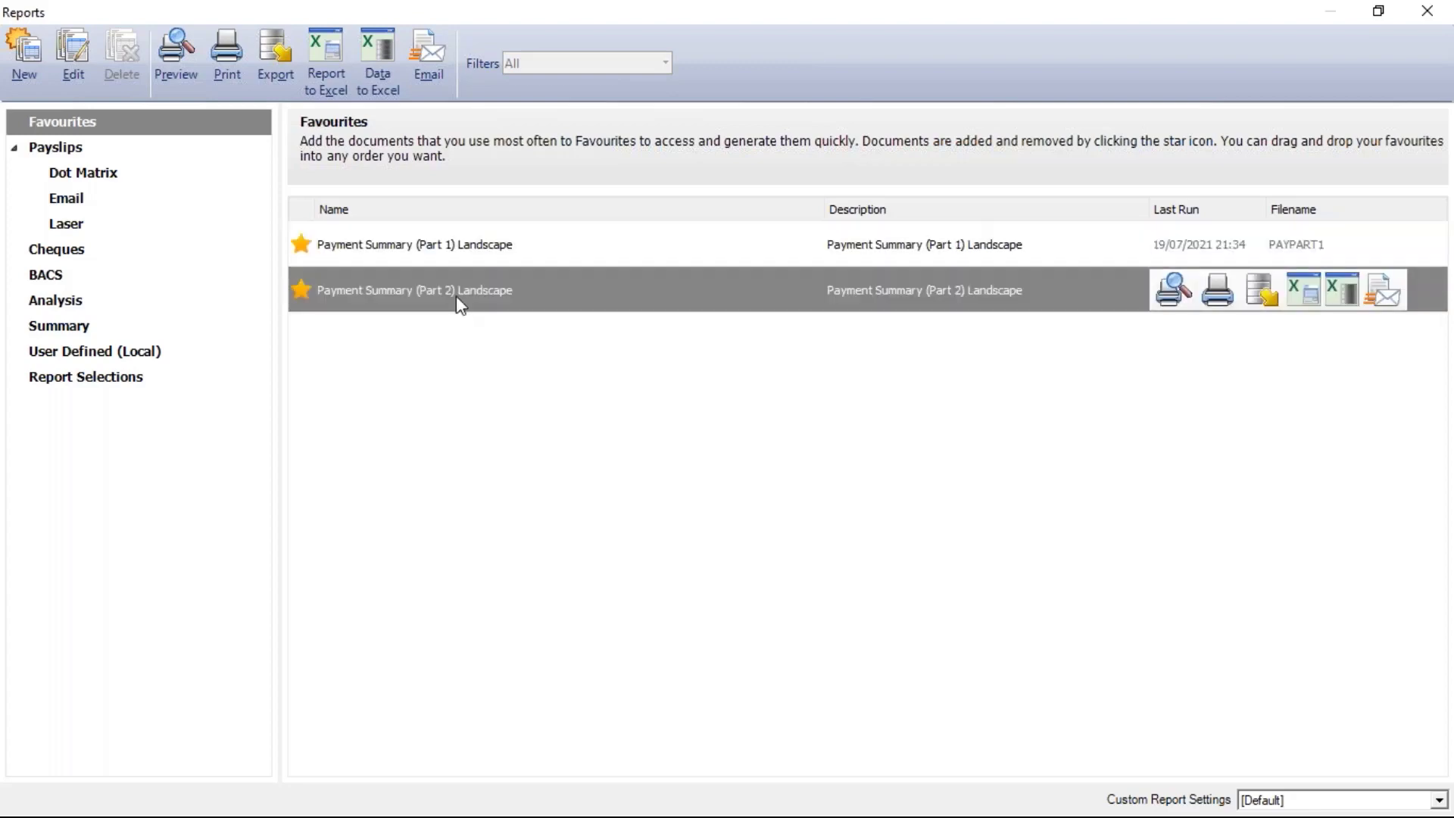
click(56, 327)
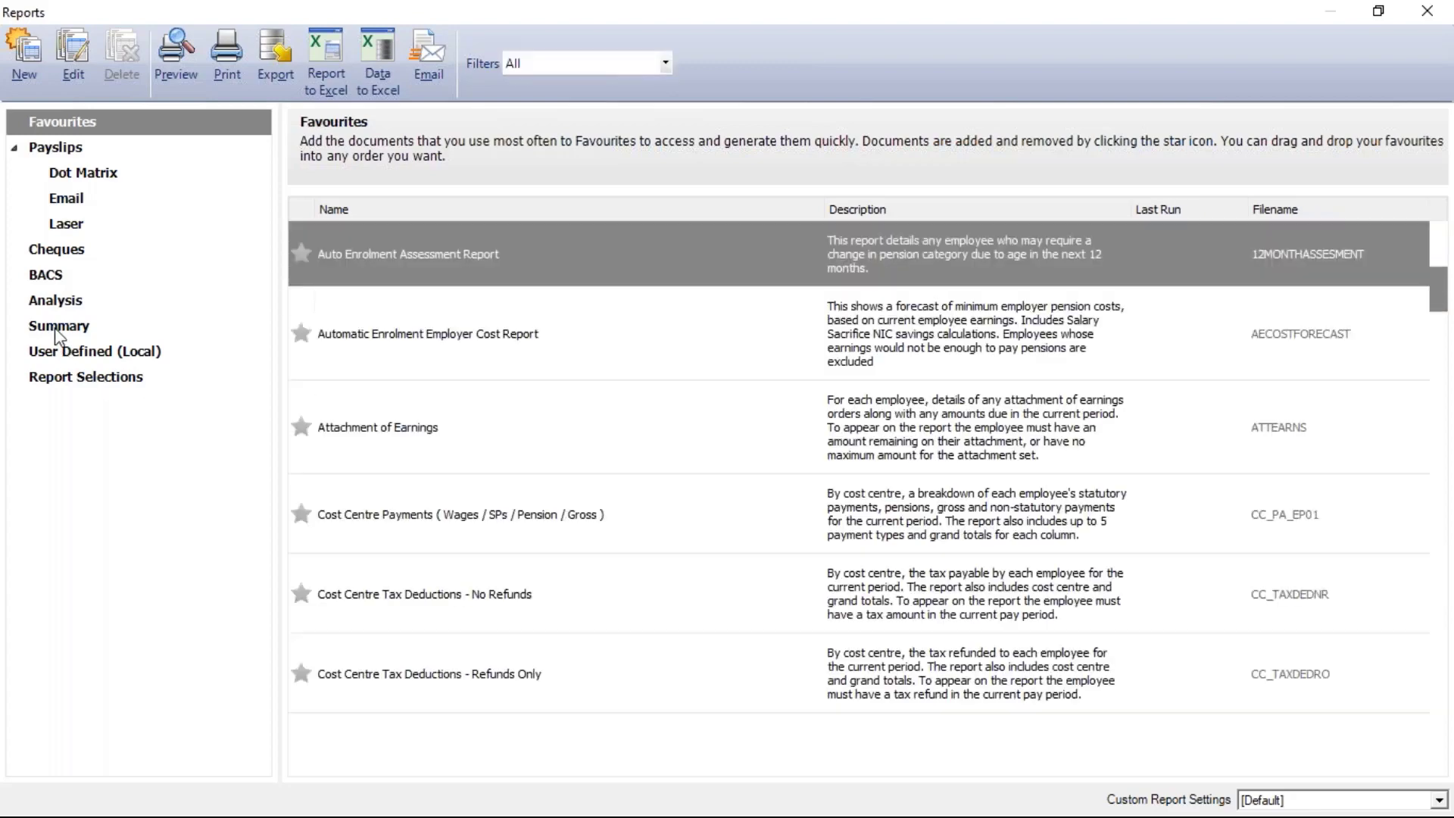
scroll(602, 451, down, 10)
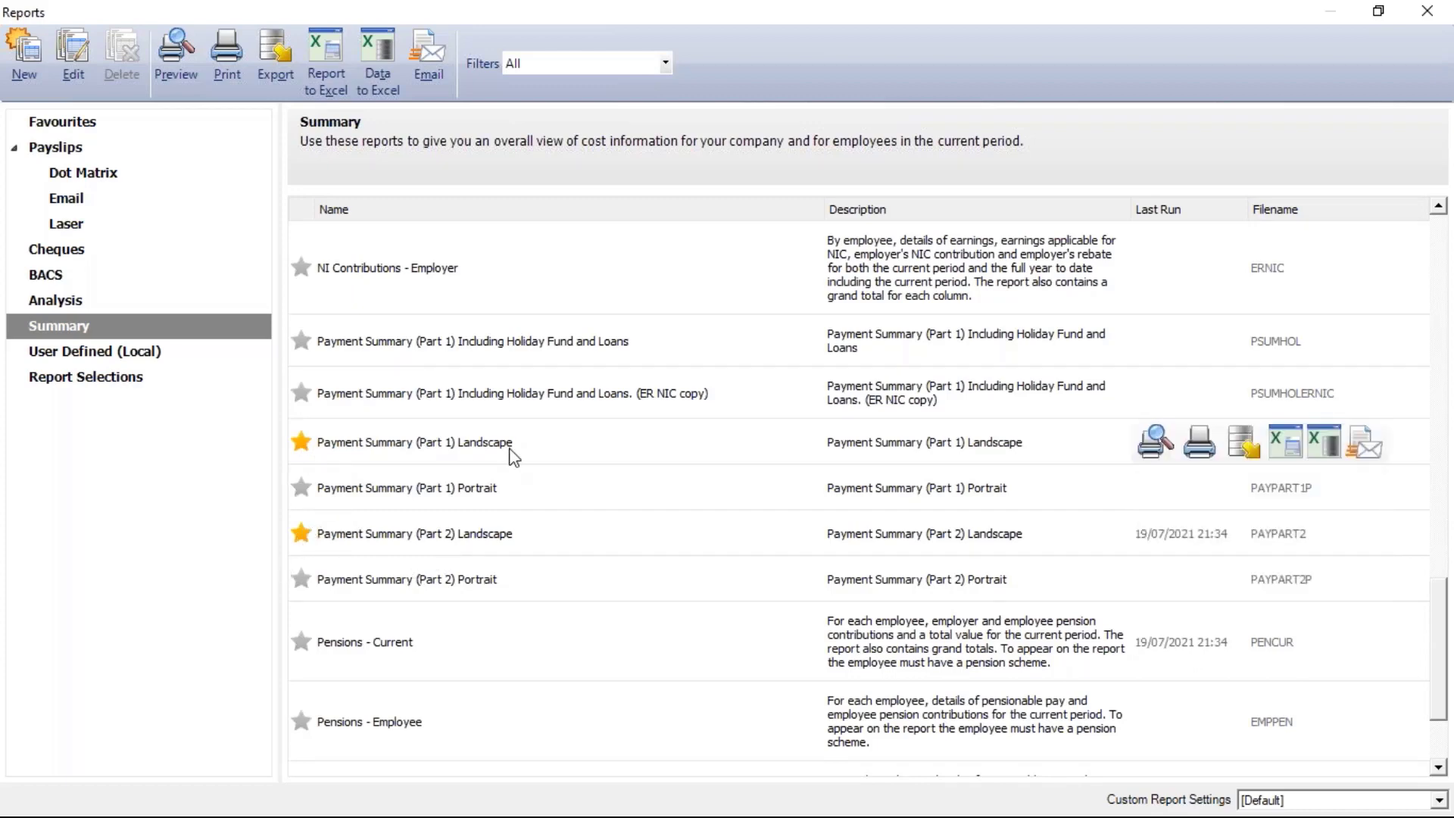
click(512, 453)
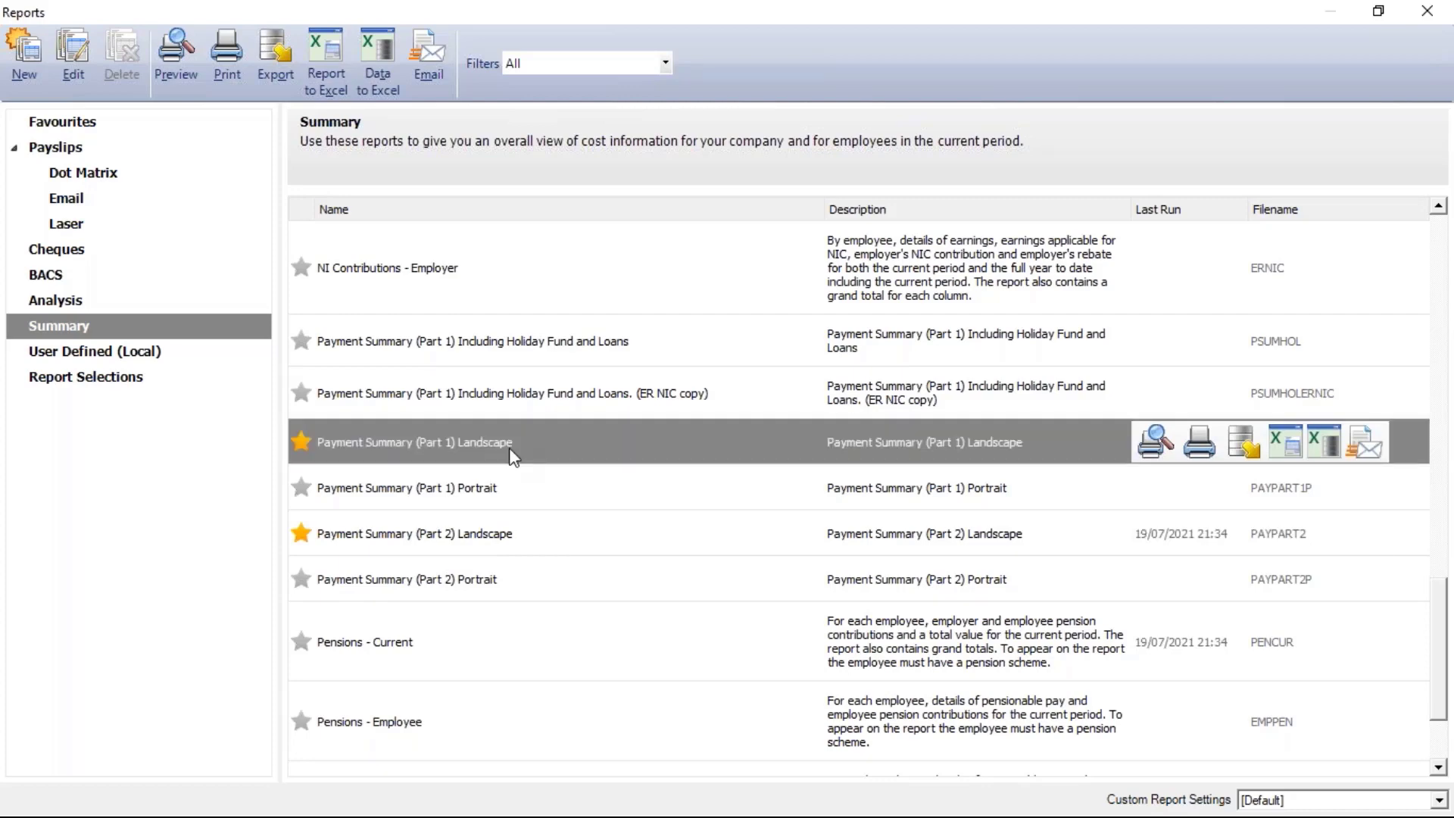
double_click(512, 453)
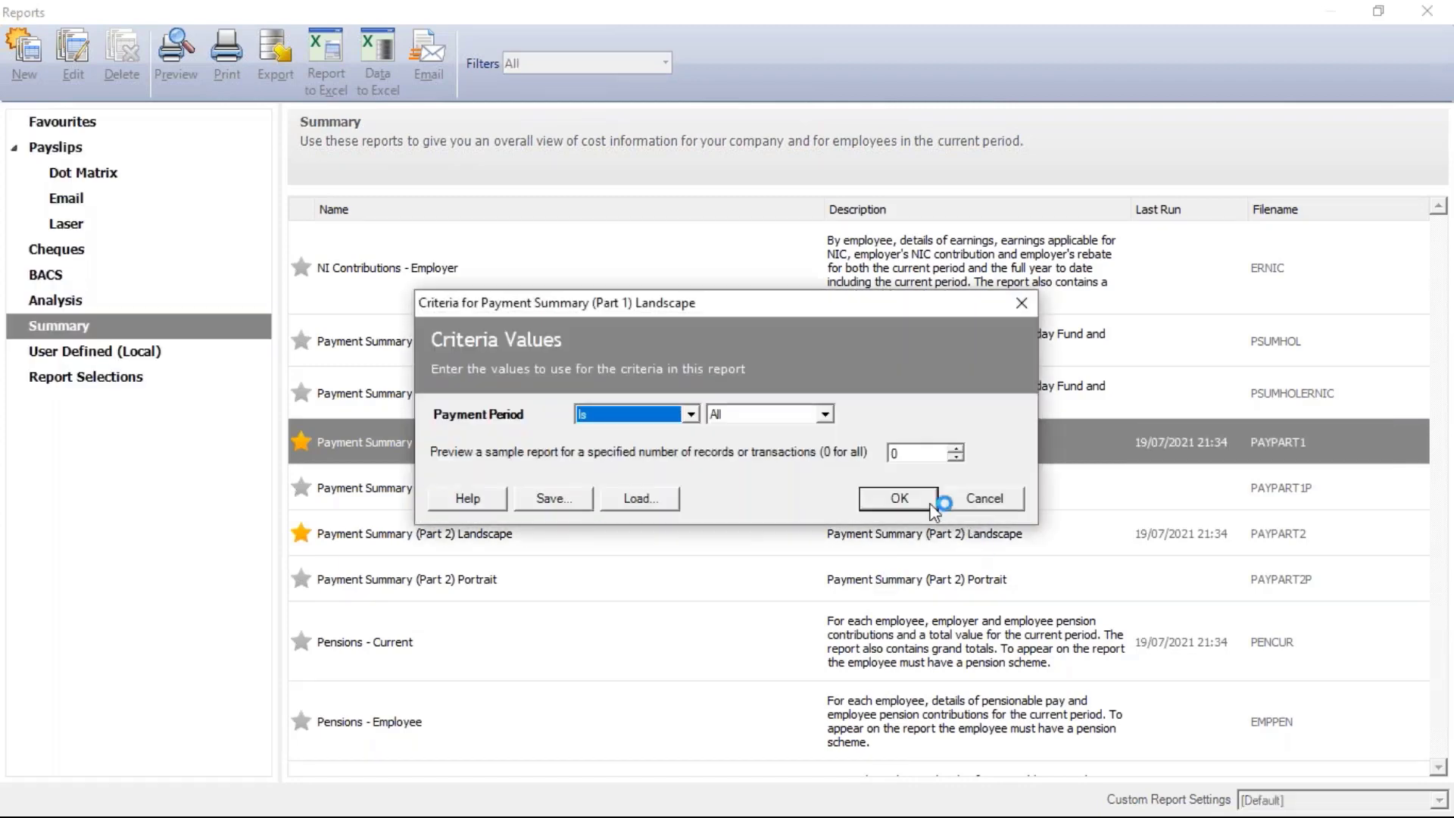
click(924, 502)
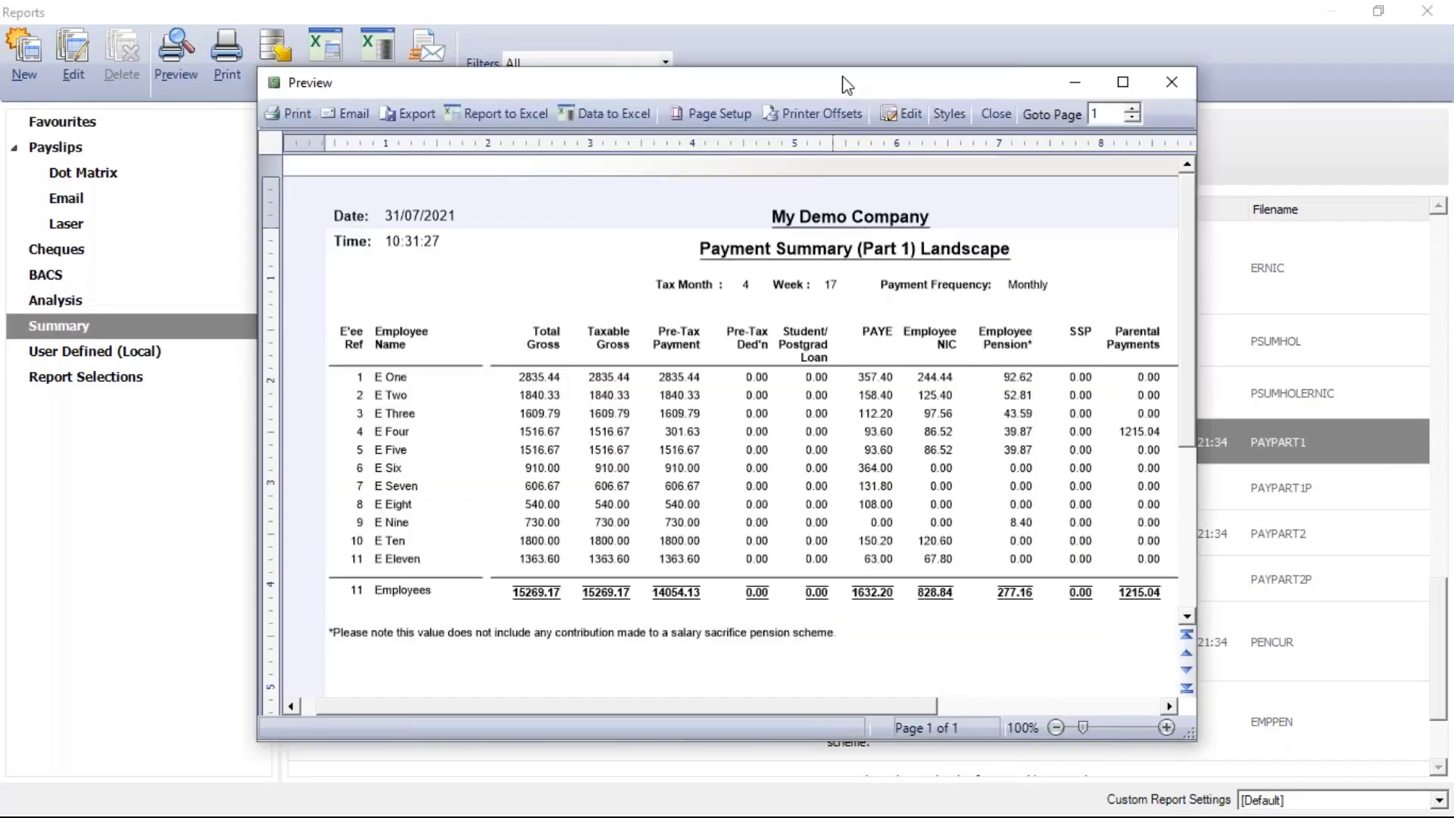
double_click(848, 83)
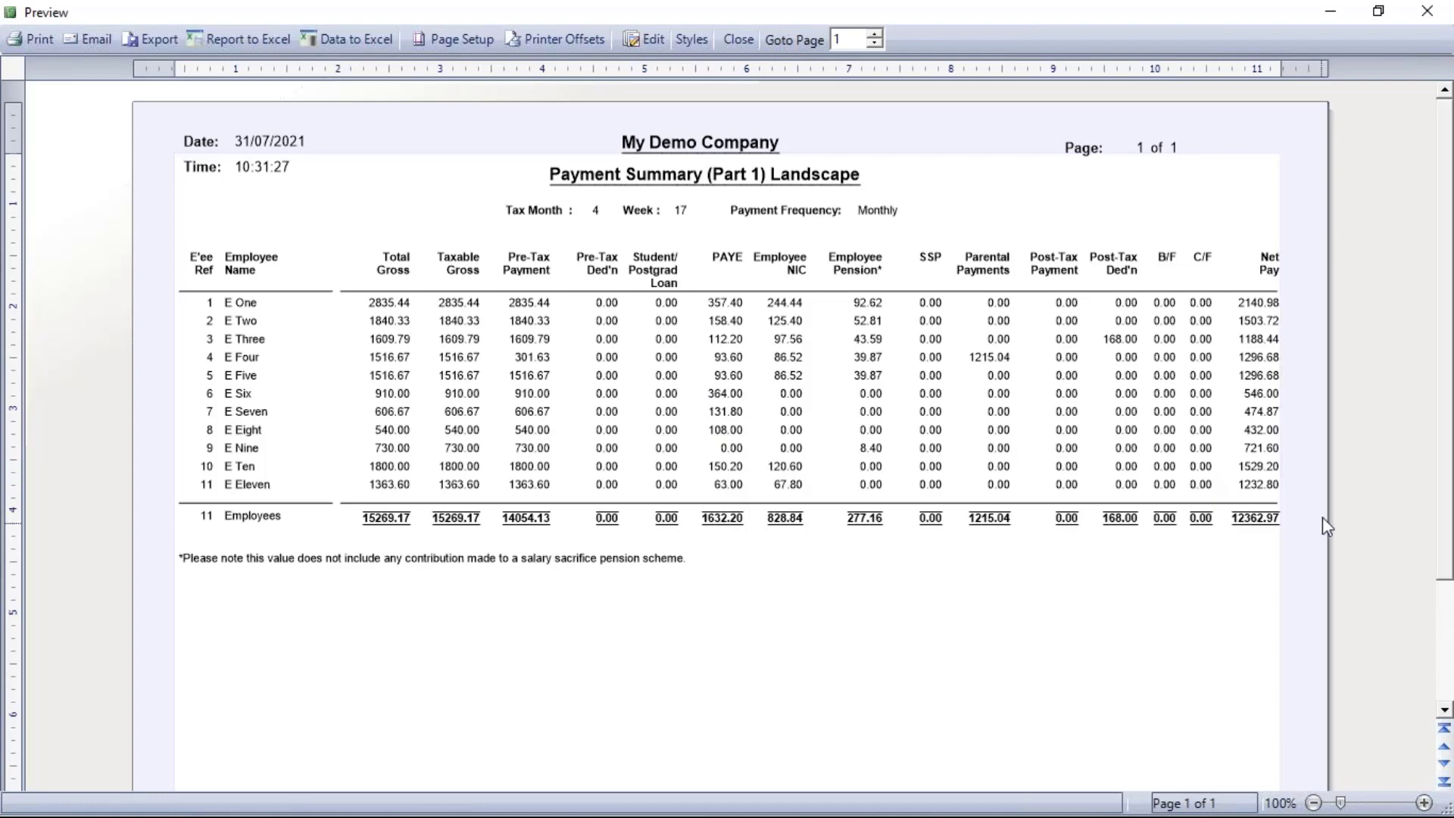
Replace the Part 1 preview with Payment Summary (Part 2) Landscape for all periods, maximised, then close it
click(738, 40)
click(481, 526)
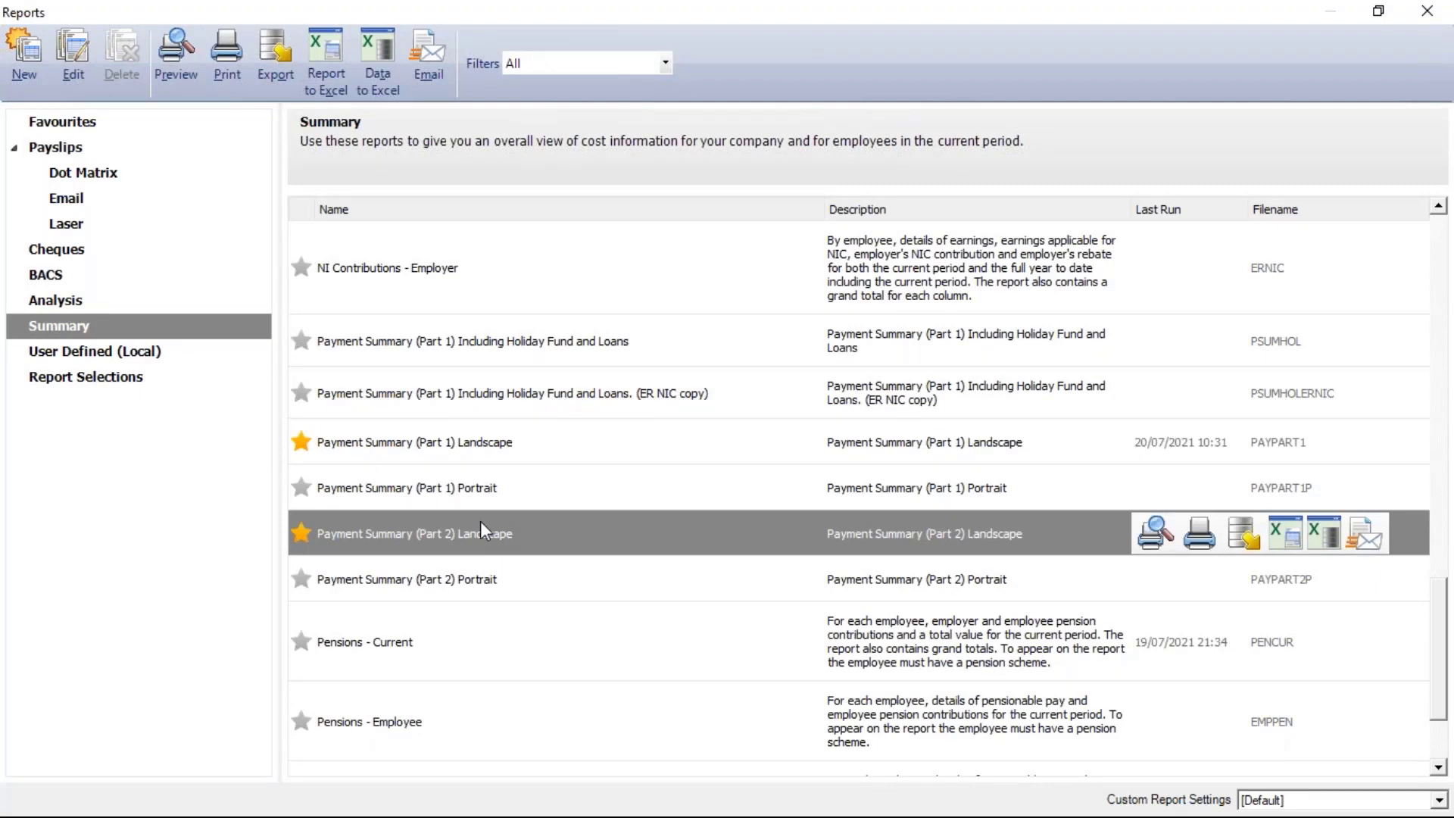
double_click(480, 523)
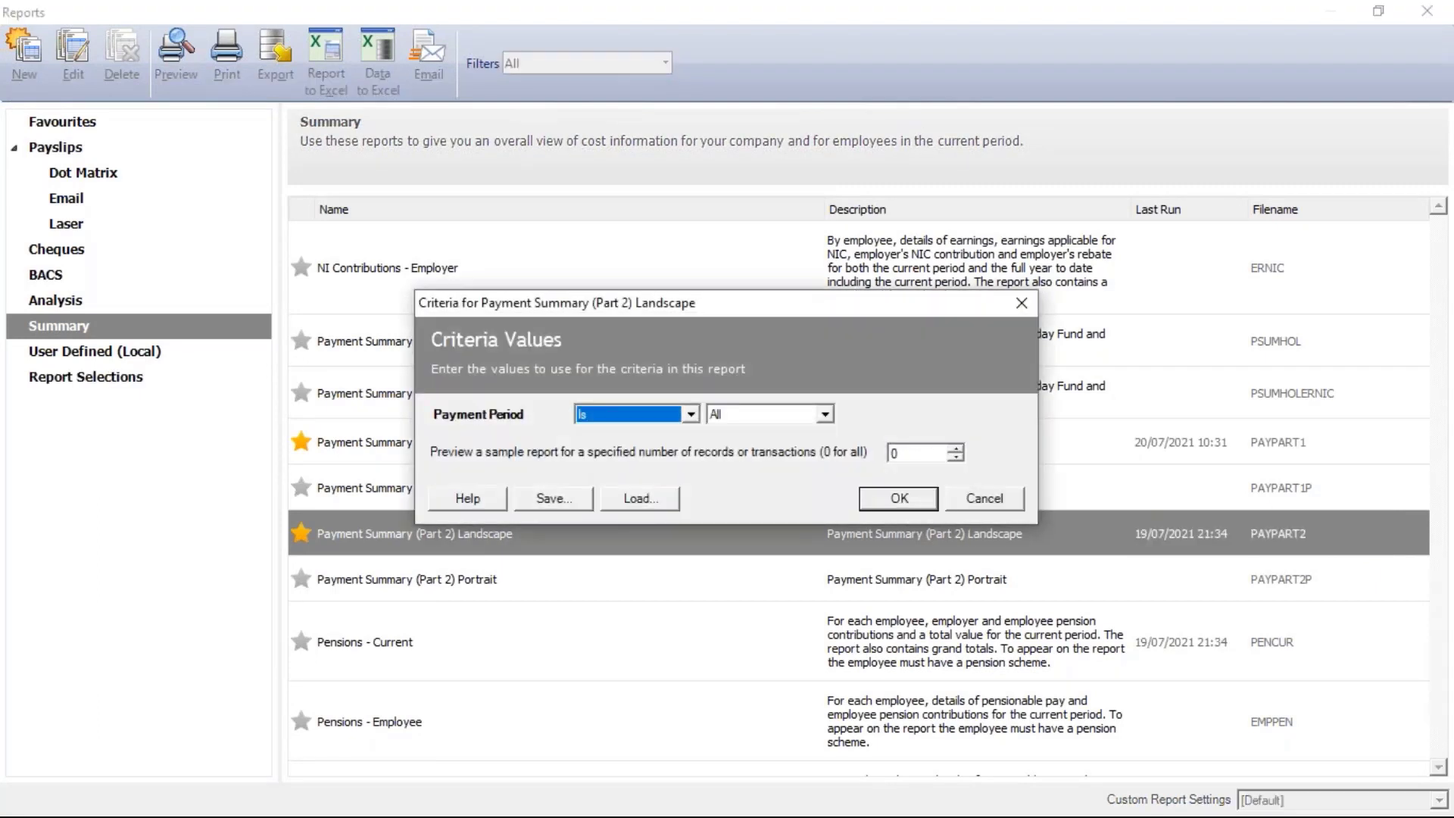
click(899, 498)
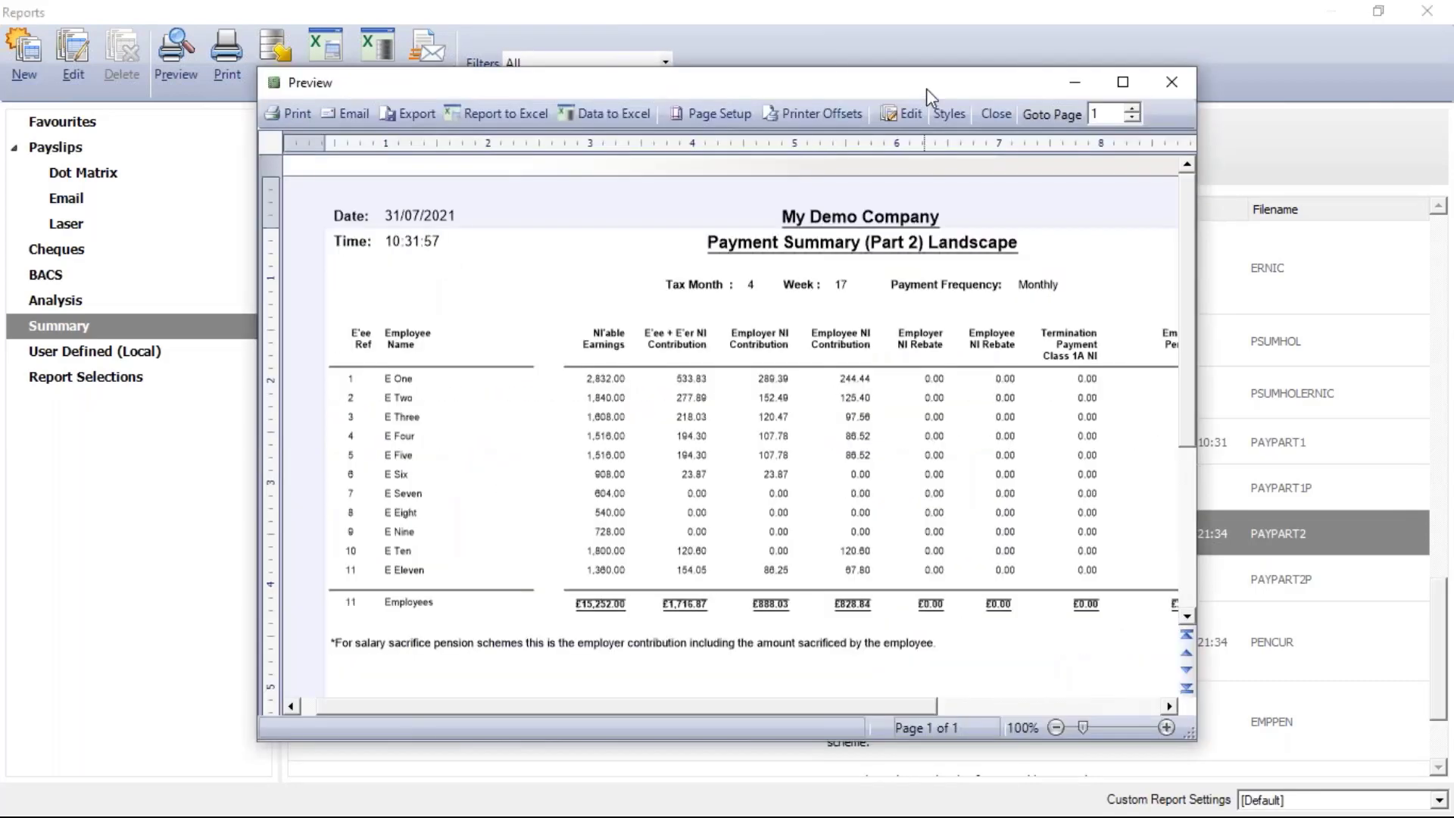
double_click(926, 88)
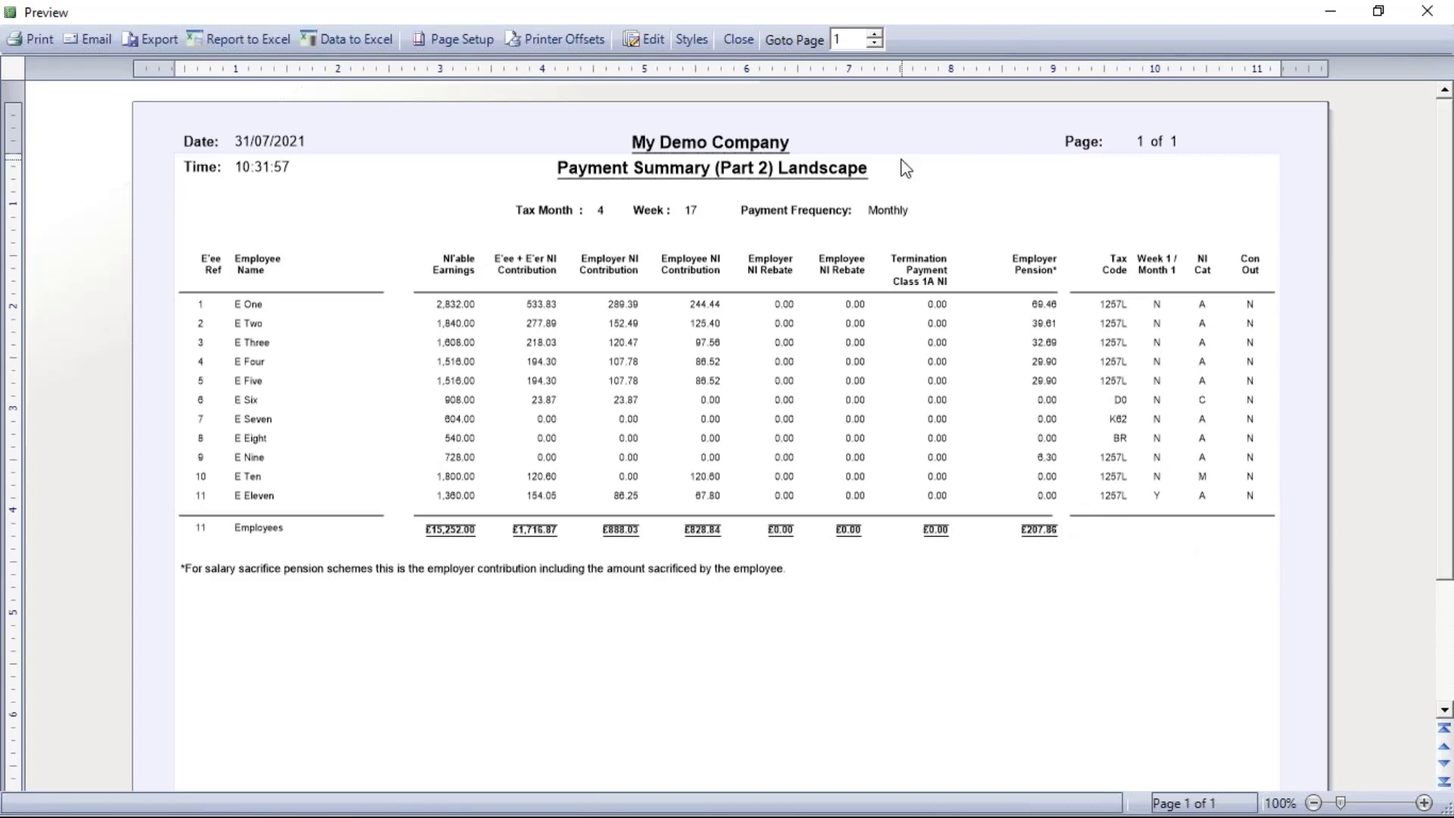
click(725, 44)
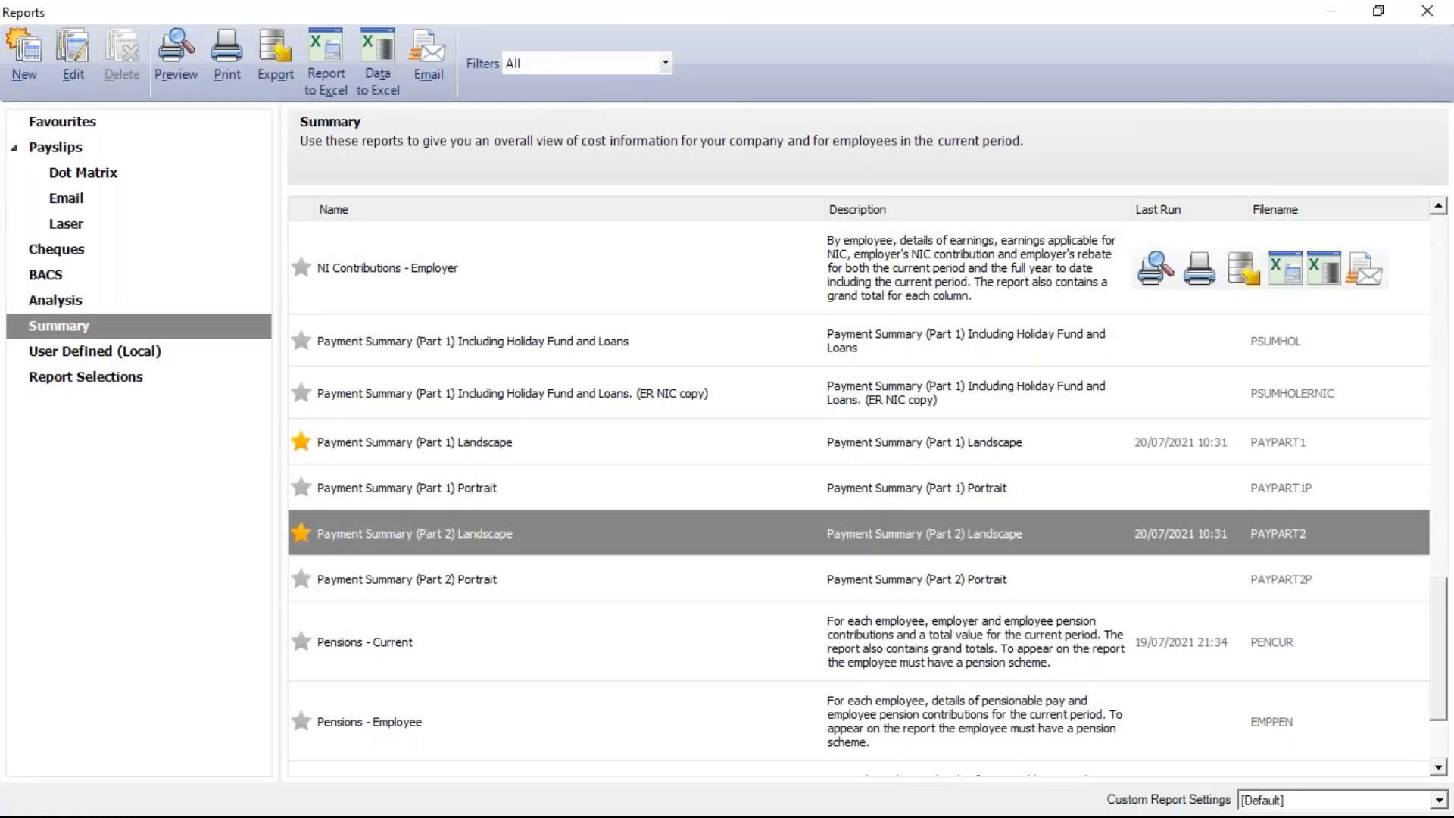
Preview Laser (2 per A4 sheet) payslips for all employees, including email/online ones, zoomed to 124%
click(81, 223)
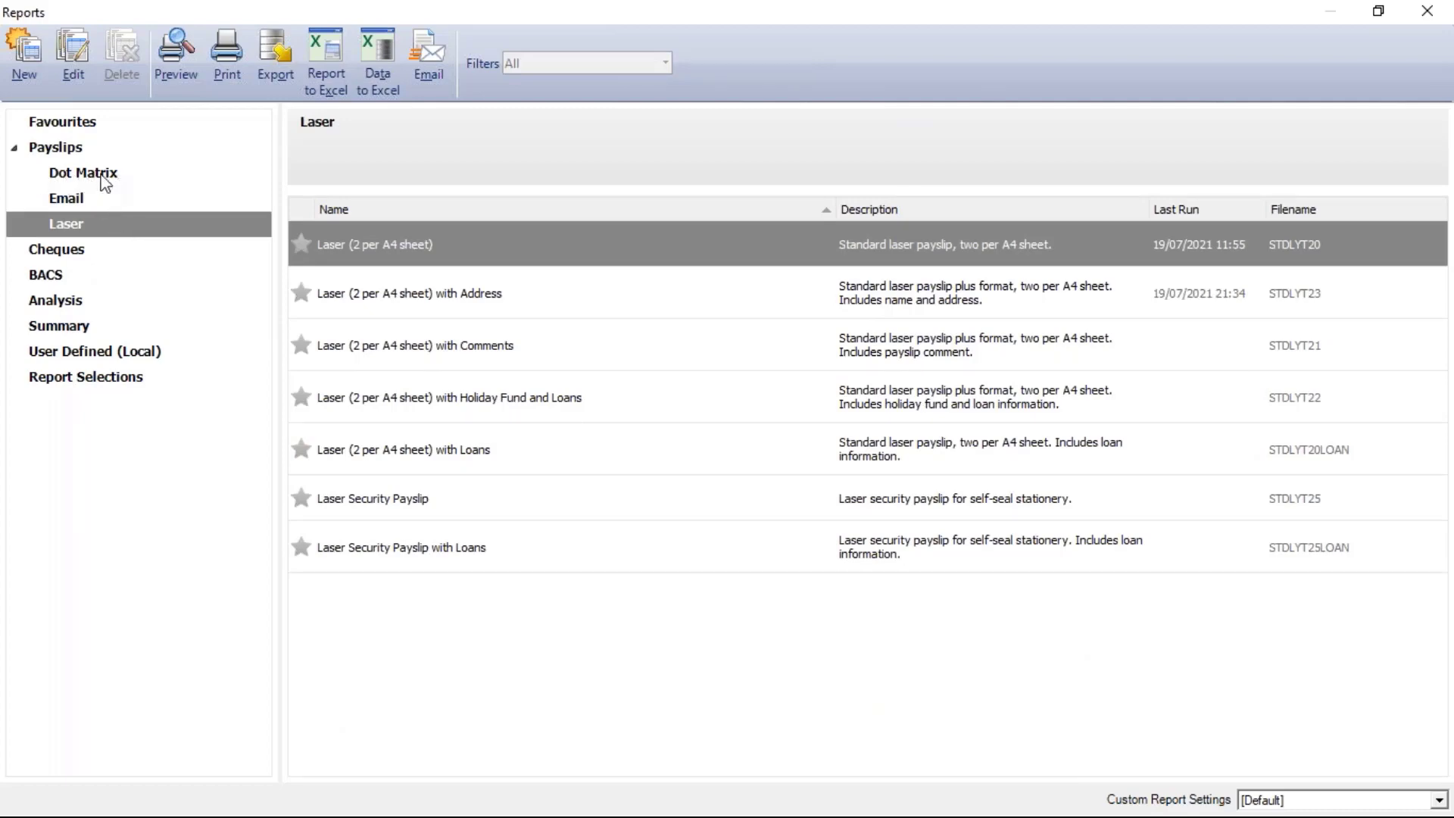
double_click(458, 253)
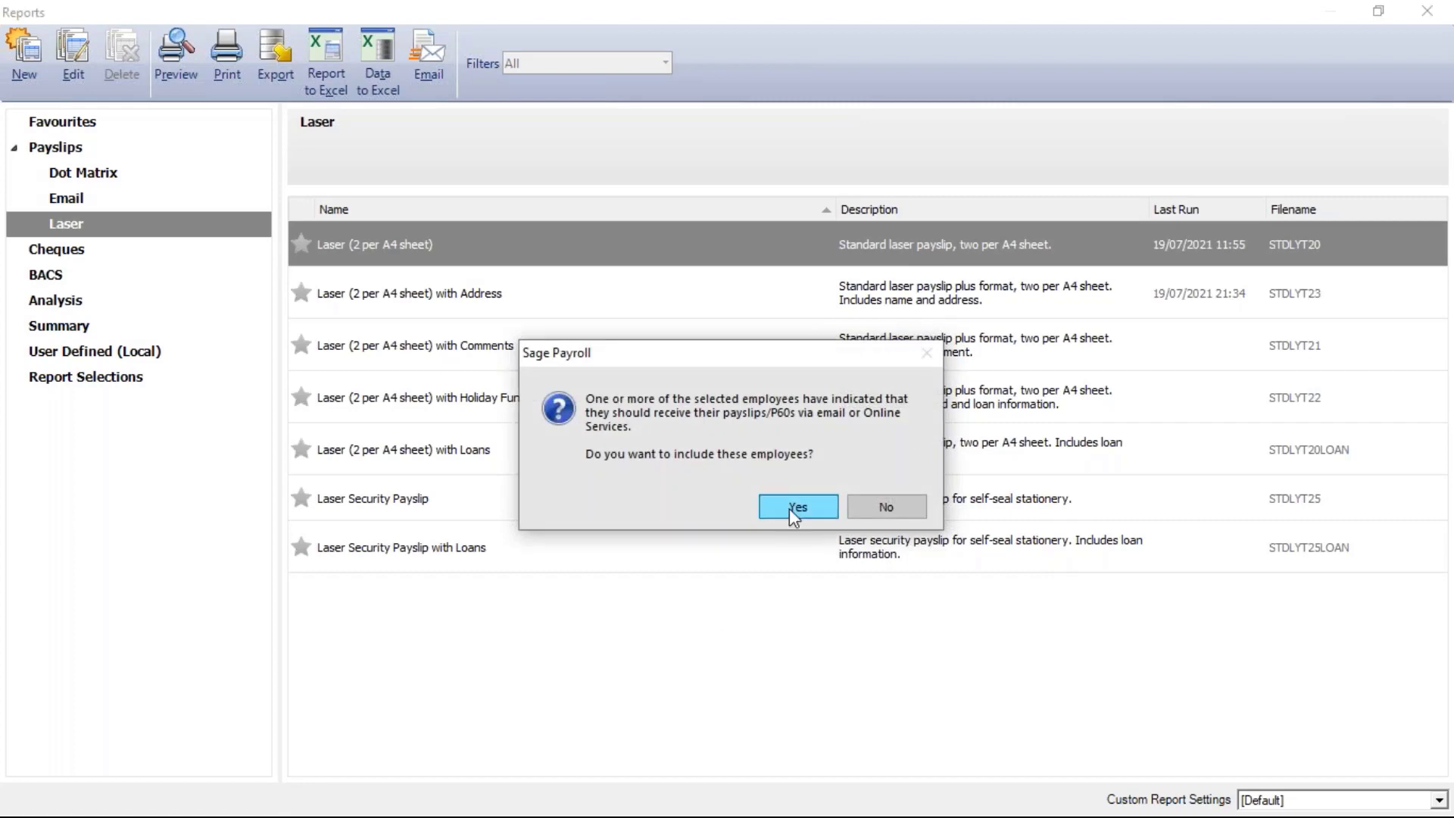
click(790, 507)
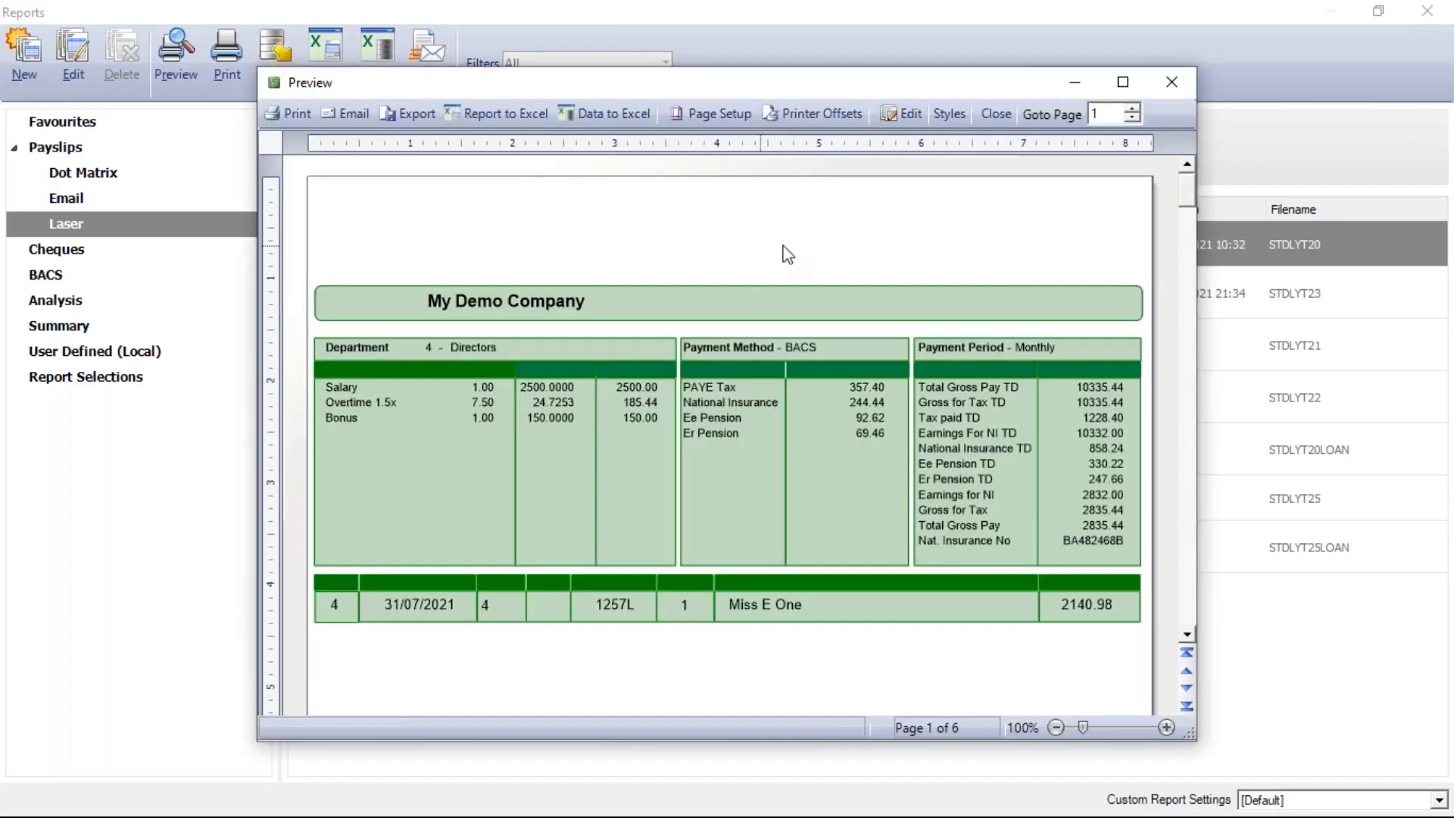
double_click(849, 82)
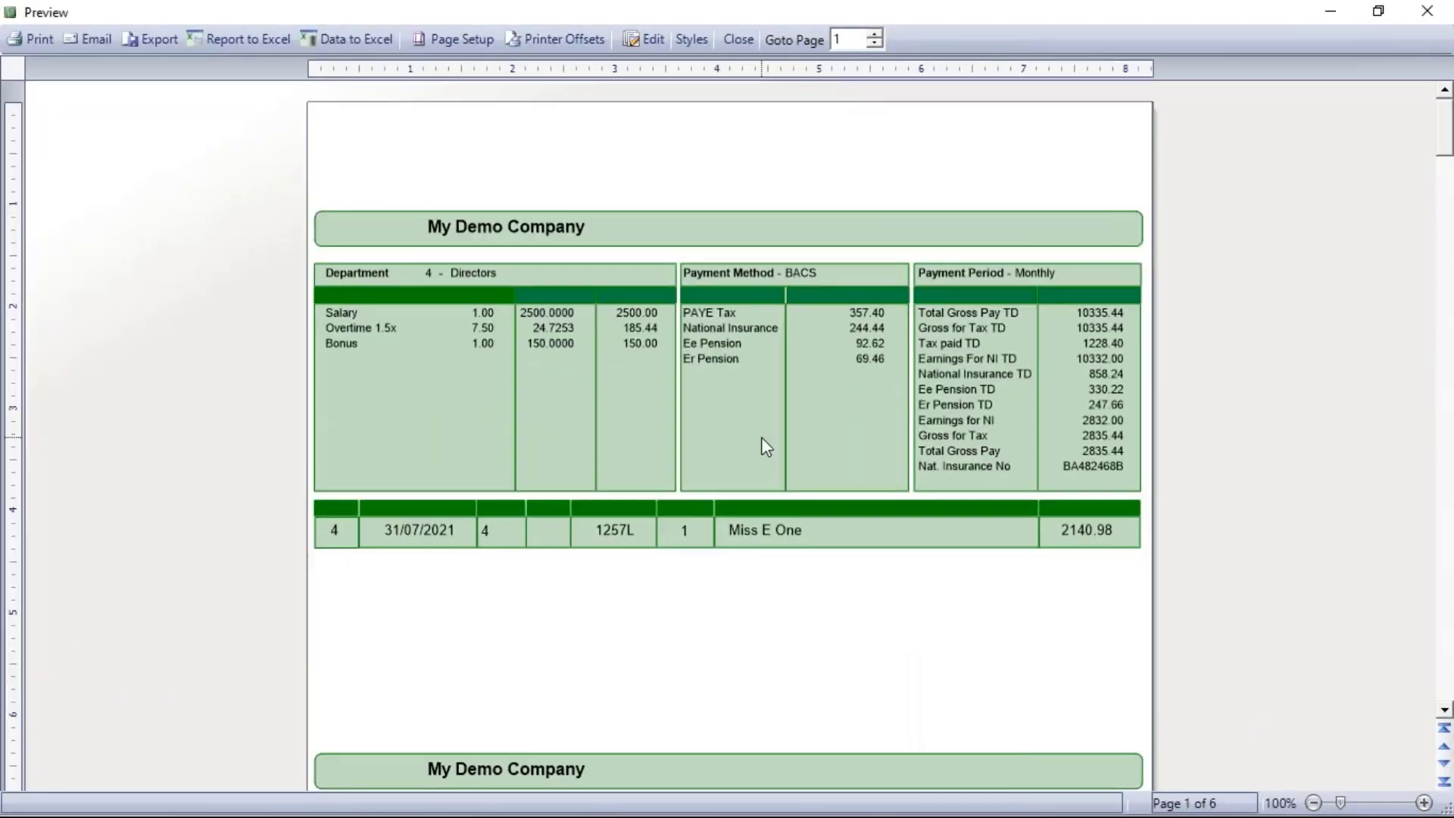
click(1395, 803)
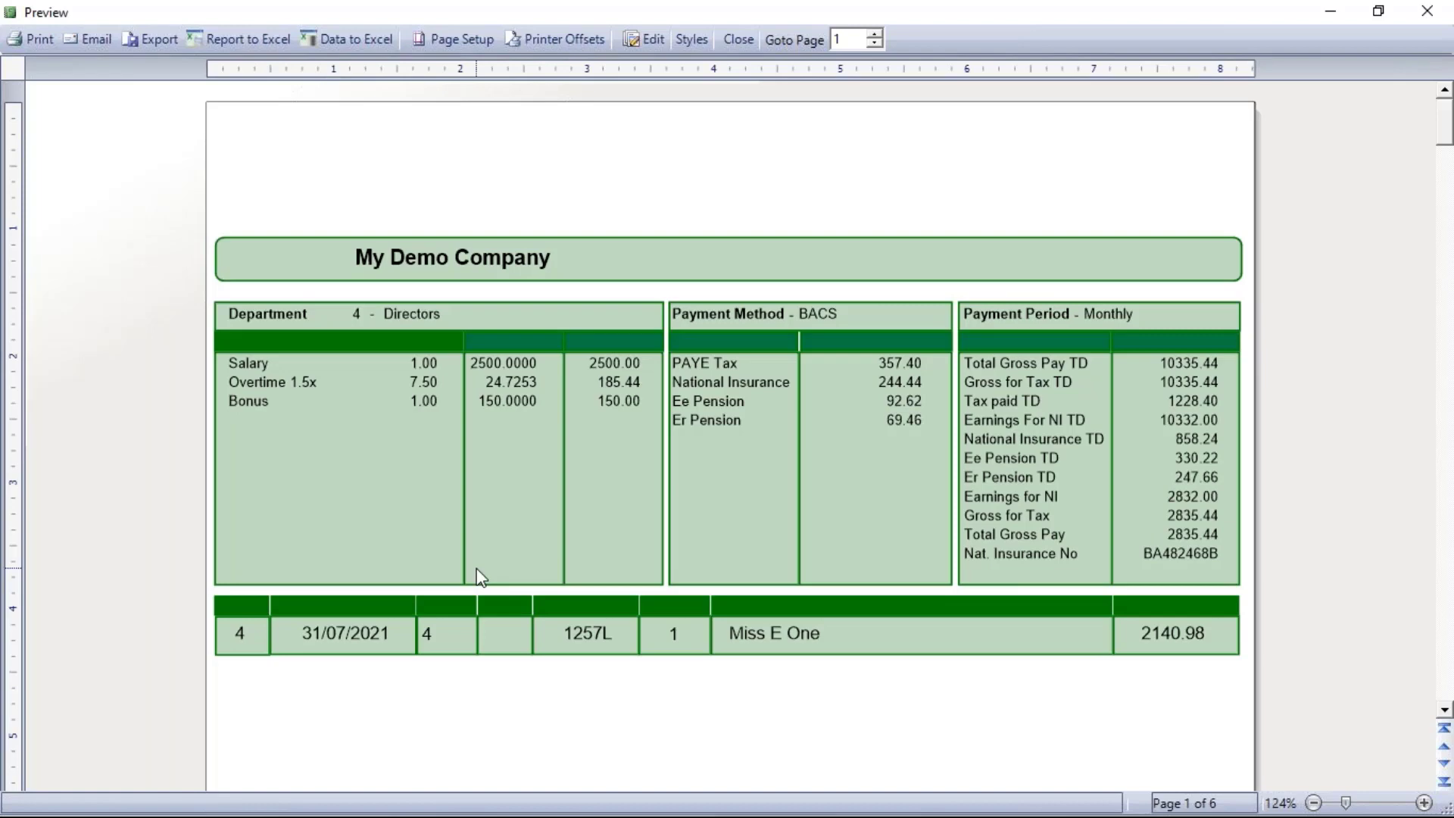
Export the payslips to the Desktop as the PDF 'Payslips July' and minimise the payroll windows
click(142, 38)
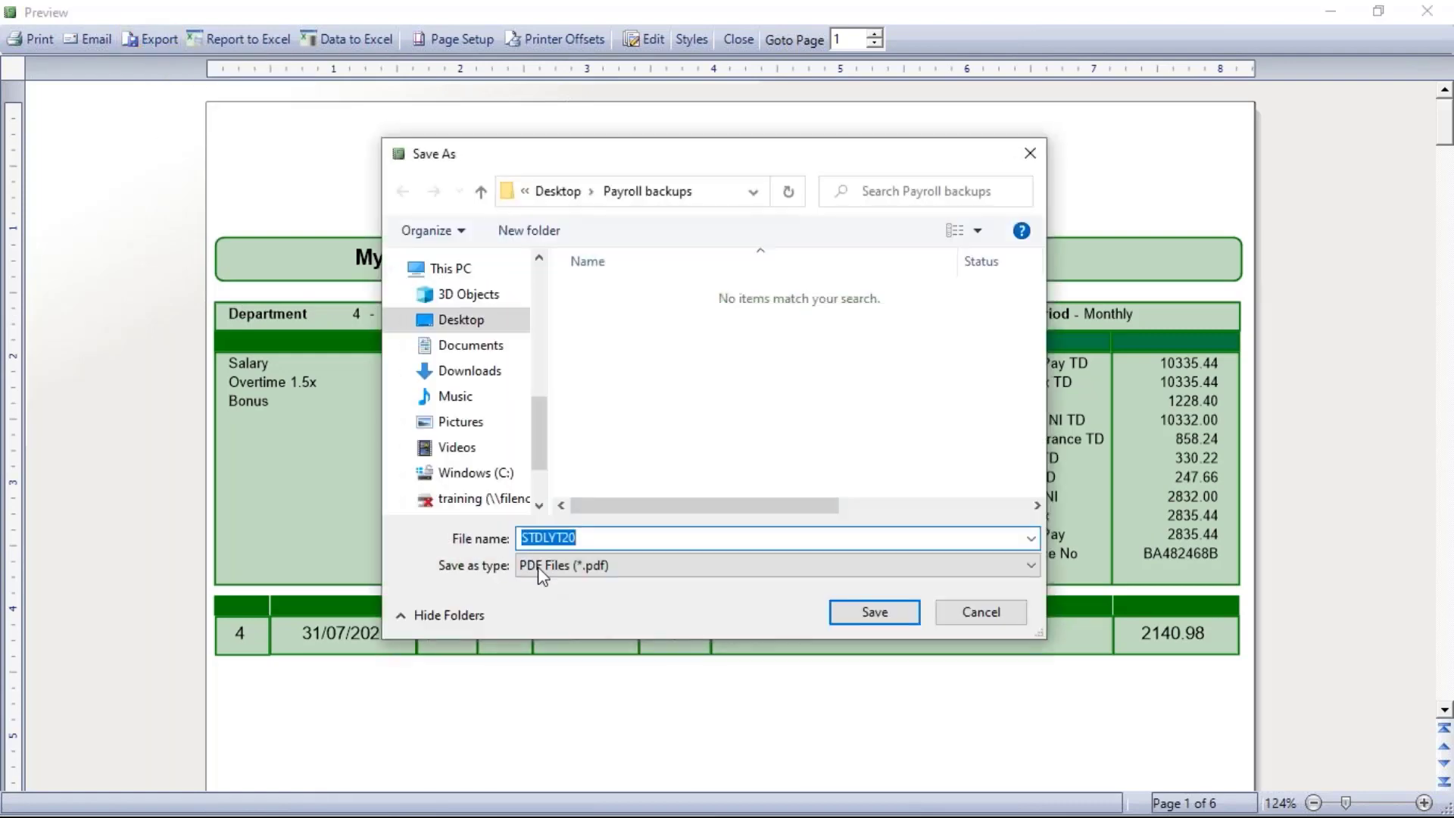
click(461, 320)
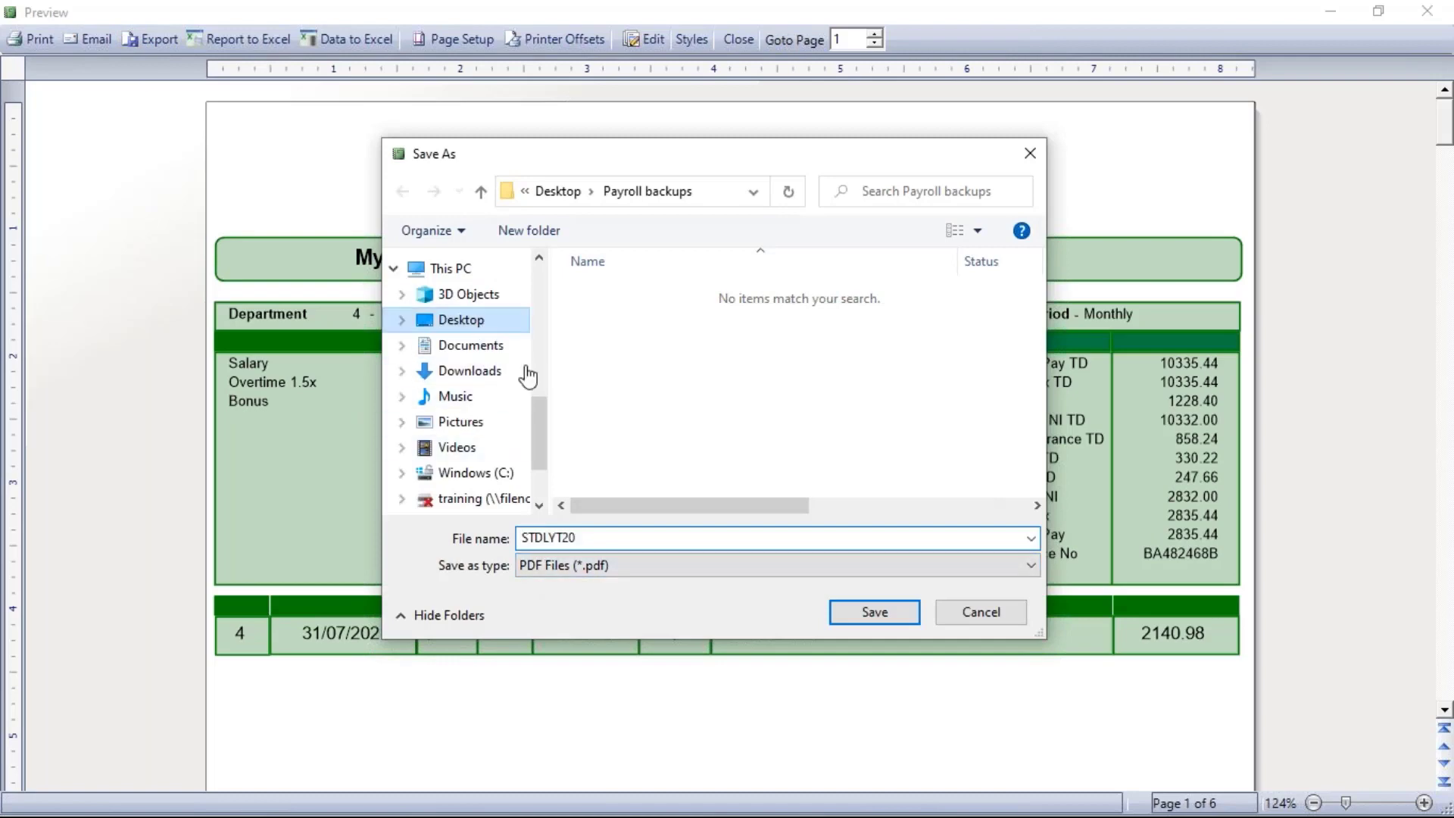
text(Payslips July)
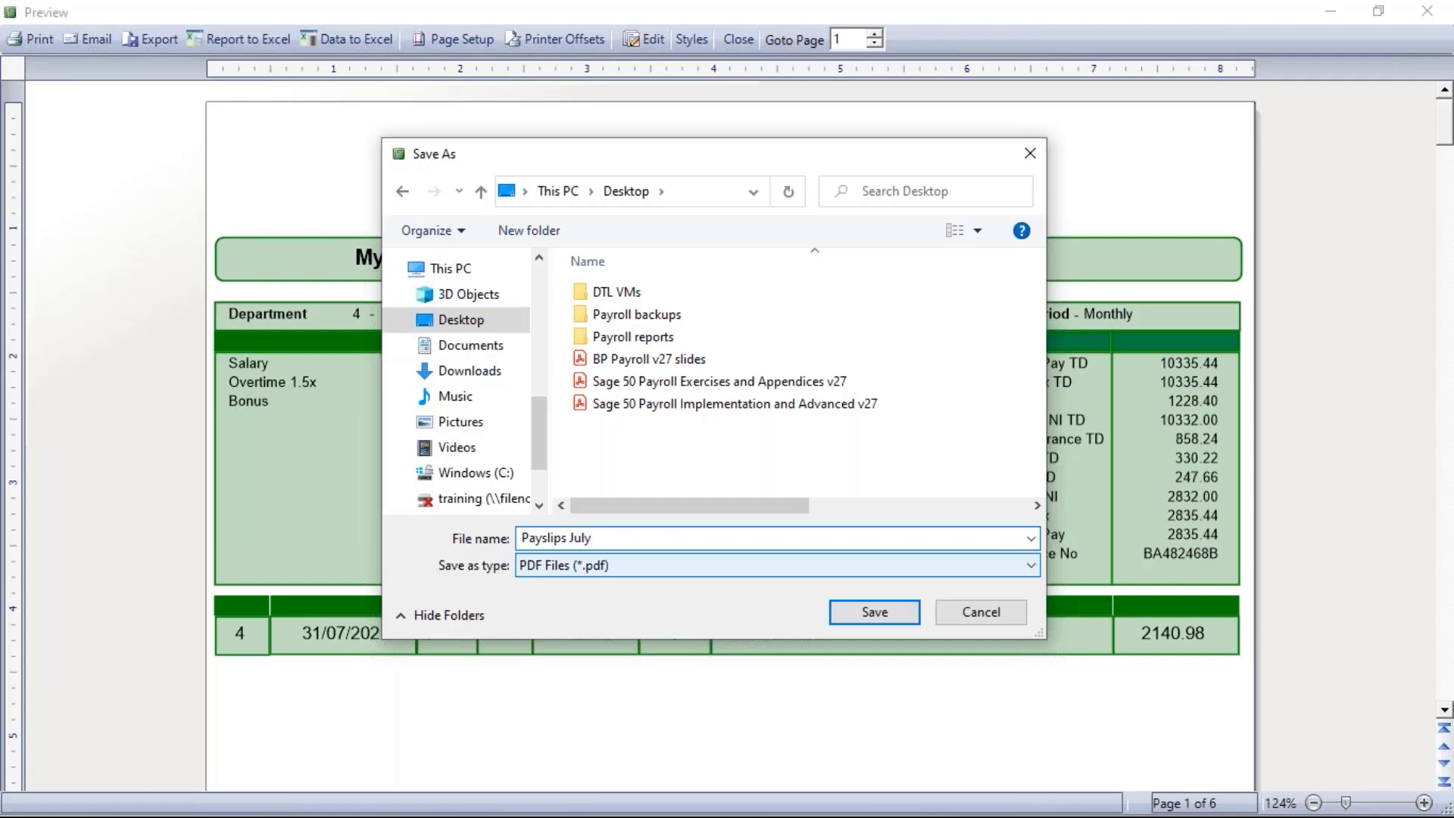
click(878, 612)
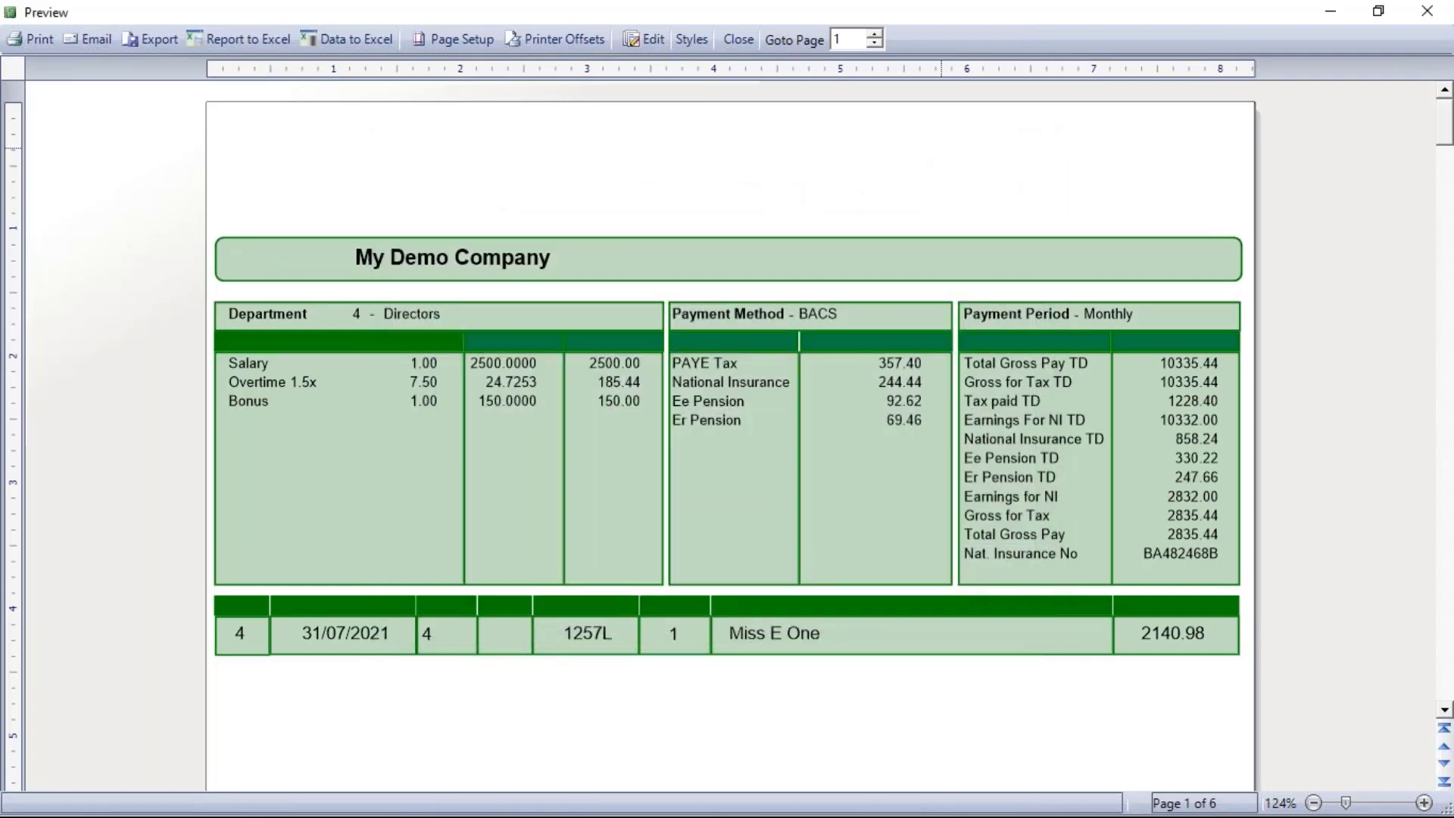
click(1335, 26)
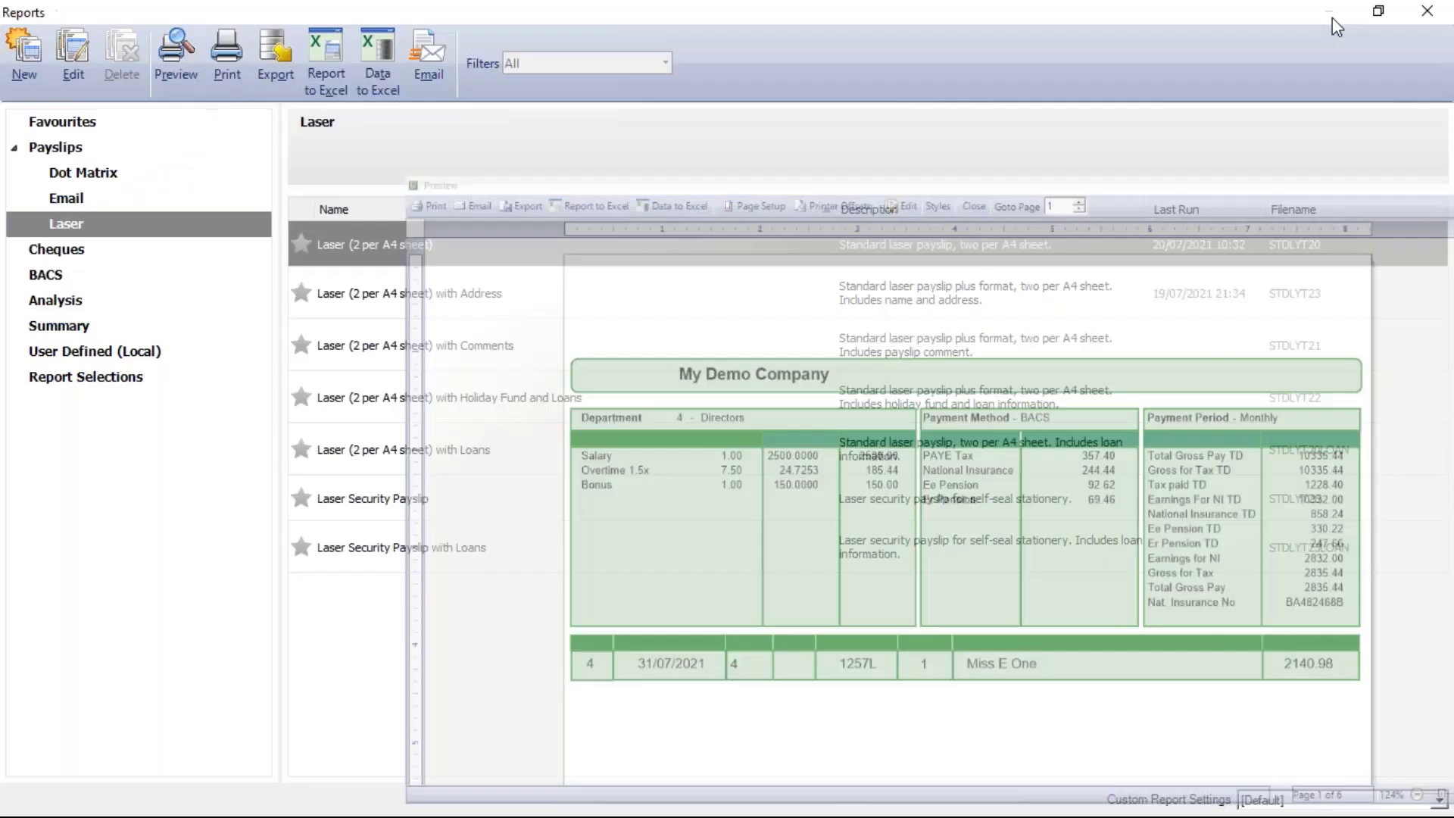
click(1352, 18)
Scroll through the six pages of Payslips July.pdf, then close Acrobat Reader
click(1331, 14)
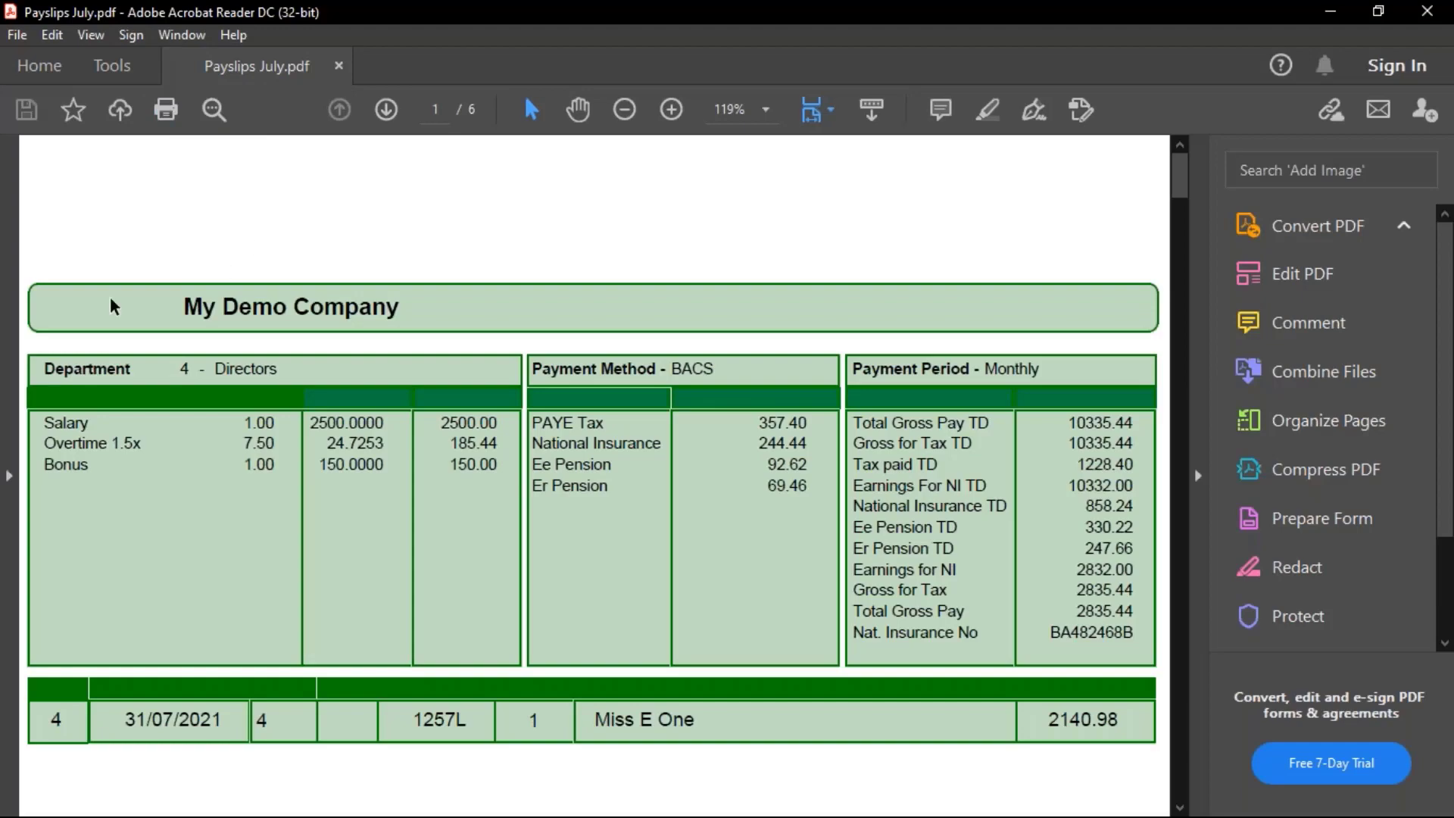
scroll(210, 328, down, 12)
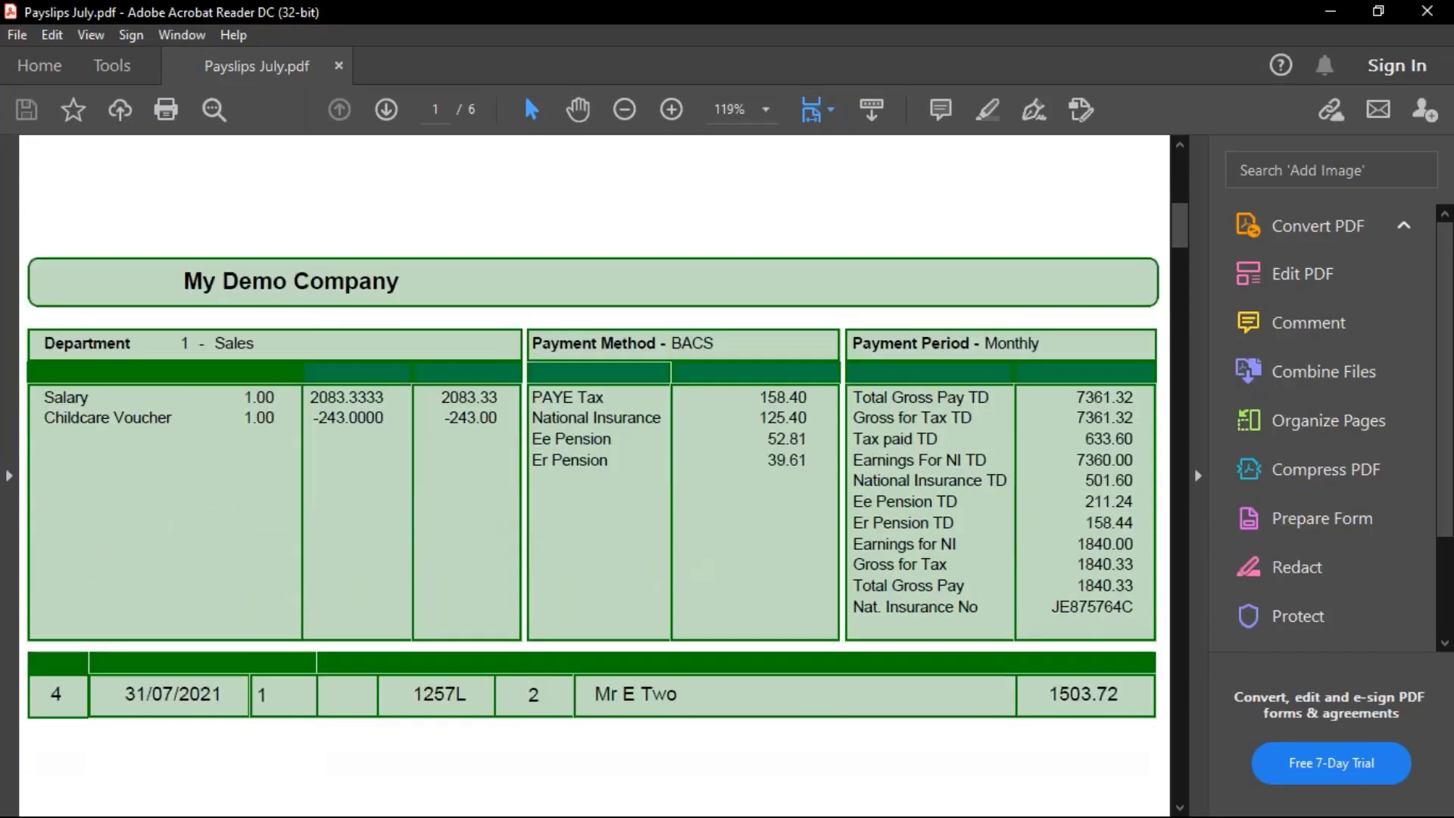
scroll(594, 379, down, 3)
scroll(594, 379, down, 12)
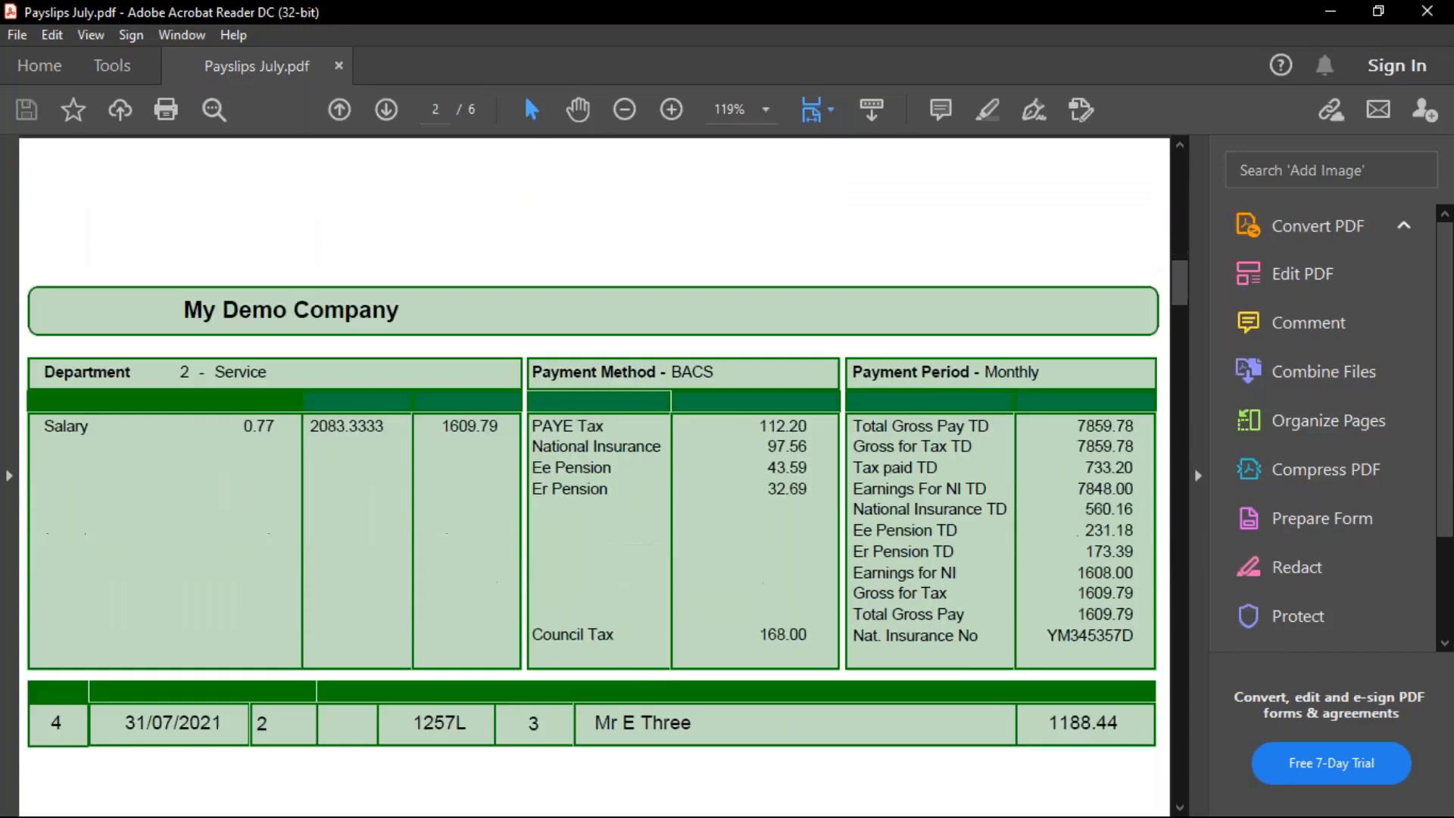
scroll(595, 476, down, 2)
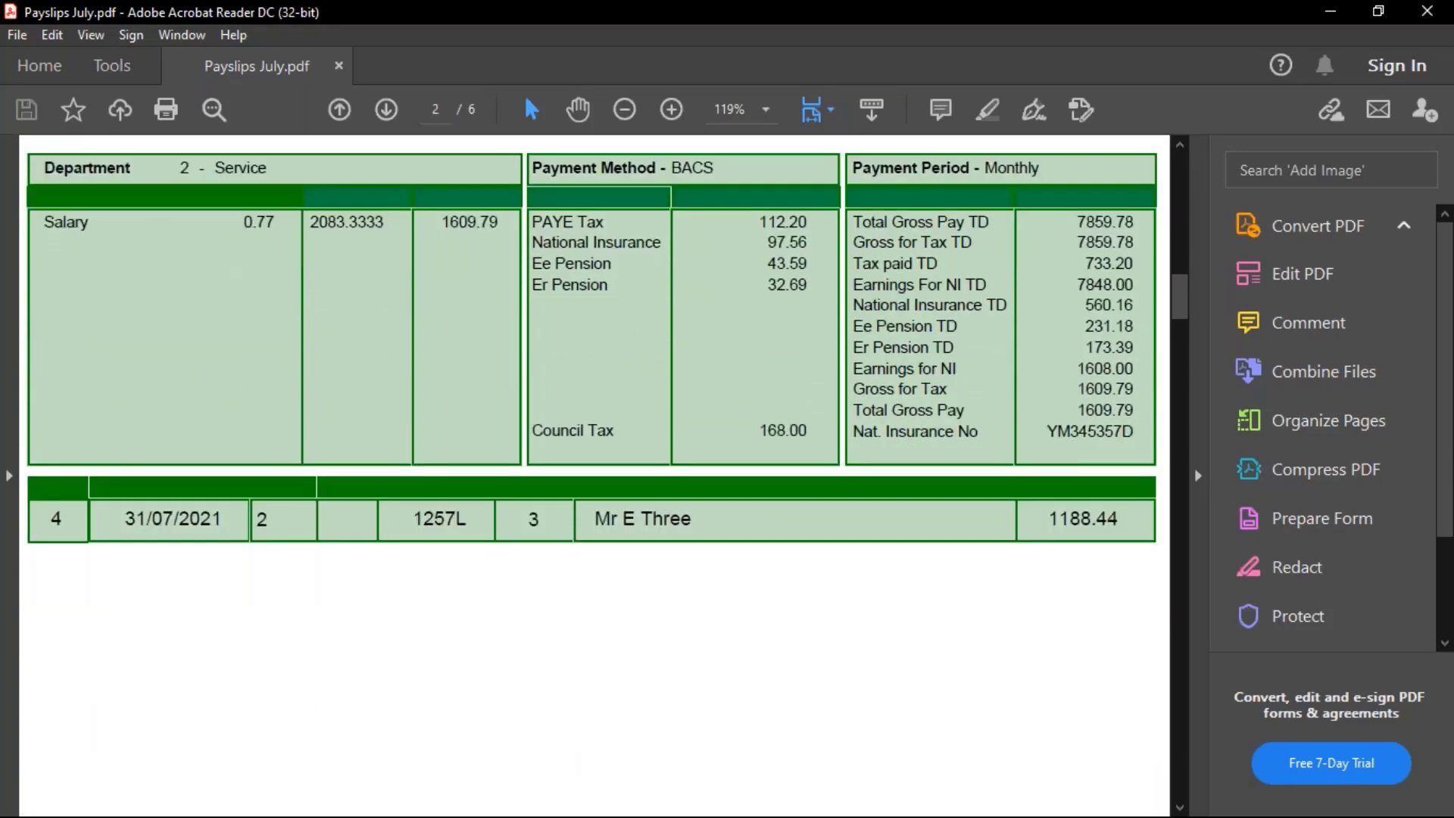
scroll(220, 321, up, 20)
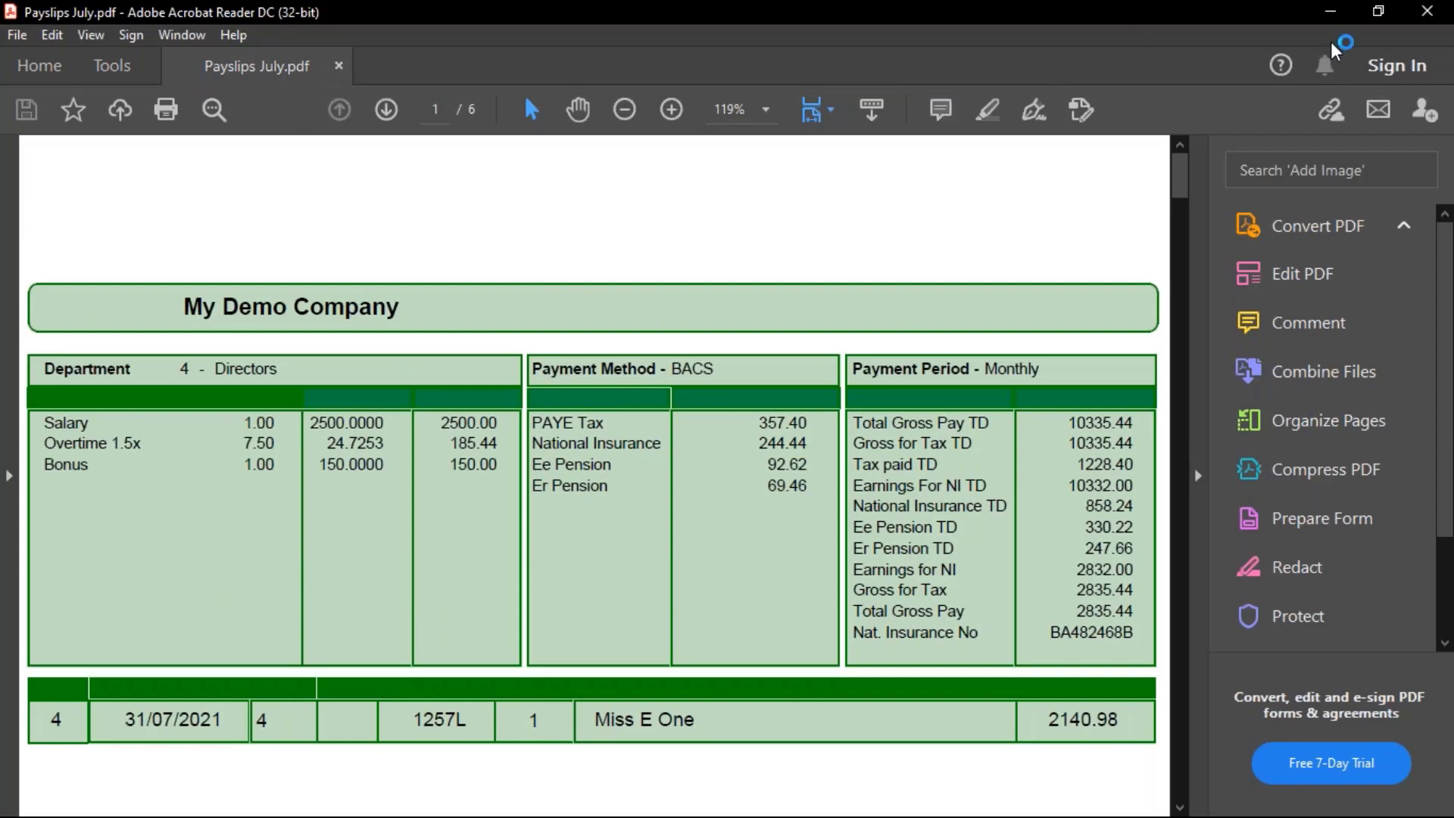
click(1434, 15)
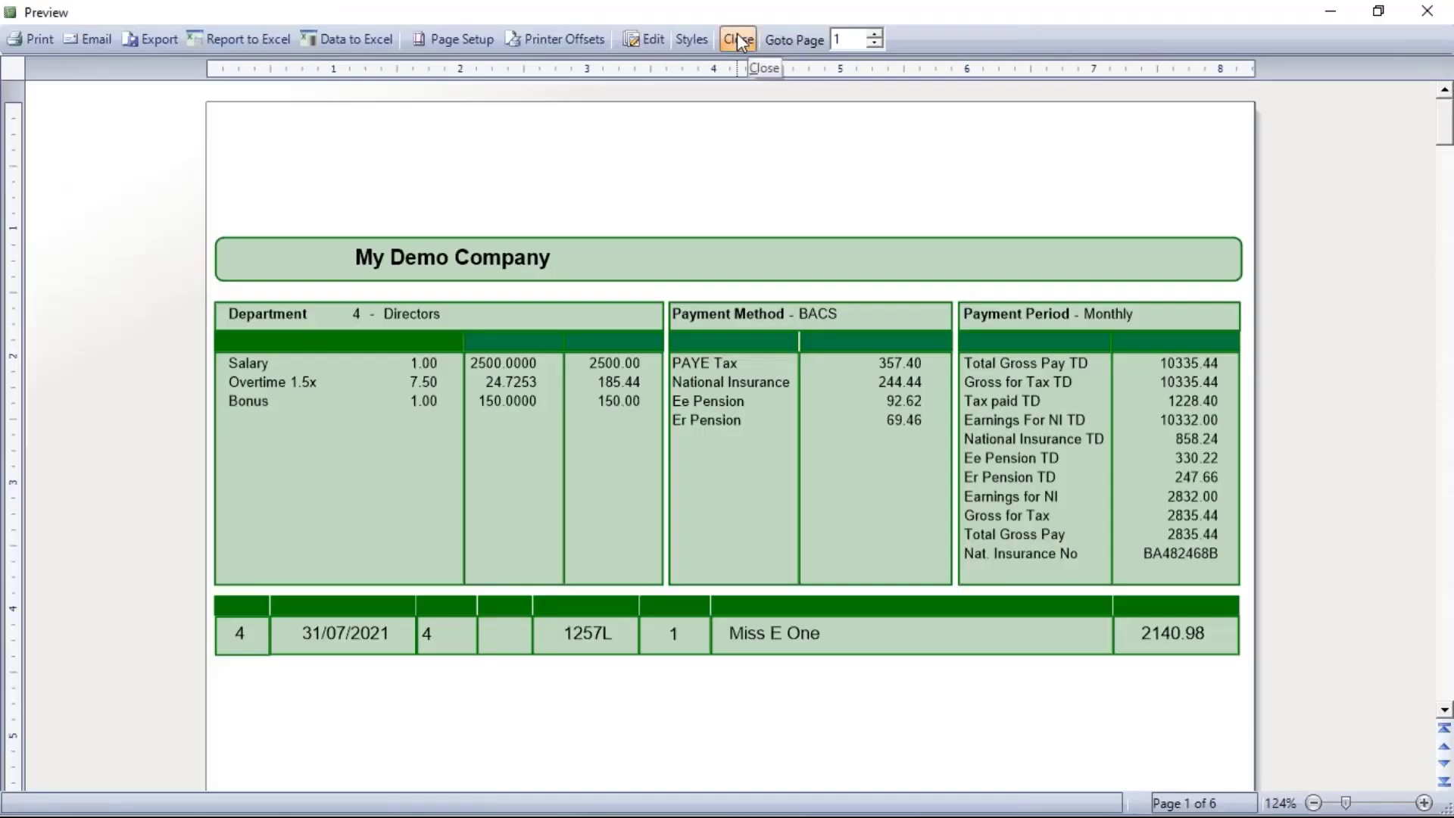
Close the payslip preview, run Pre-update Reports, and bring up the Pre update report selection
click(738, 42)
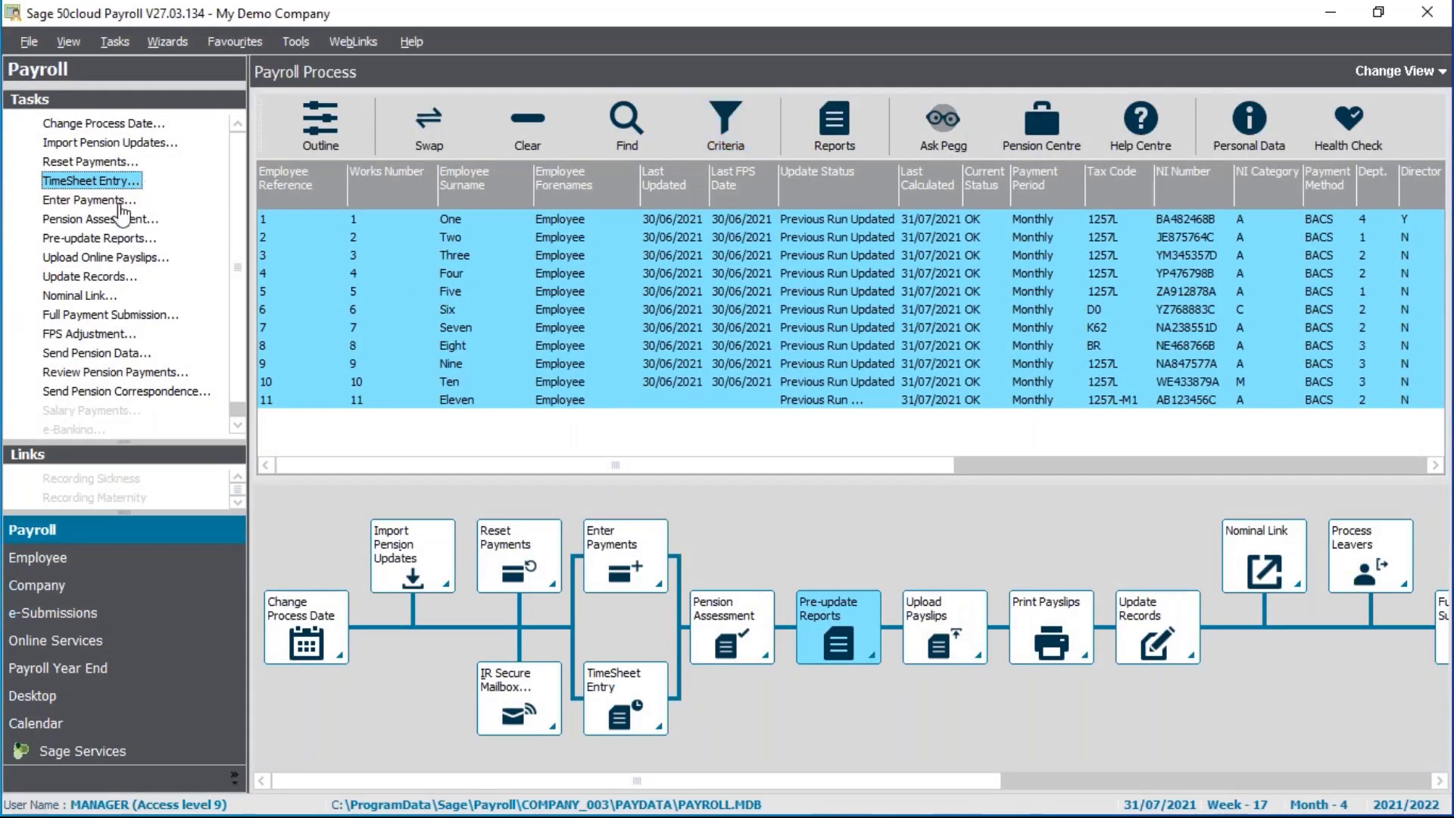
click(74, 239)
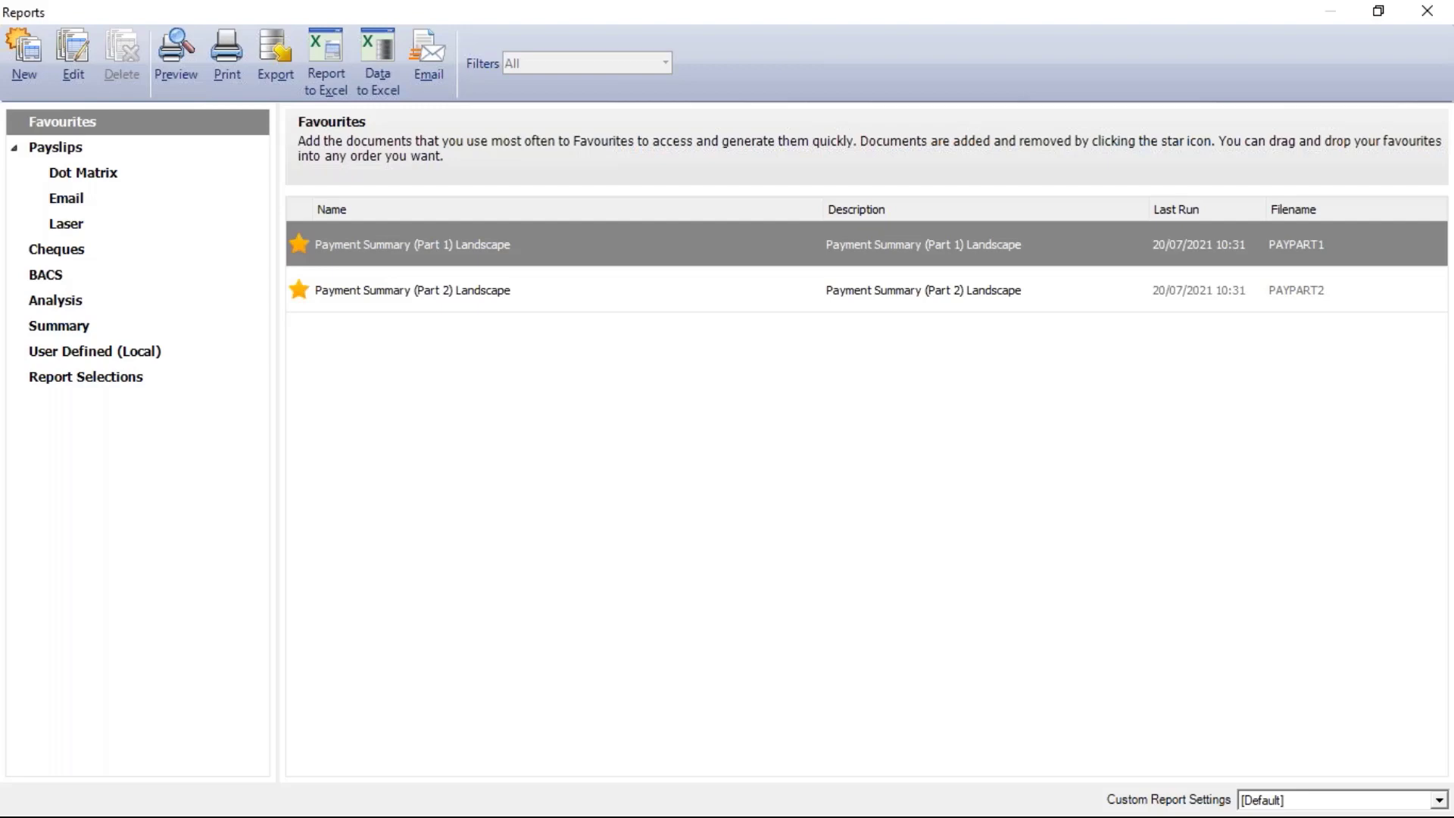
click(120, 383)
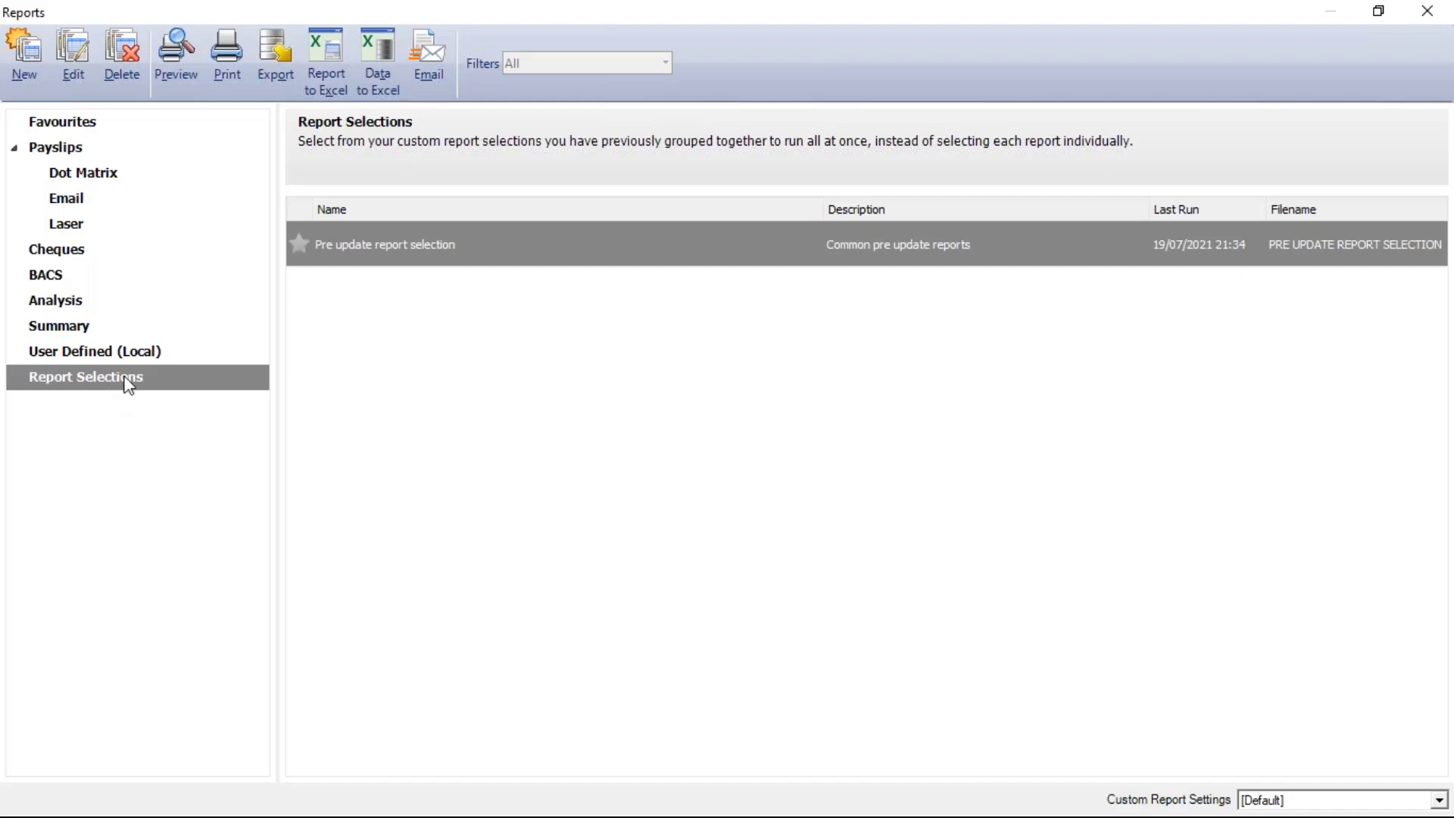
mouse_move(417, 250)
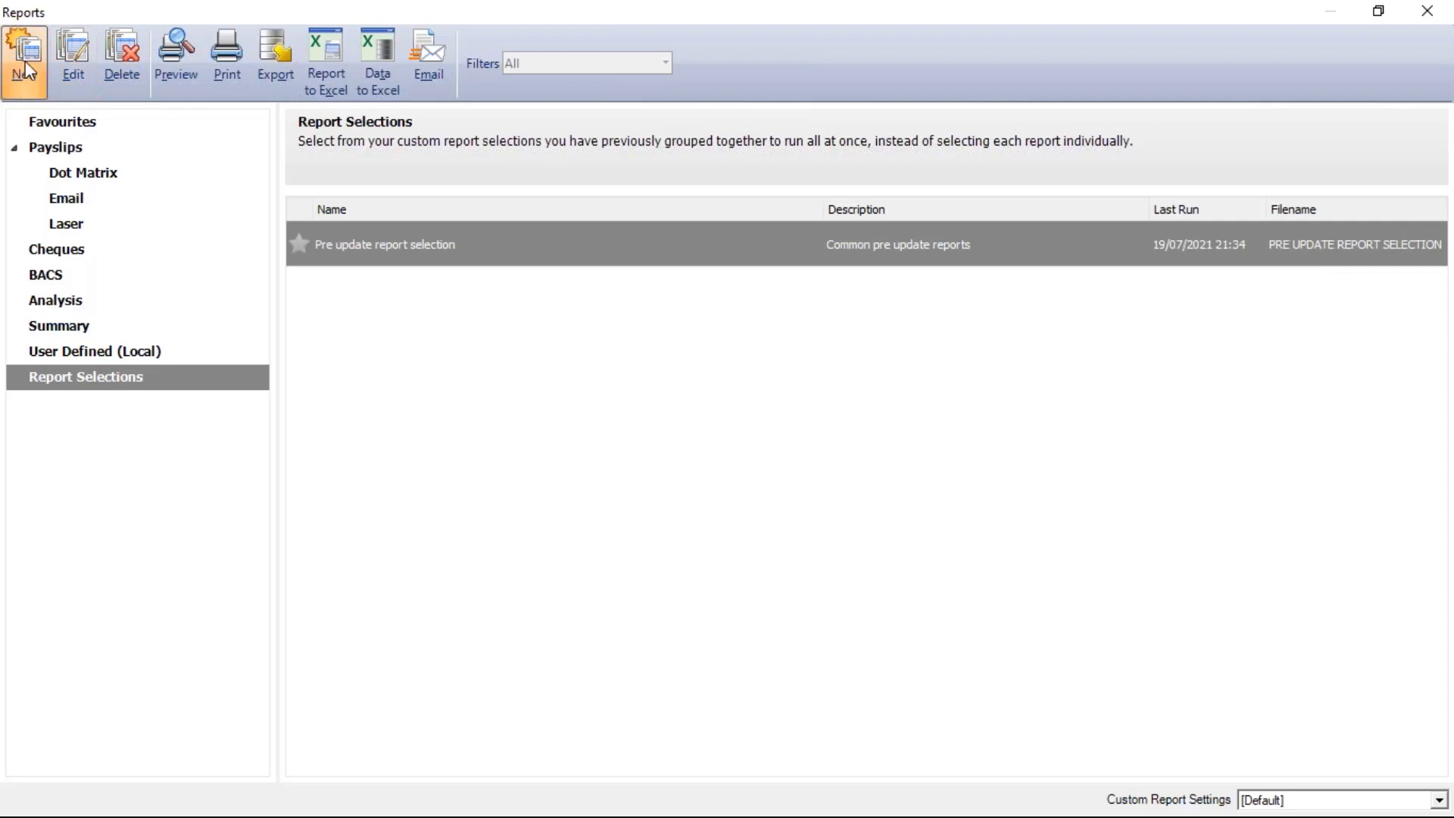
Confirm the selection holds Payment Summary Parts 1 and 2, Pensions - Current and Update Records Check, then preview it
click(66, 56)
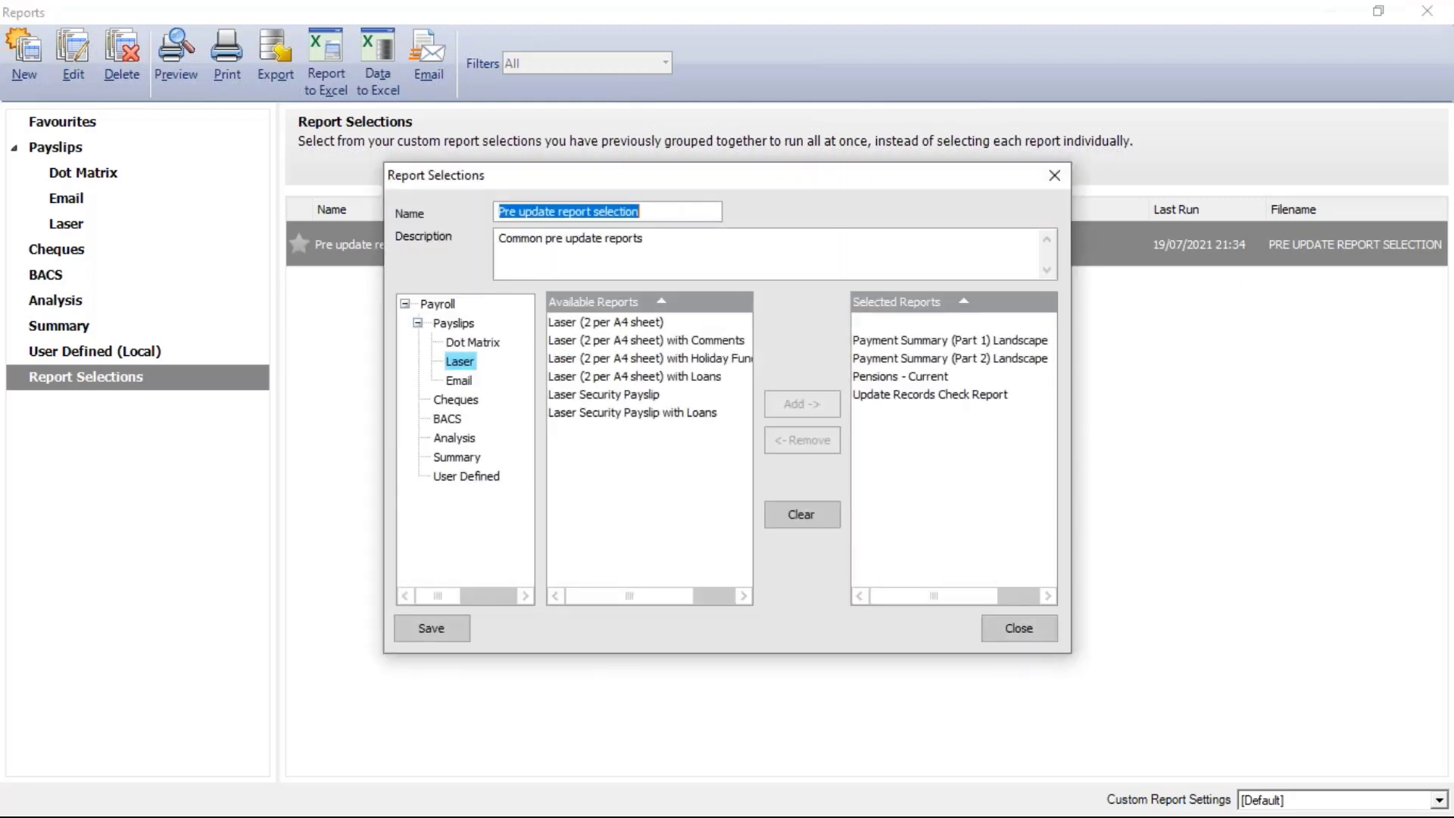
click(901, 324)
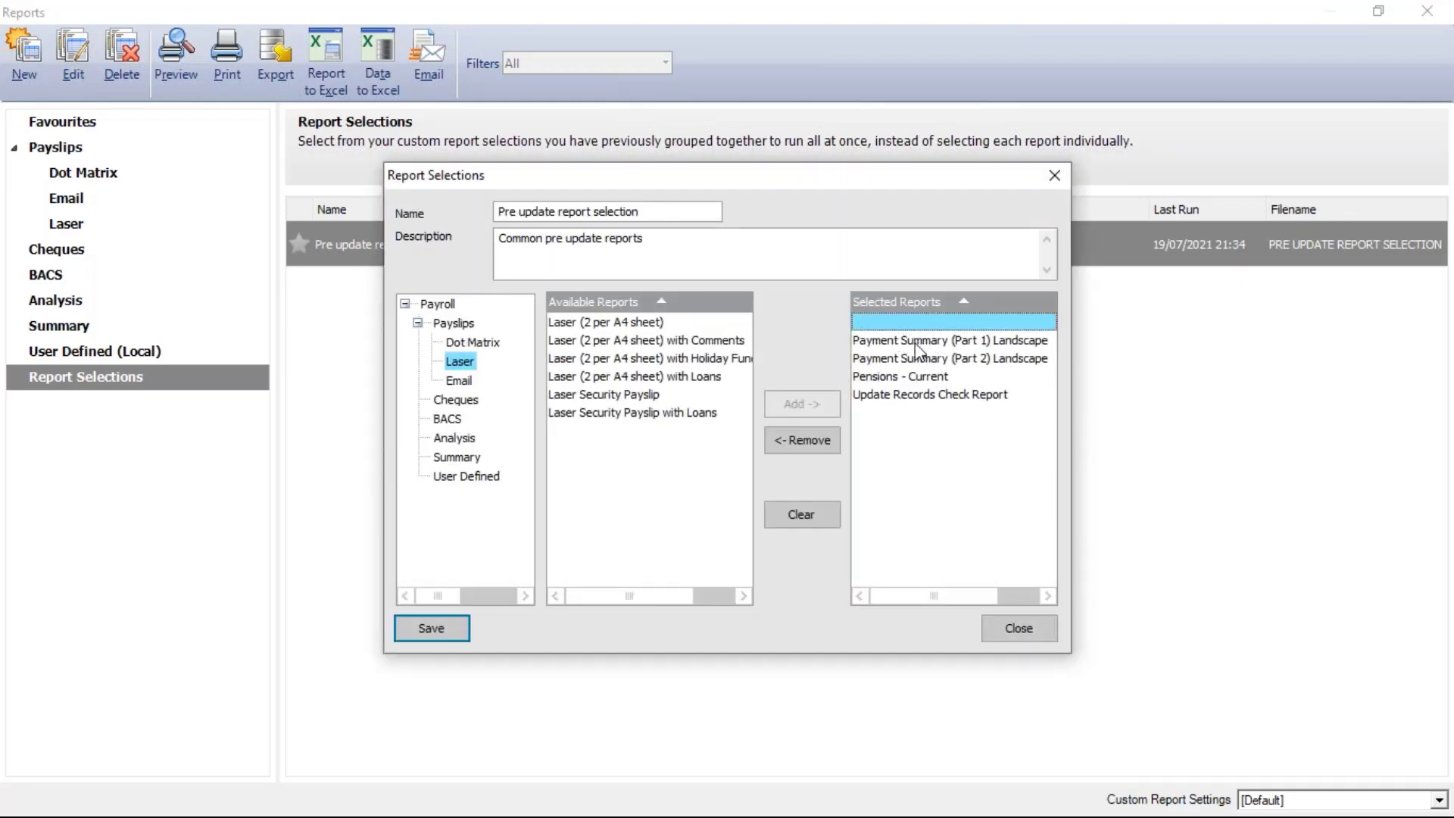
click(919, 342)
click(917, 359)
click(918, 377)
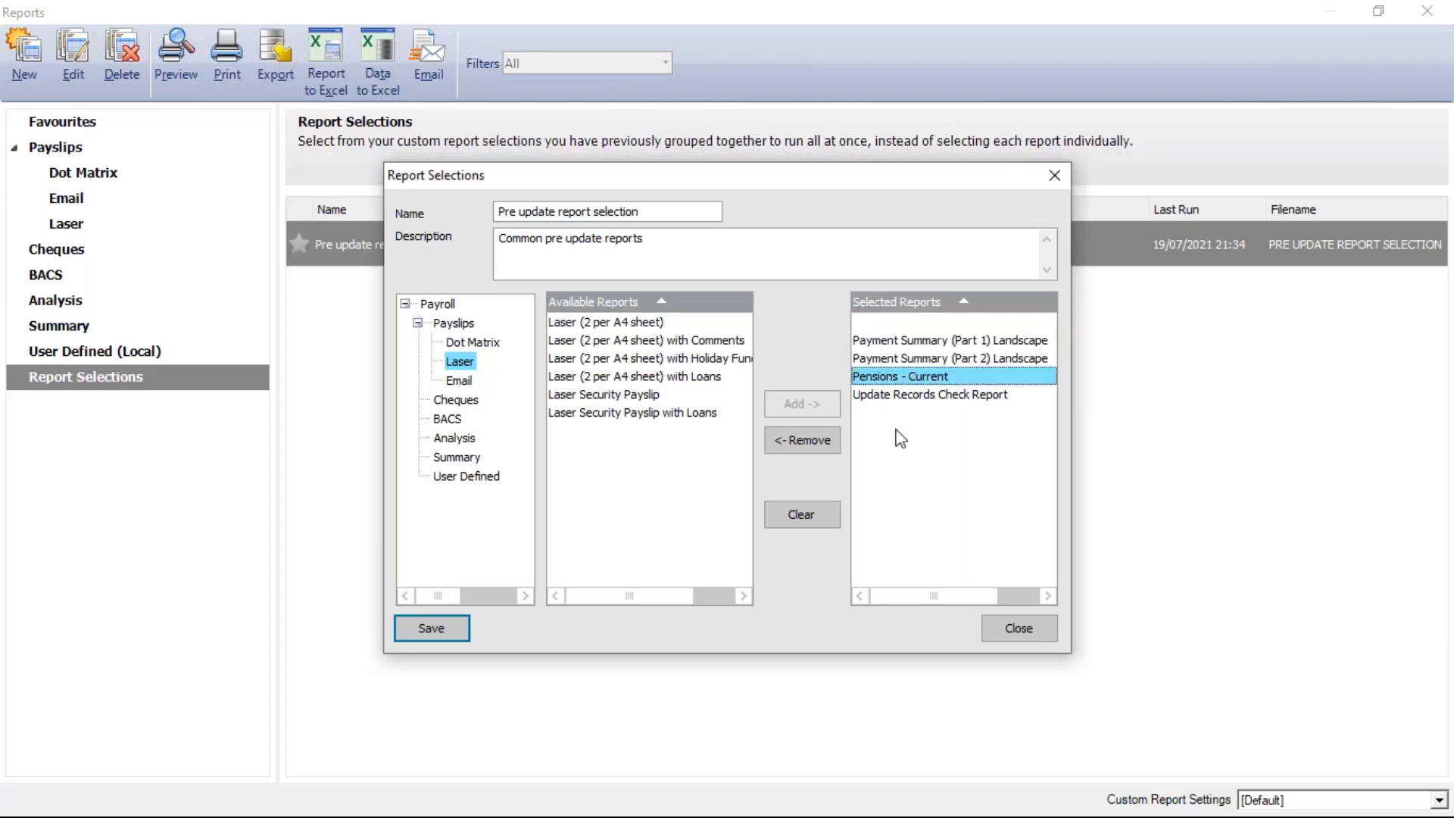
click(906, 397)
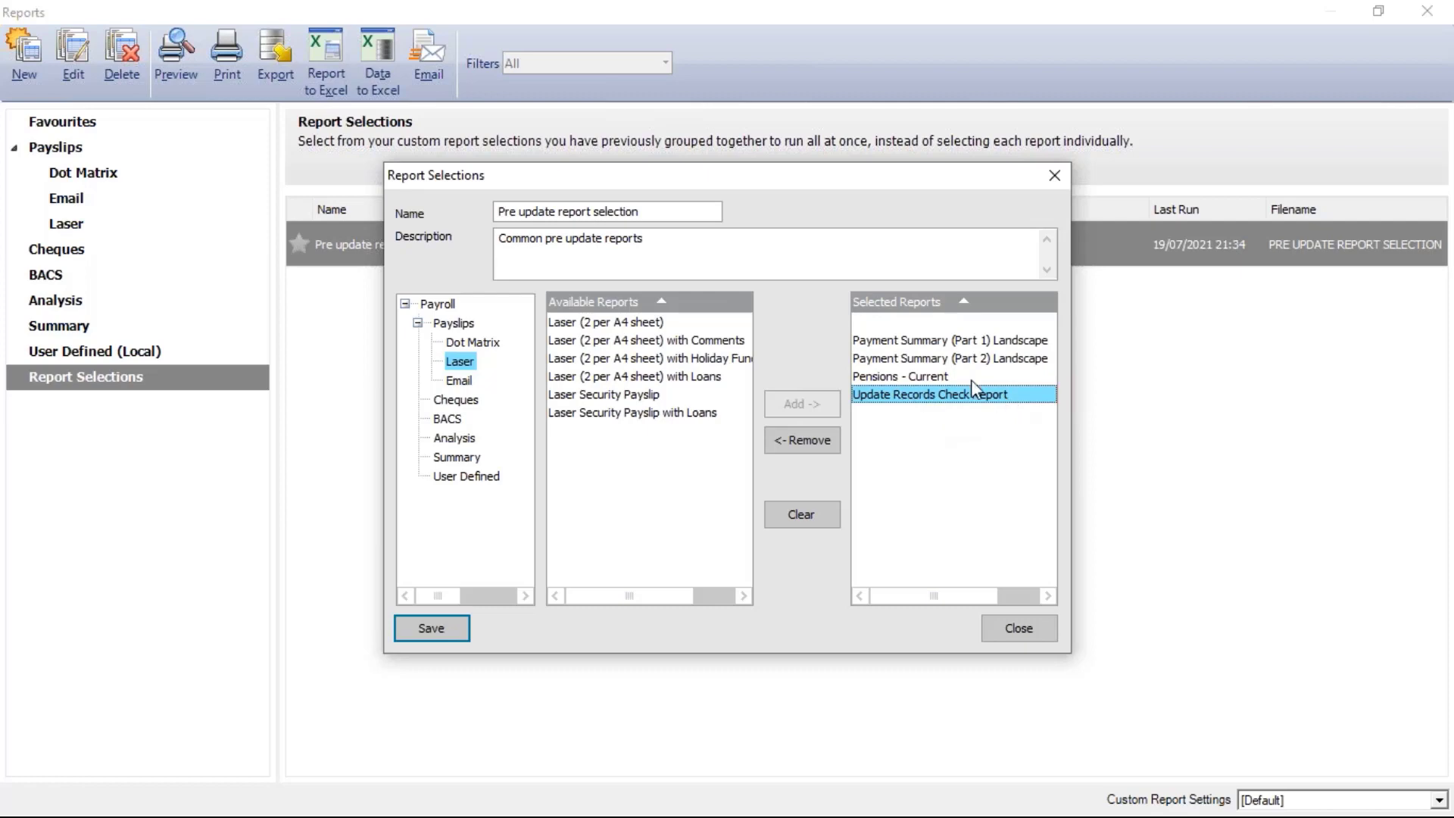
click(1033, 638)
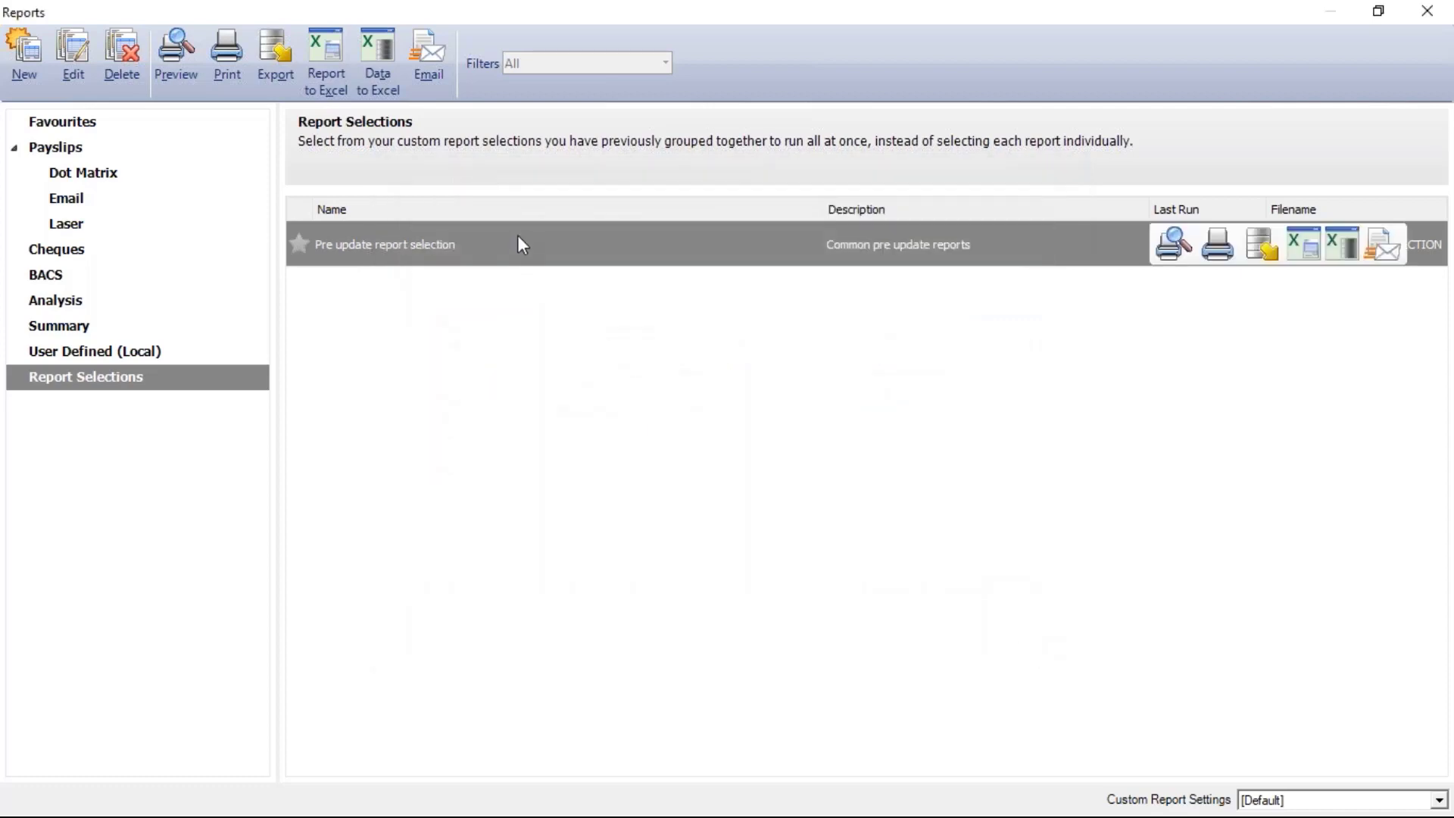
click(188, 61)
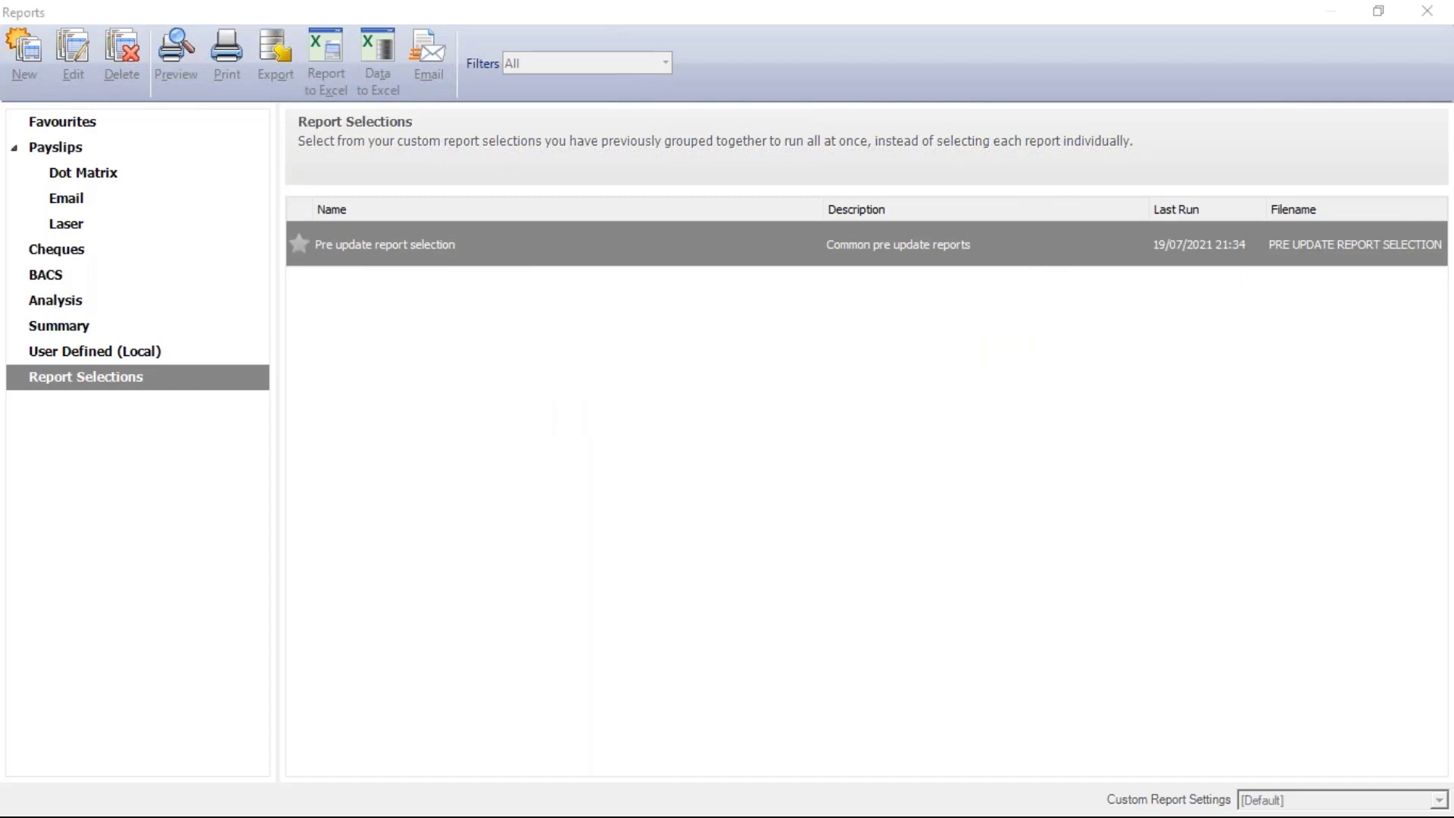
click(915, 485)
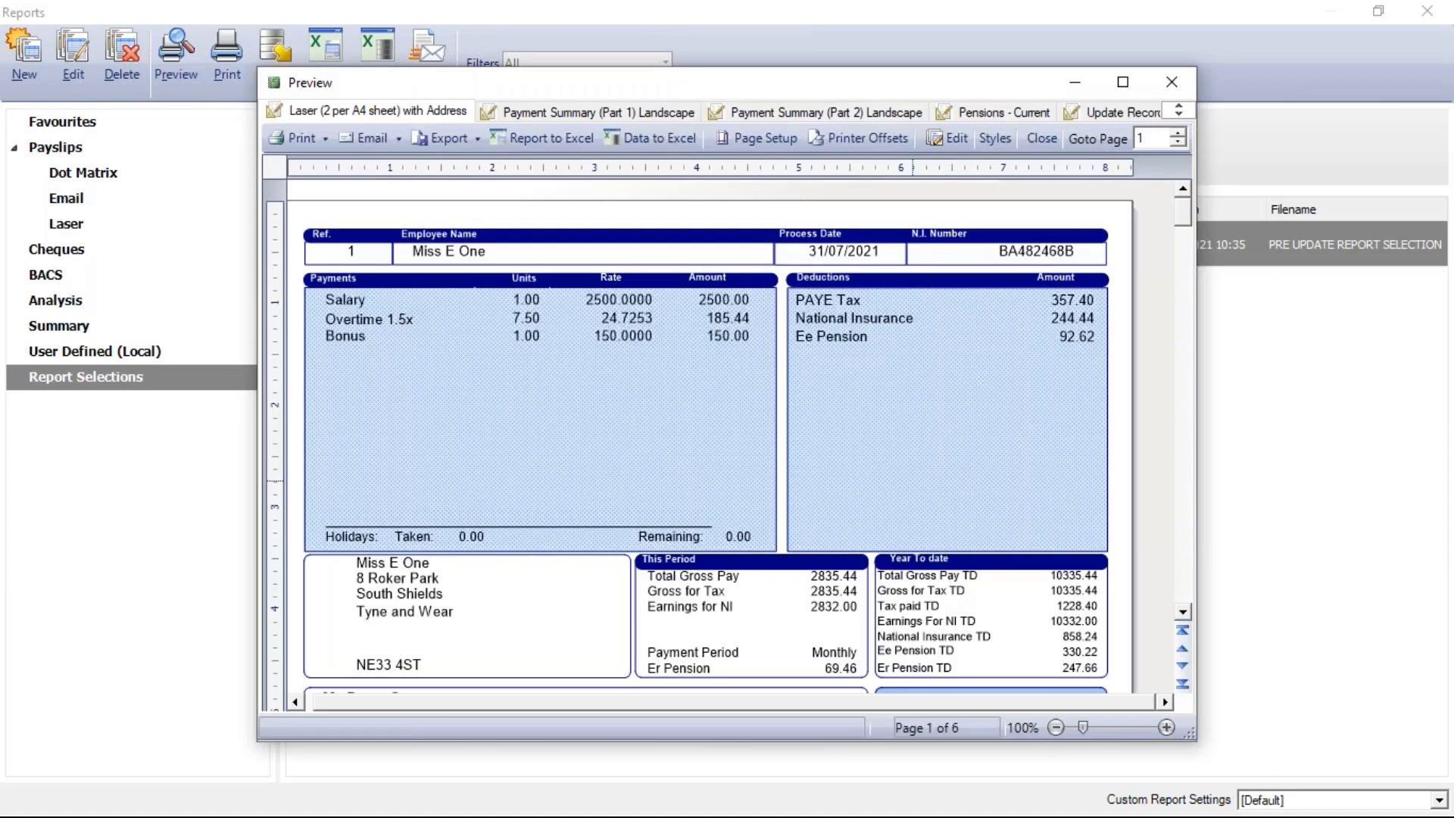
Maximise the combined preview and view Payment Summary Parts 1 and 2, Pensions - Current, and Update Records Check tabs
click(1123, 82)
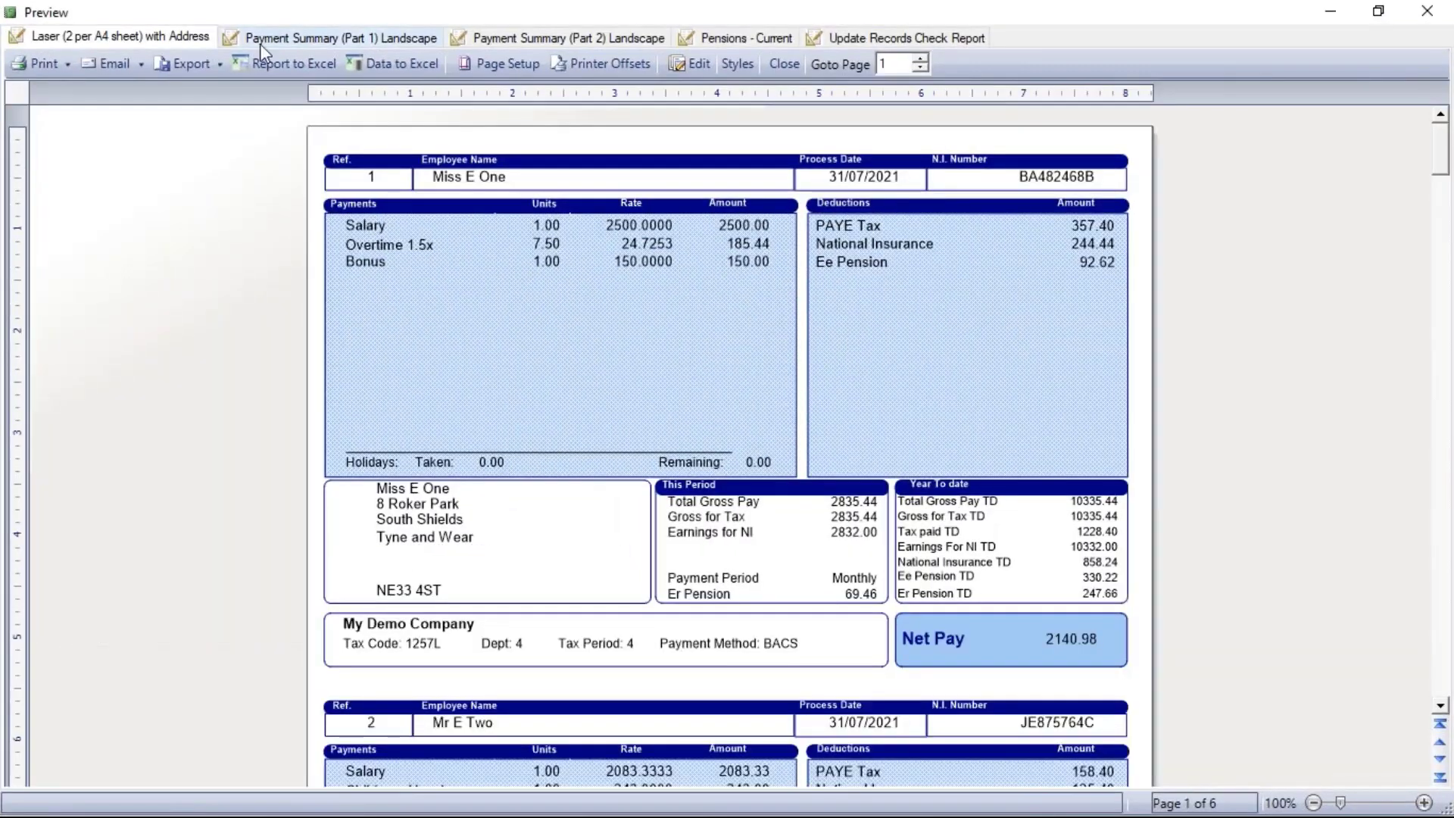
click(302, 38)
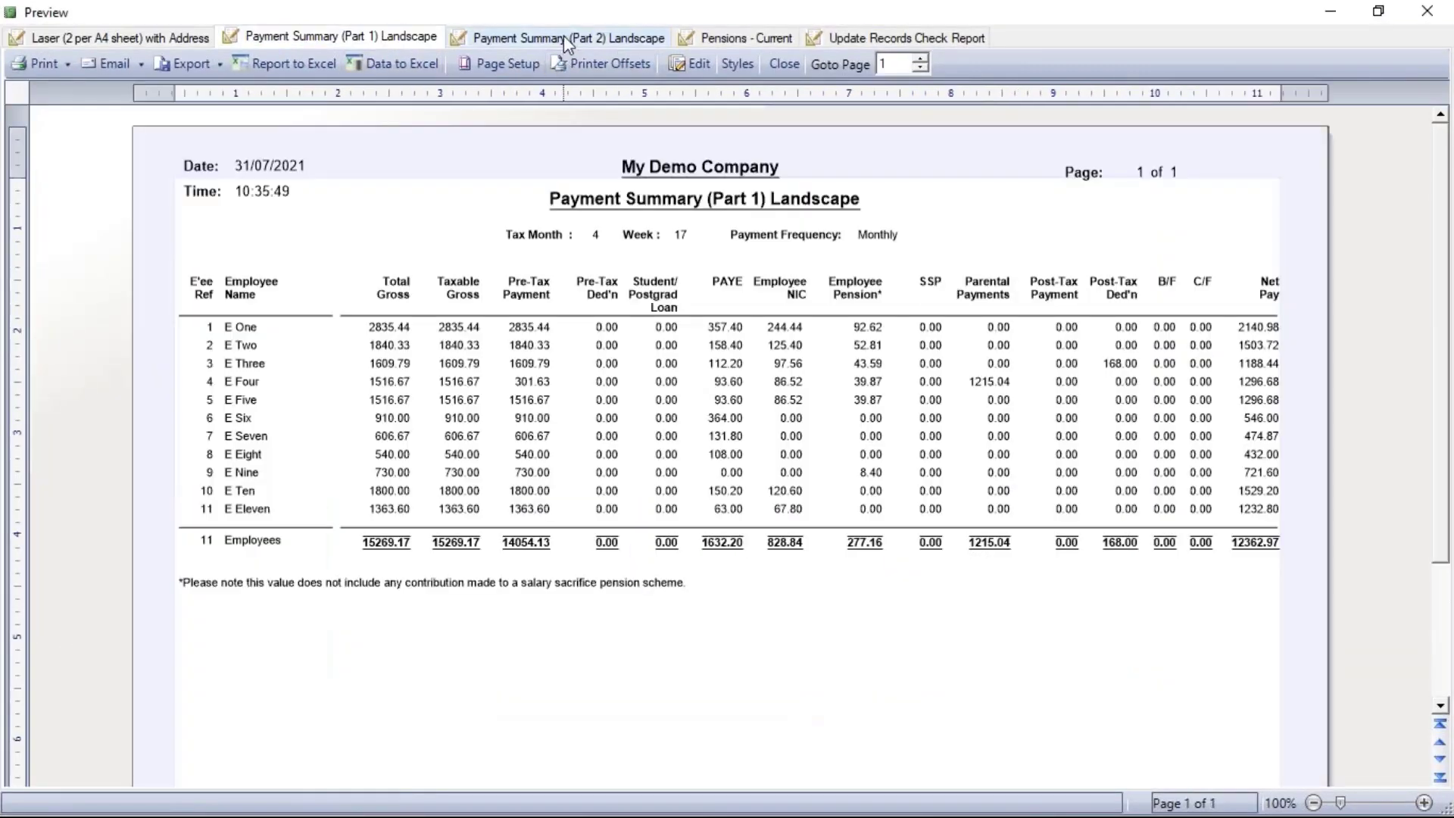
click(564, 37)
click(729, 35)
click(864, 37)
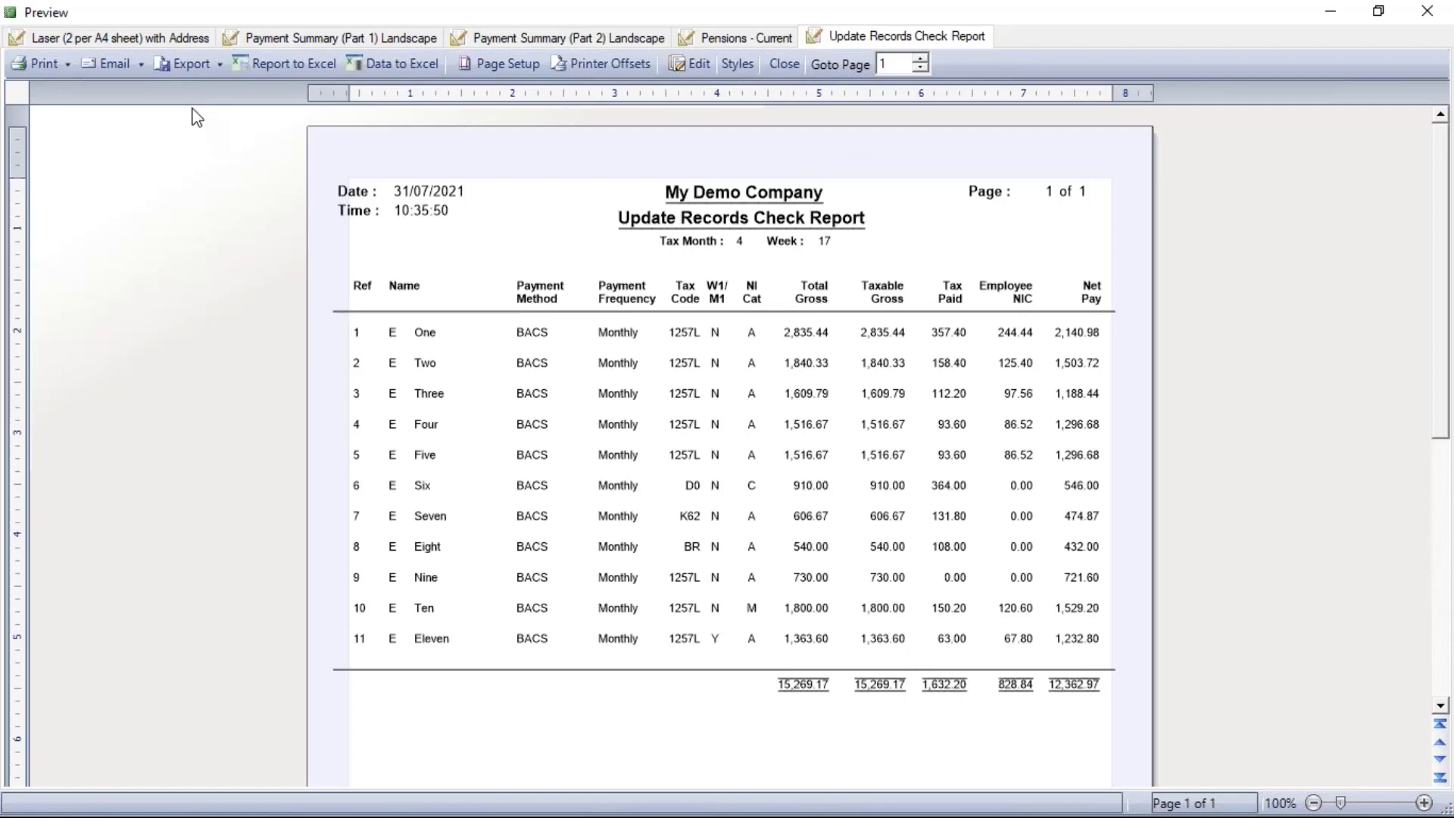
Export all reports as one PDF, 'July reports pack', on the Desktop, then close Preview and Reports
click(221, 65)
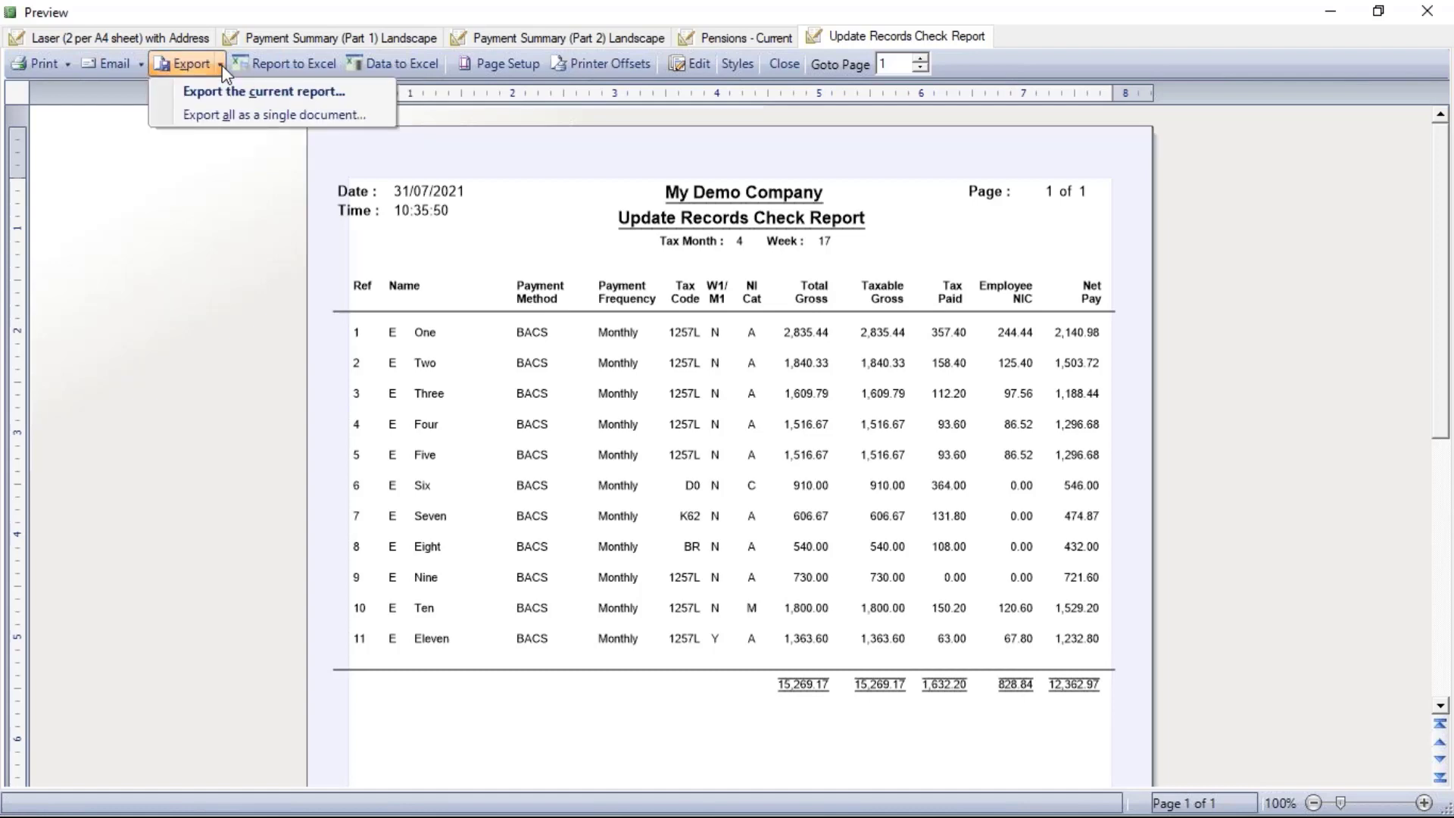
click(266, 120)
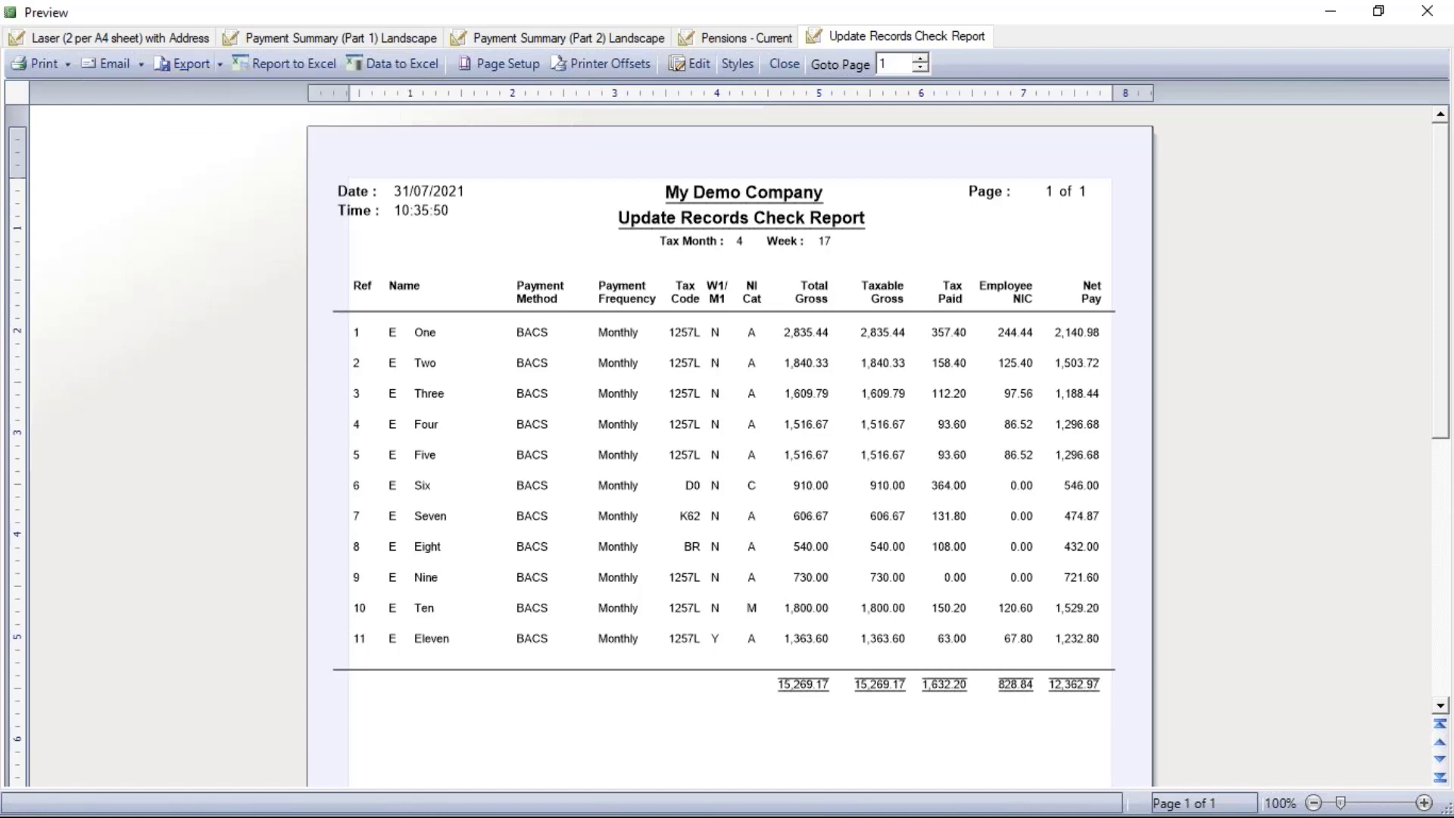
click(563, 534)
text(July reports pack)
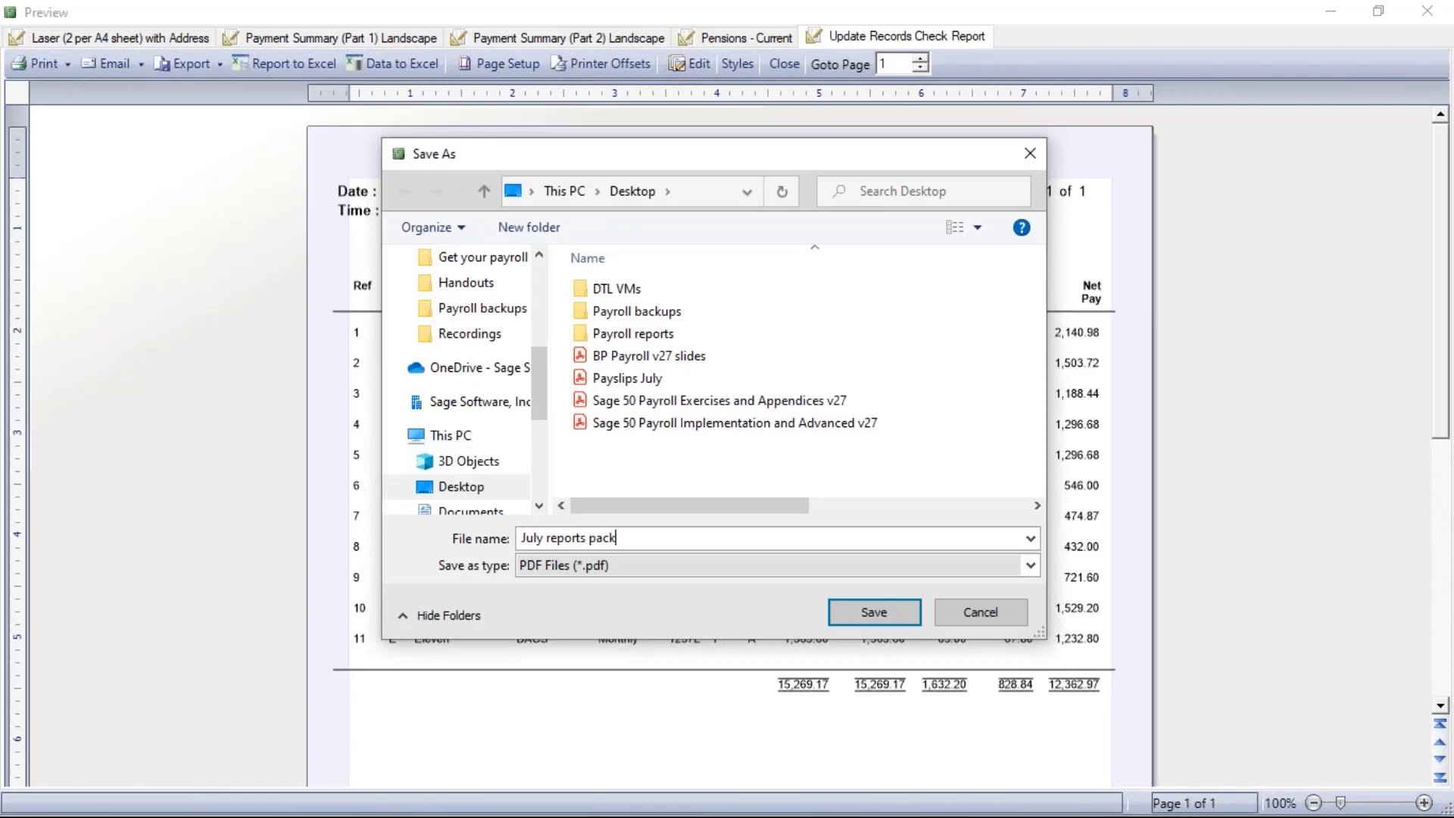
click(882, 612)
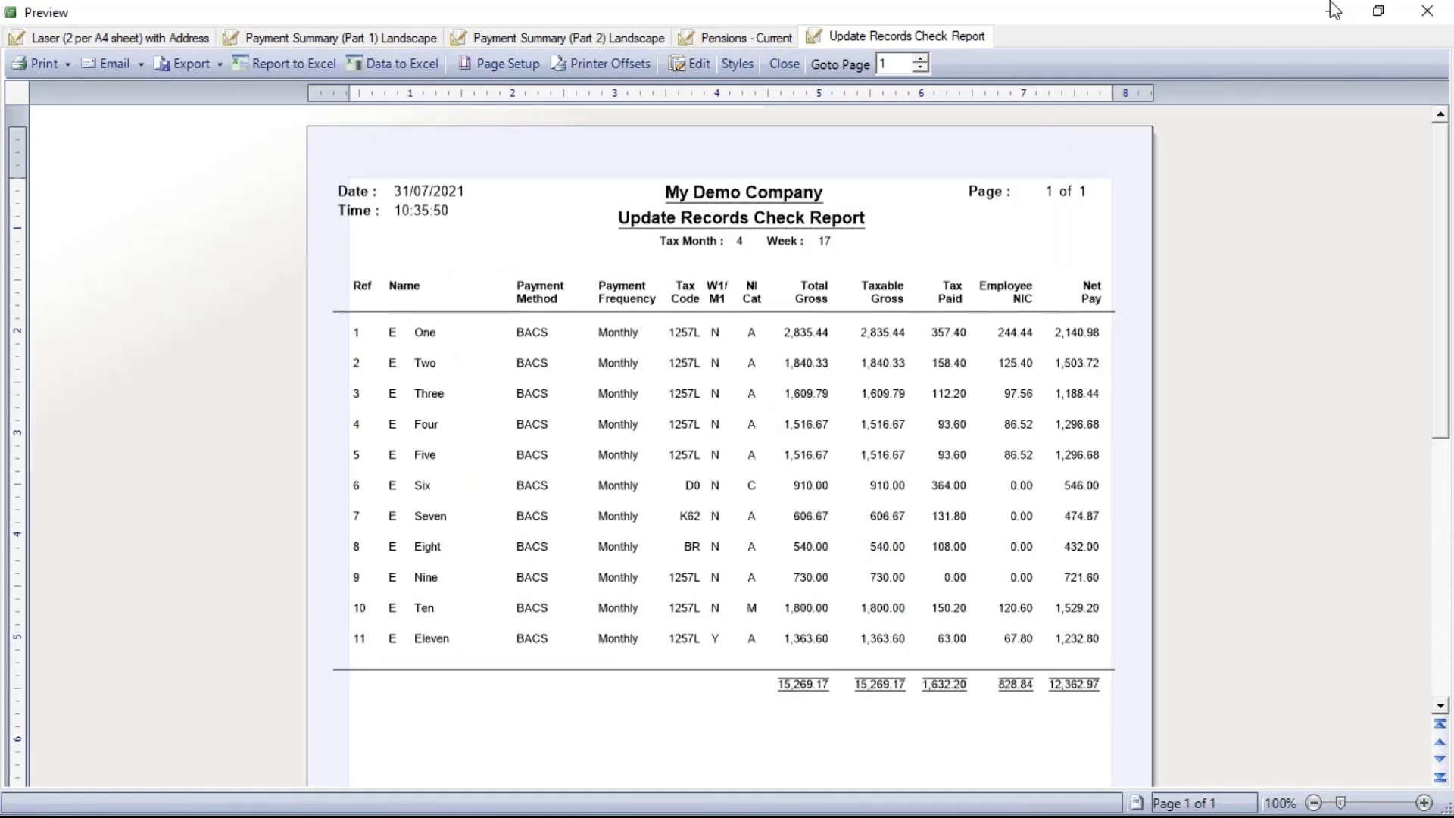
click(1437, 14)
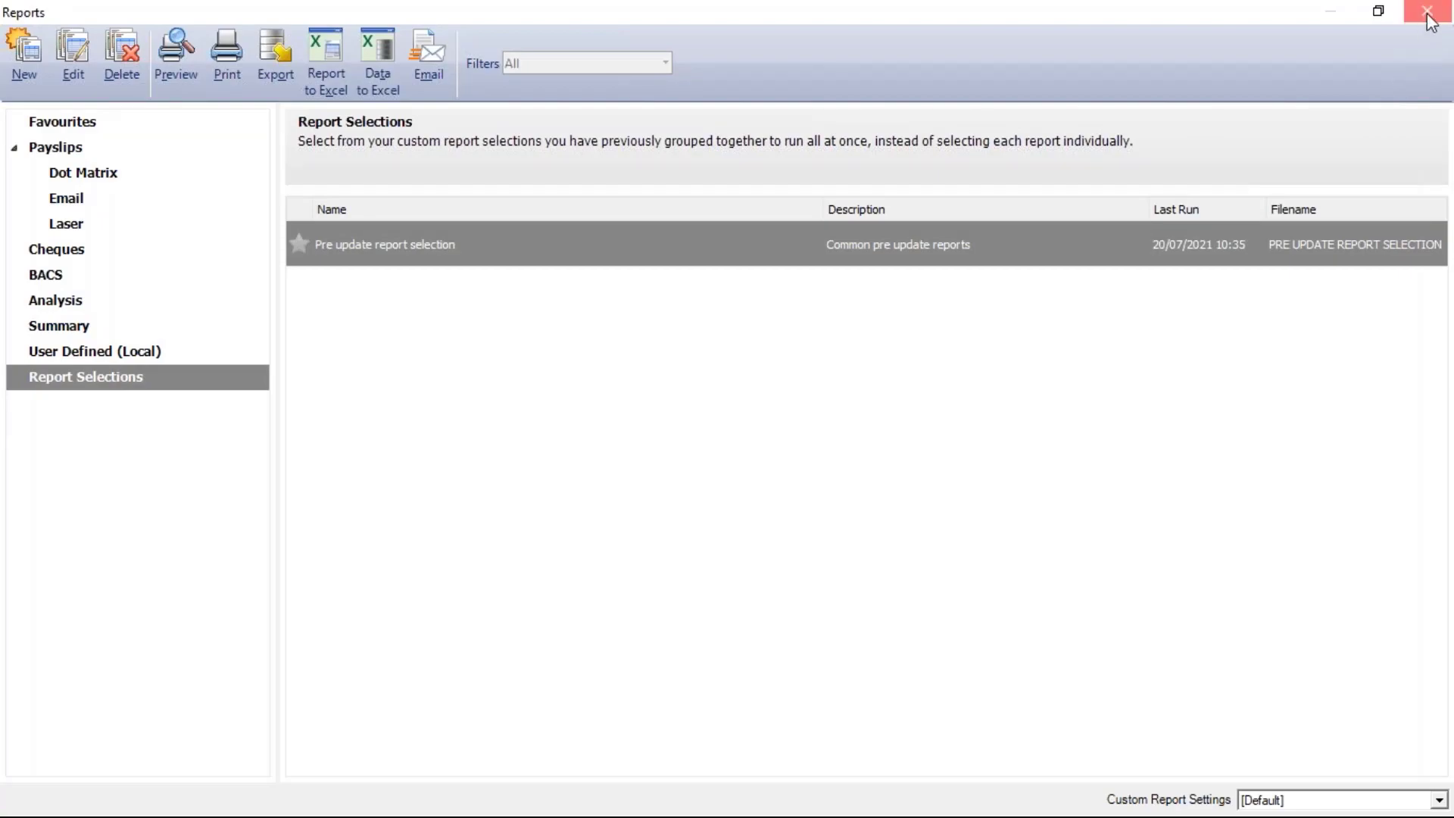
click(1429, 11)
Page through all 10 pages of July reports pack.pdf at 66.7% zoom, then close Acrobat
click(1333, 13)
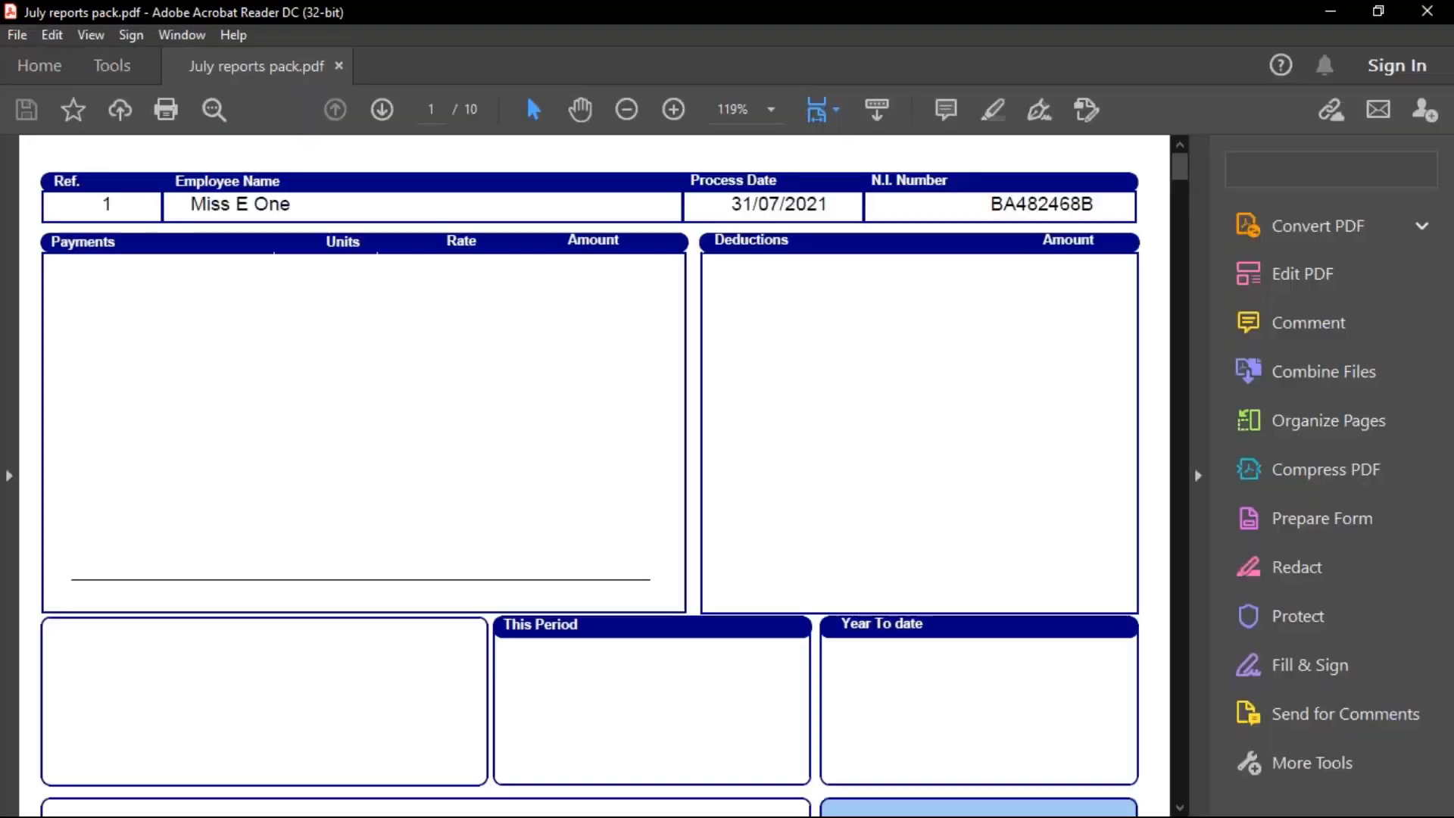
click(626, 110)
click(382, 110)
click(381, 110)
click(382, 110)
click(381, 110)
click(381, 110)
click(382, 110)
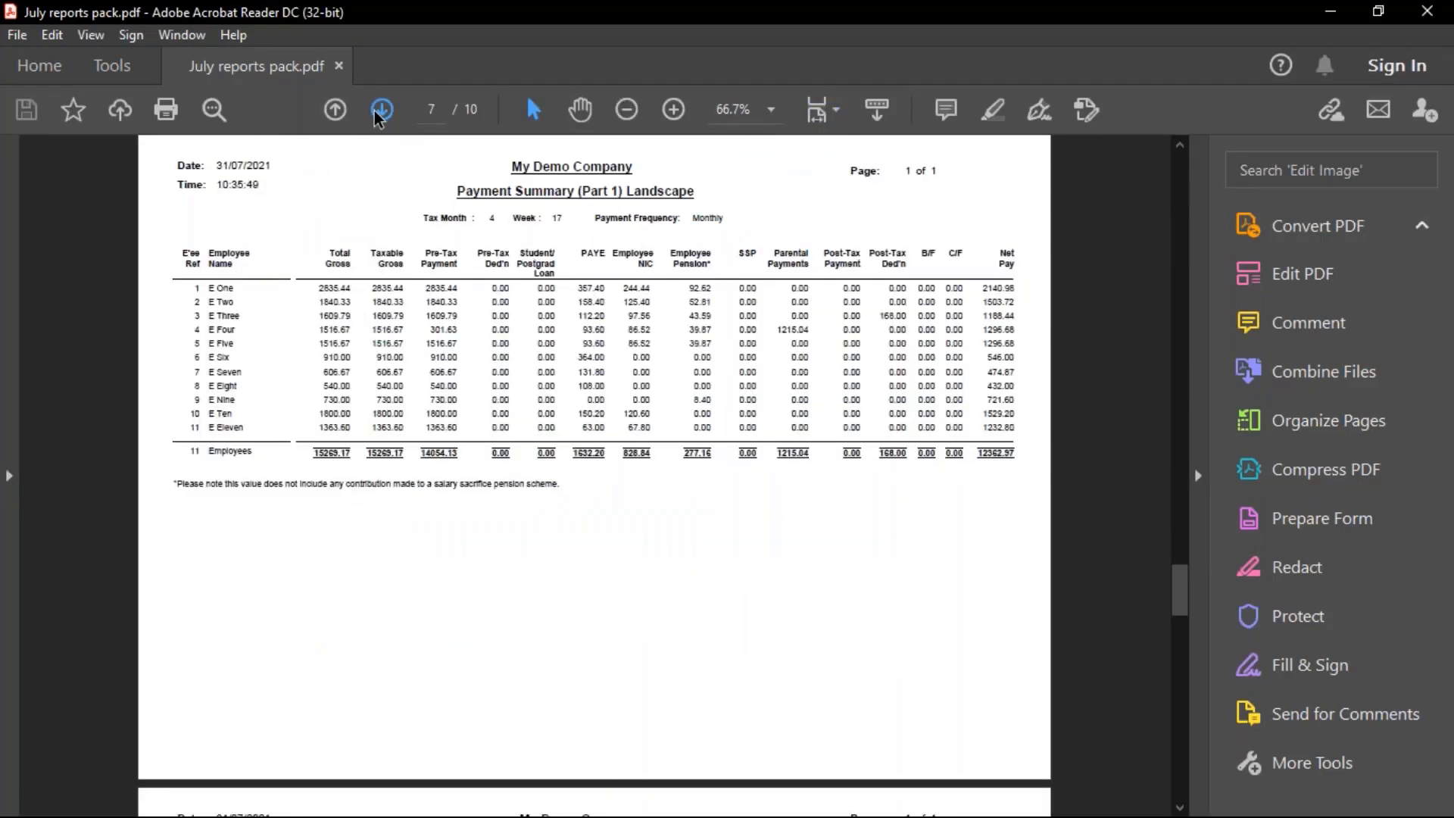
click(382, 110)
click(382, 110)
click(378, 111)
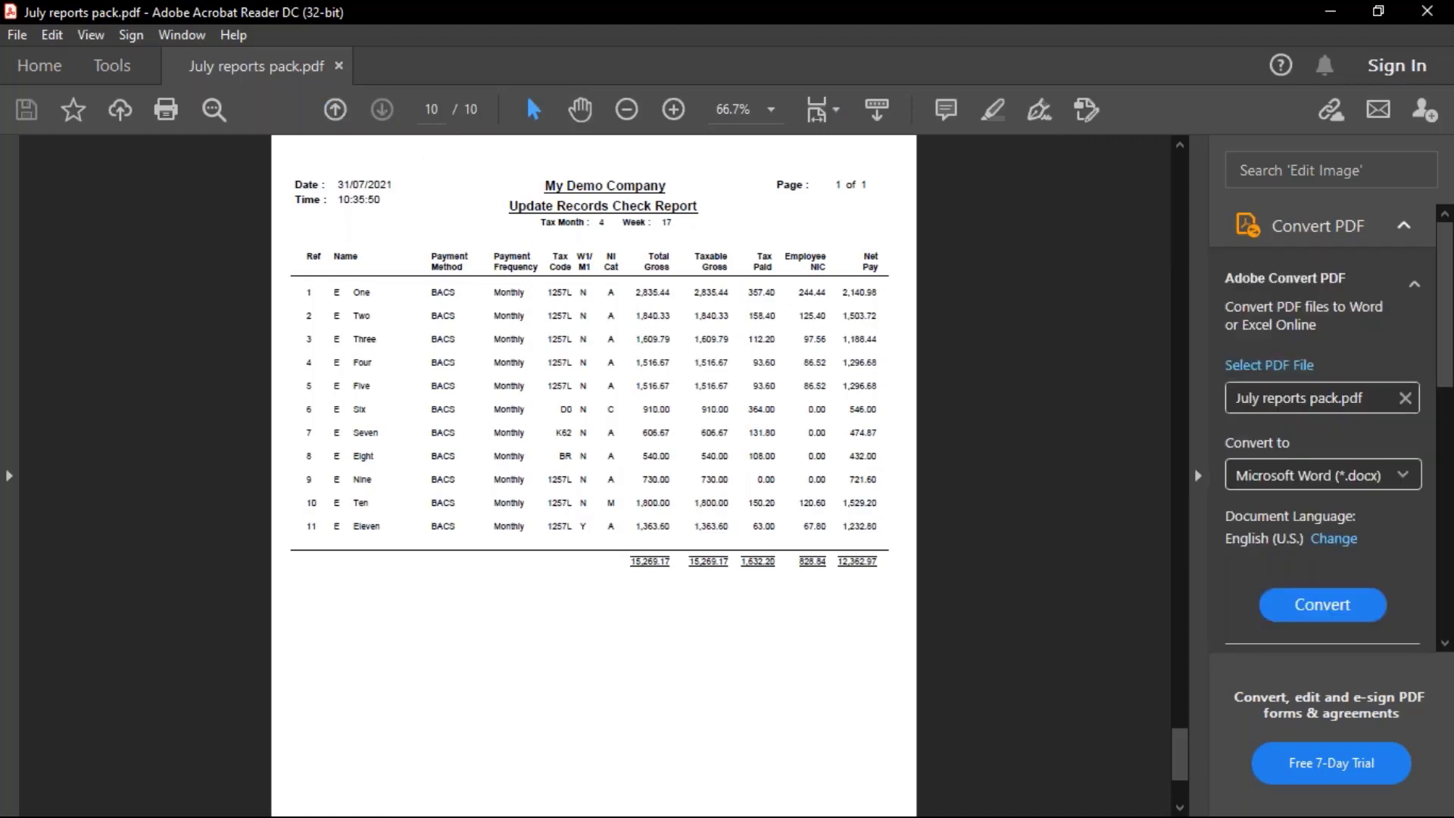
click(1420, 18)
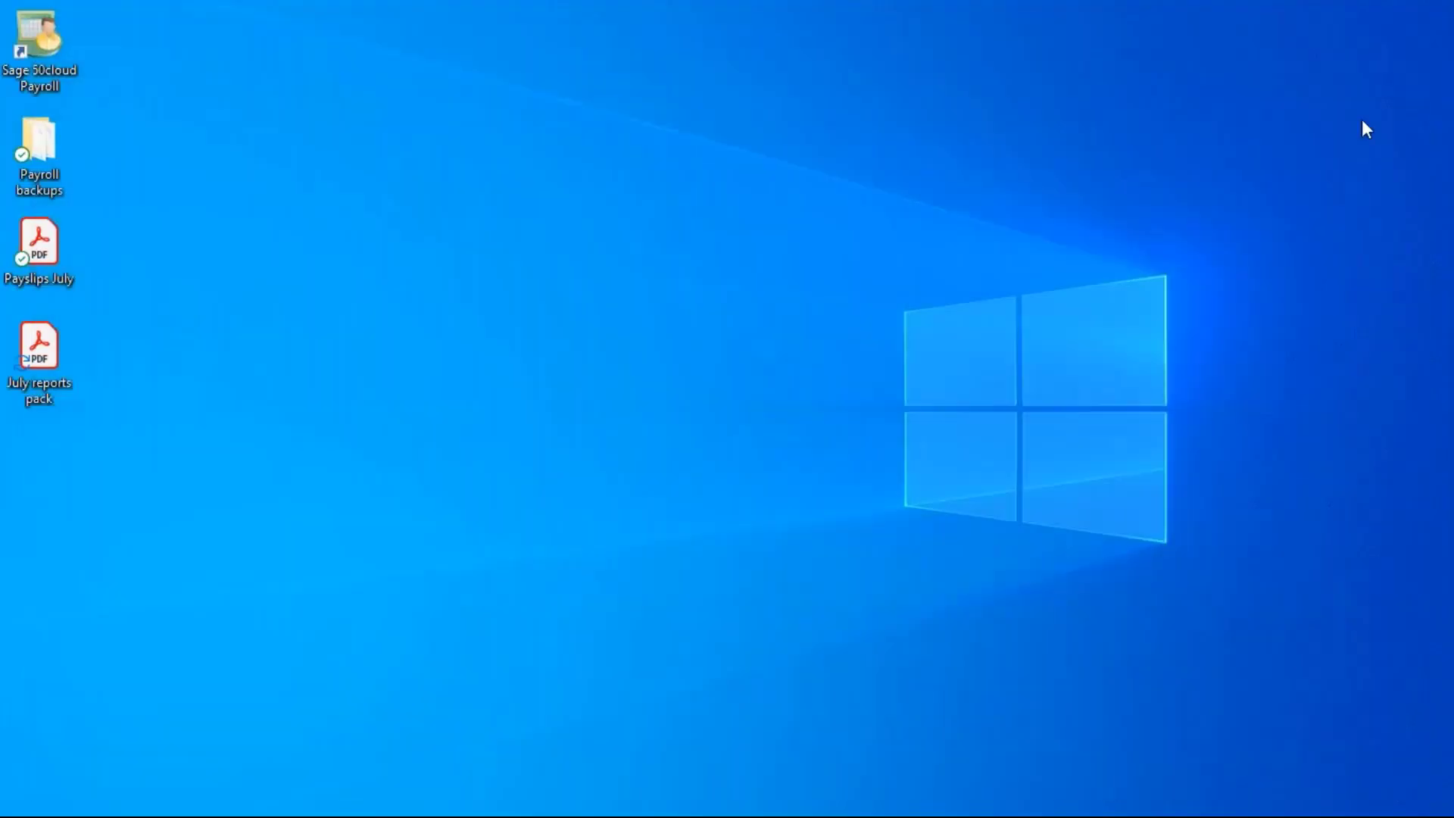
Check the saved July reports pack file's details on the desktop
click(30, 378)
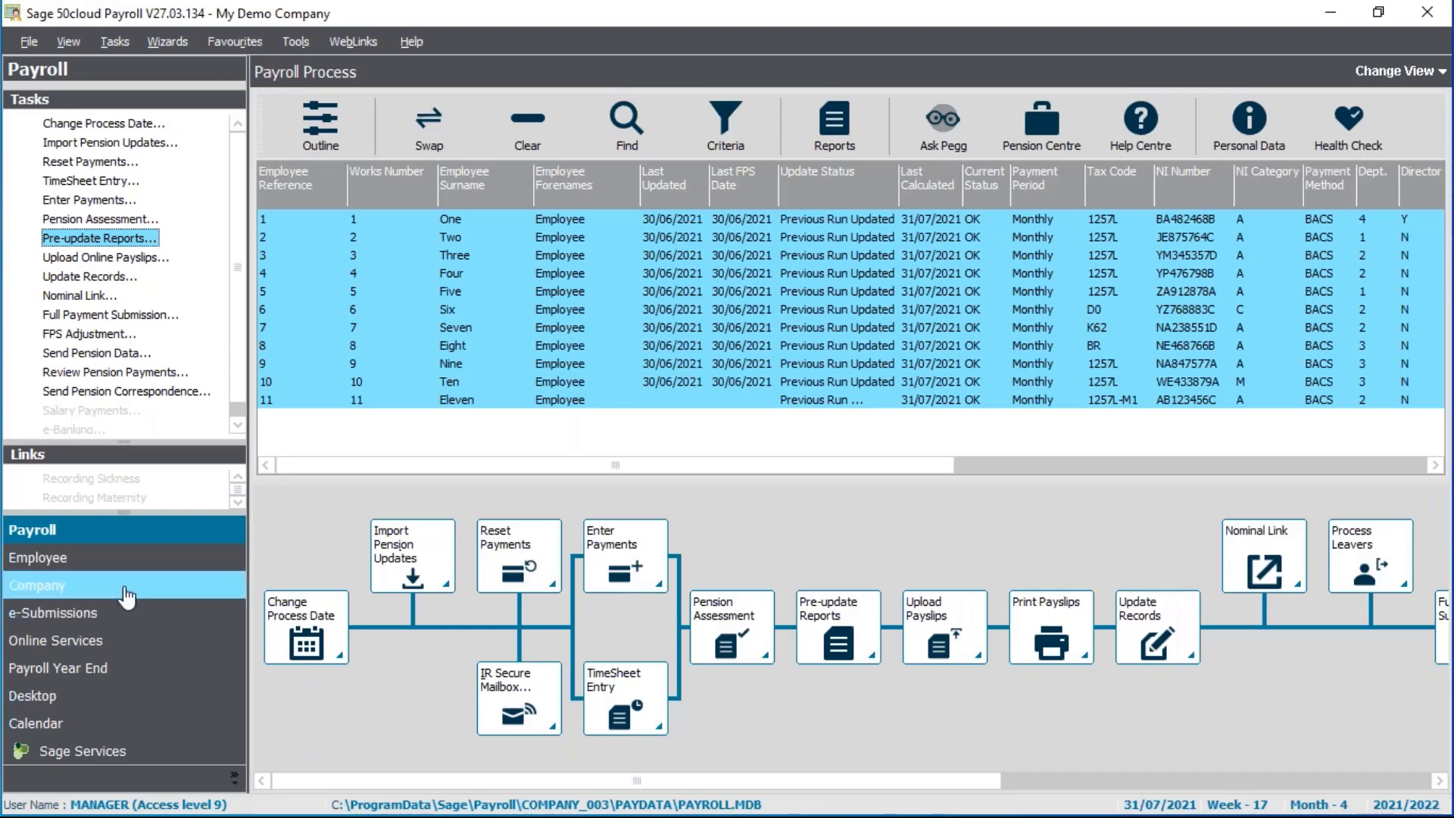
Publish the 10 payslips for tax week 17 / month 4 online and go to Online Services
click(113, 261)
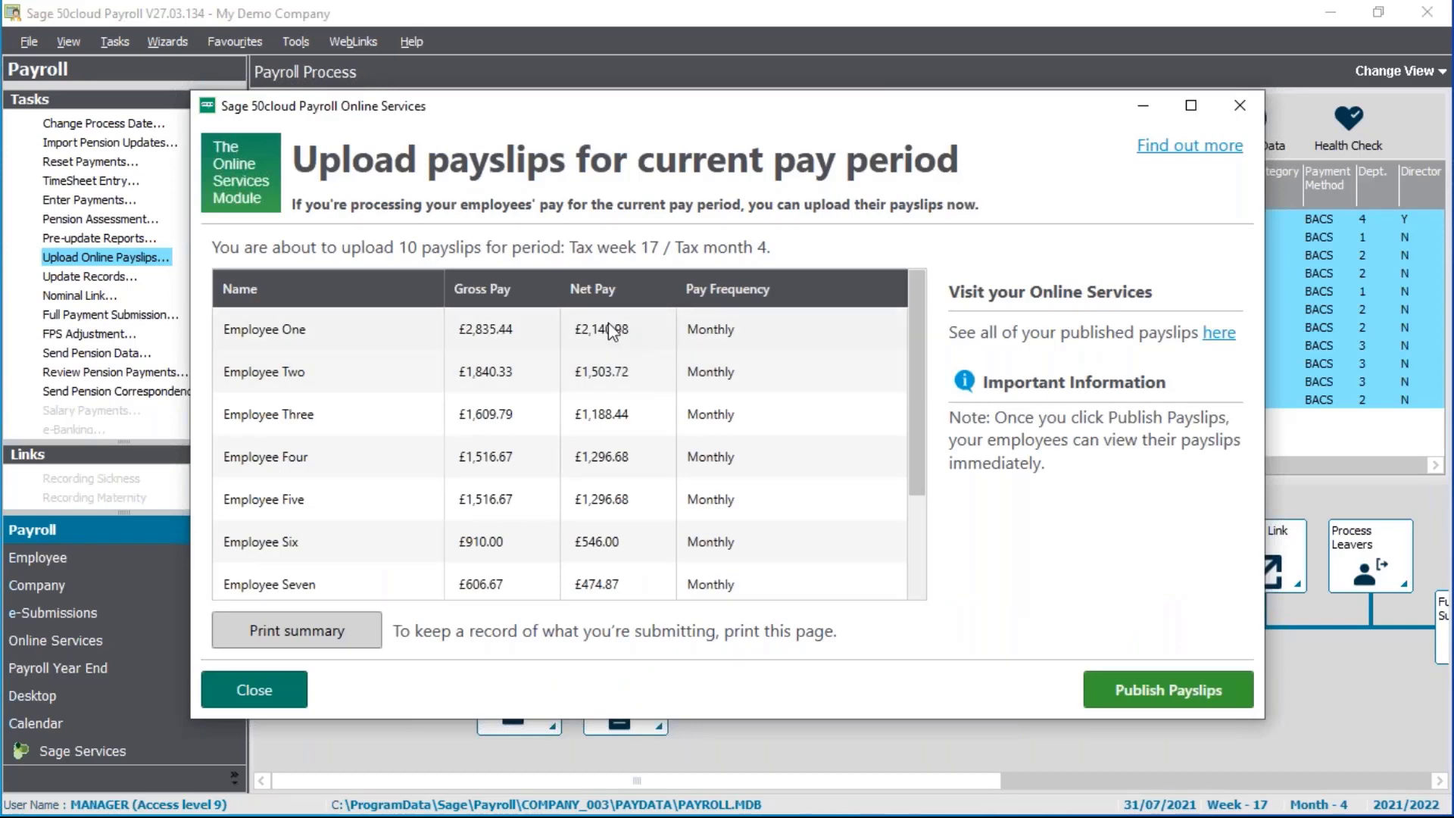
click(916, 564)
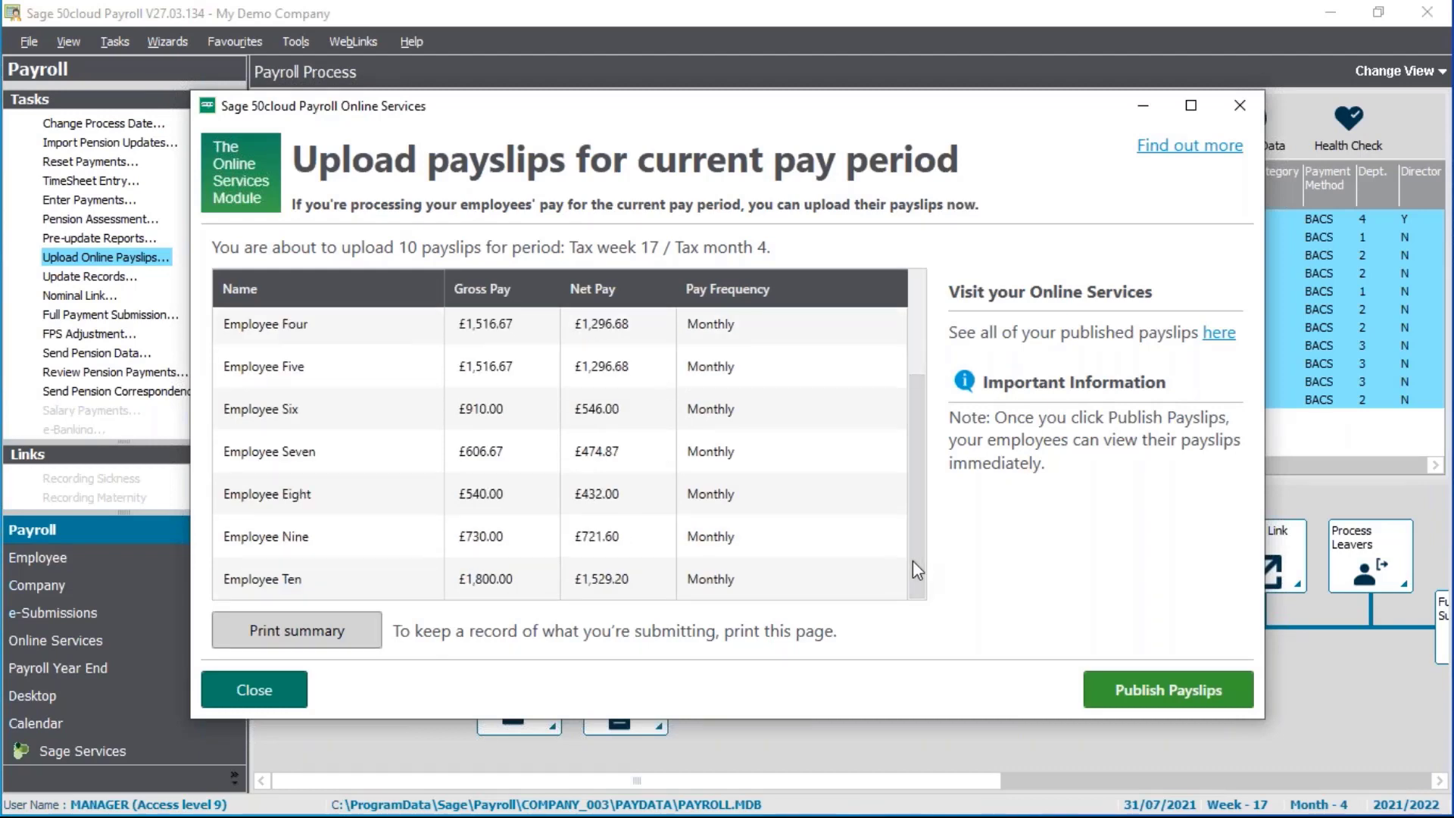
click(1165, 690)
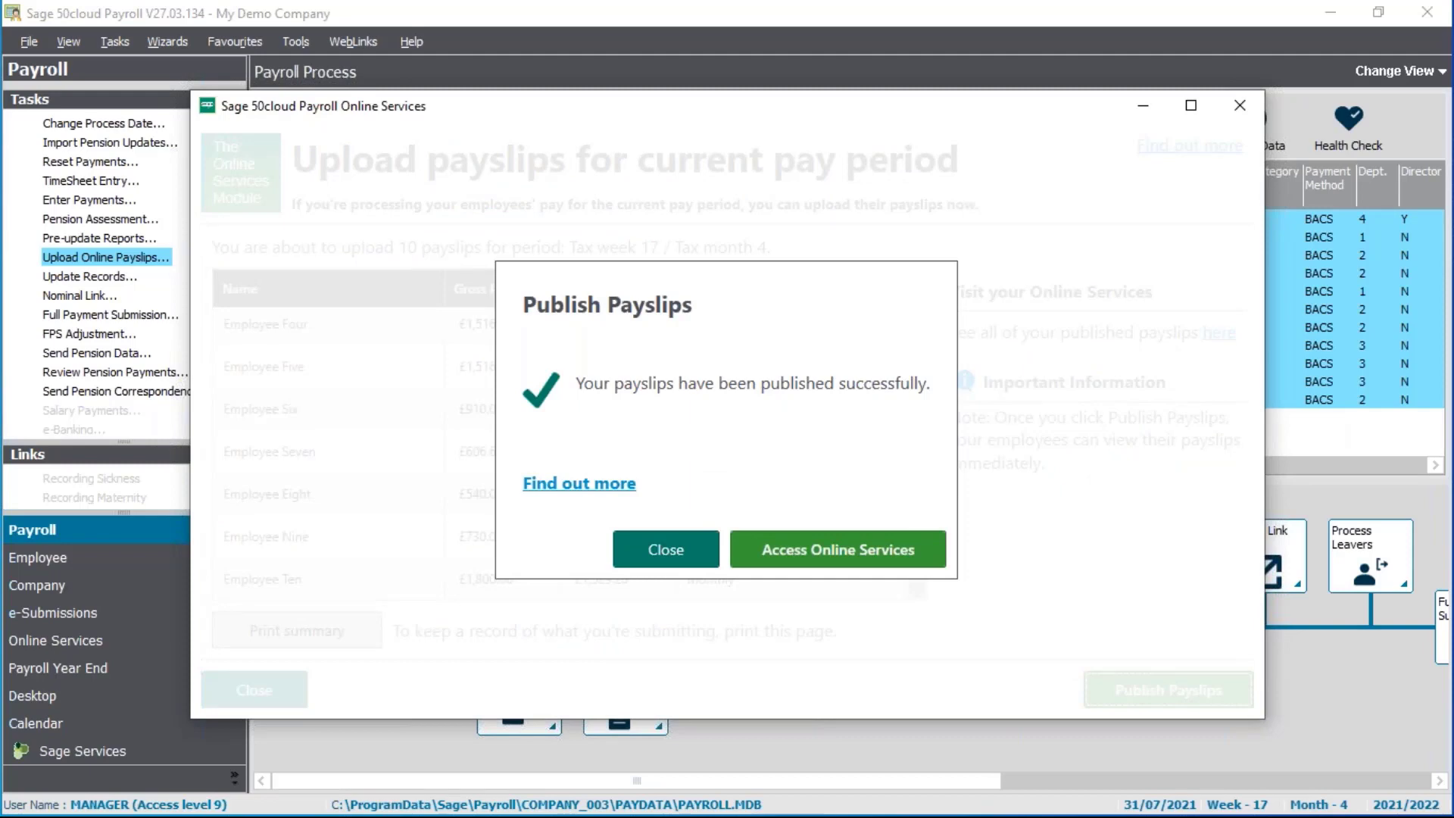
click(833, 561)
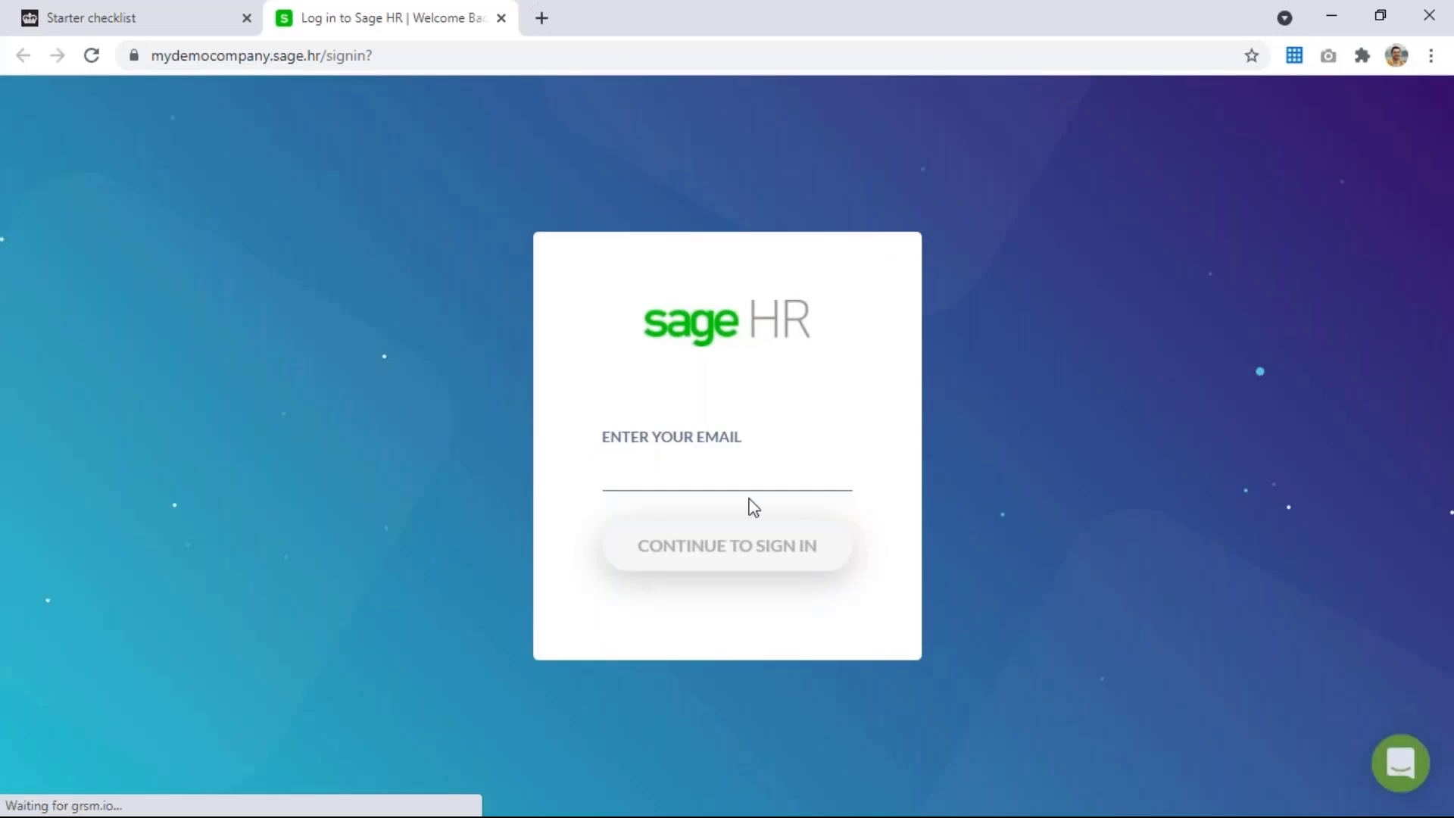
Sign in to Sage HR with the admin account email and its saved password
click(748, 485)
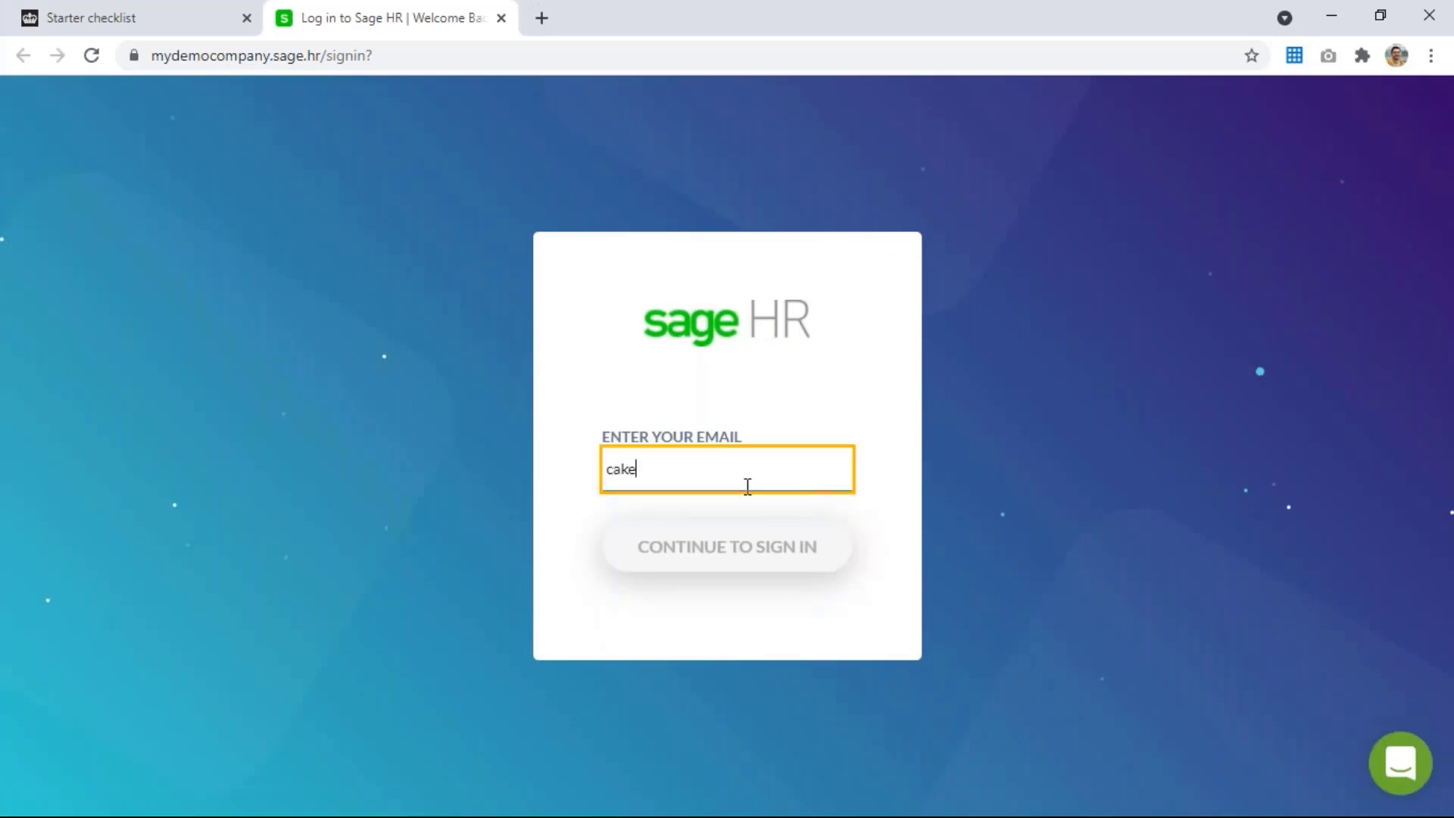
click(731, 565)
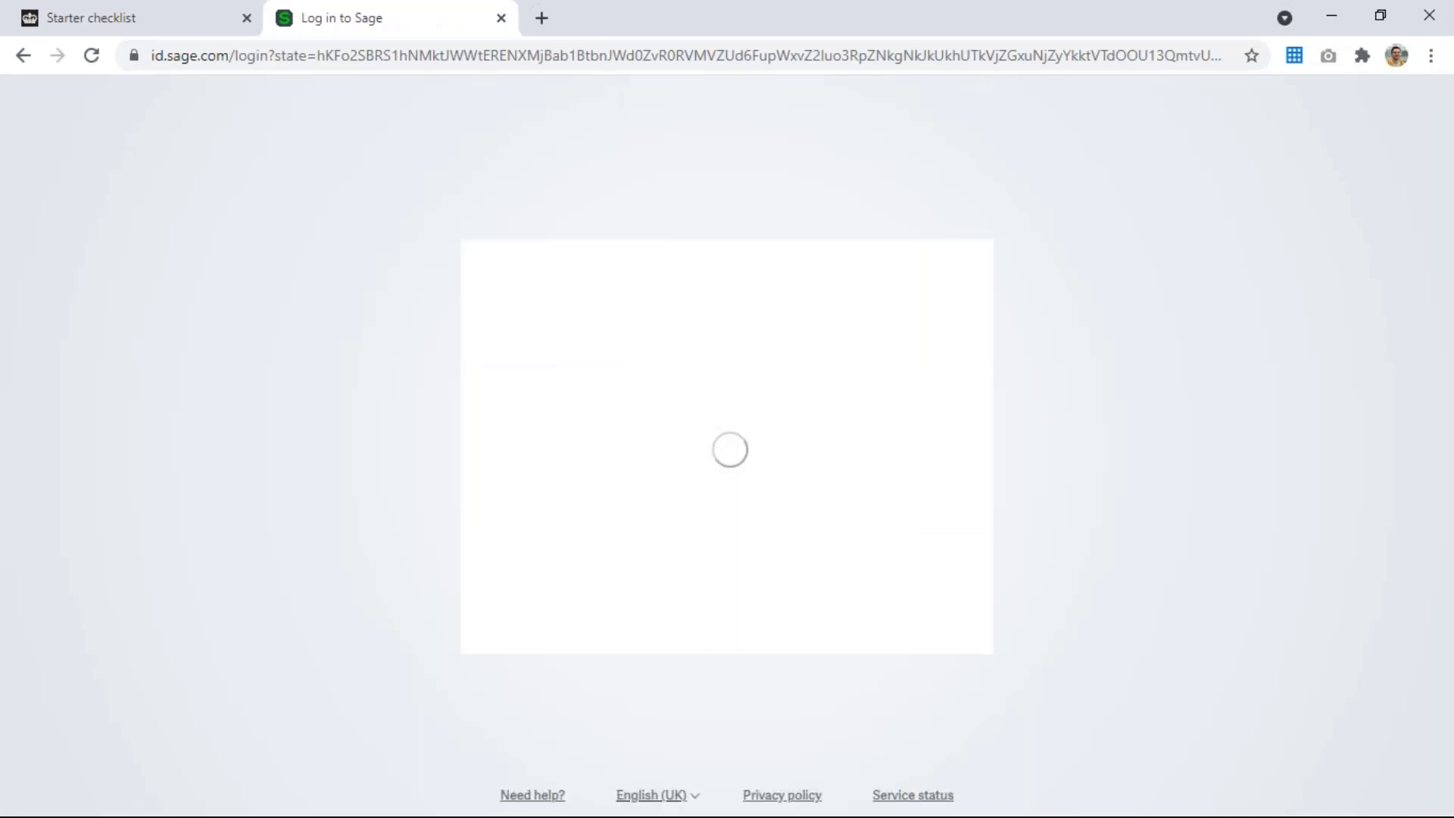
click(708, 509)
click(712, 585)
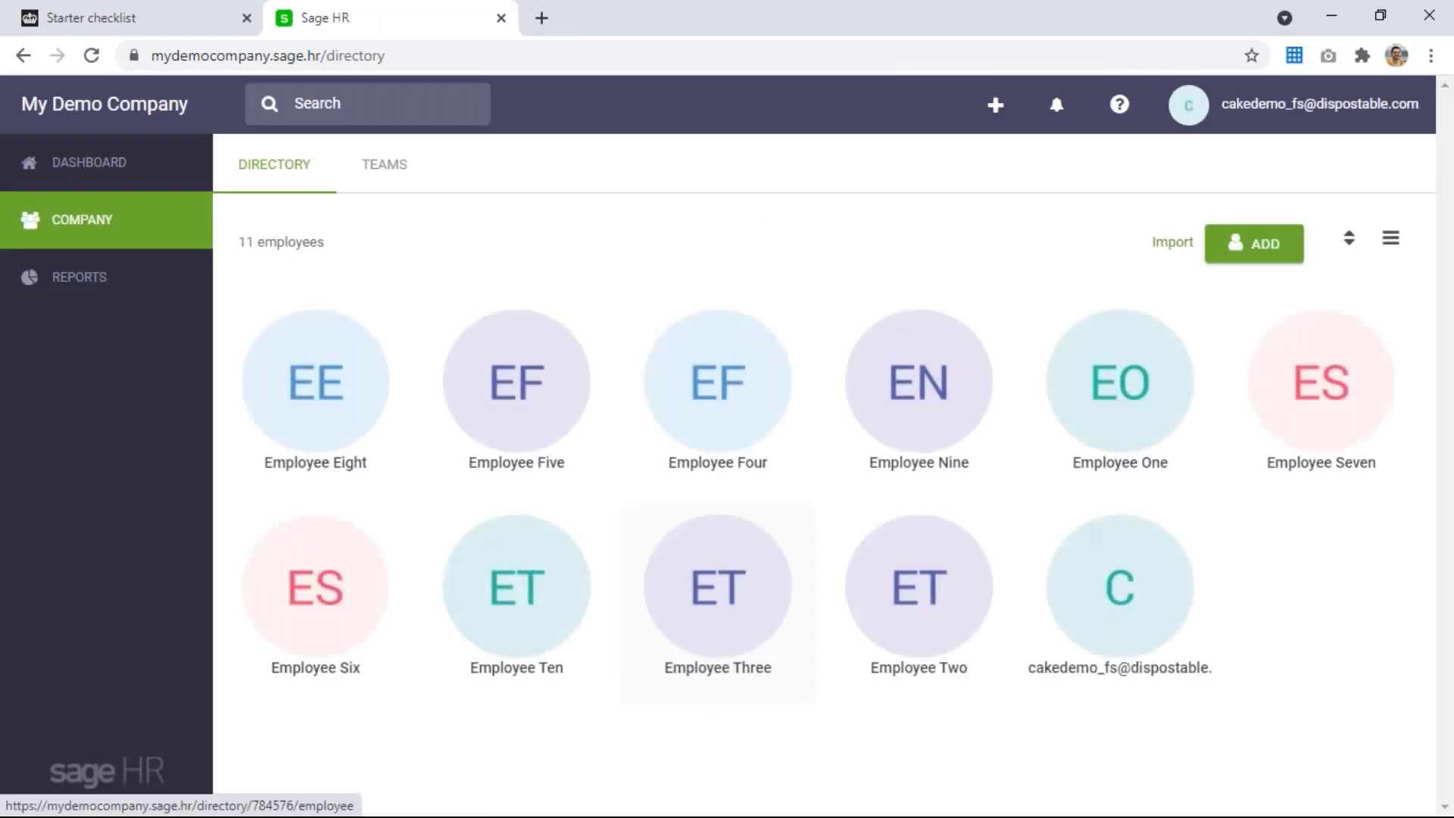
View Employee One's 31/07/2021 payslip from their admin profile, then close the preview
click(1108, 426)
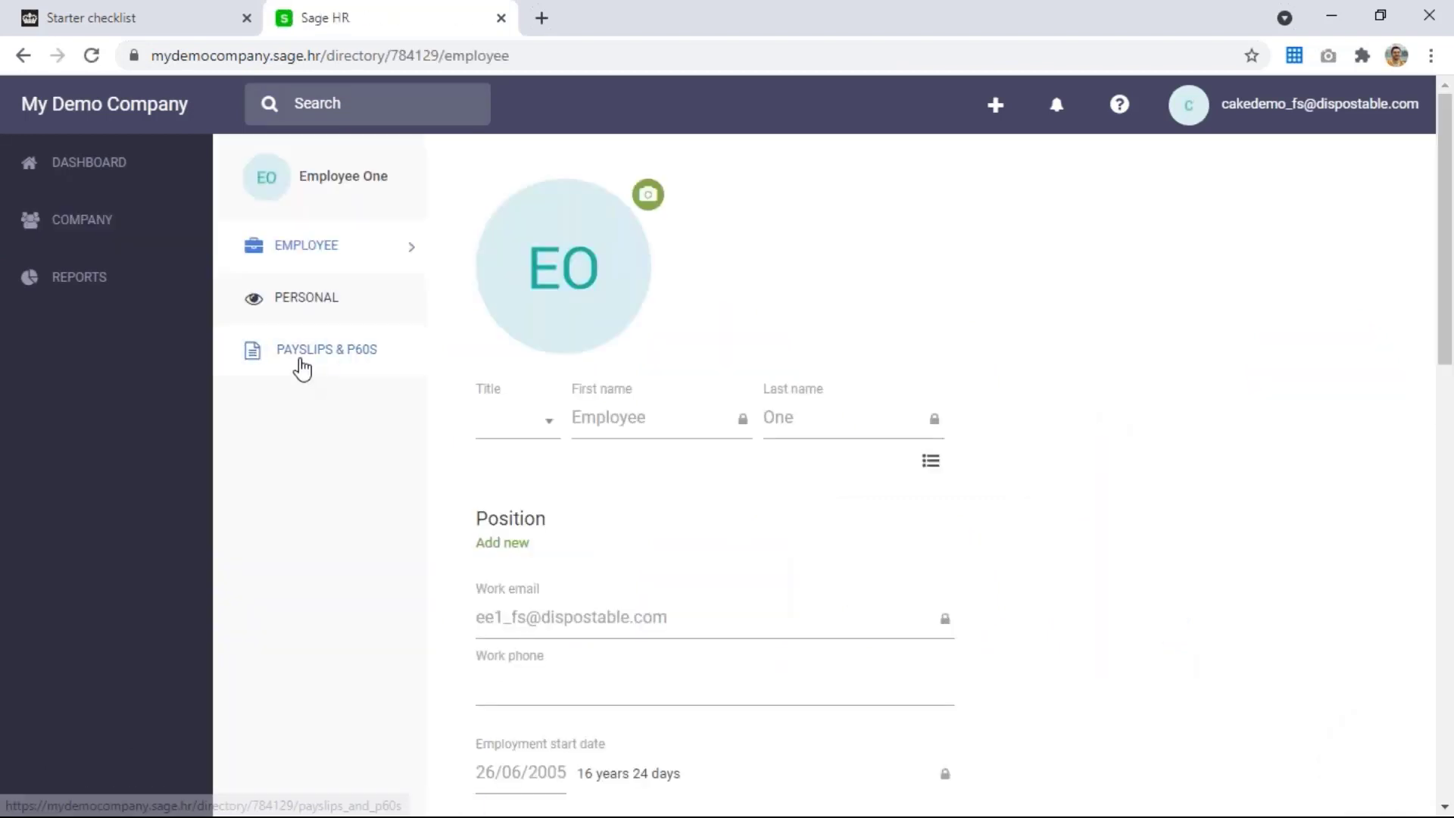
click(301, 365)
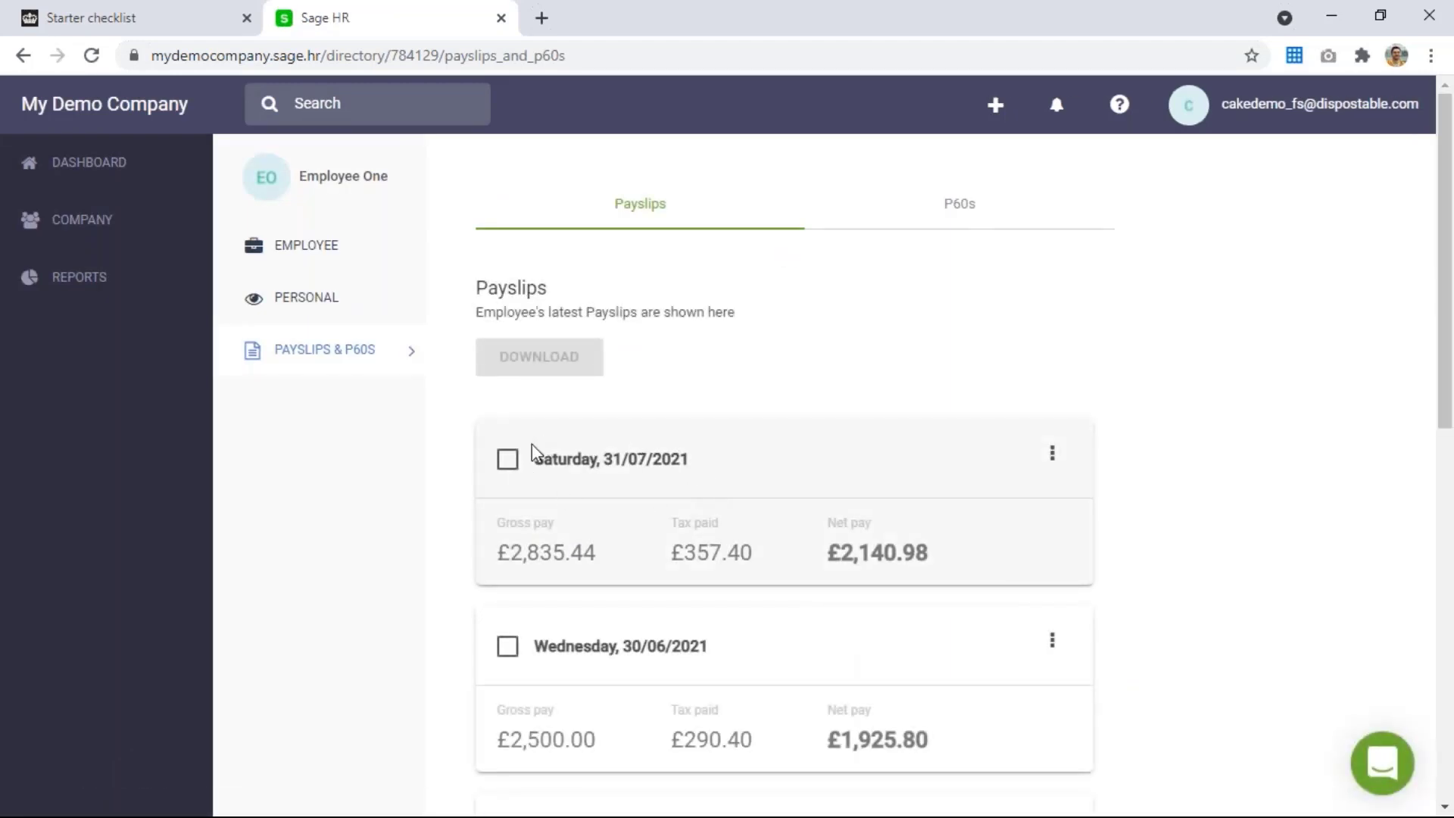
click(1052, 454)
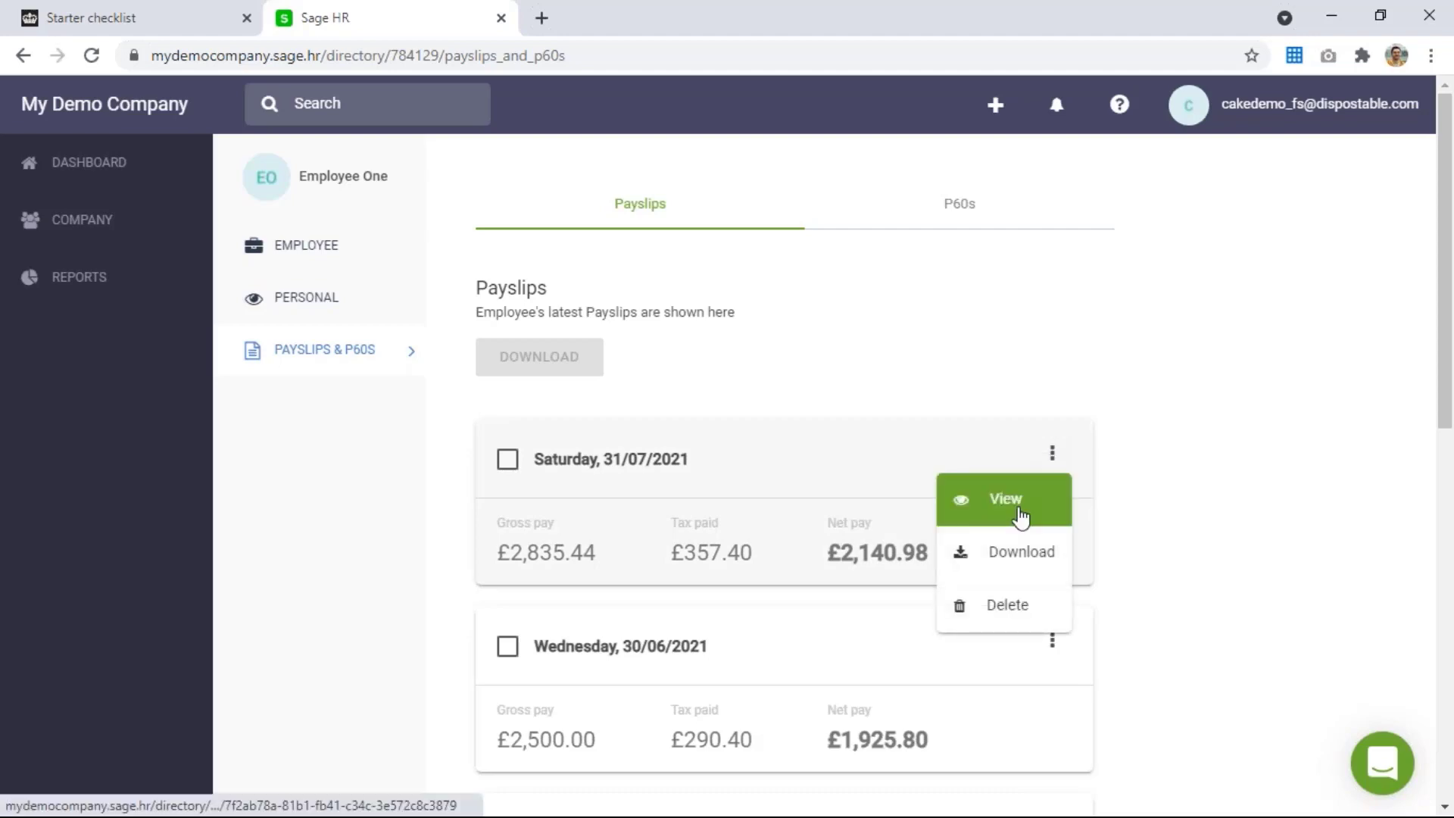
click(1020, 517)
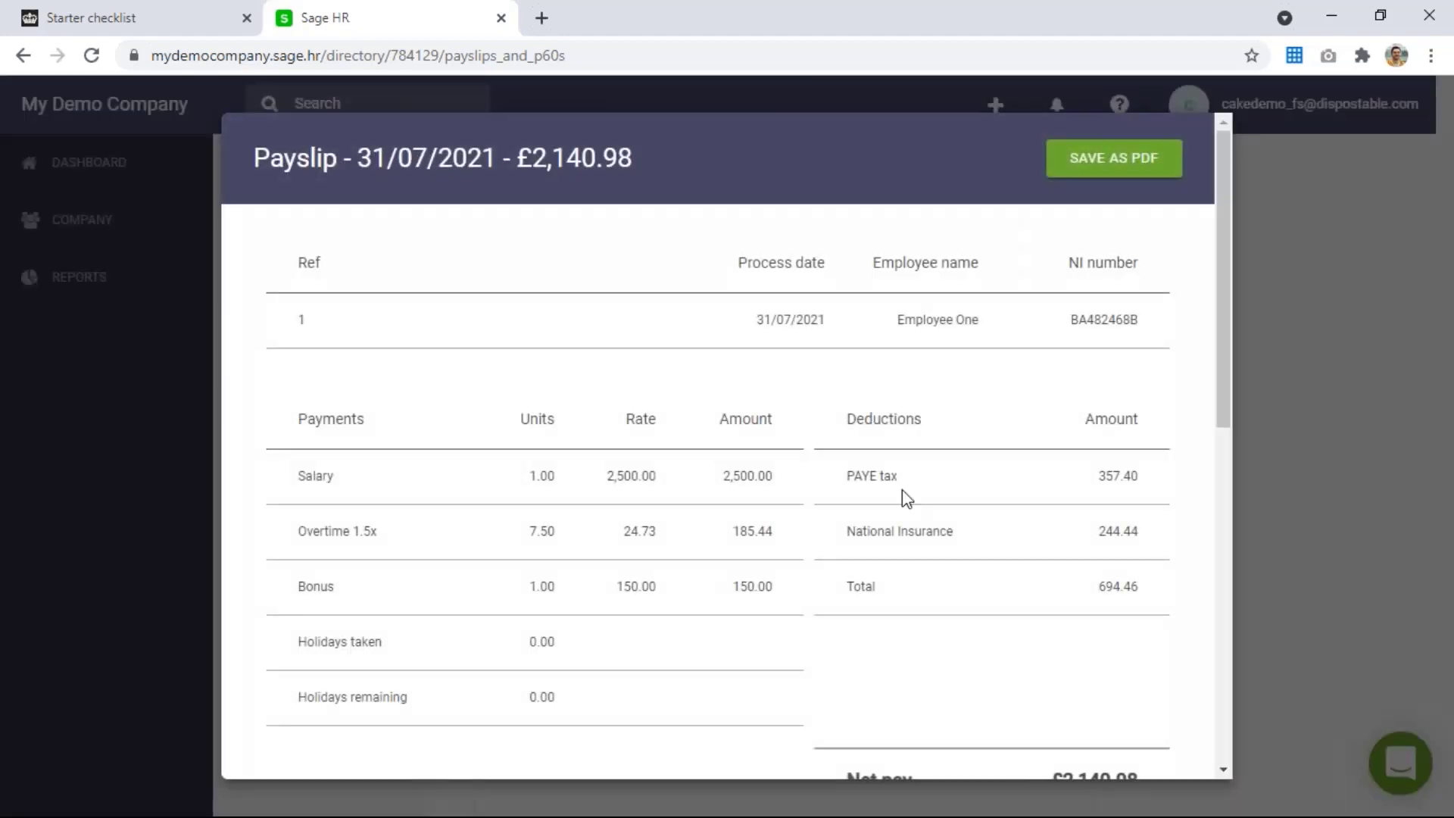
scroll(907, 496, down, 7)
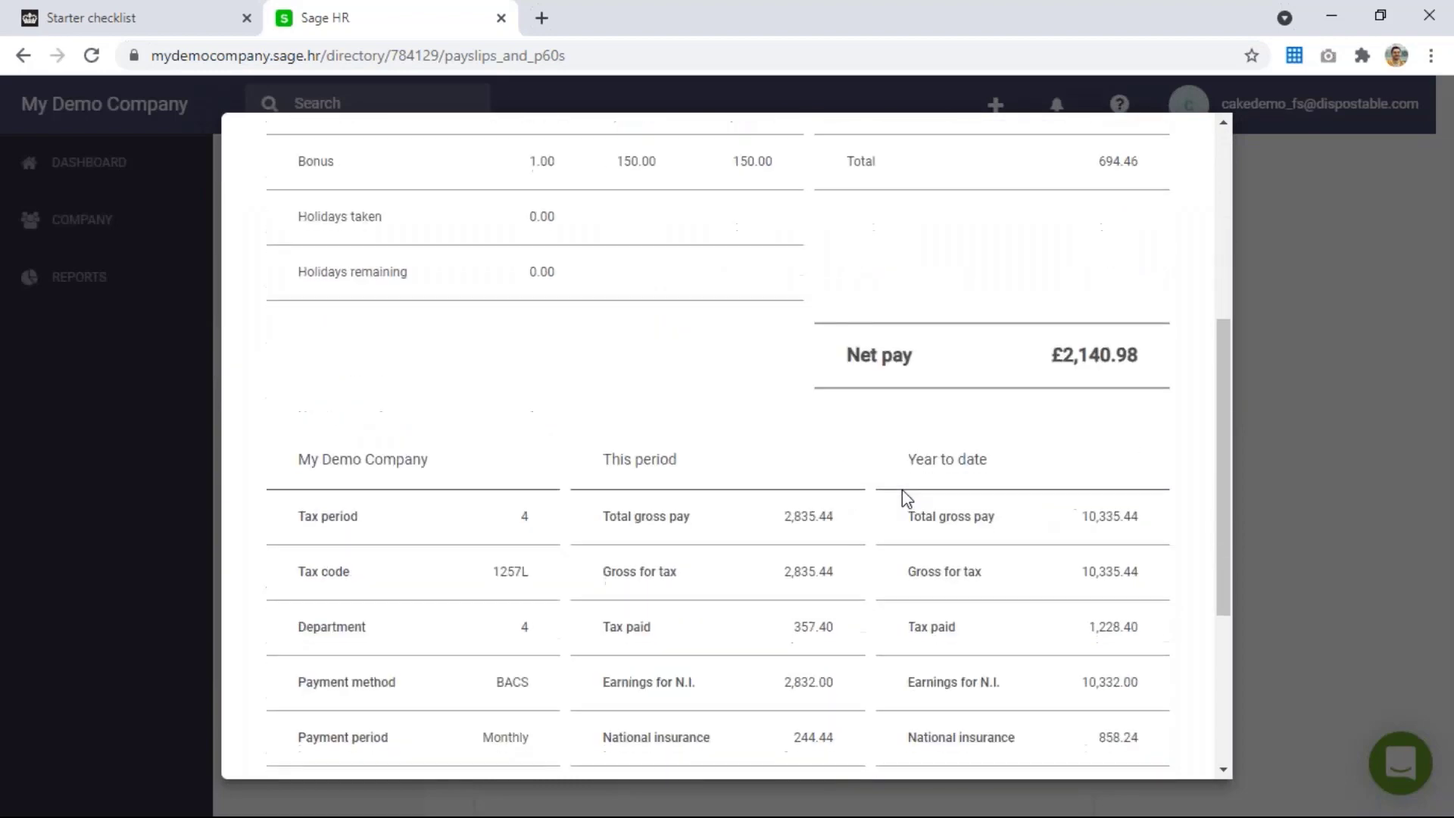
scroll(907, 496, up, 7)
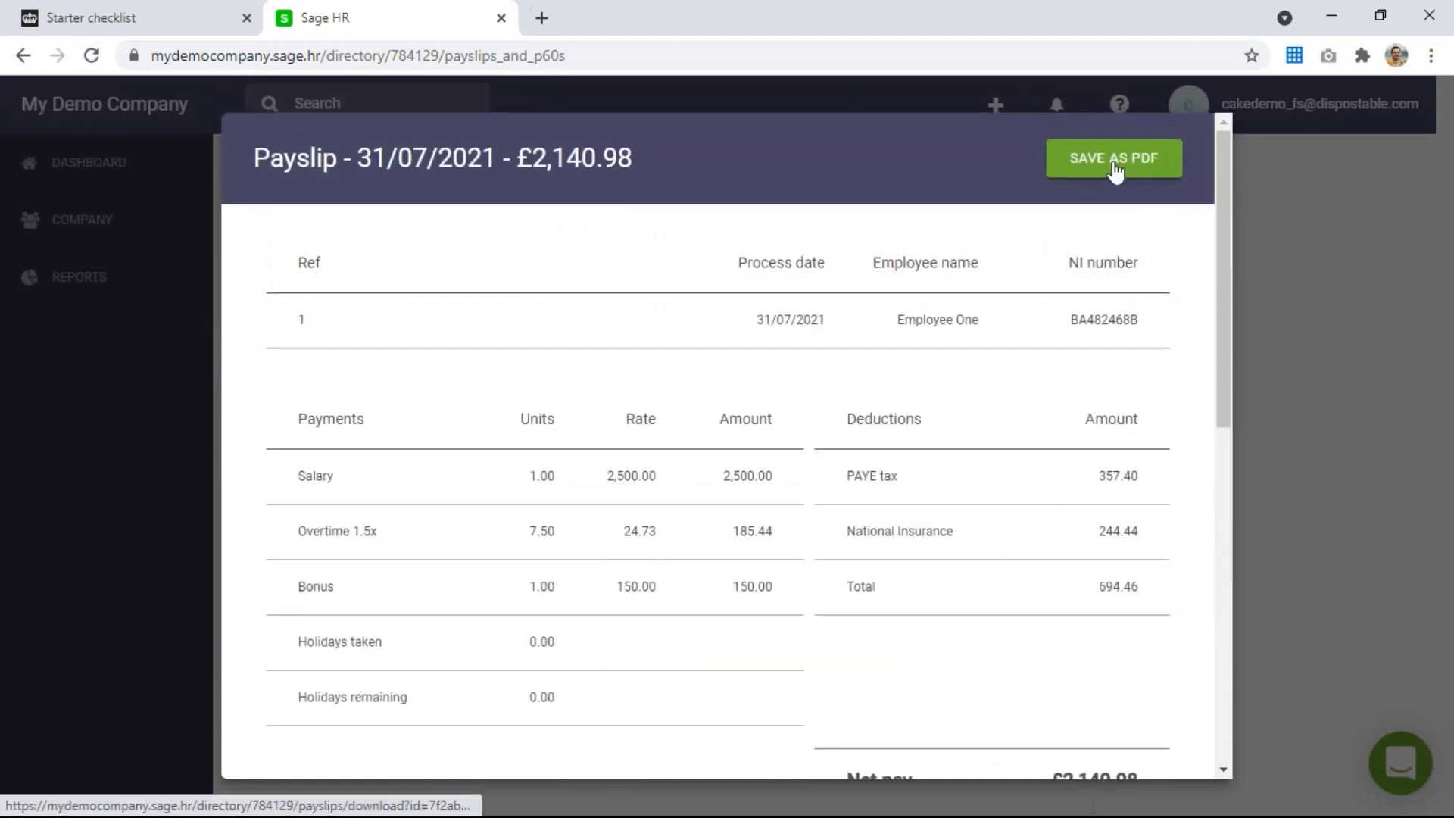
click(1365, 365)
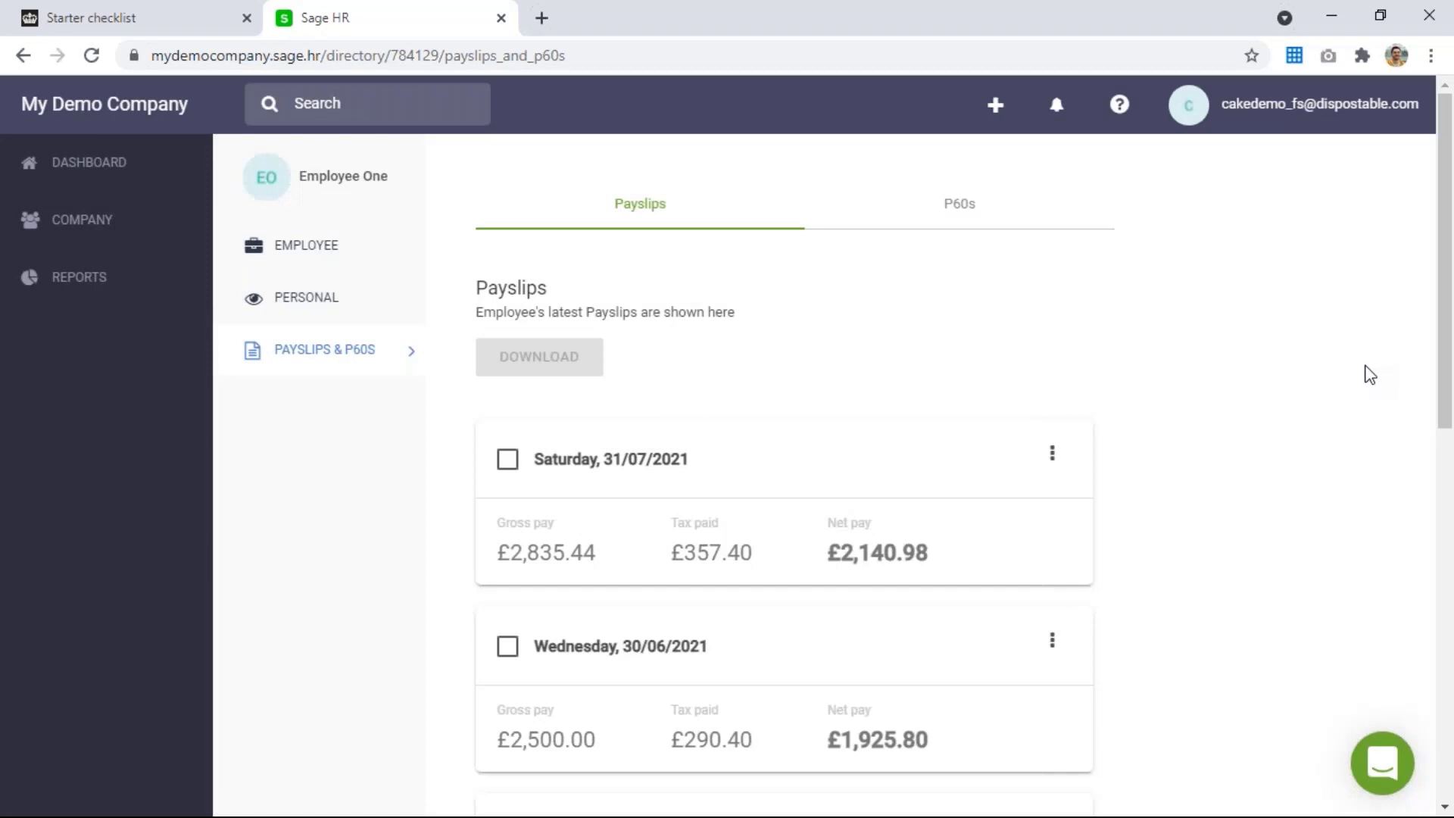
Dismiss the payslip's actions menu without deleting and minimize the browser
click(1063, 453)
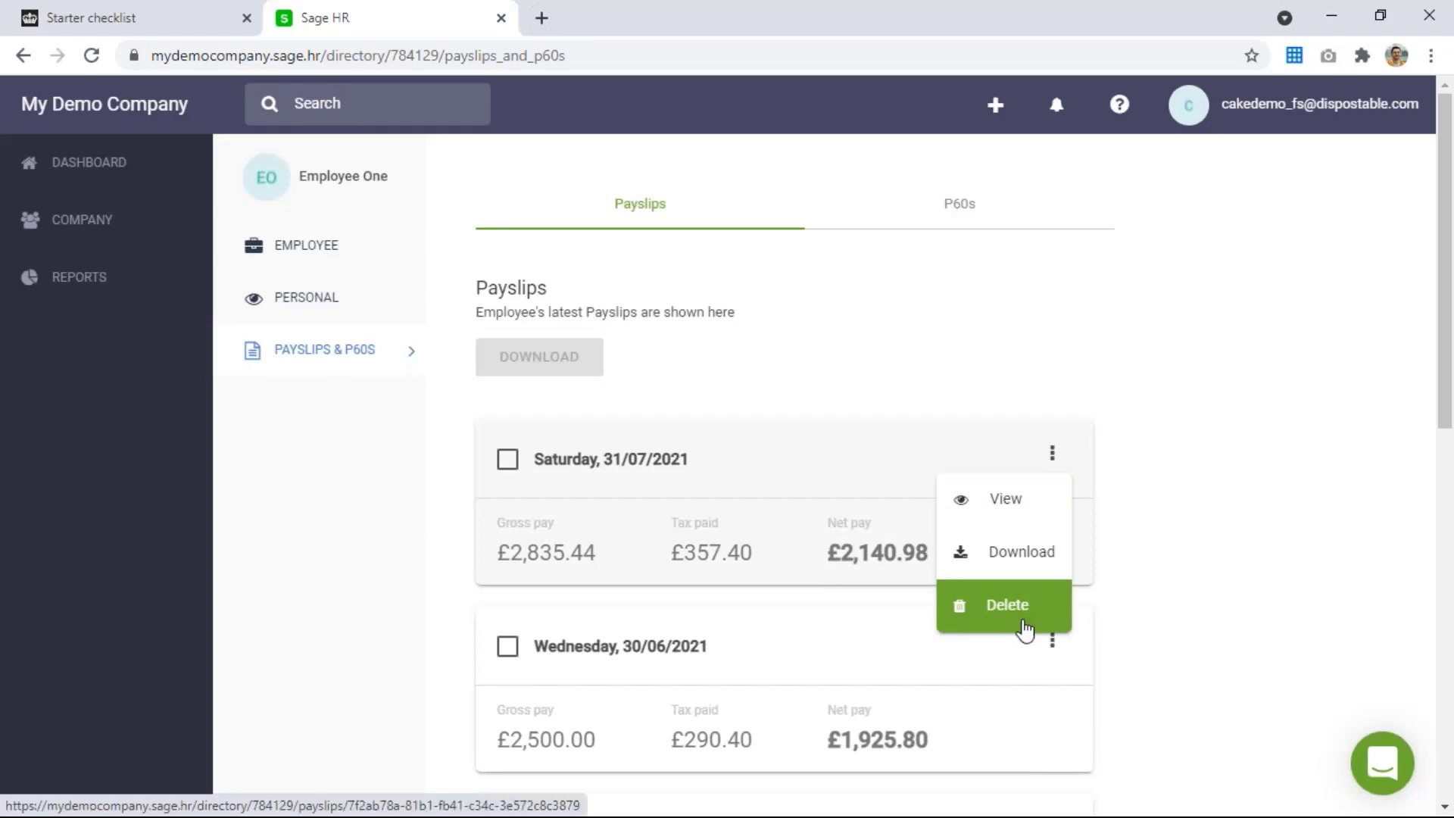
click(1179, 552)
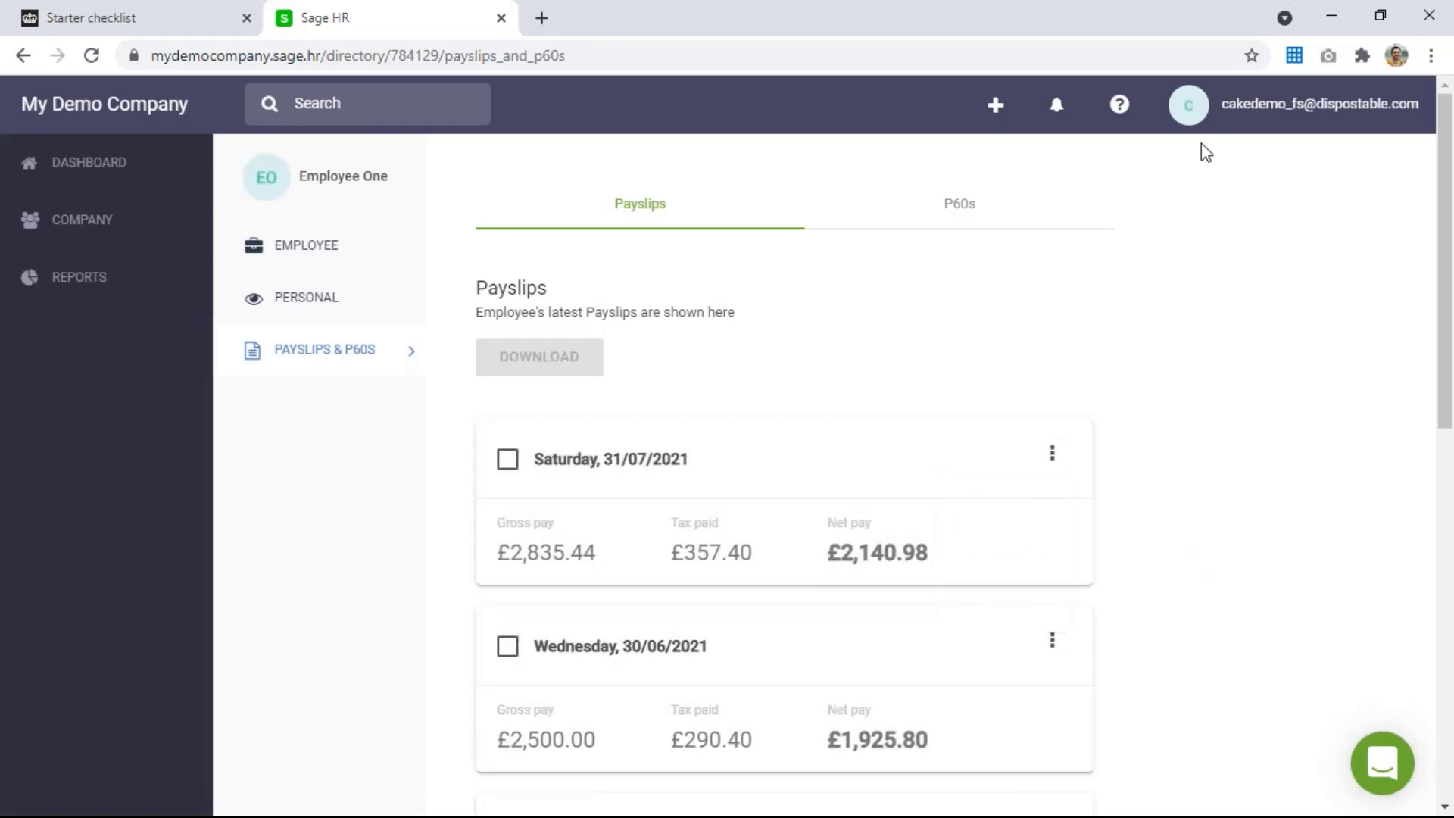
click(1320, 8)
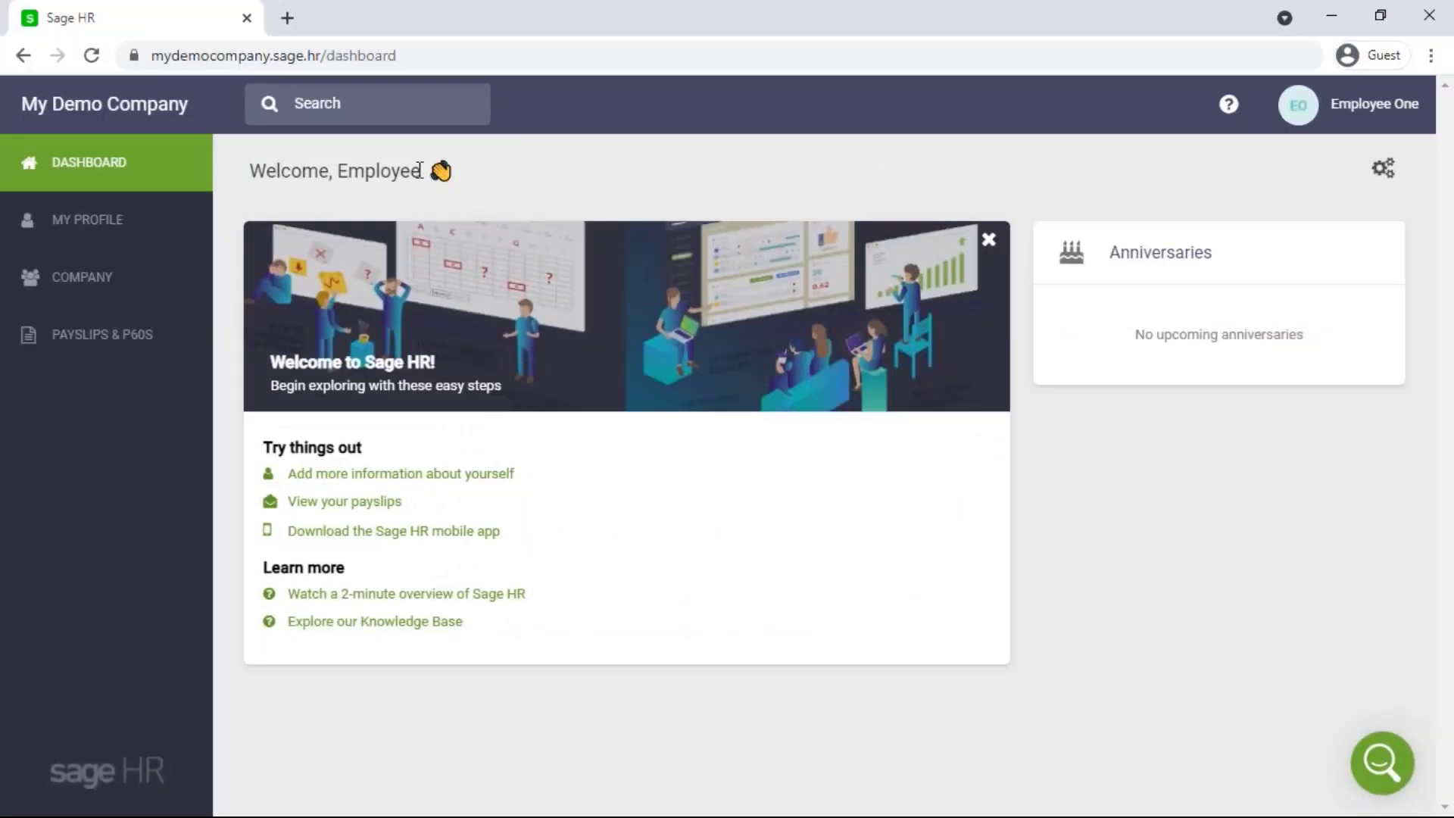
As the employee, check the 31/07/2021 payslip and switch to the P60s list
click(106, 343)
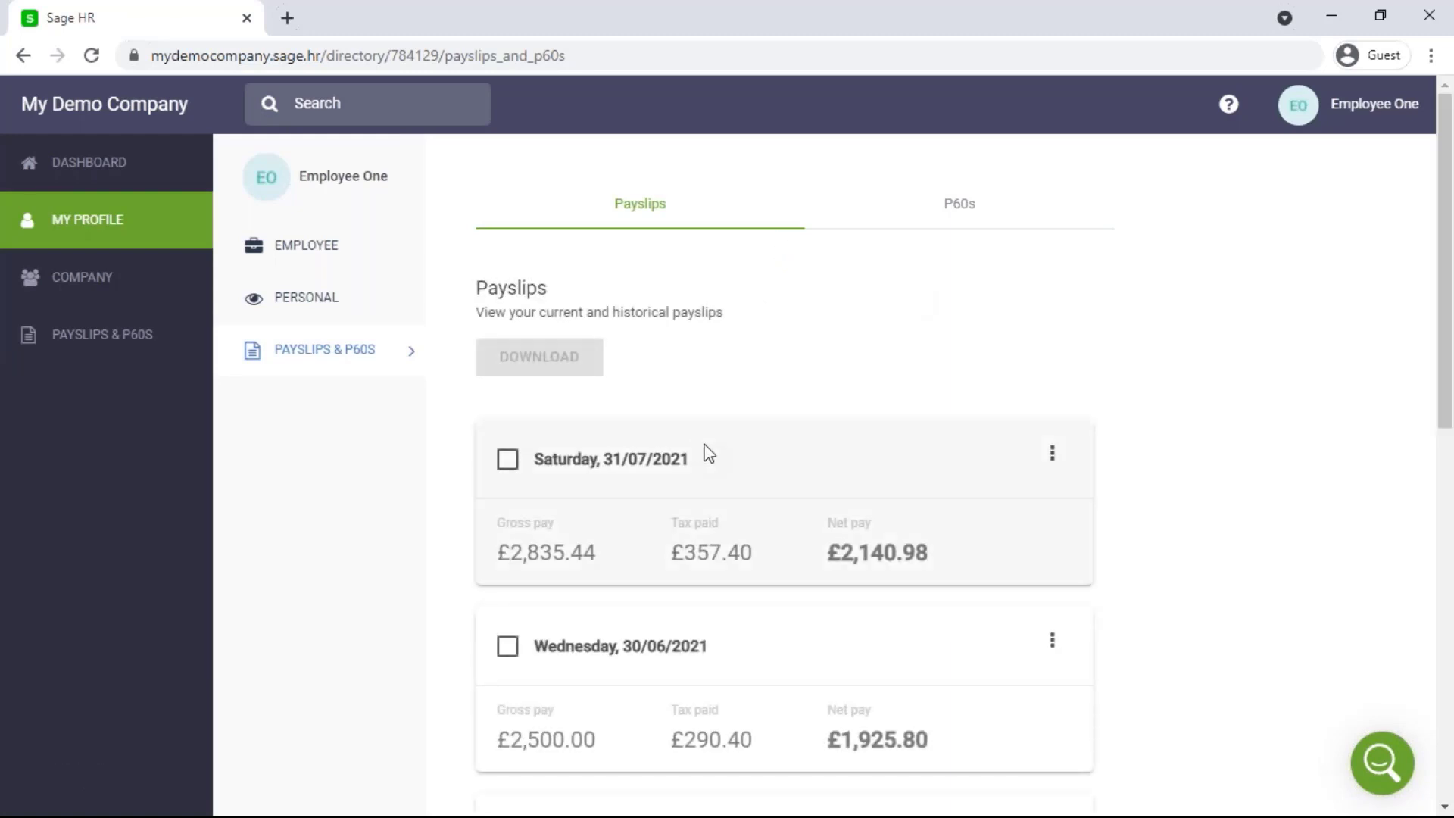
click(1052, 453)
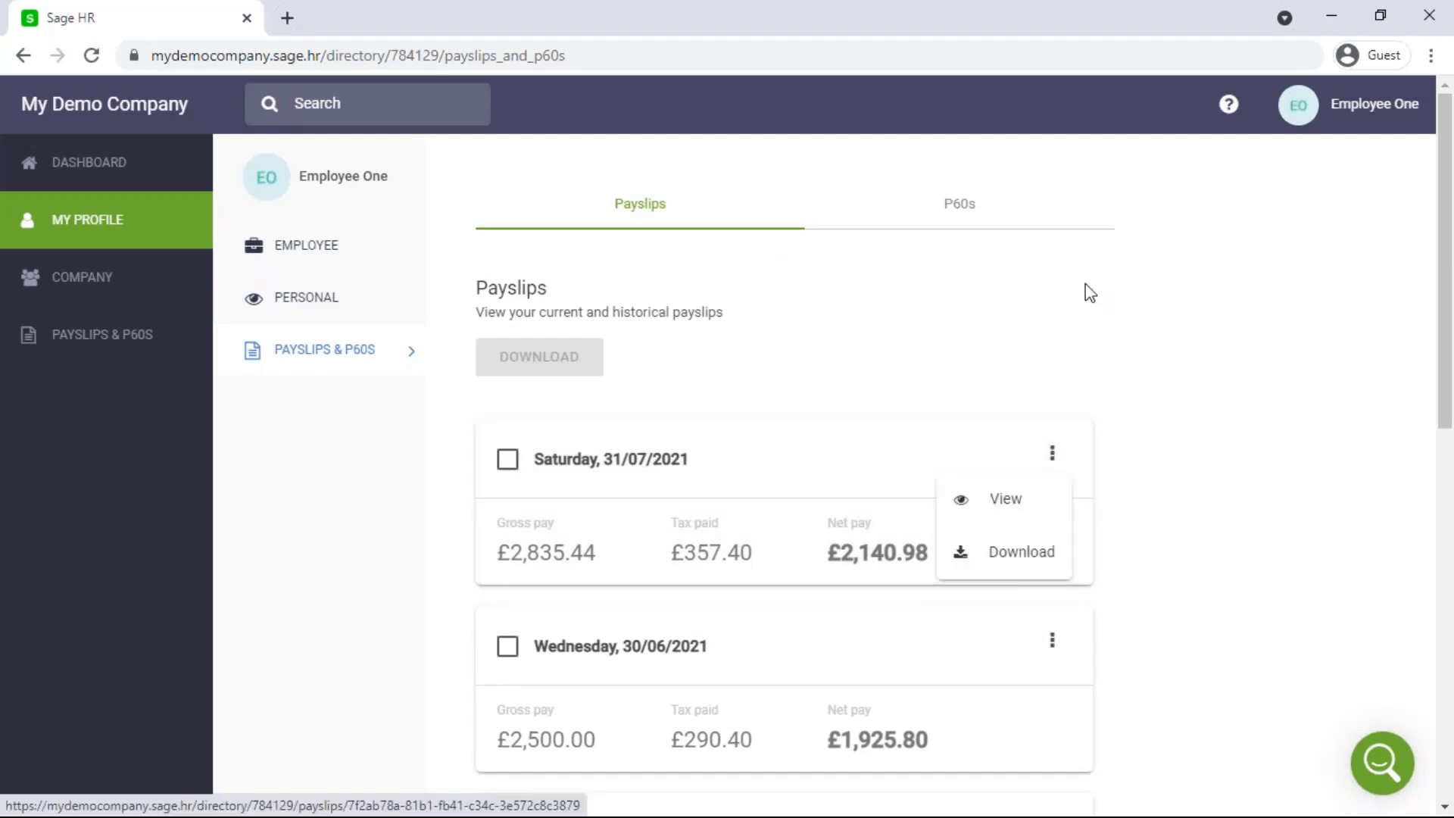
click(959, 203)
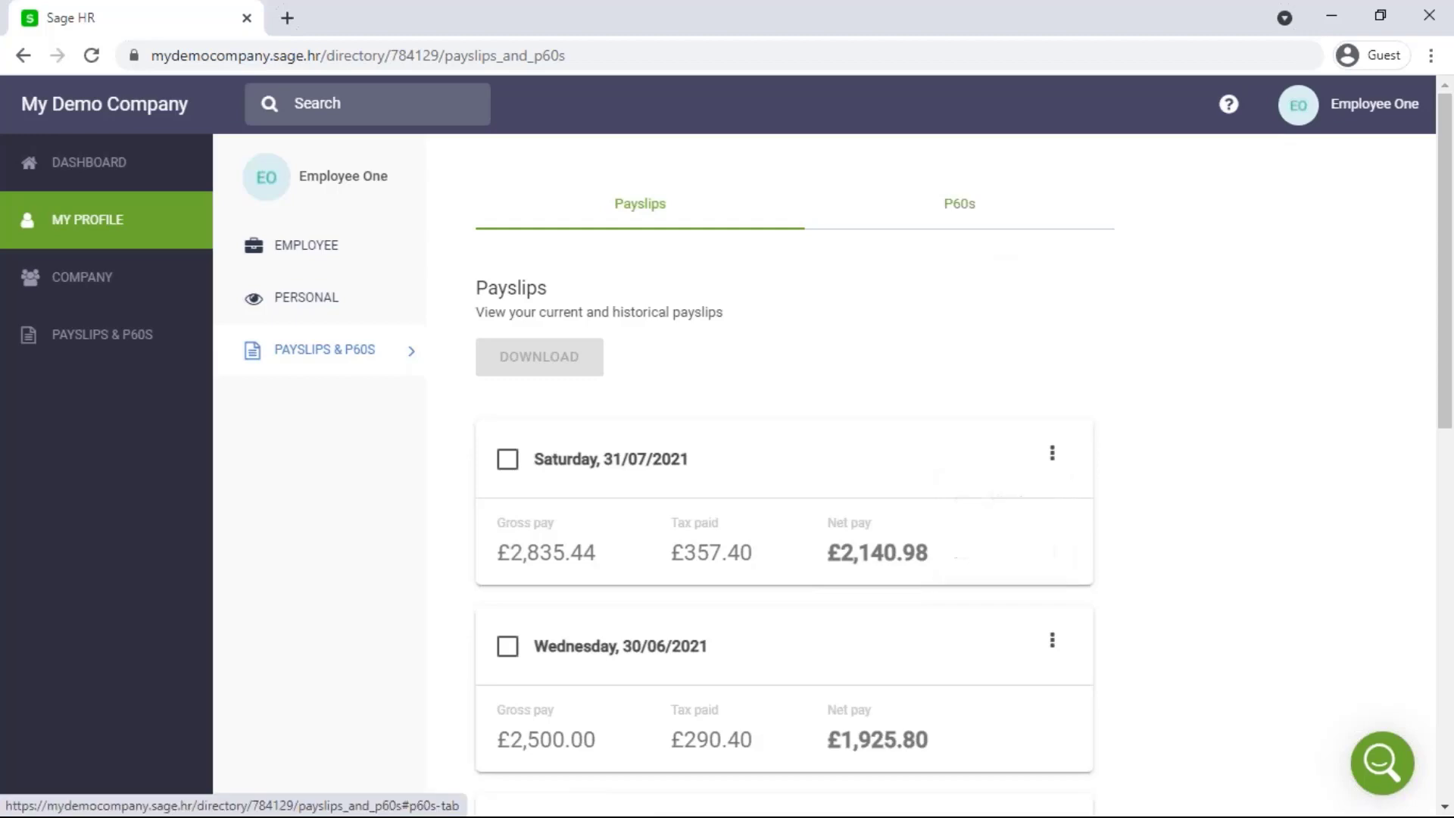
View the 2019/2020 P60, close it, and close the Publish Payslips dialog in payroll
click(1052, 453)
click(1072, 511)
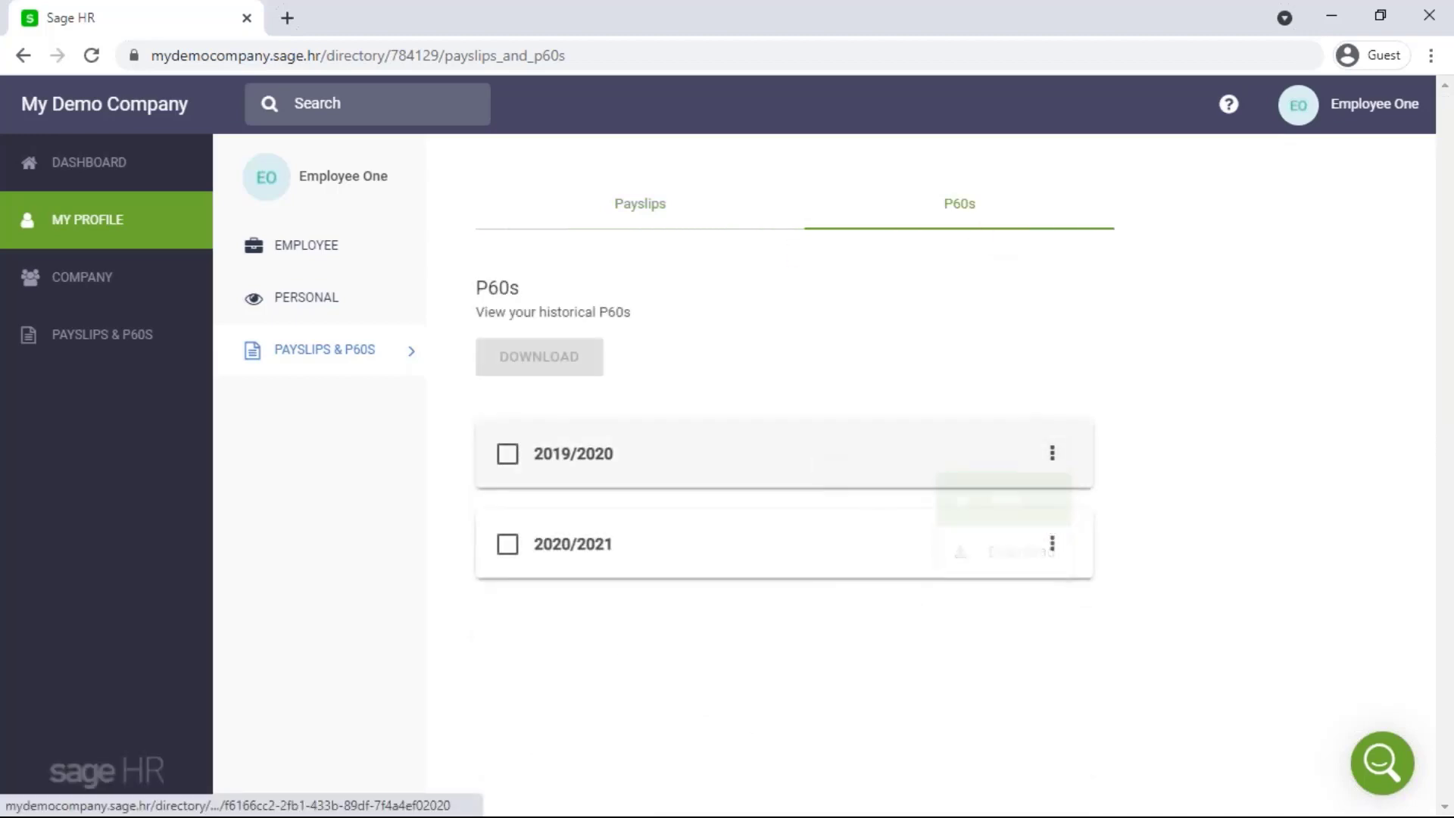
scroll(937, 368, down, 1)
scroll(936, 367, down, 6)
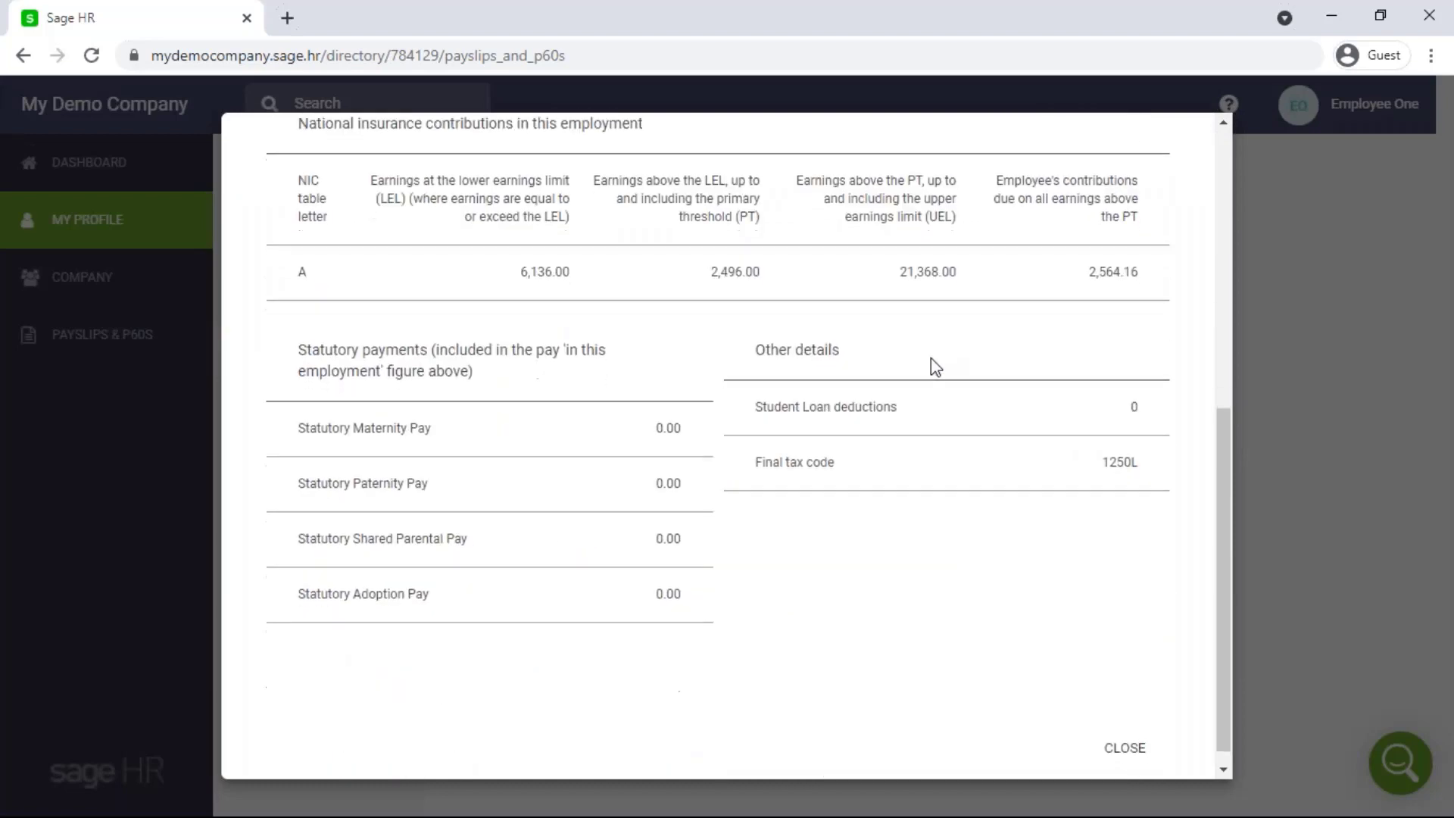
scroll(936, 368, up, 8)
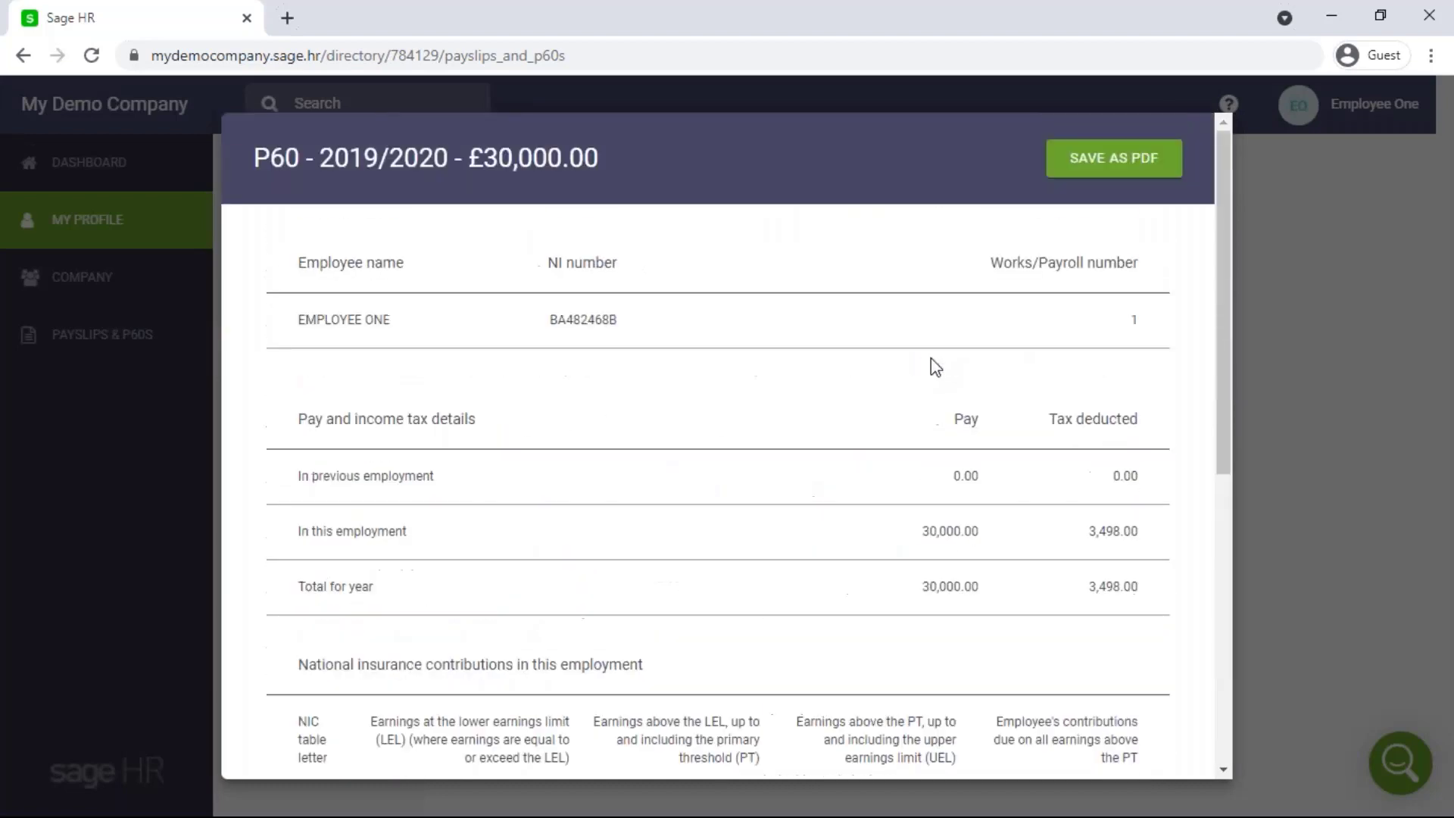
click(1285, 248)
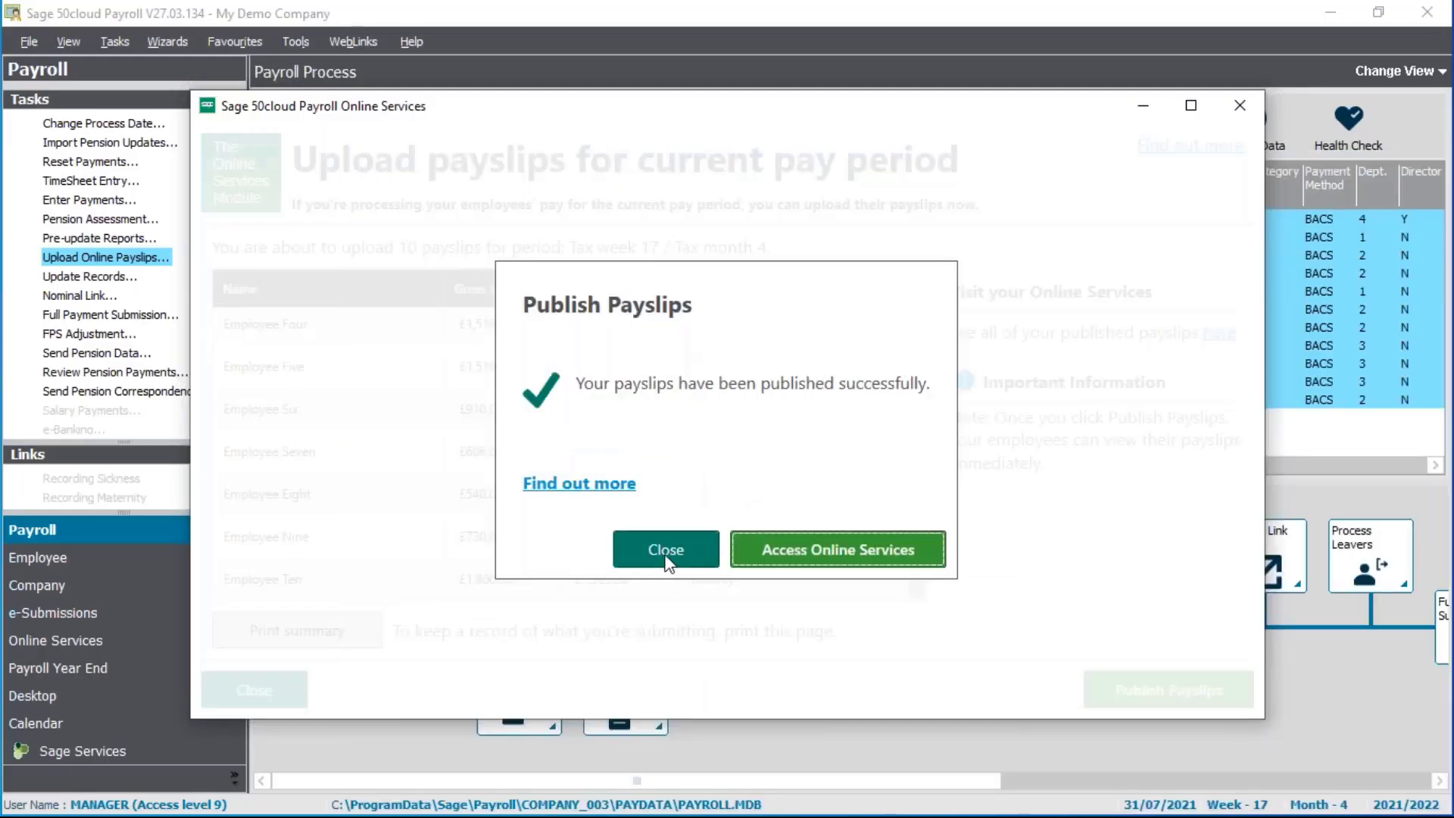
click(667, 559)
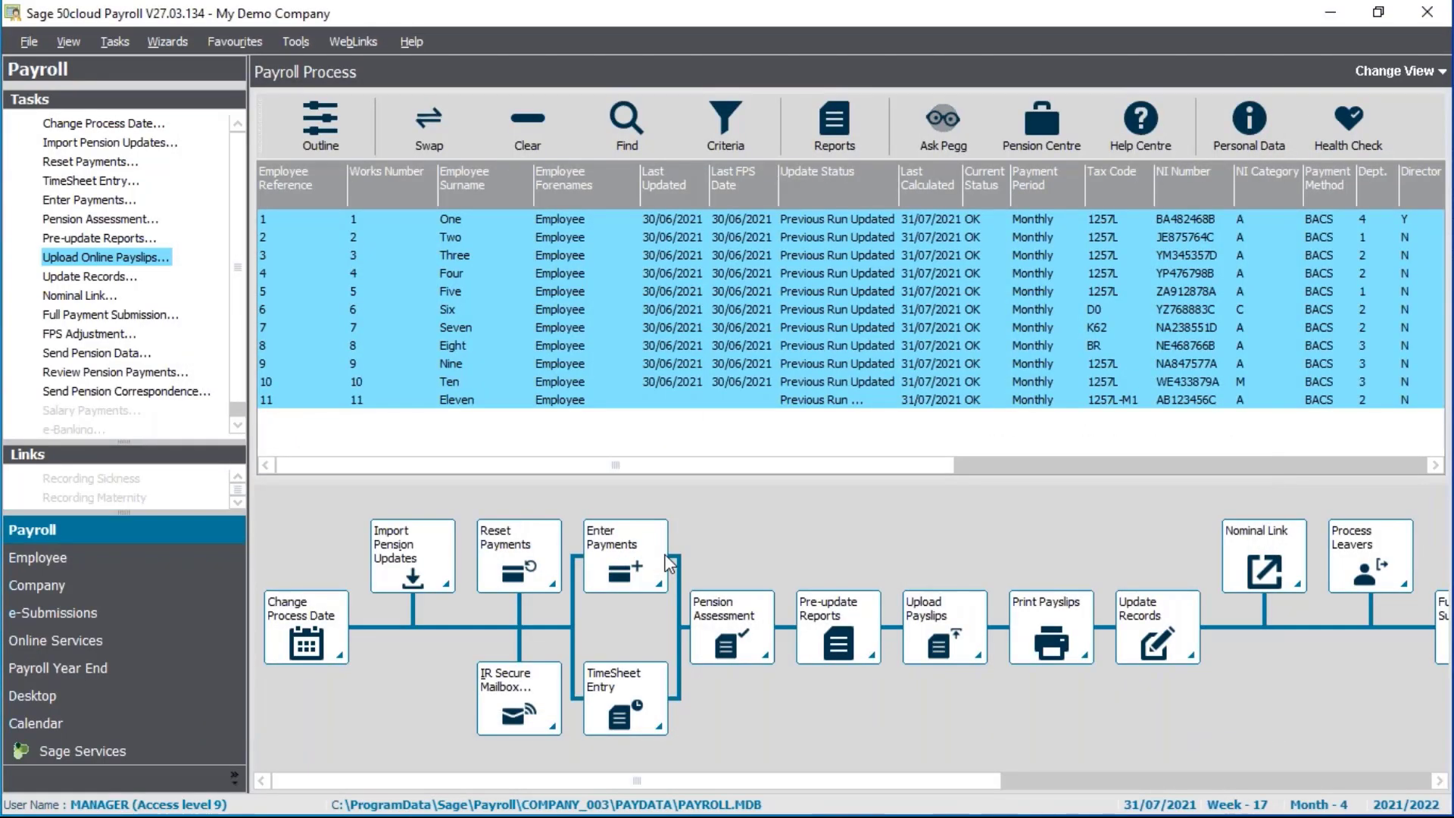
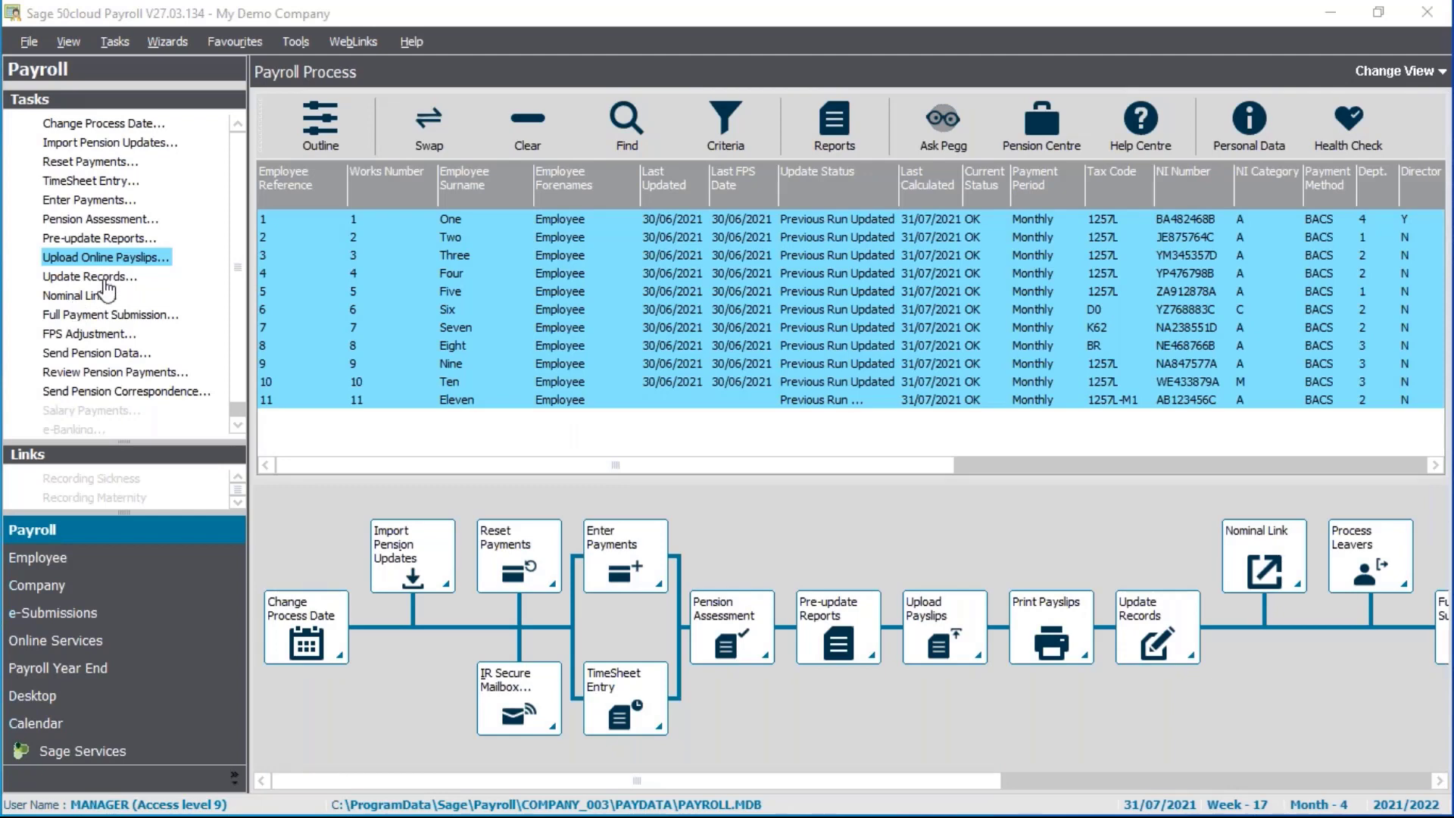
Start Update Records, skipping the legislation update check and confirming to continue
click(107, 278)
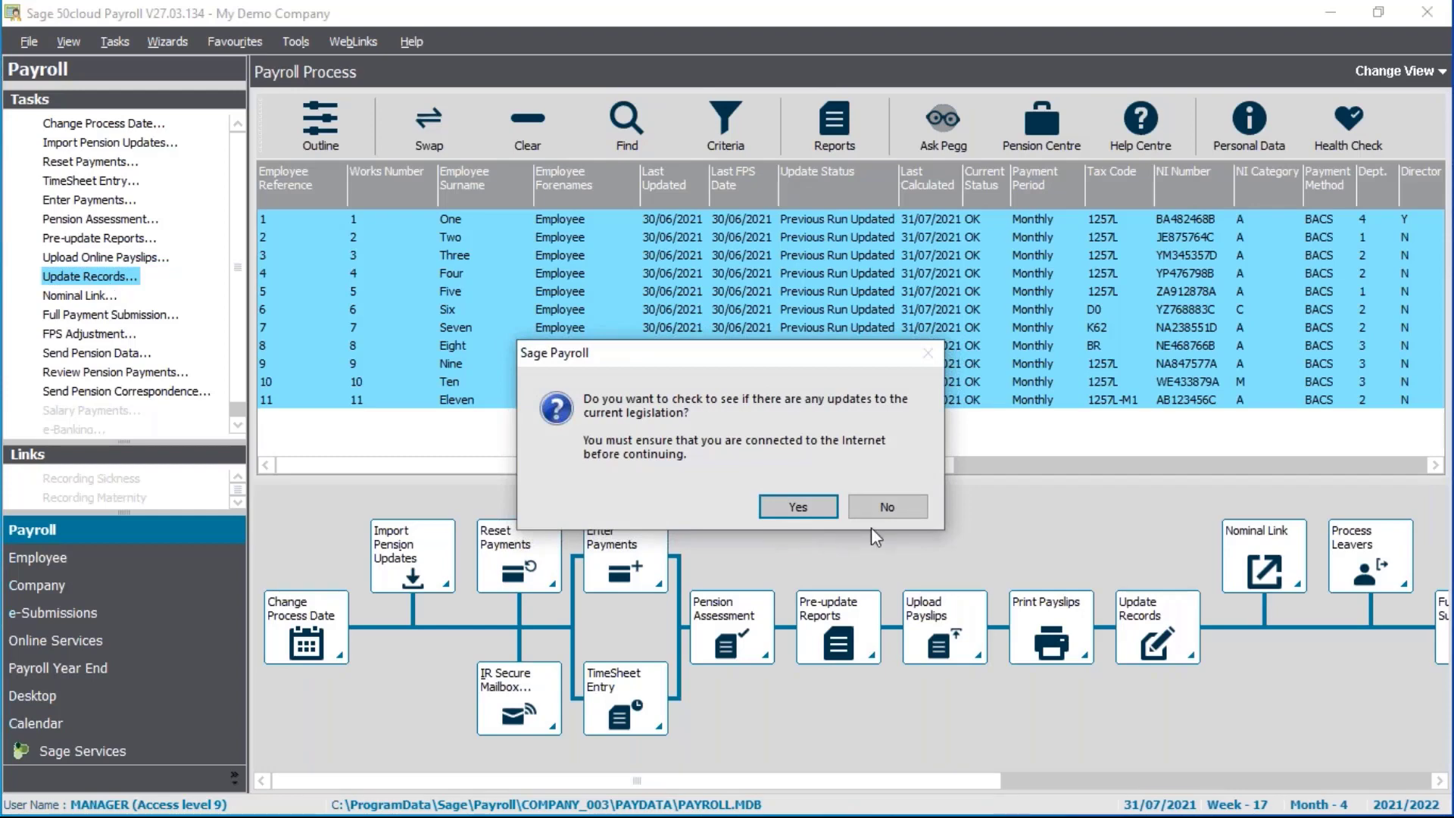
click(887, 503)
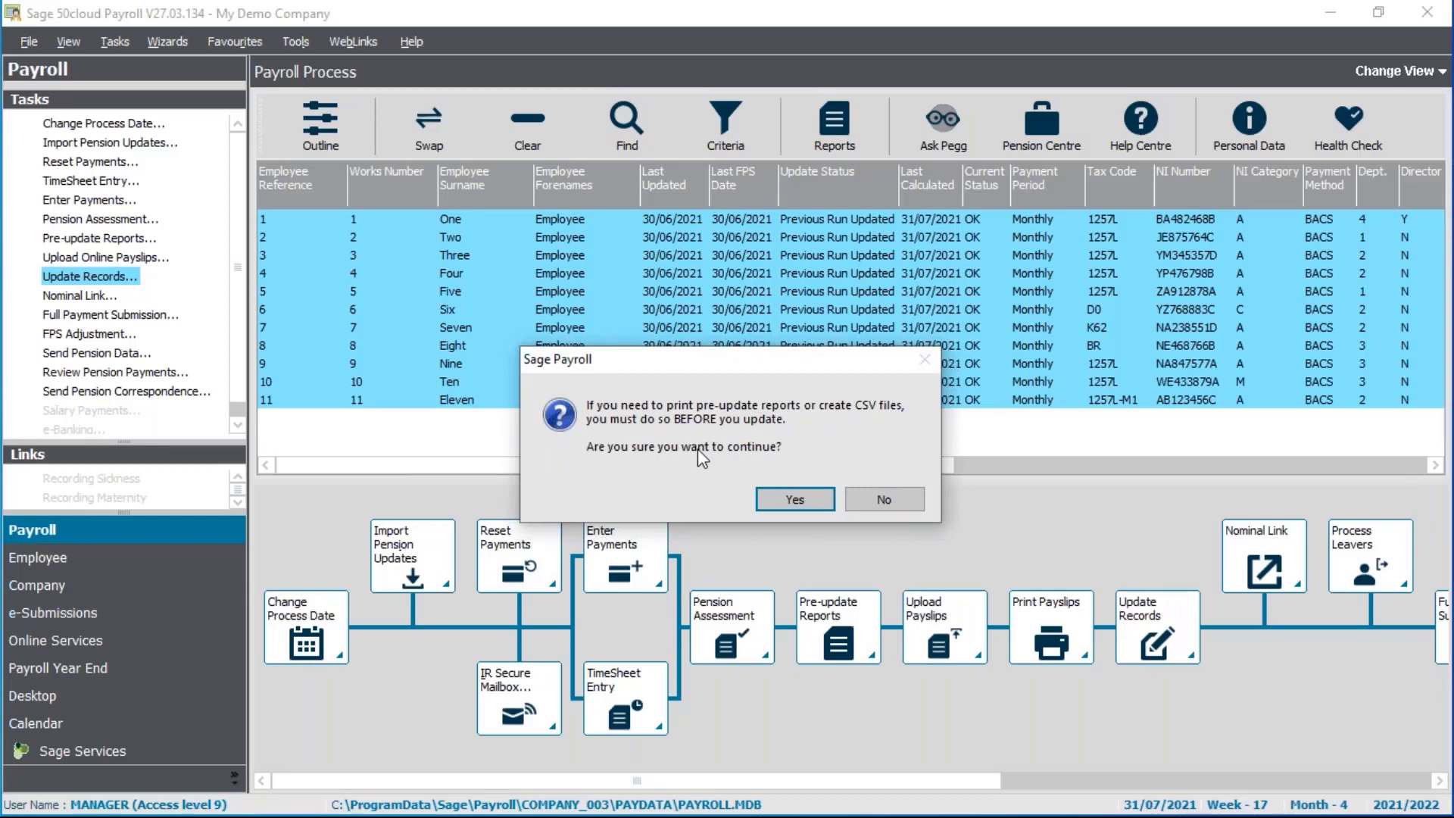
click(787, 503)
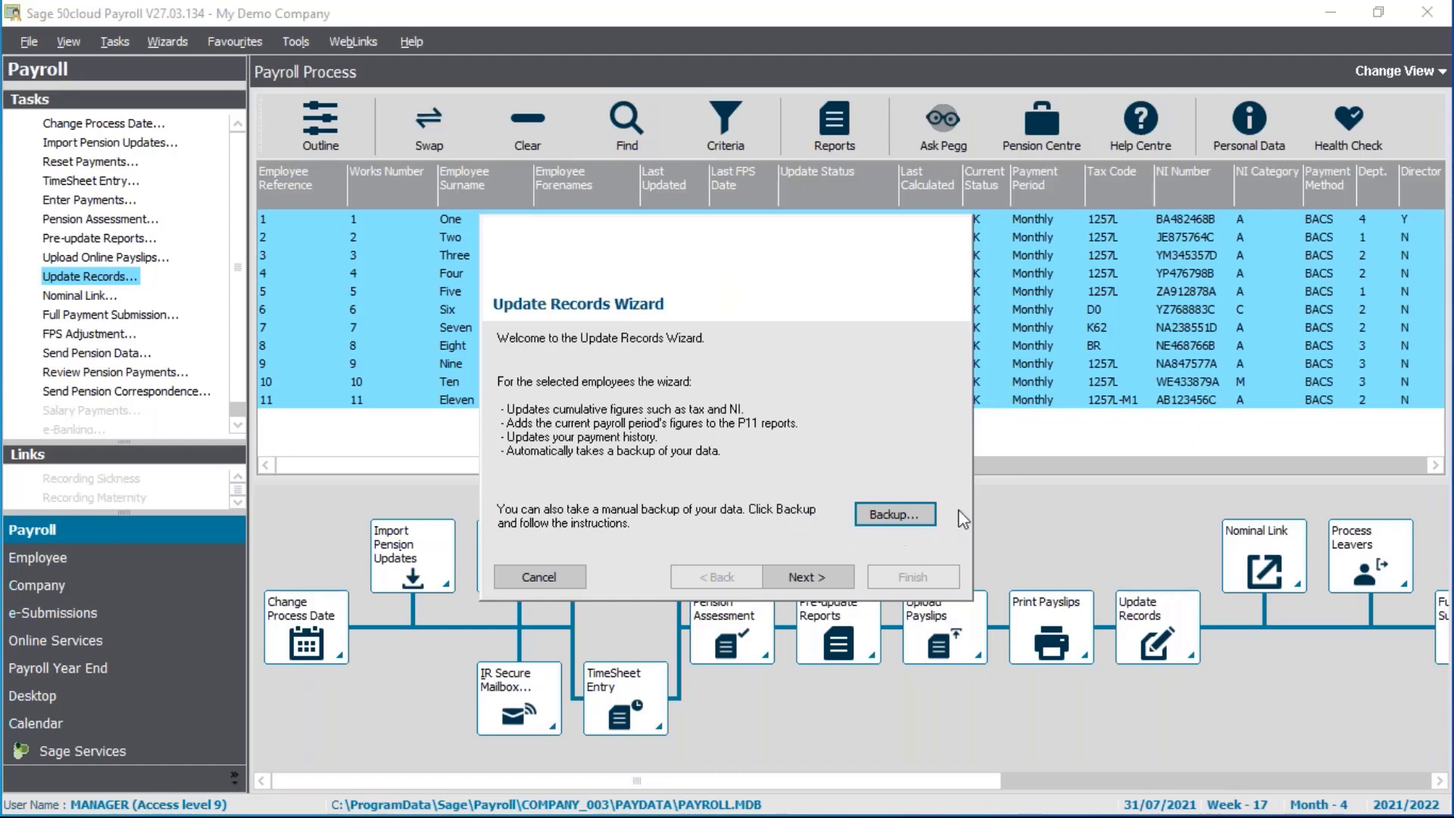
Back up the payroll data as 'July pre-update backup' in the Payroll backups folder
click(898, 516)
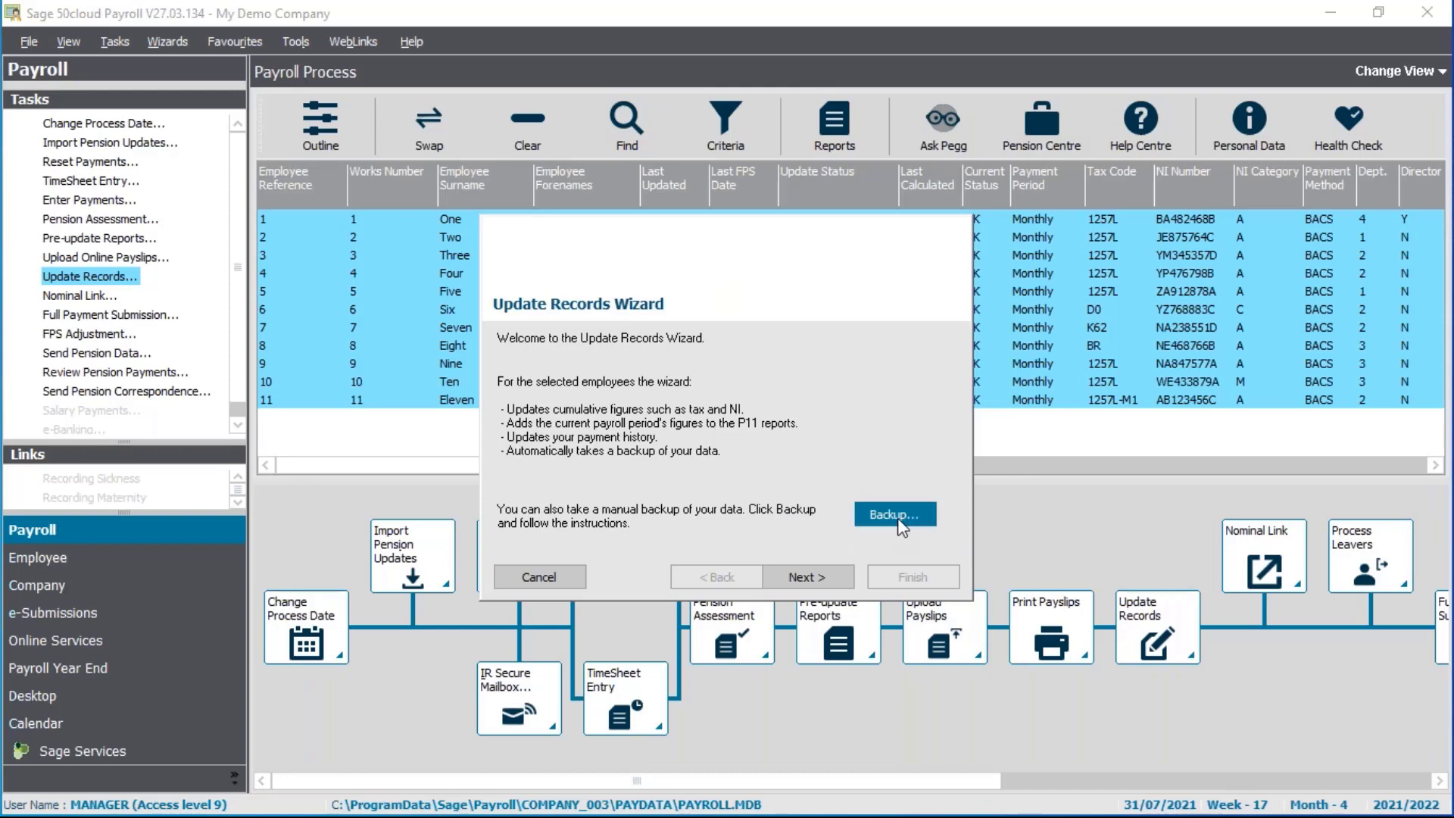
click(817, 575)
click(816, 575)
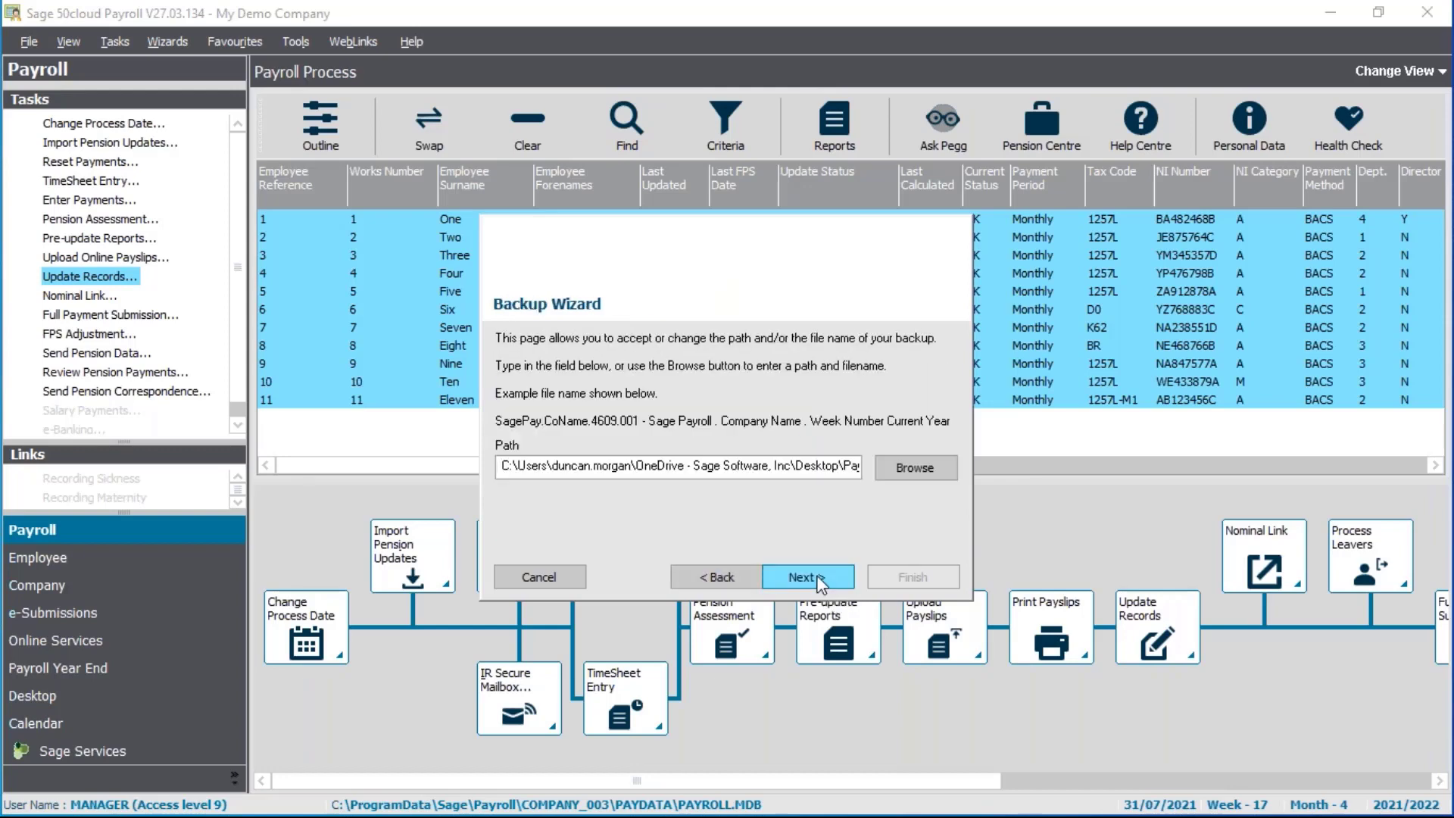
click(918, 470)
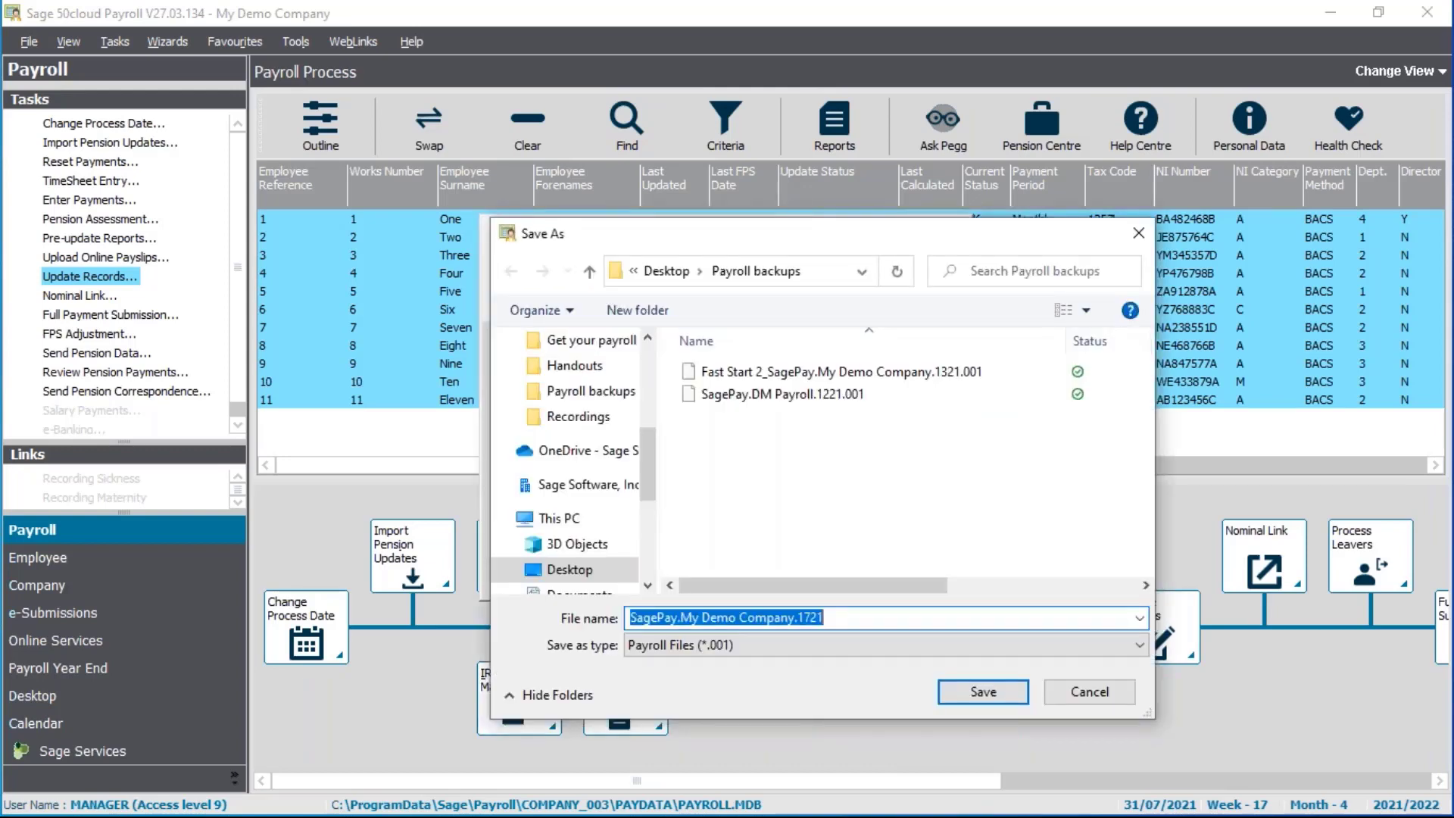
text(July pre-)
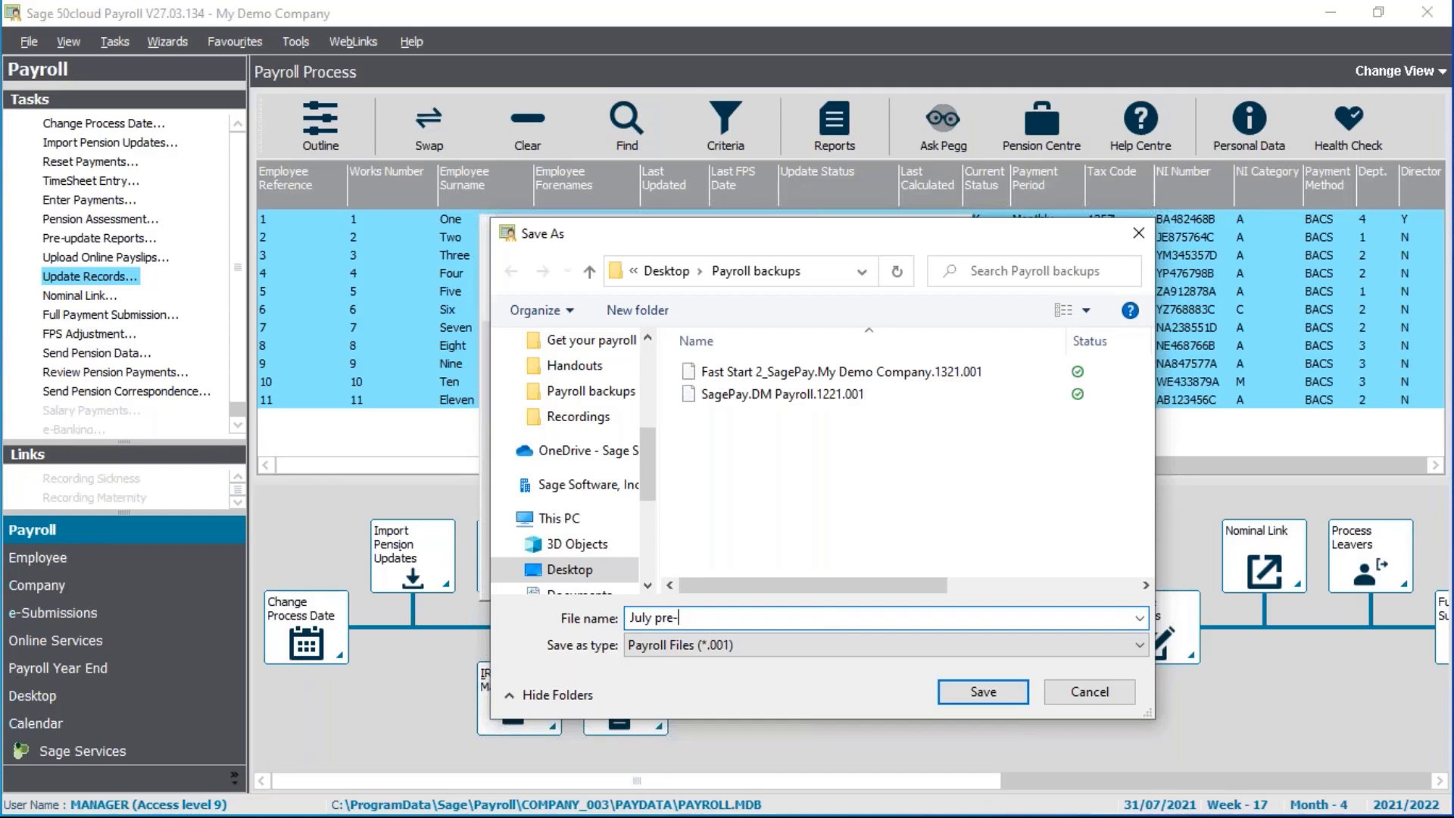
text(update backup)
click(983, 691)
click(853, 579)
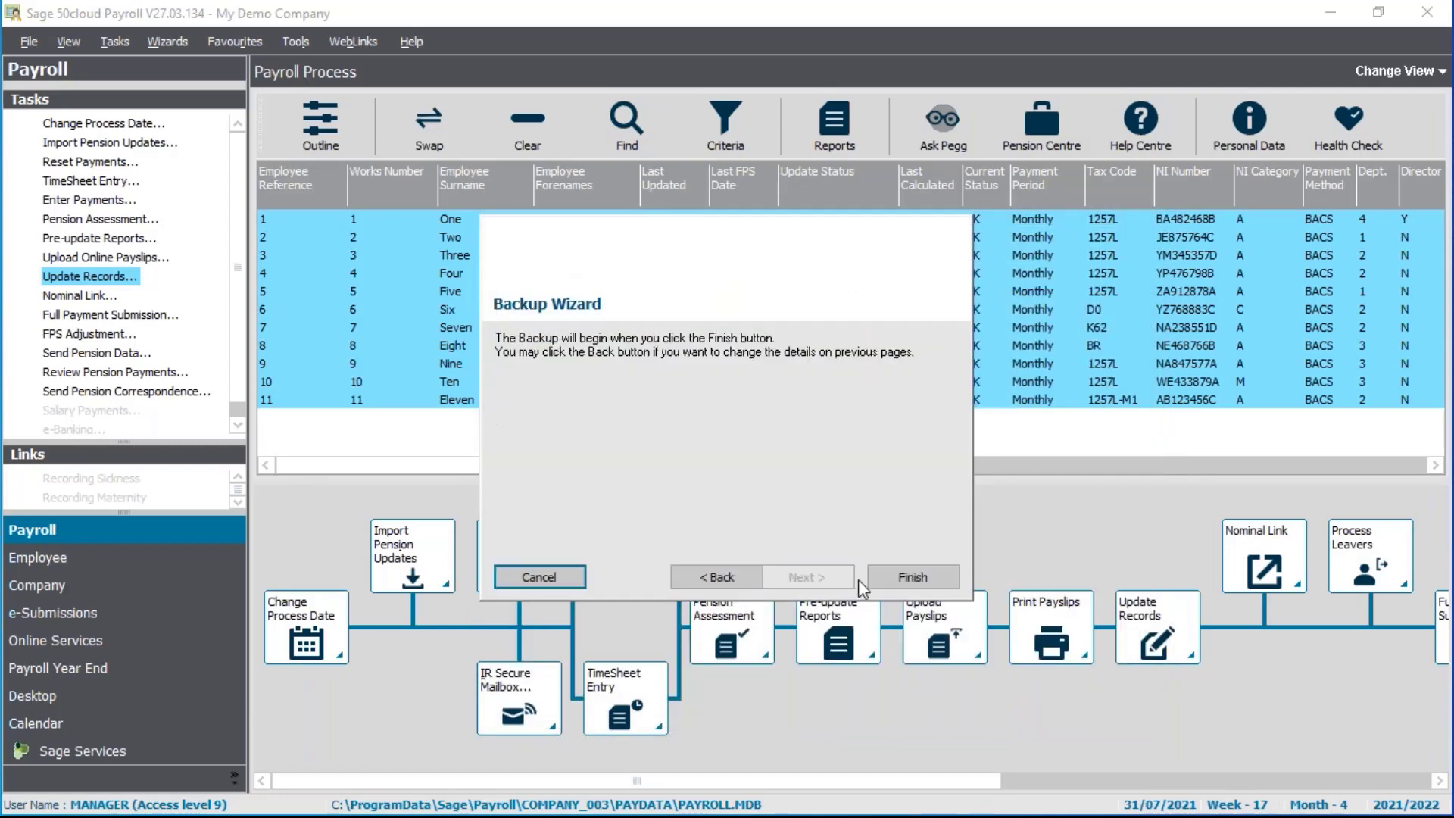
click(928, 577)
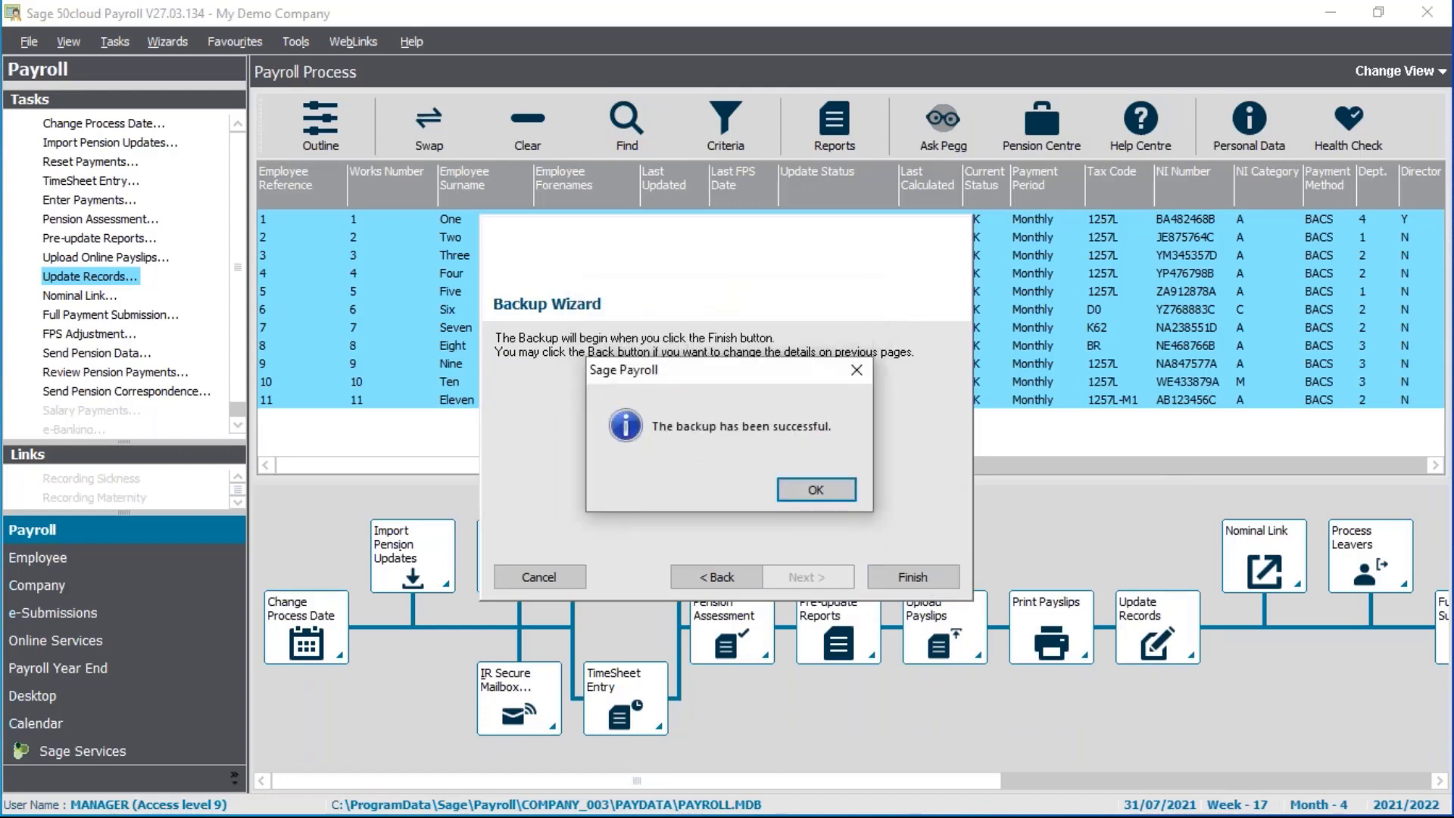
click(842, 494)
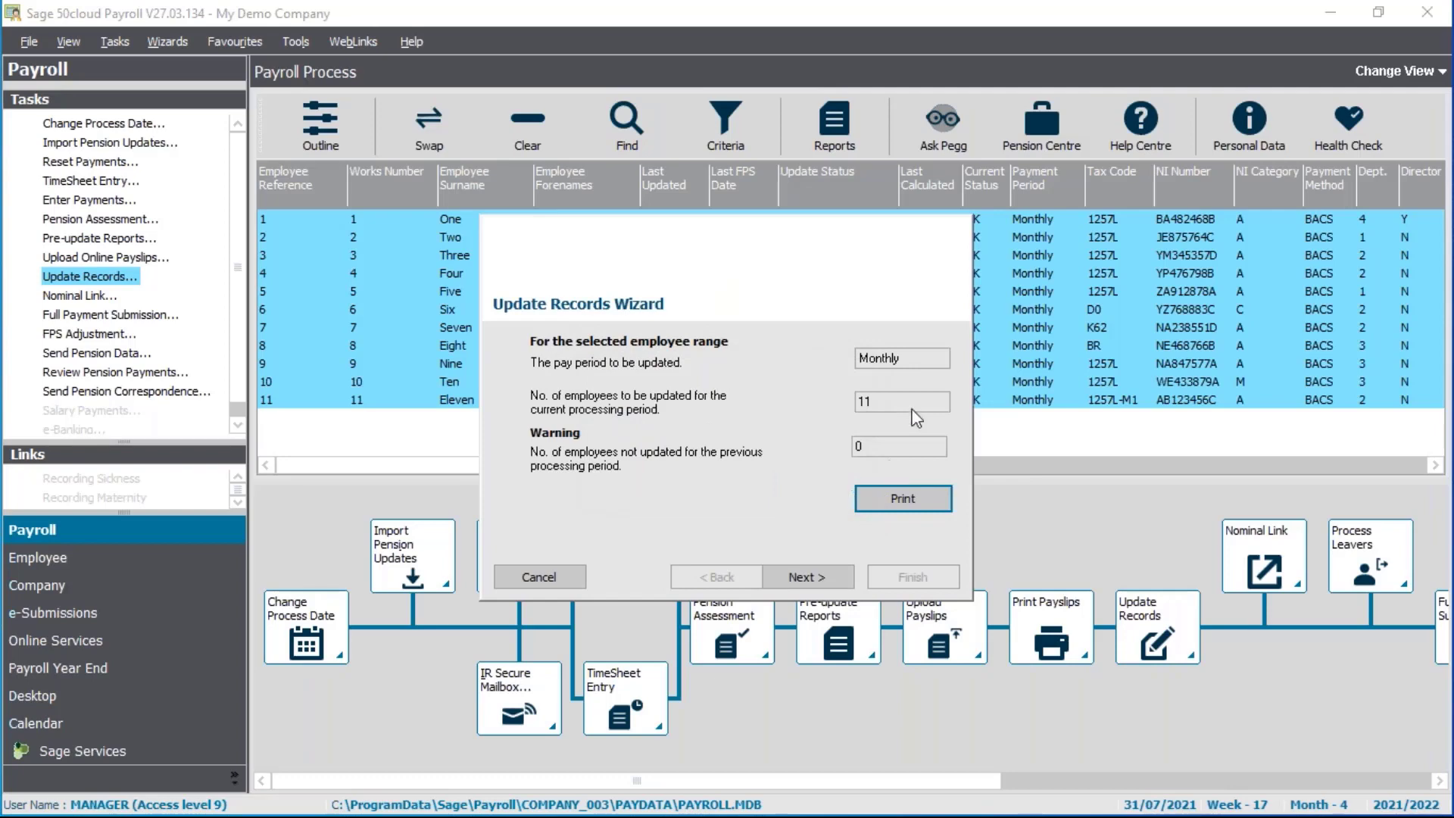
Run the July update for all 11 listed monthly employees and acknowledge completion
click(810, 580)
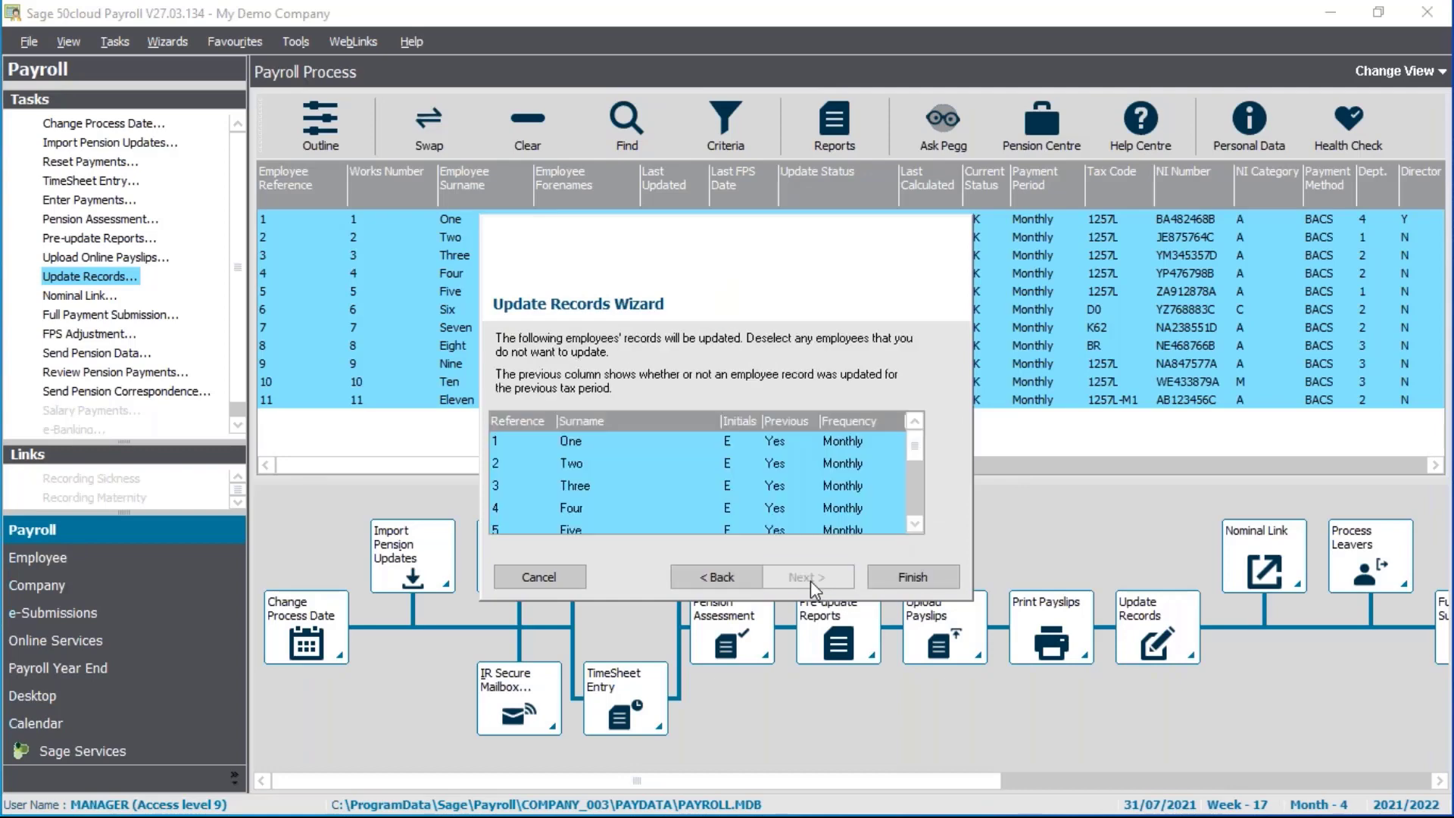
click(907, 583)
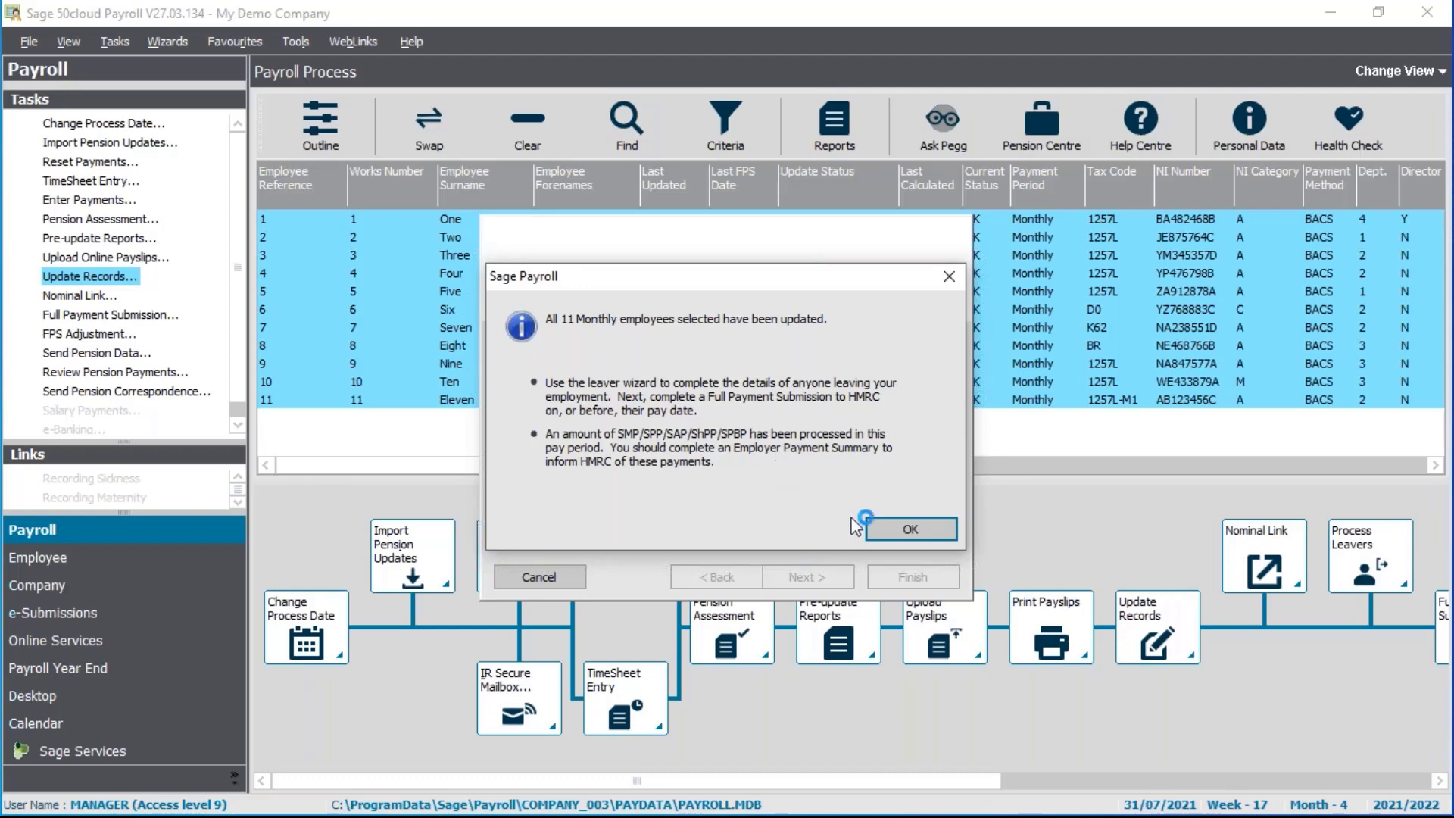
click(894, 528)
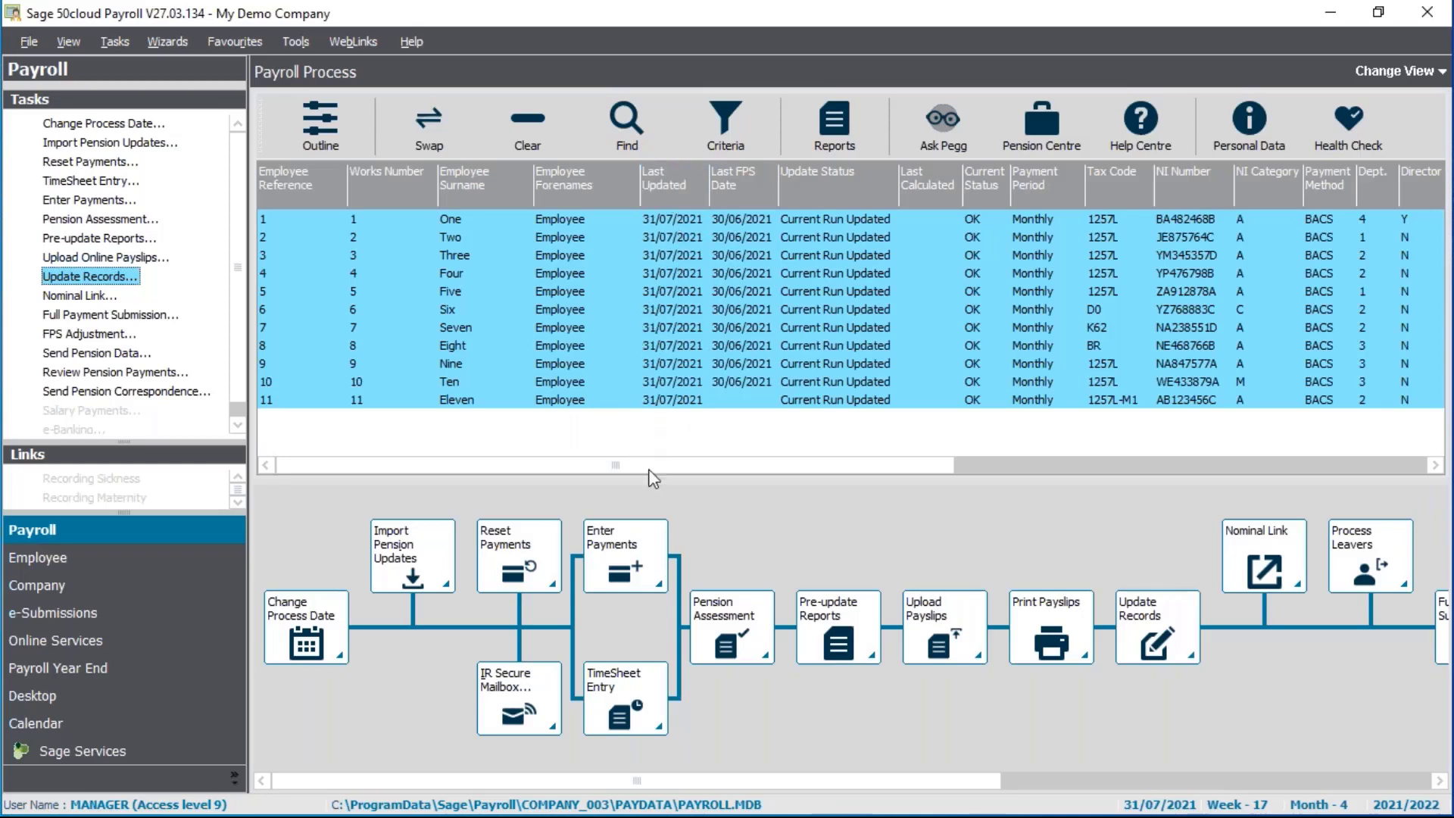
click(74, 201)
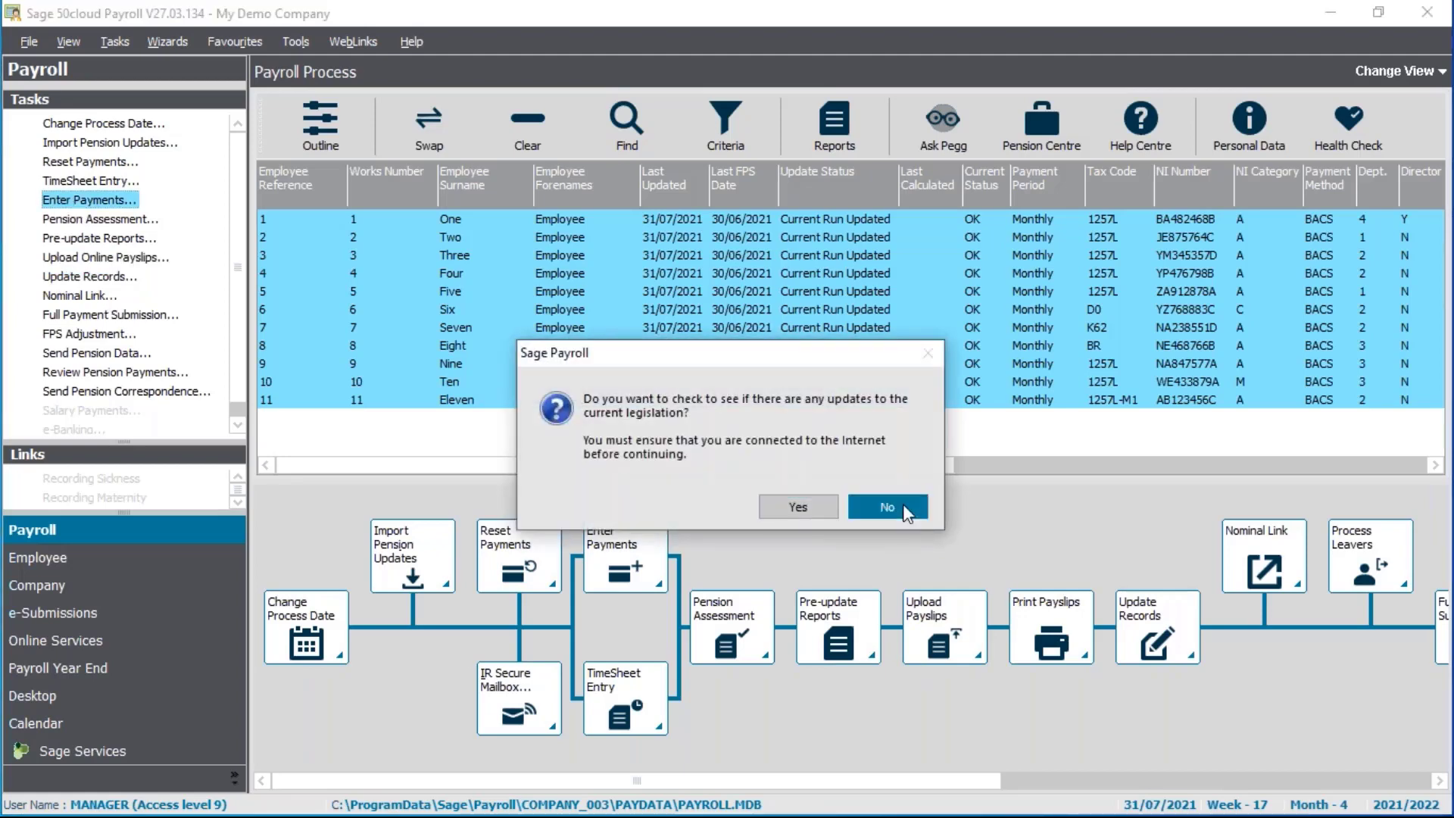
click(887, 507)
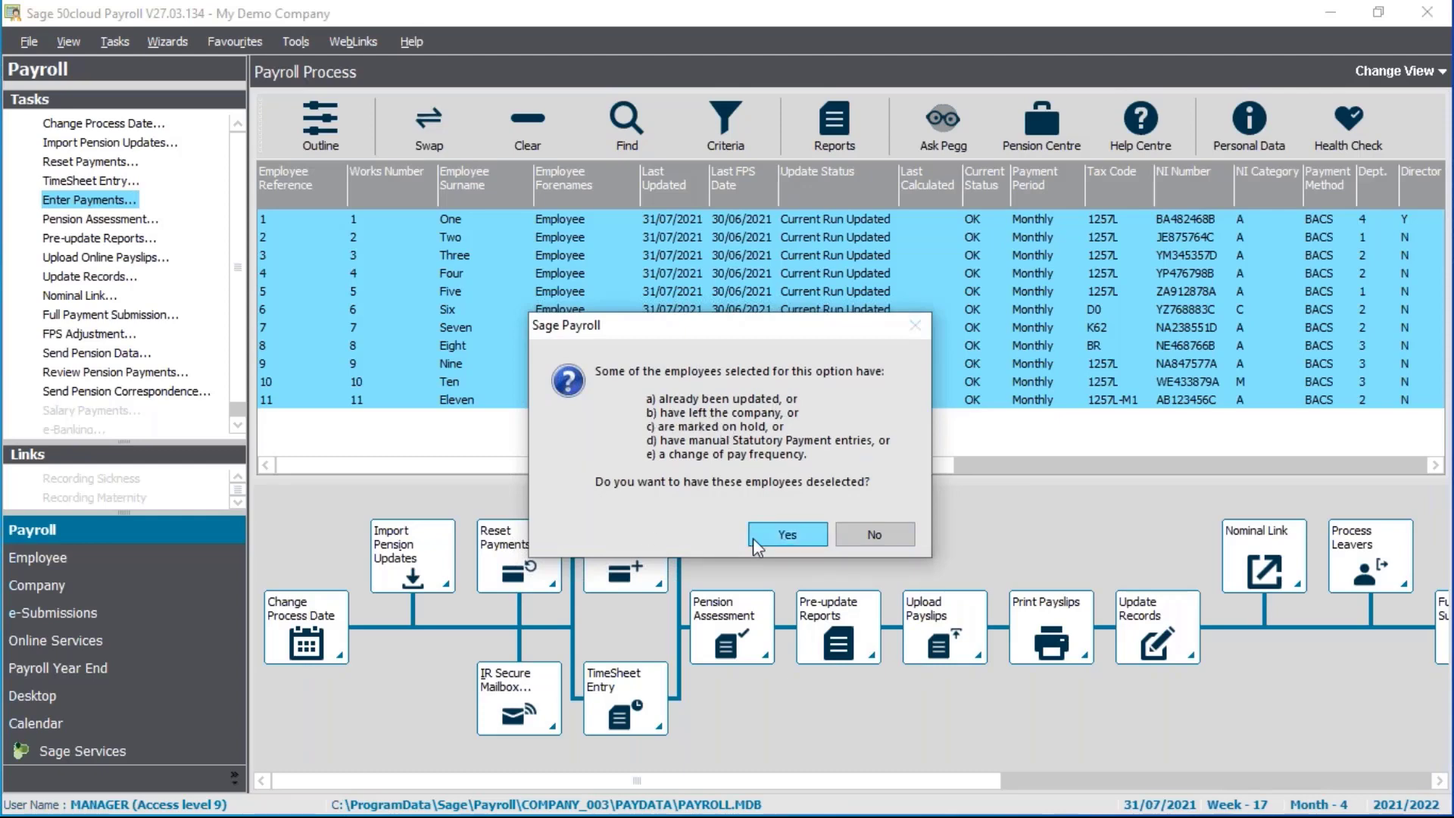
click(910, 542)
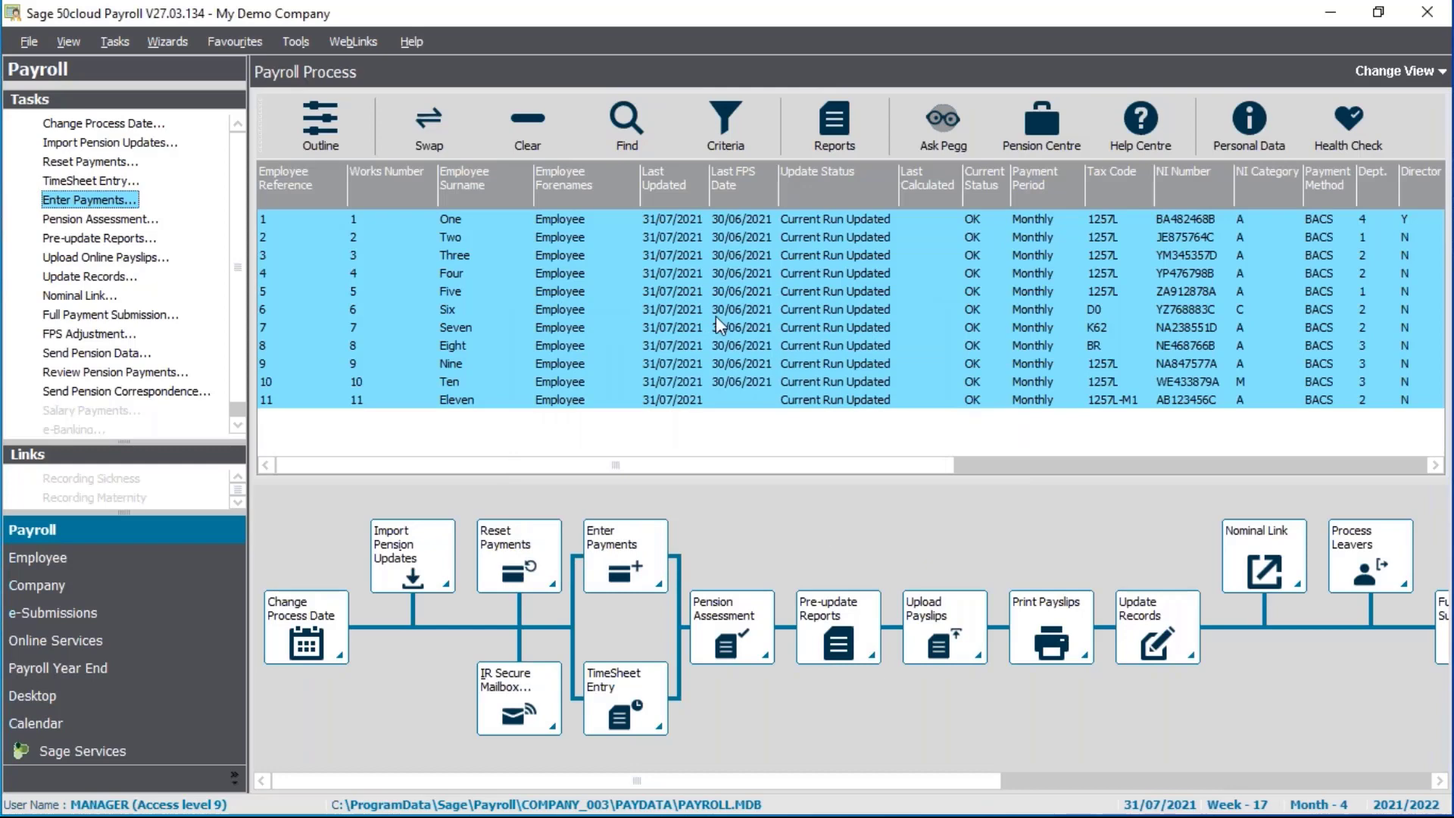
right_click(706, 279)
click(738, 338)
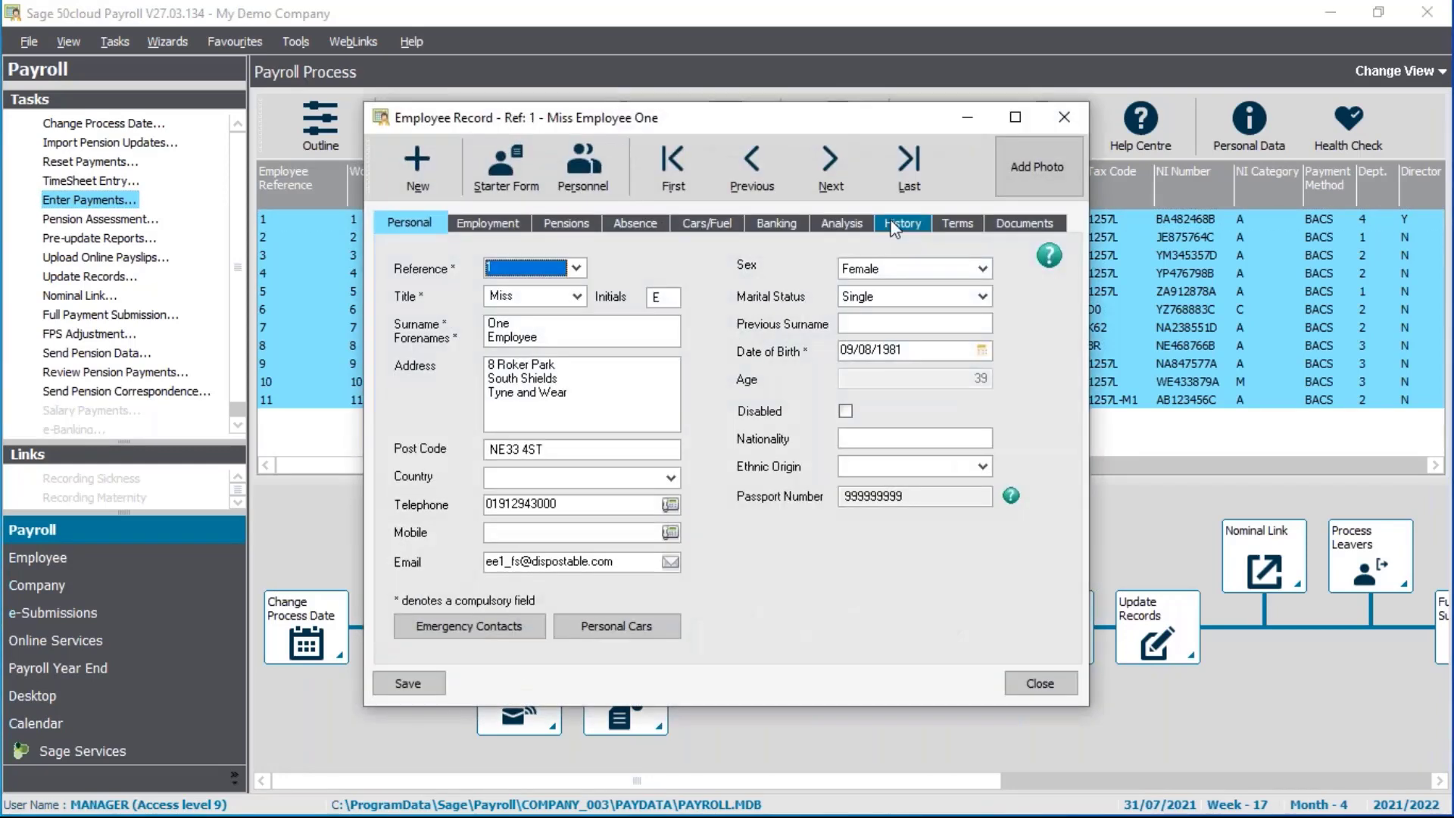
click(644, 367)
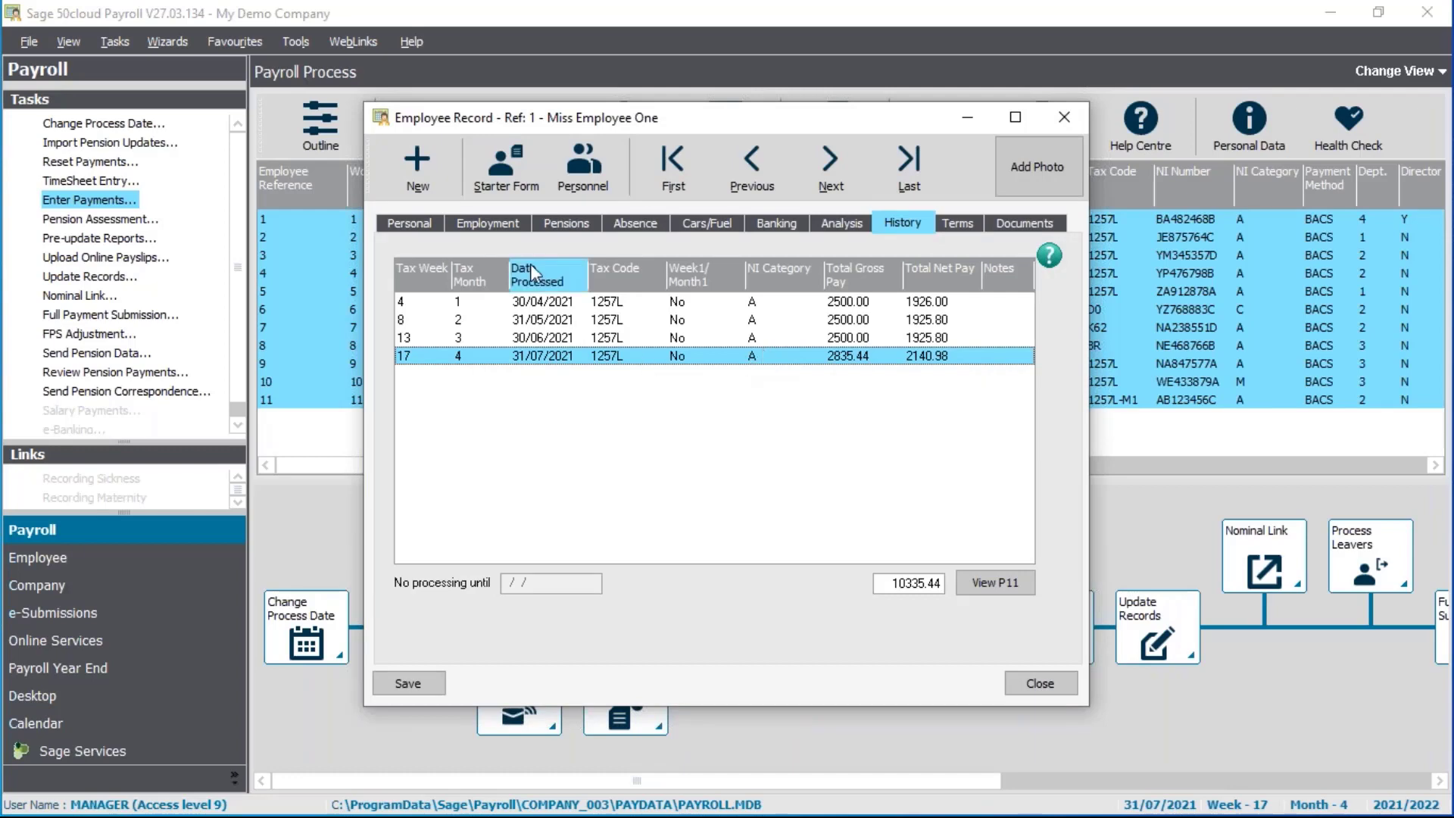
click(502, 227)
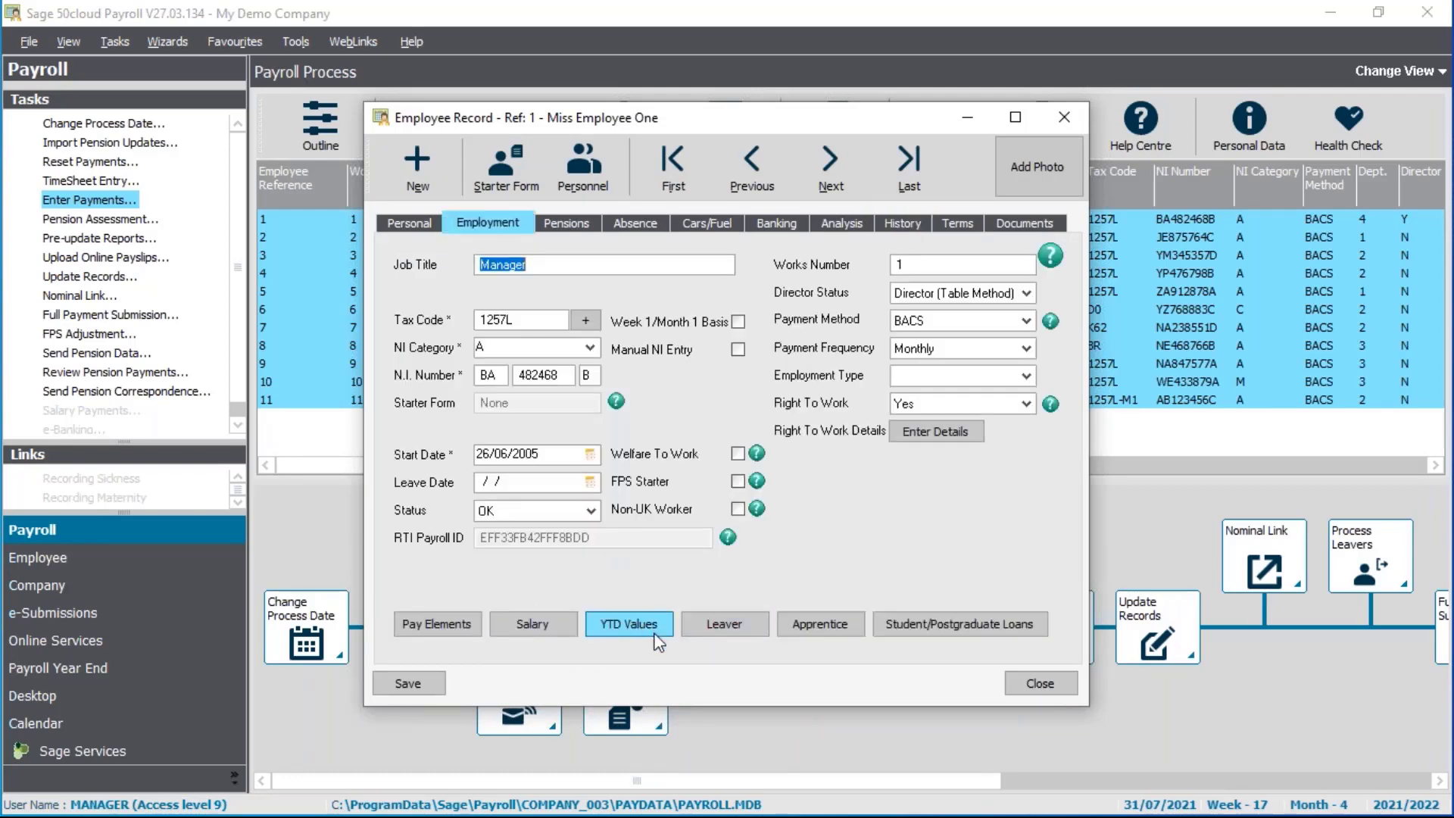
click(1053, 687)
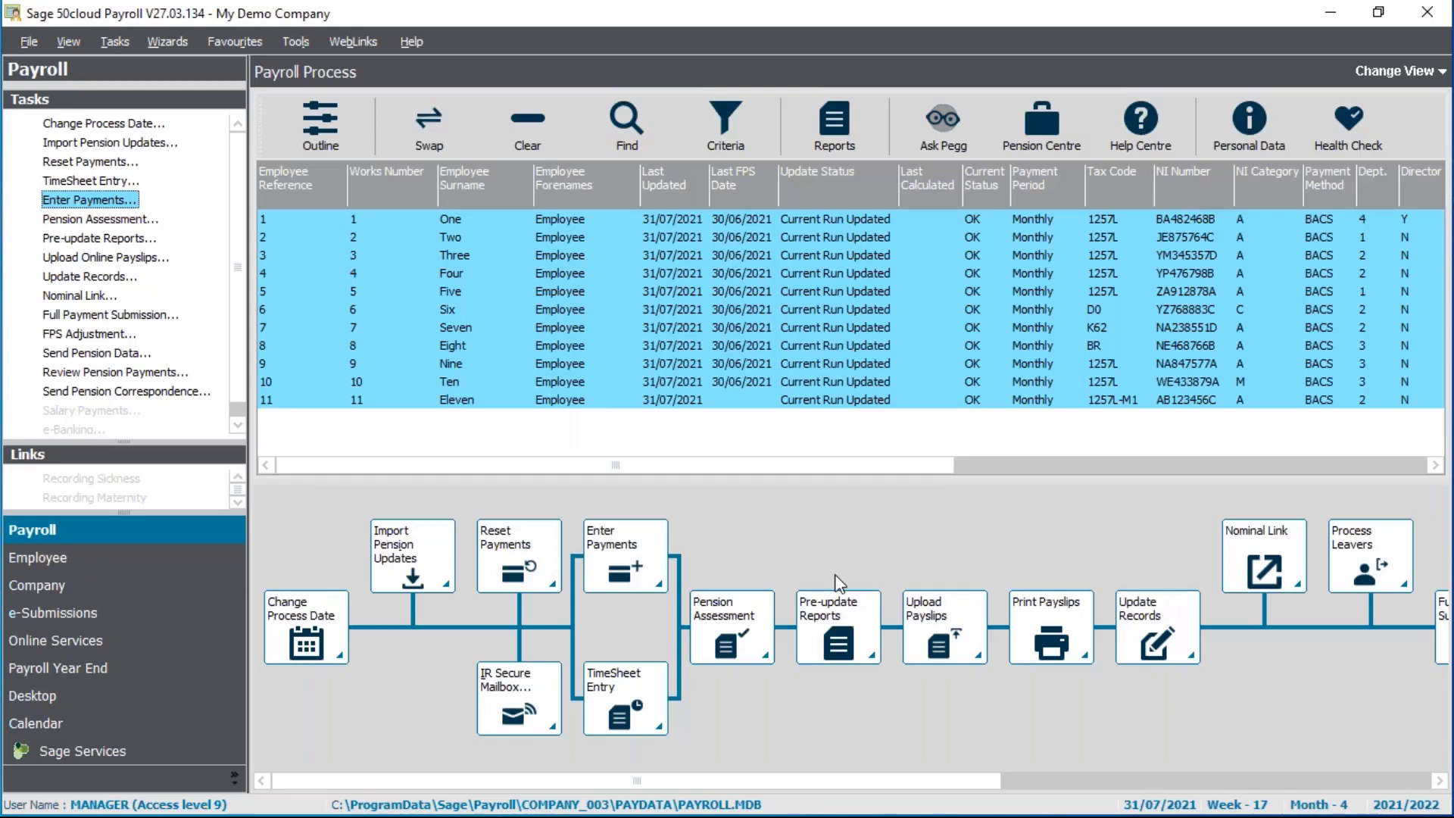
Select only Employee Three in the payroll list, then switch to the Employee List
drag(947, 788, 1150, 784)
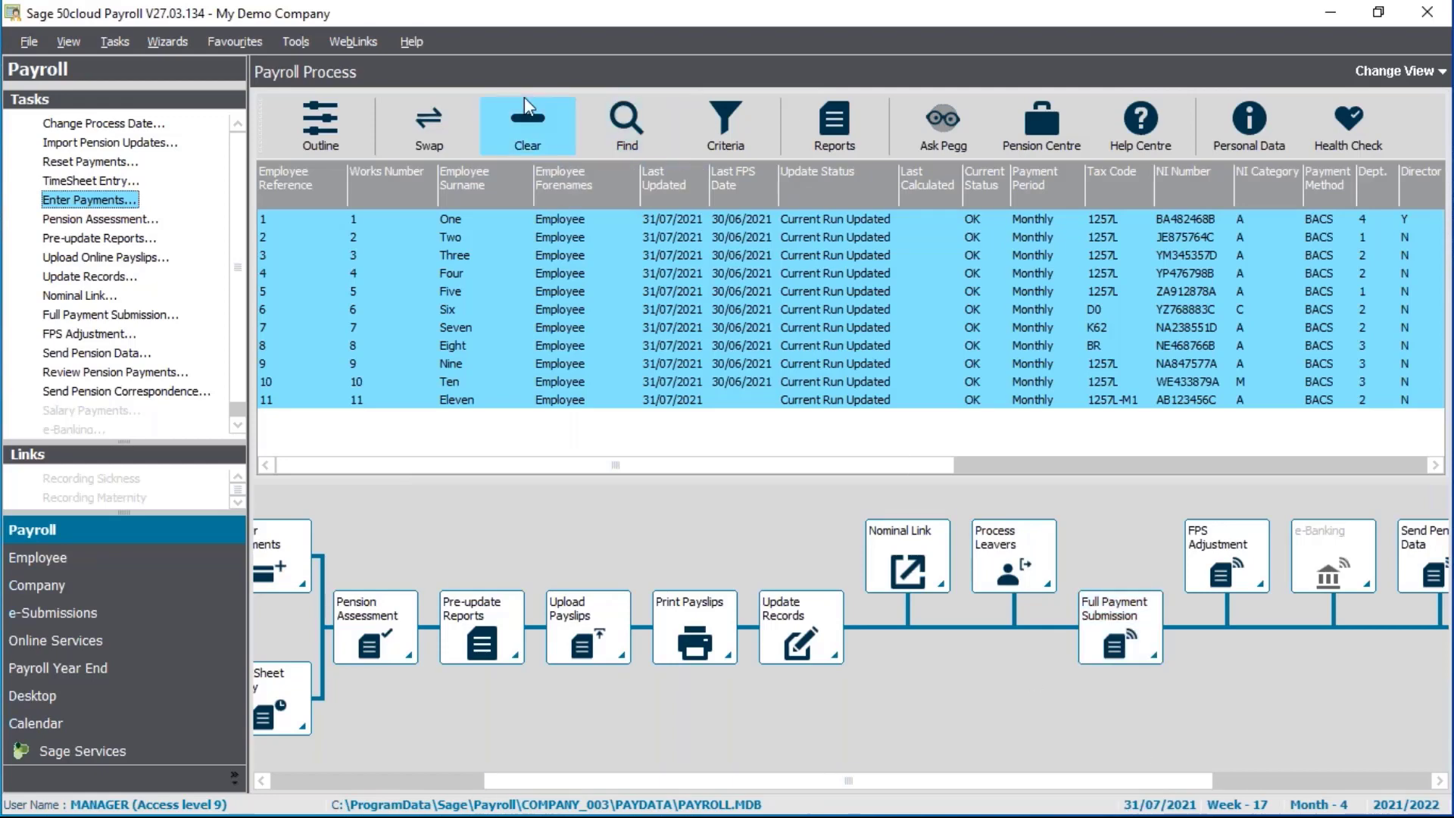
click(517, 121)
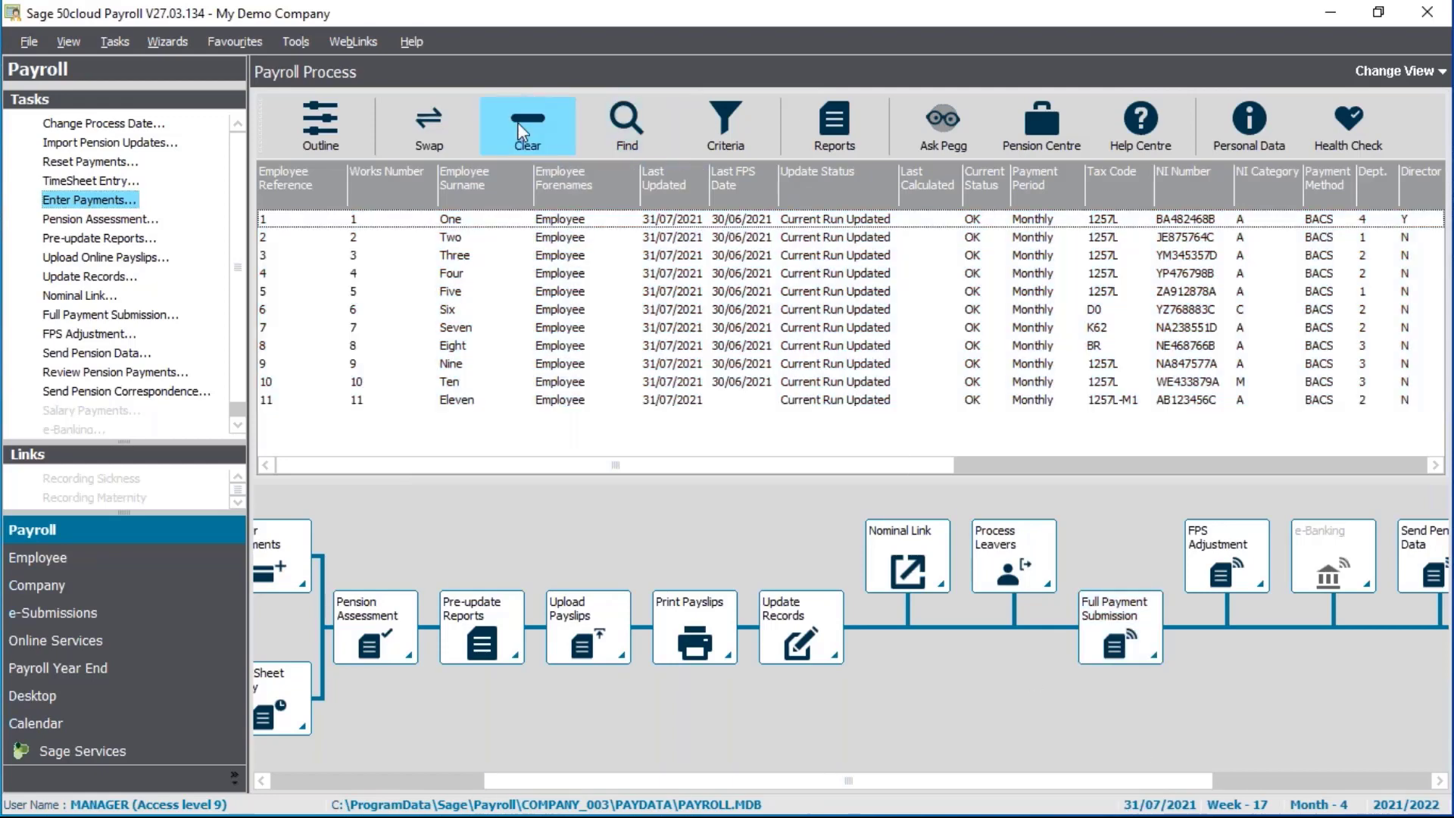
click(463, 261)
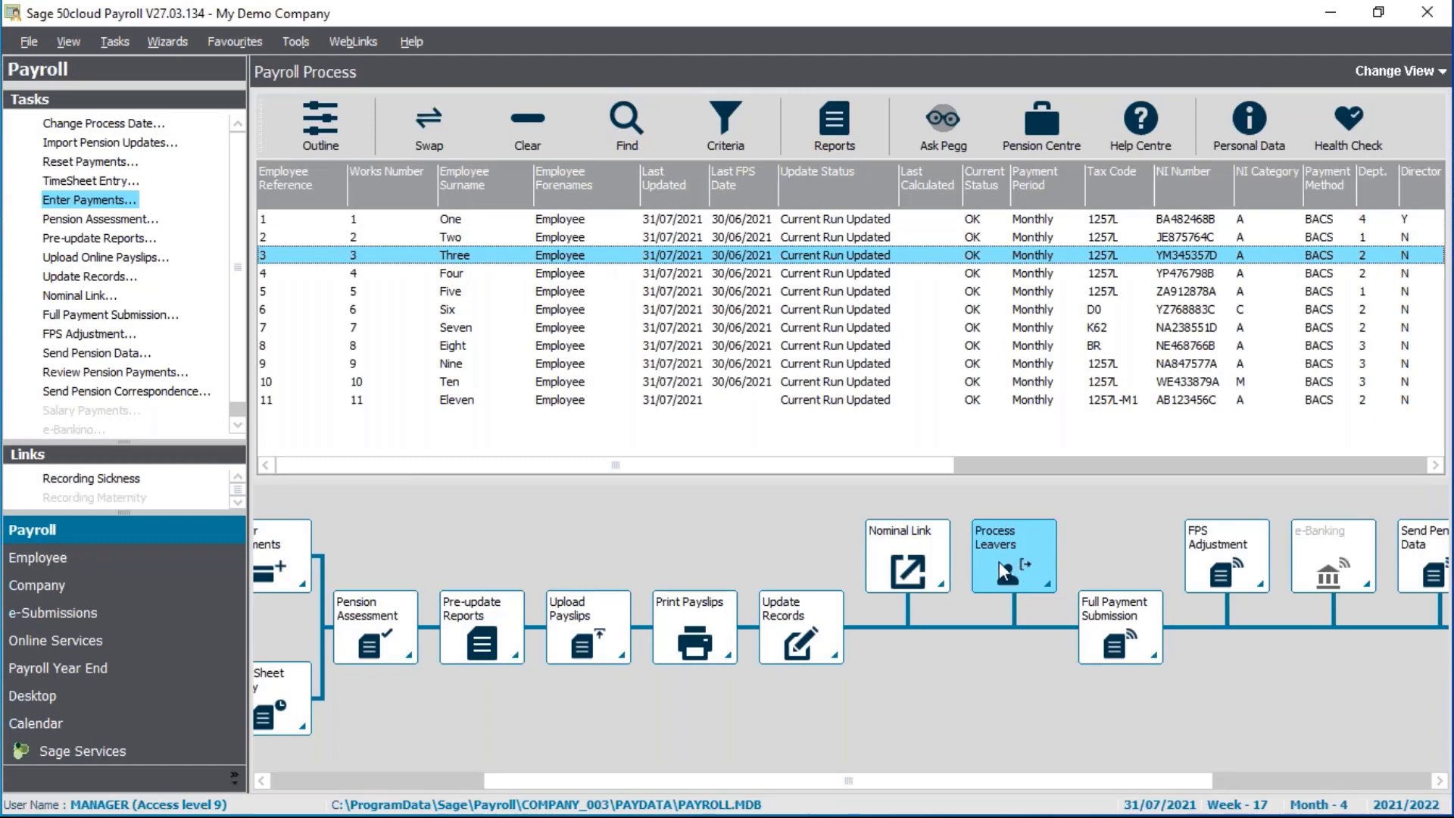
click(210, 569)
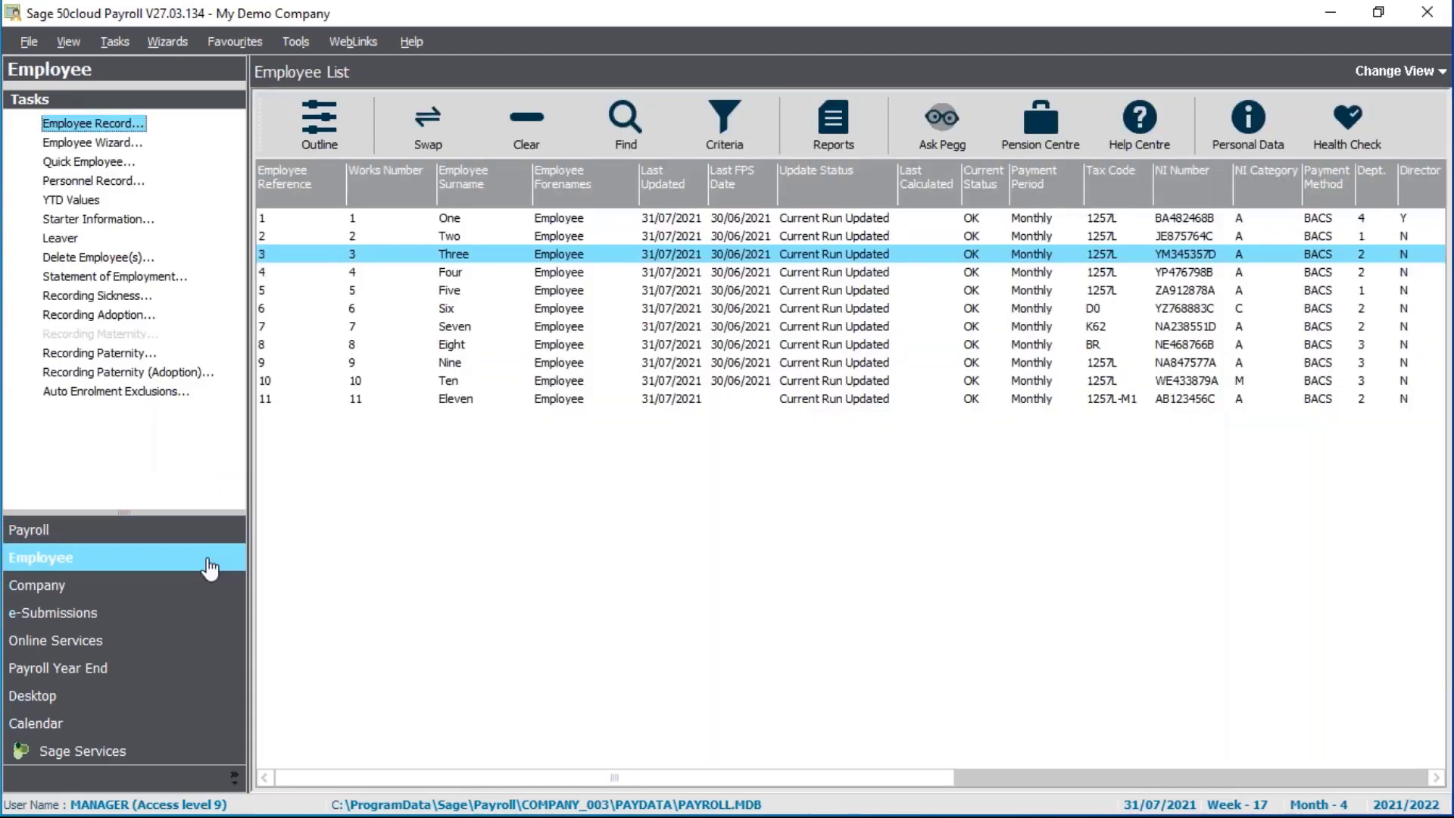
Run the Leaver wizard with leaving date 23/07/2021 and preview the P45 on plain paper (eSubmissions)
click(61, 239)
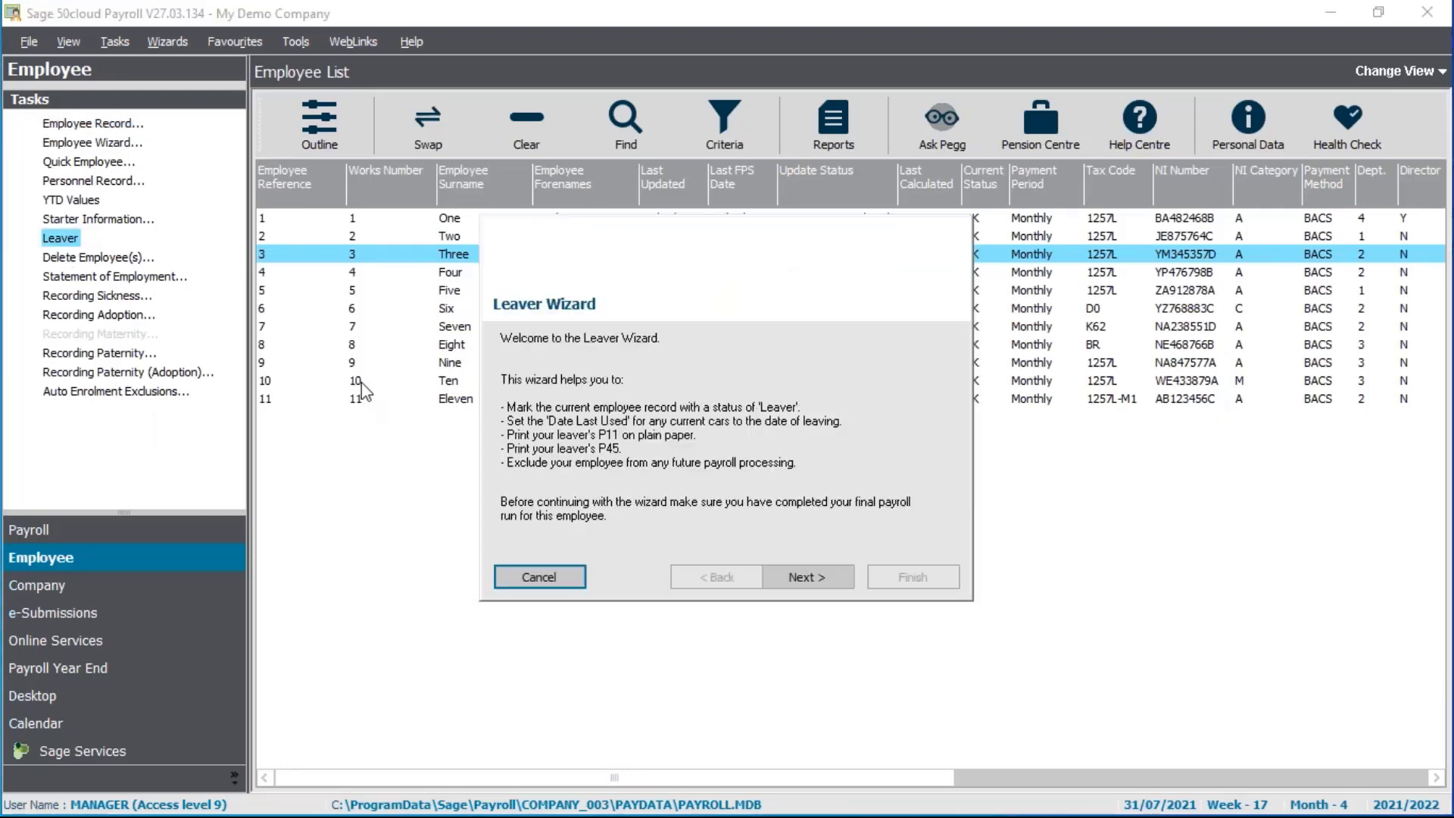
click(818, 580)
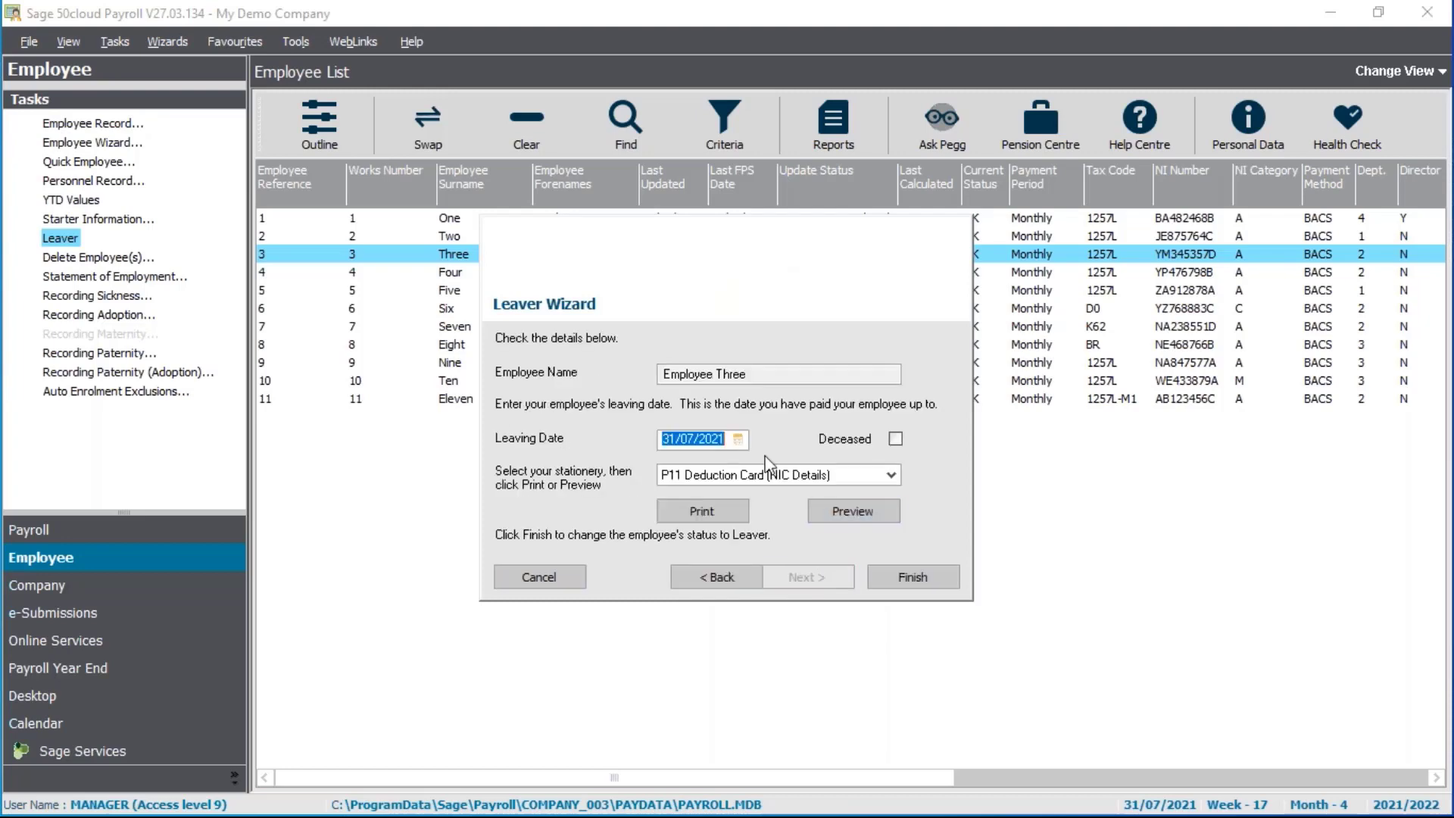
click(739, 440)
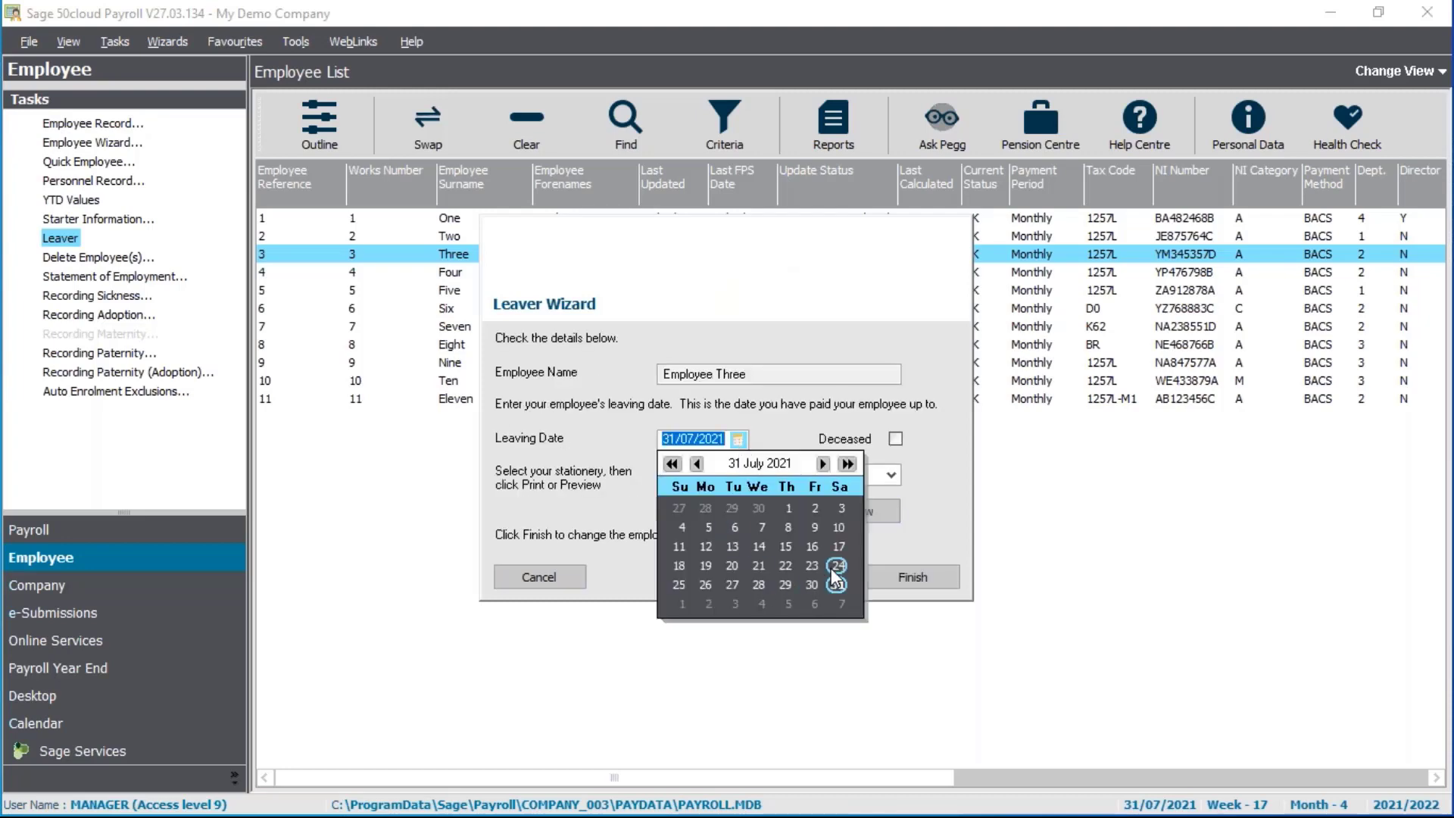
click(811, 566)
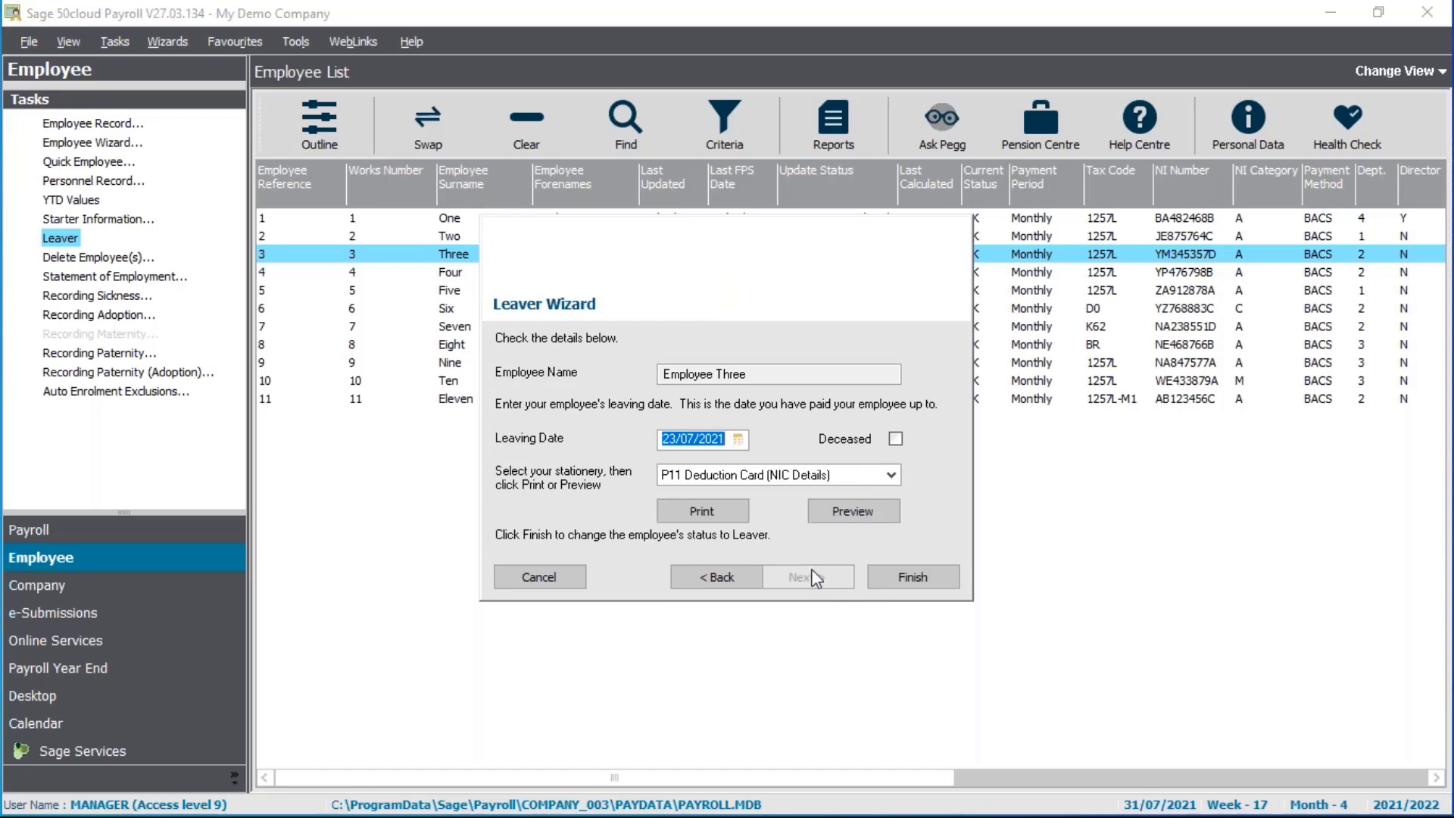
click(892, 476)
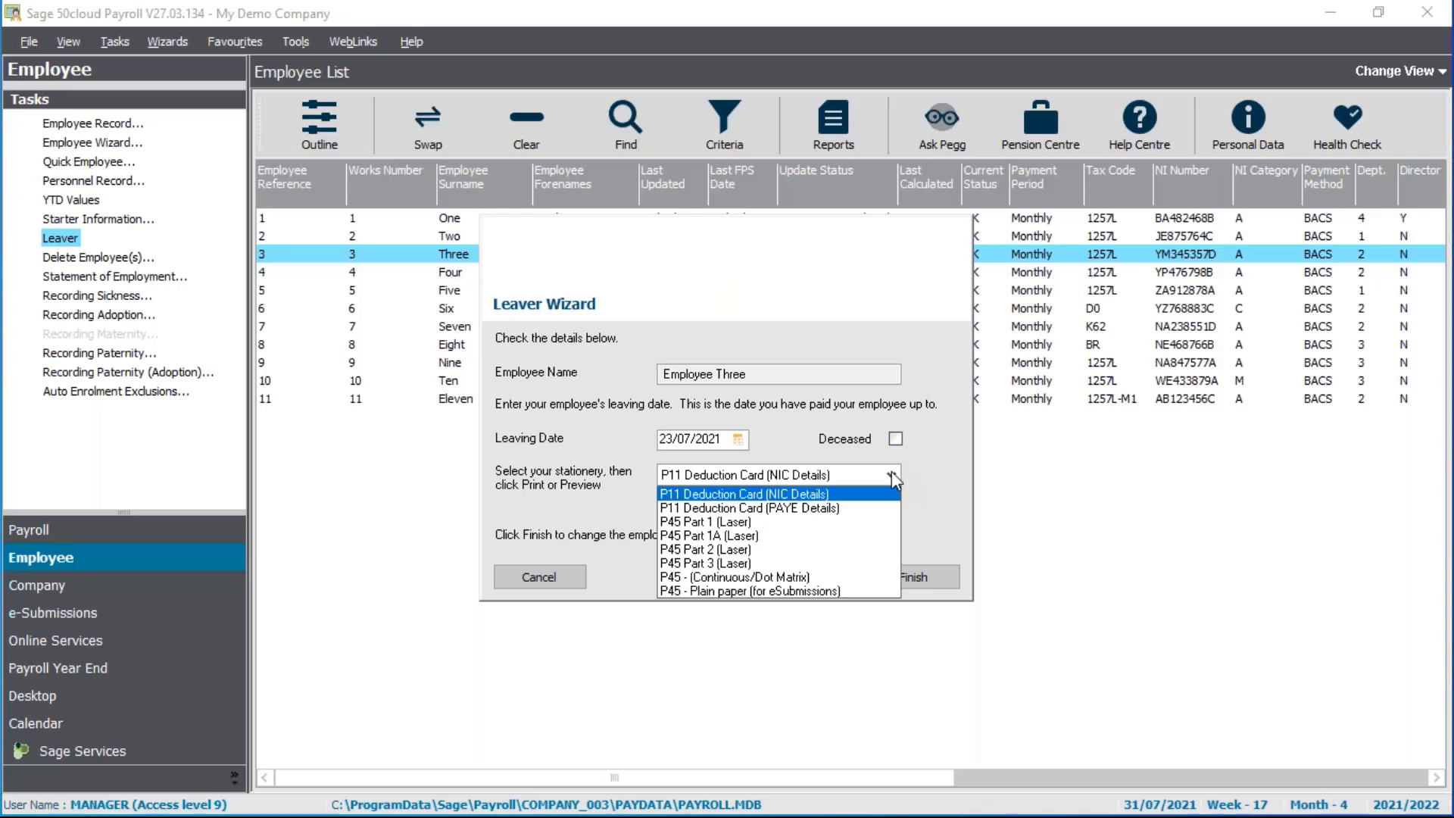
click(753, 592)
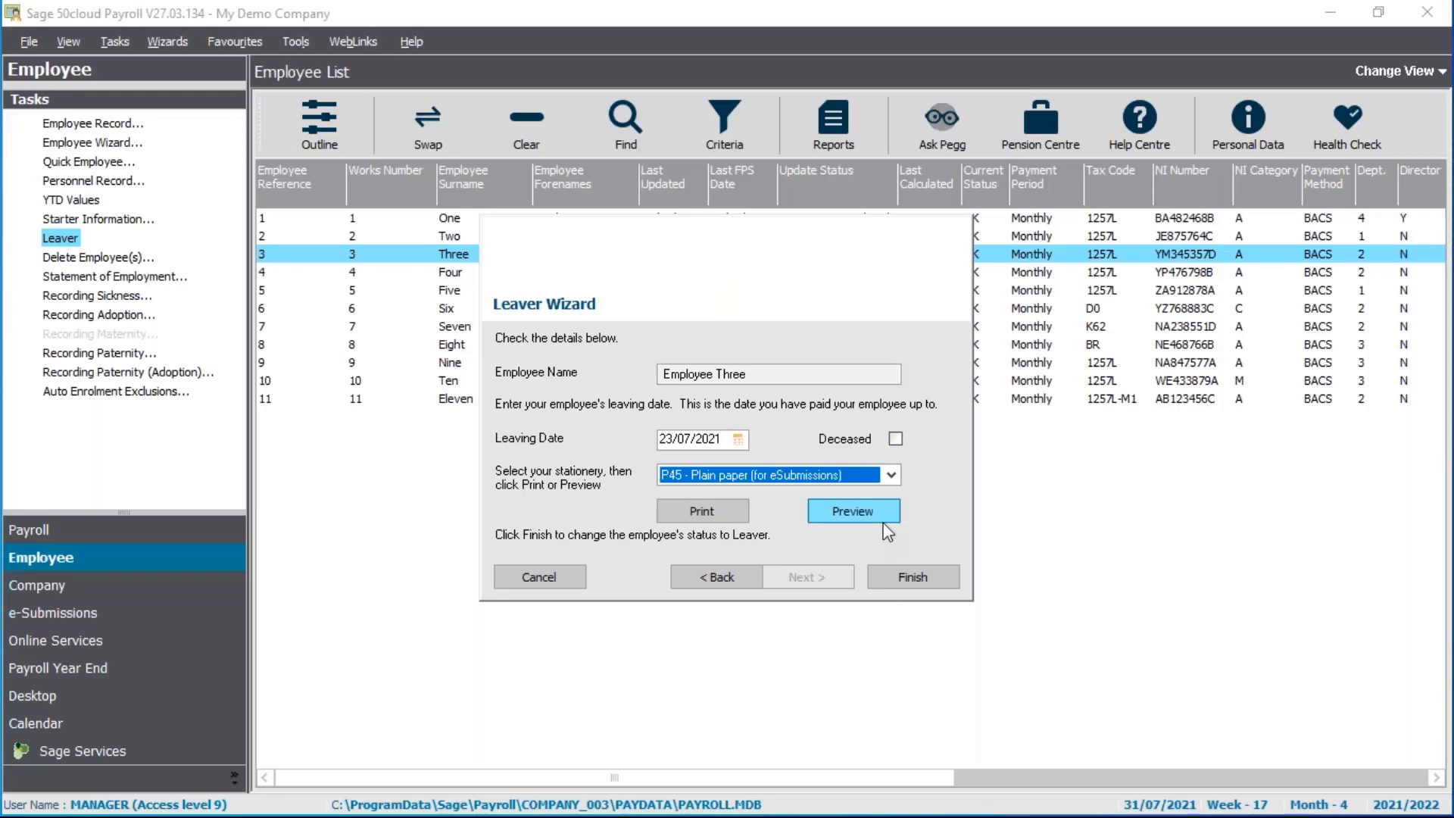
click(838, 505)
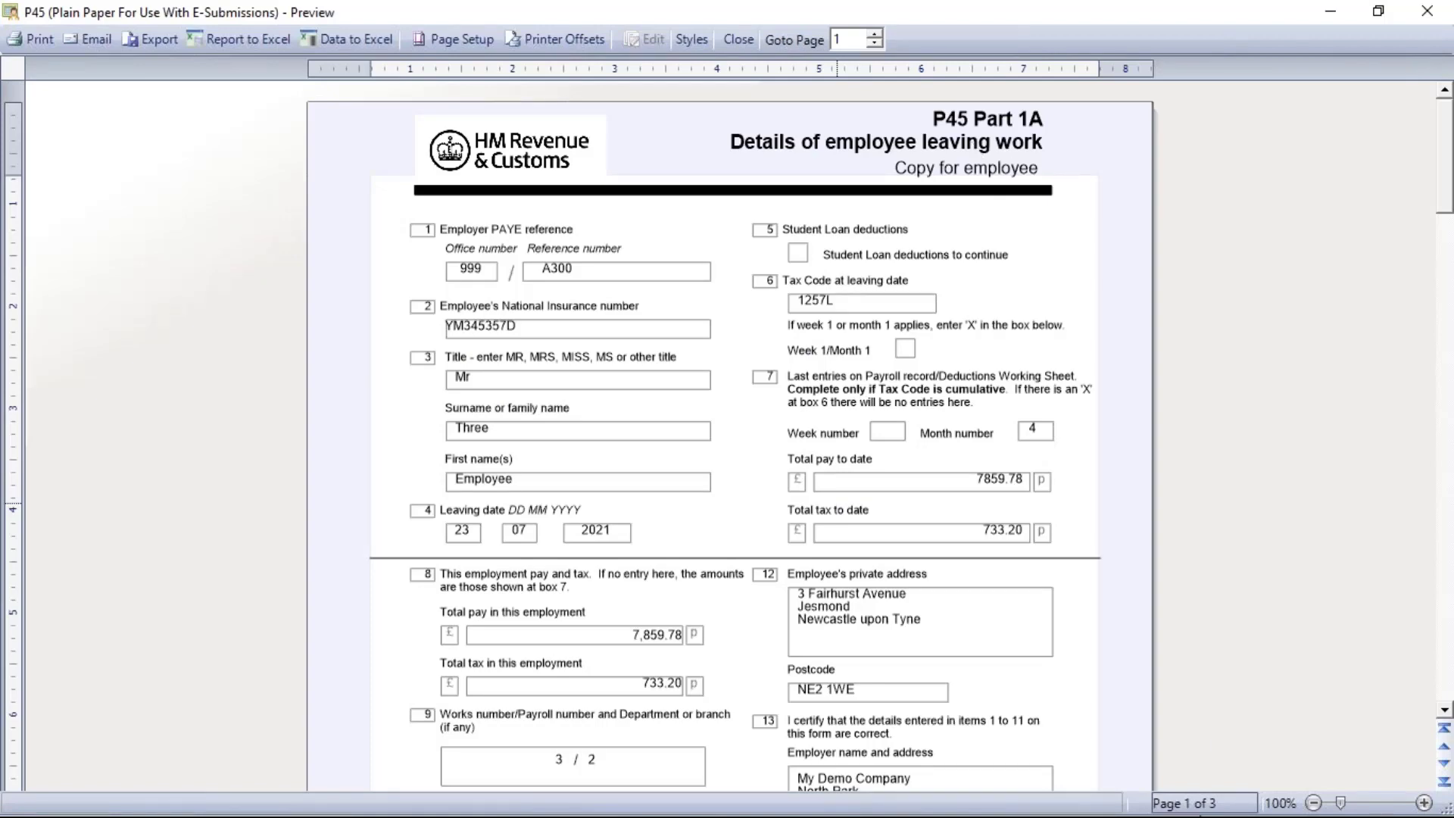
Page forward through the P45 to page 3, then back to page 1
click(1445, 763)
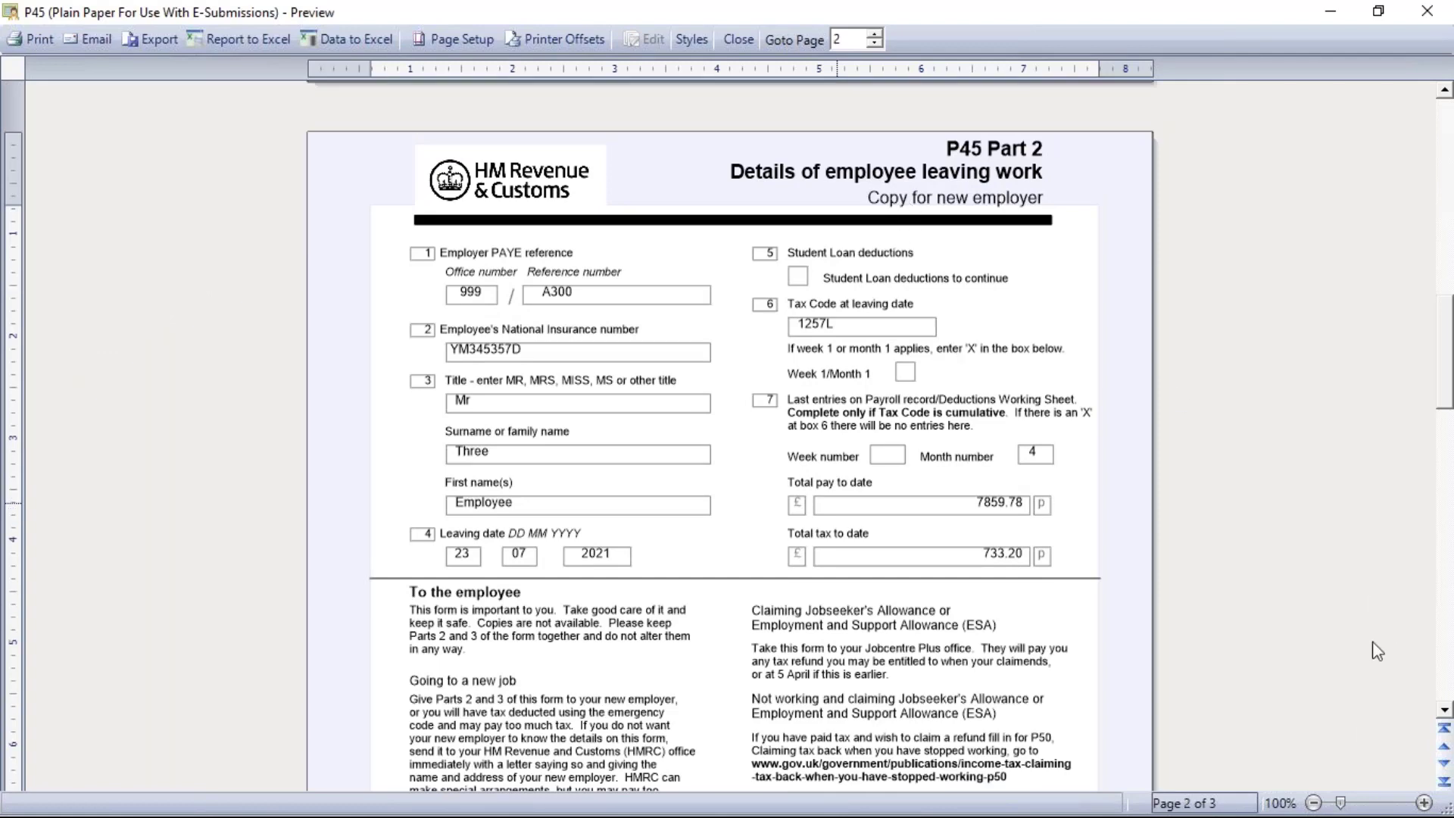
click(1444, 763)
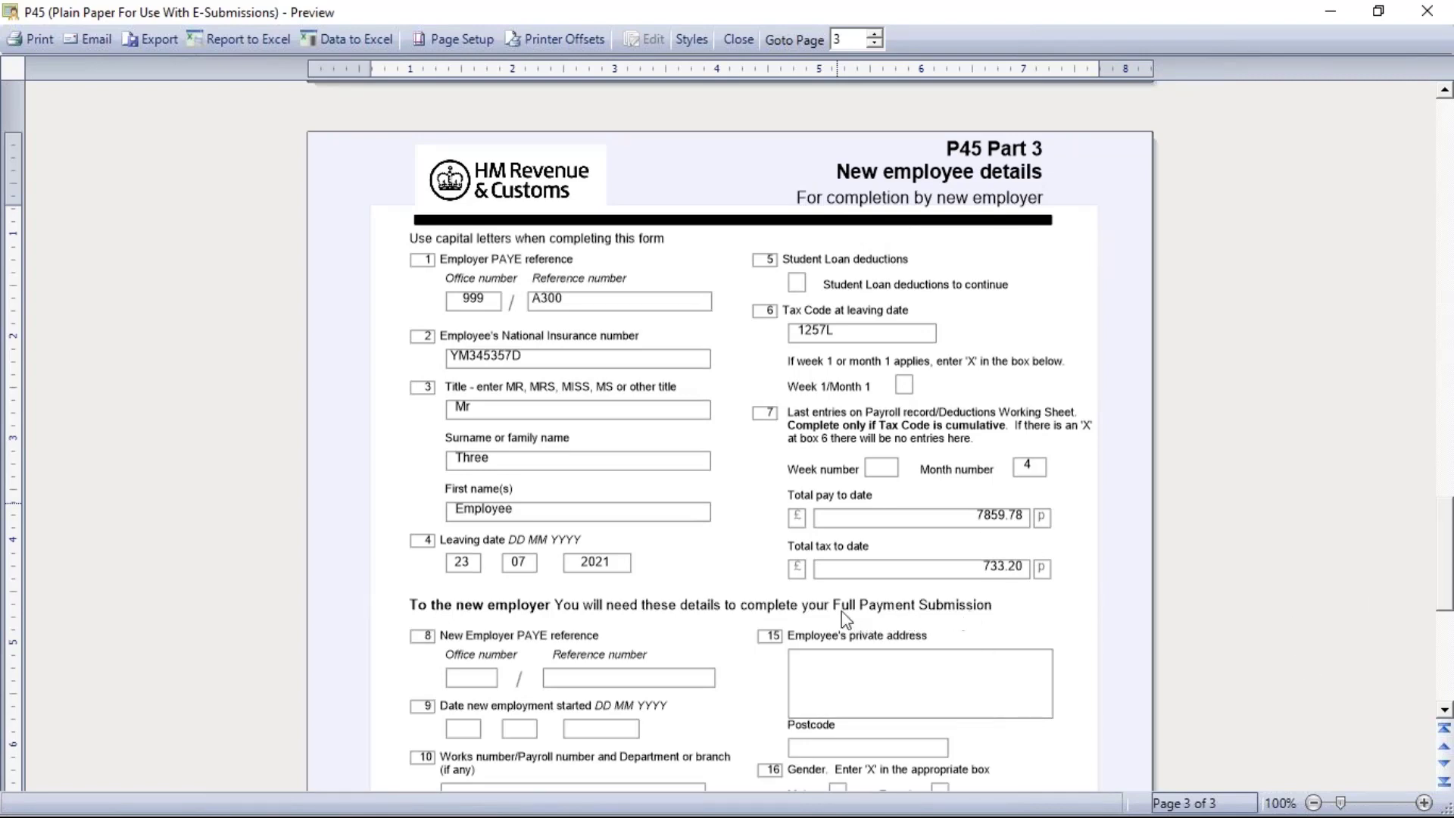
click(1443, 748)
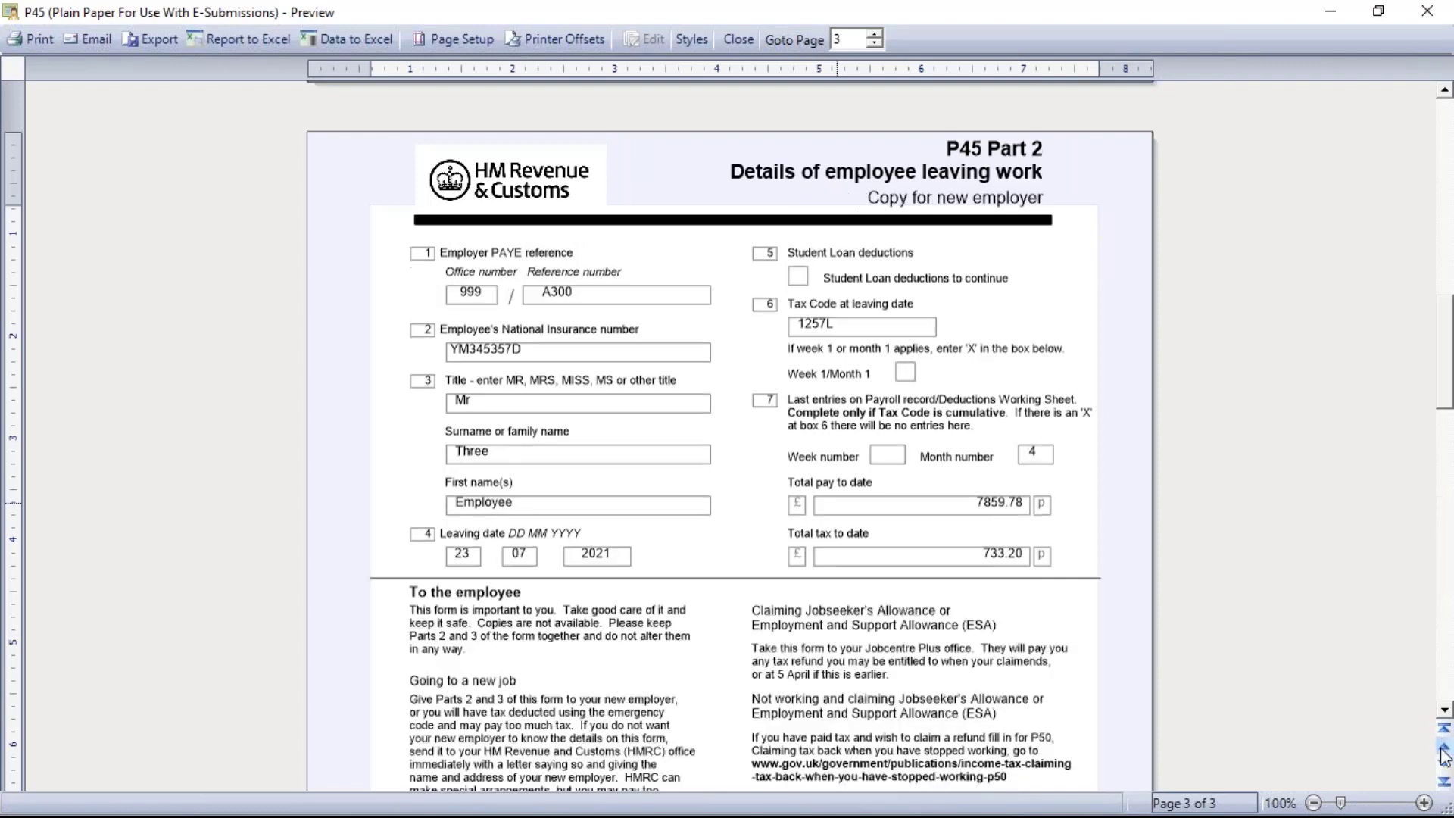
click(1444, 749)
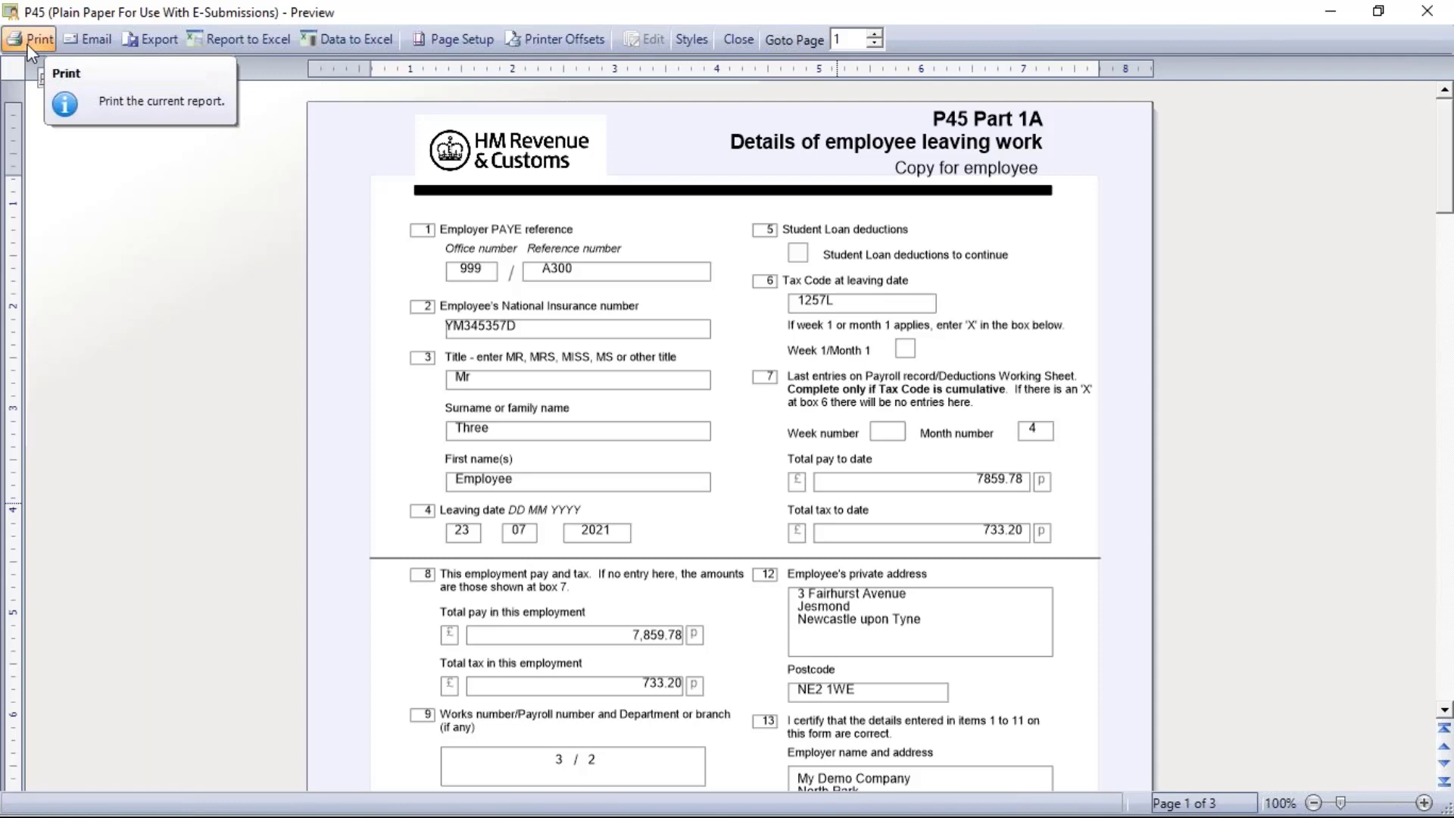
Close the P45 preview, finish the Leaver Wizard and acknowledge the attachment order warning
click(738, 39)
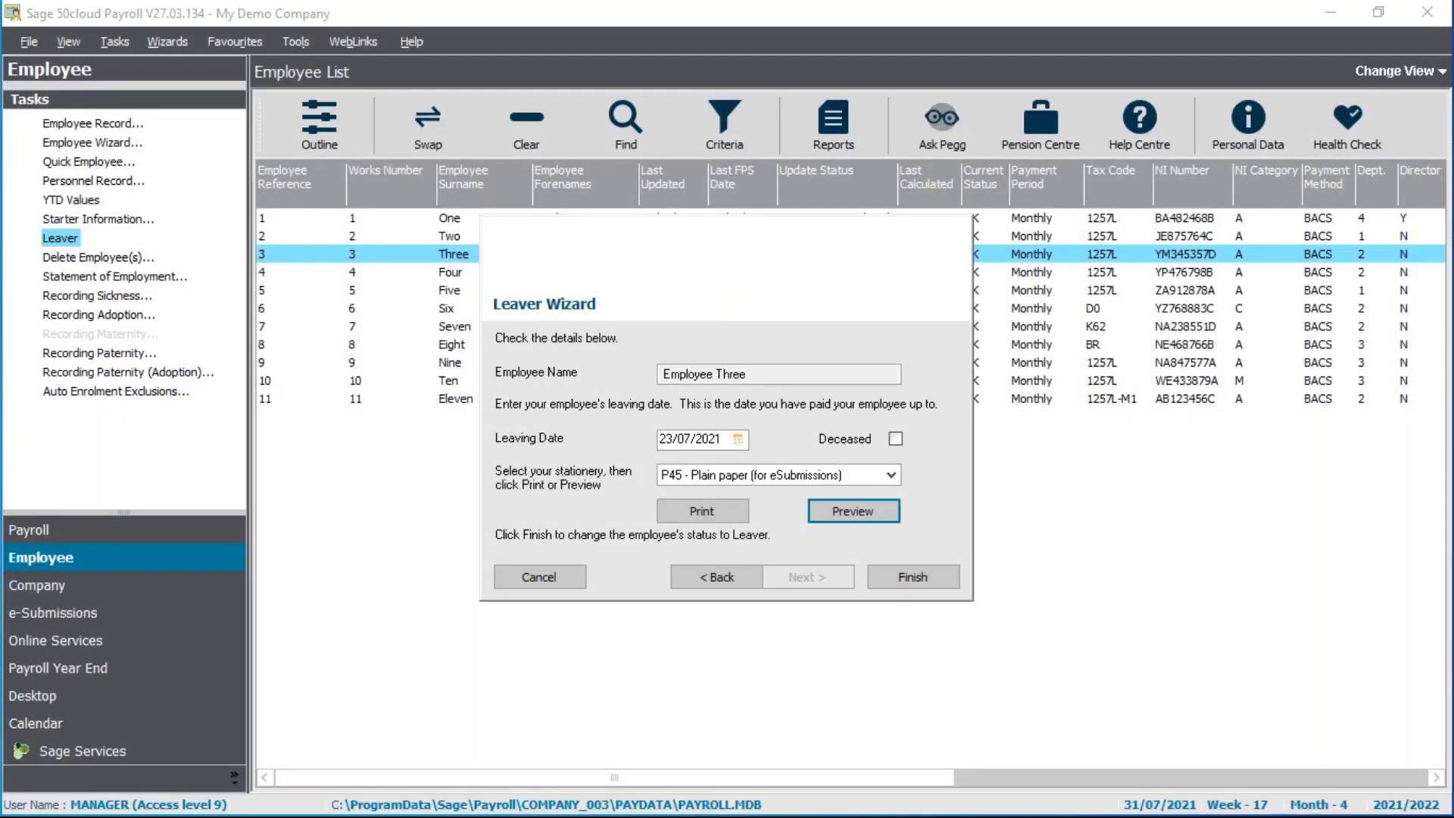
click(952, 574)
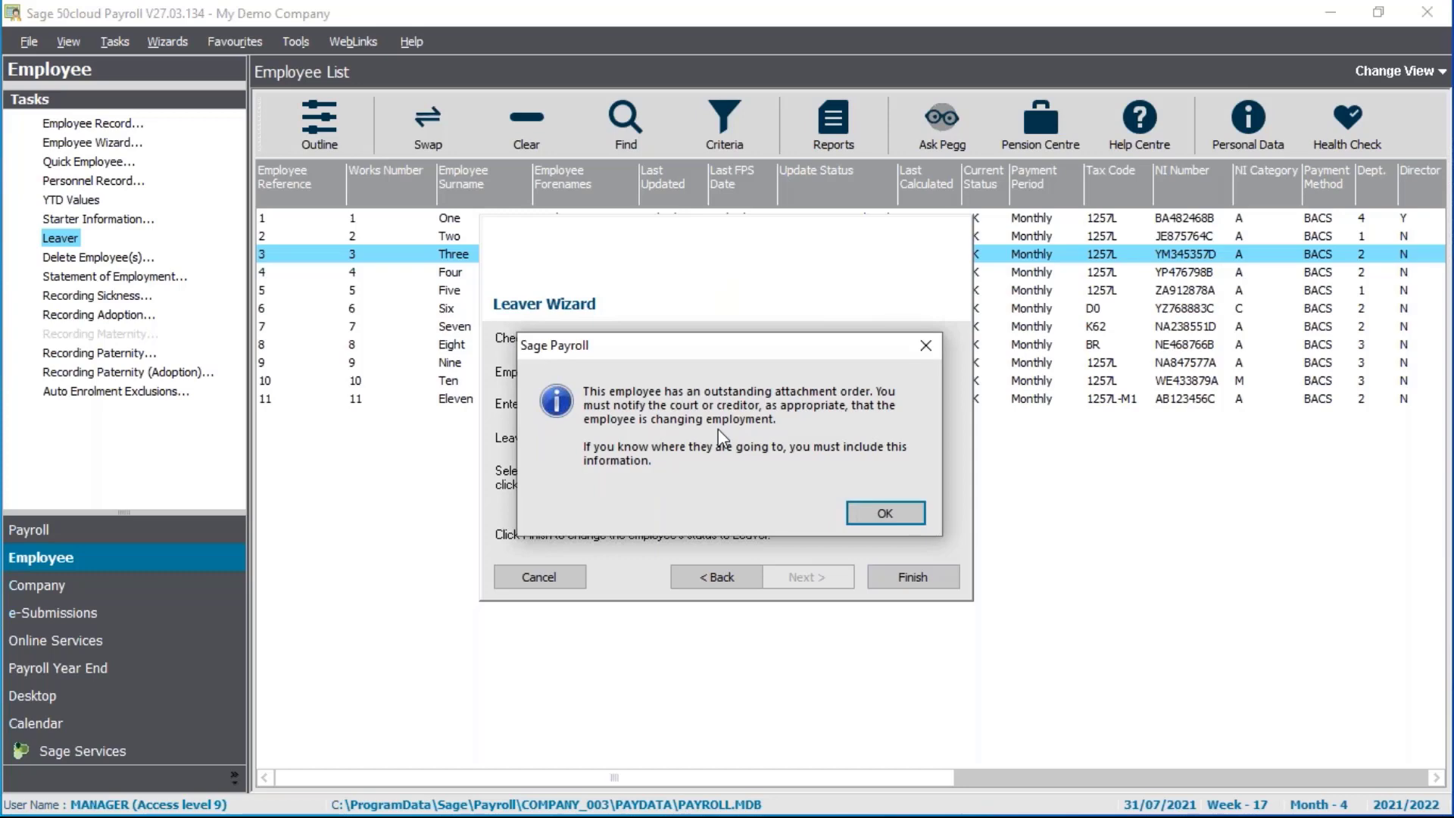
click(869, 515)
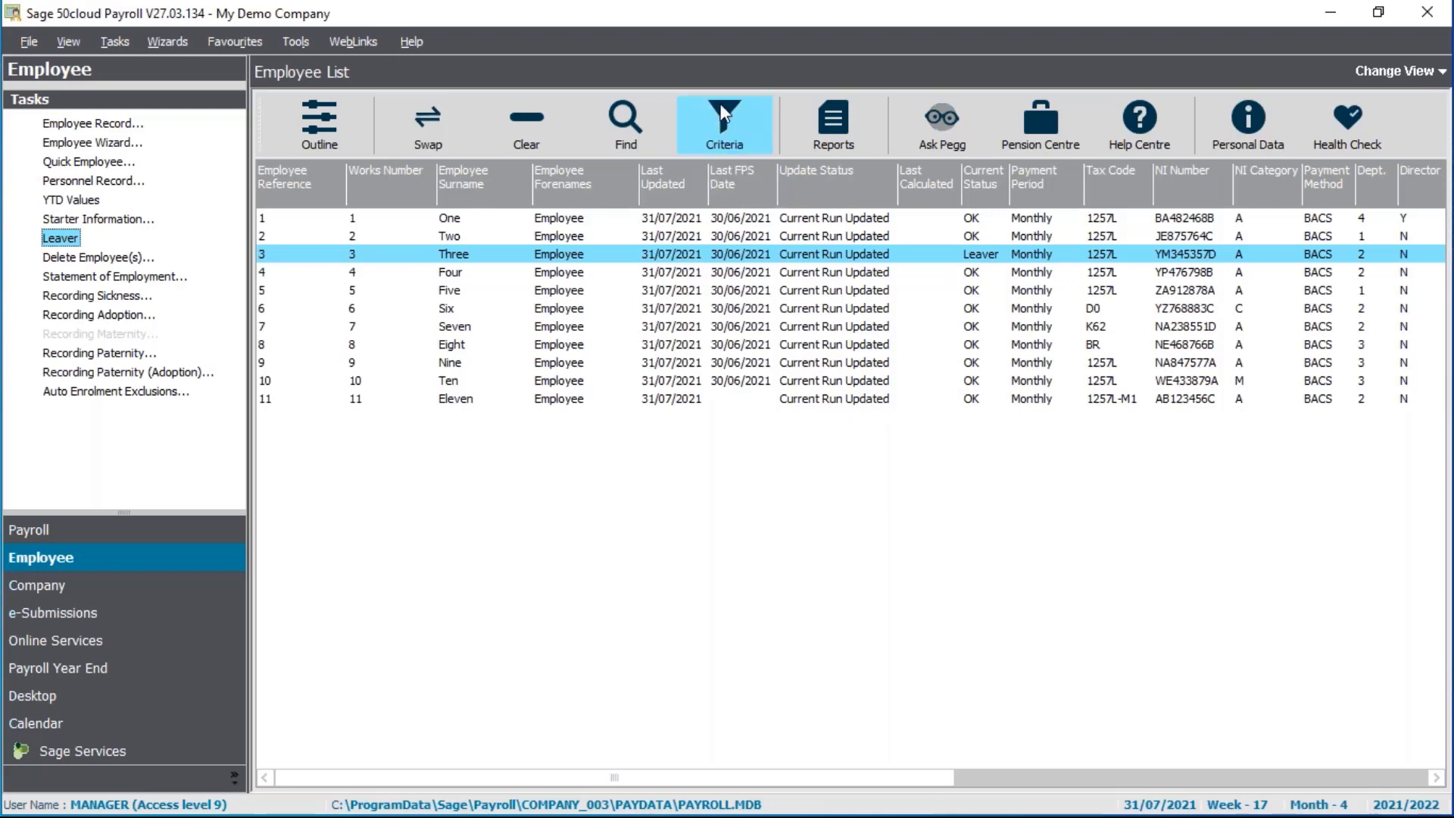
Filter the employee list to exclude Current Year Leavers
click(746, 136)
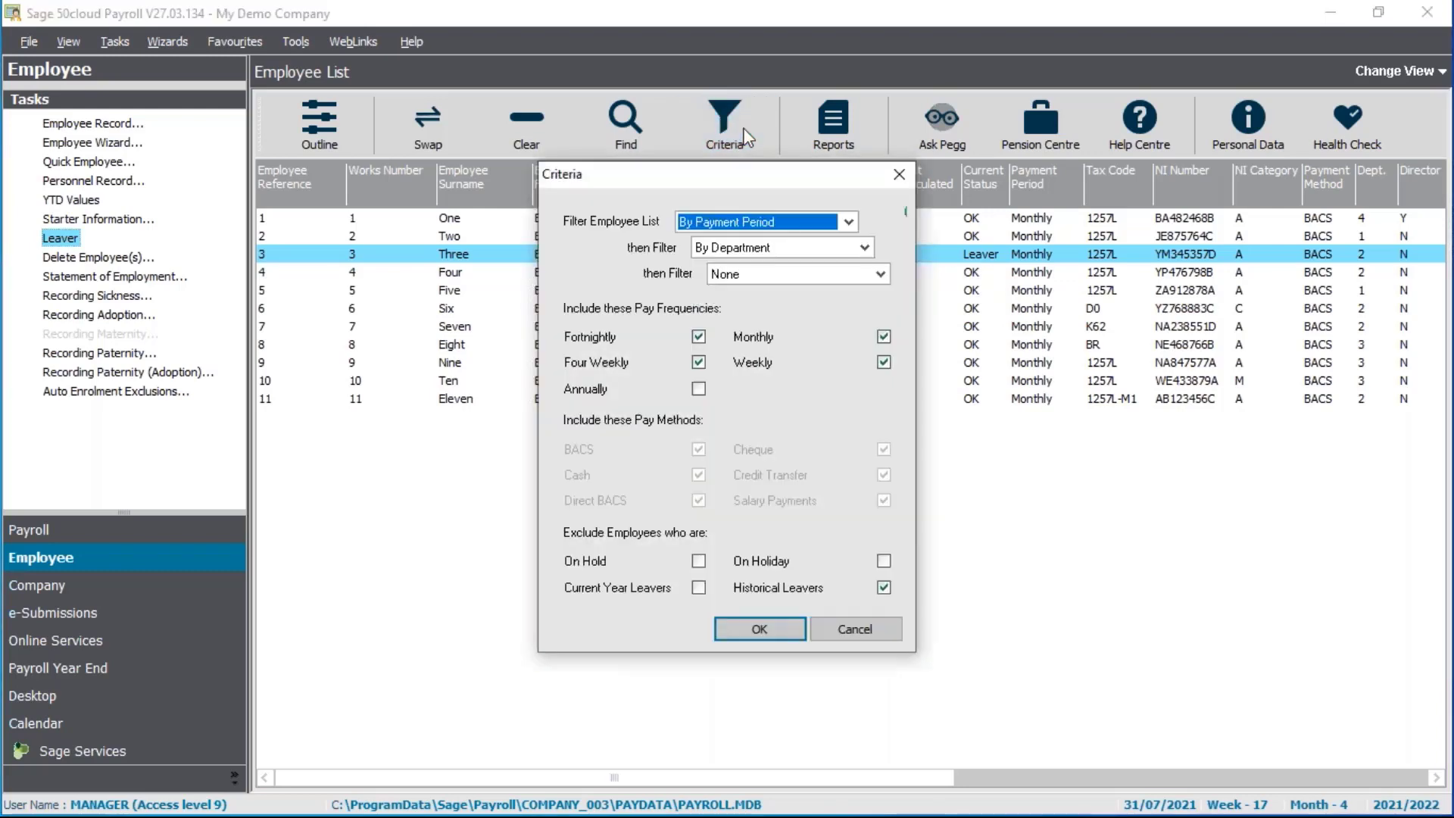
click(696, 590)
click(693, 590)
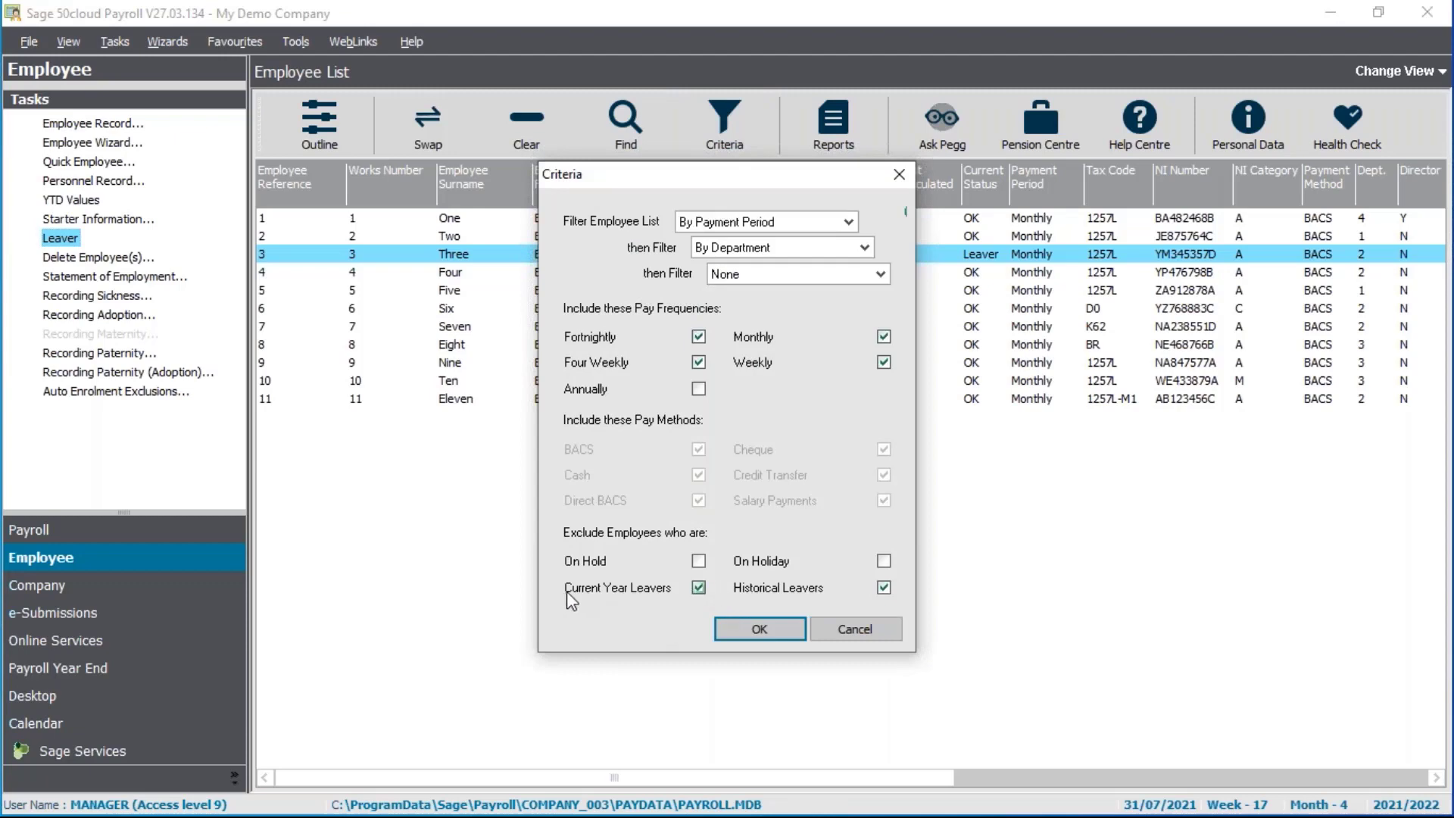
click(760, 629)
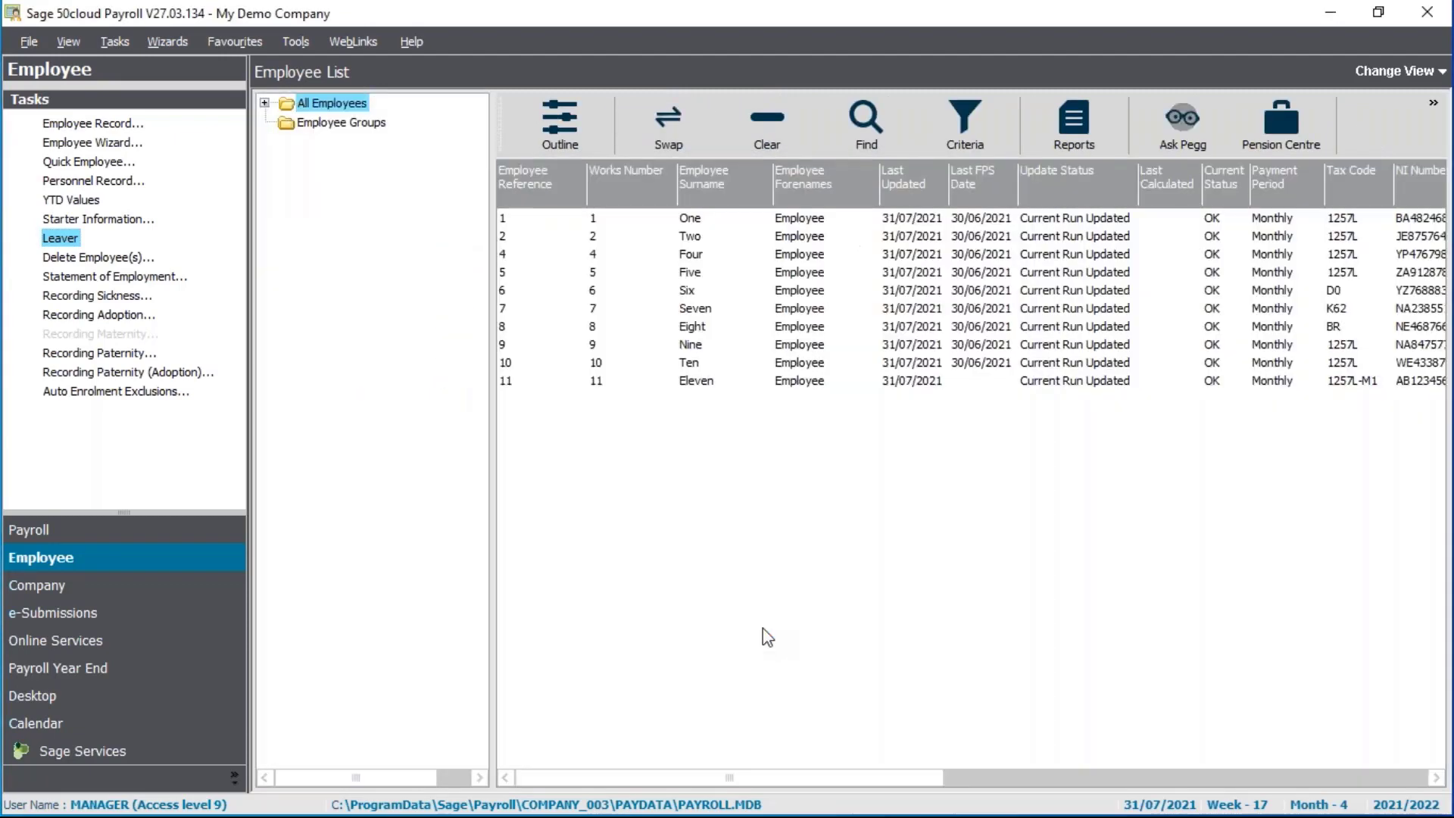
Hide the group tree and restore Current Year Leavers in the list criteria
click(550, 99)
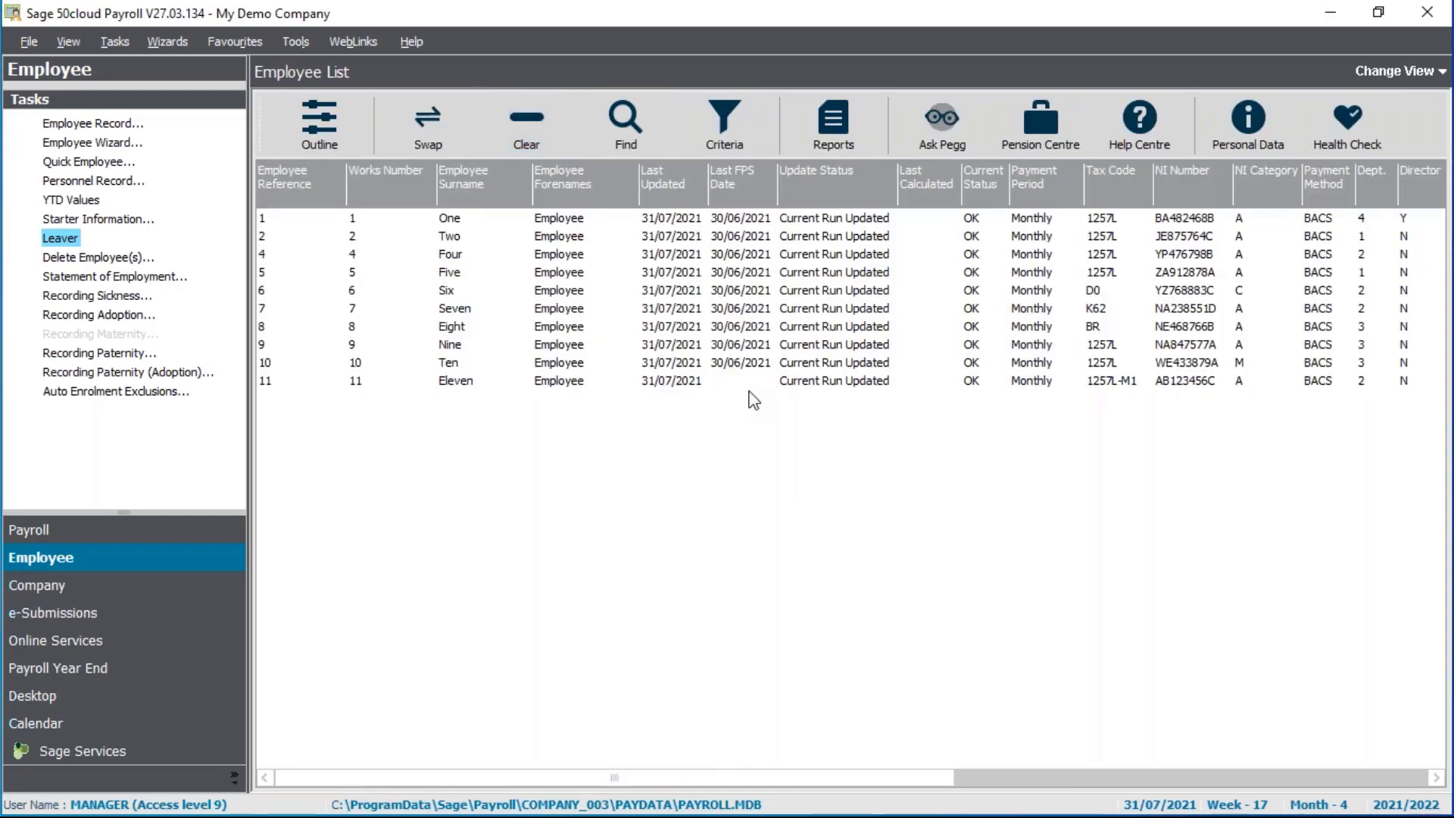
click(736, 114)
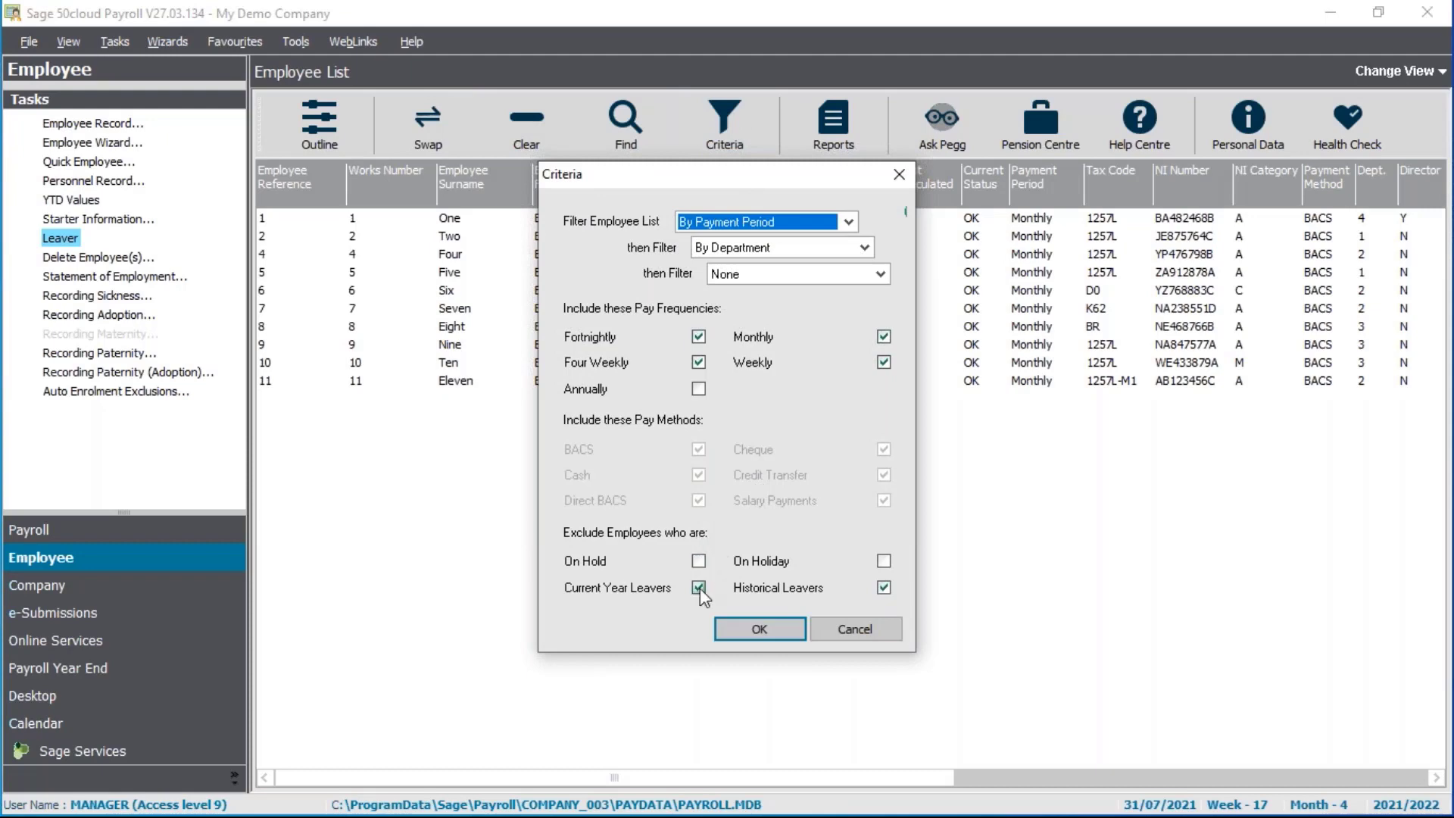
click(698, 588)
click(754, 631)
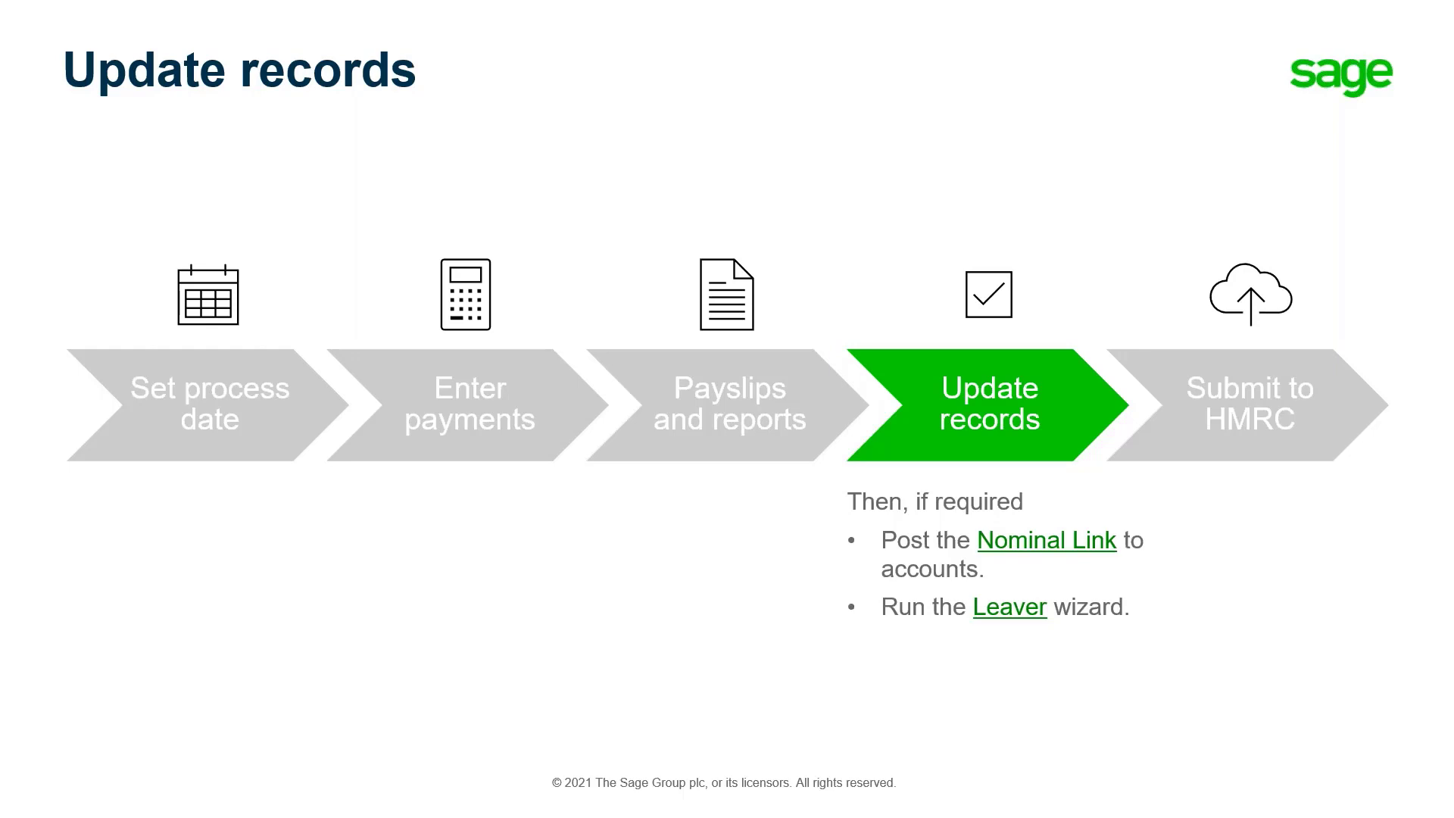
Advance the presentation to the Leavers slide
key(Right)
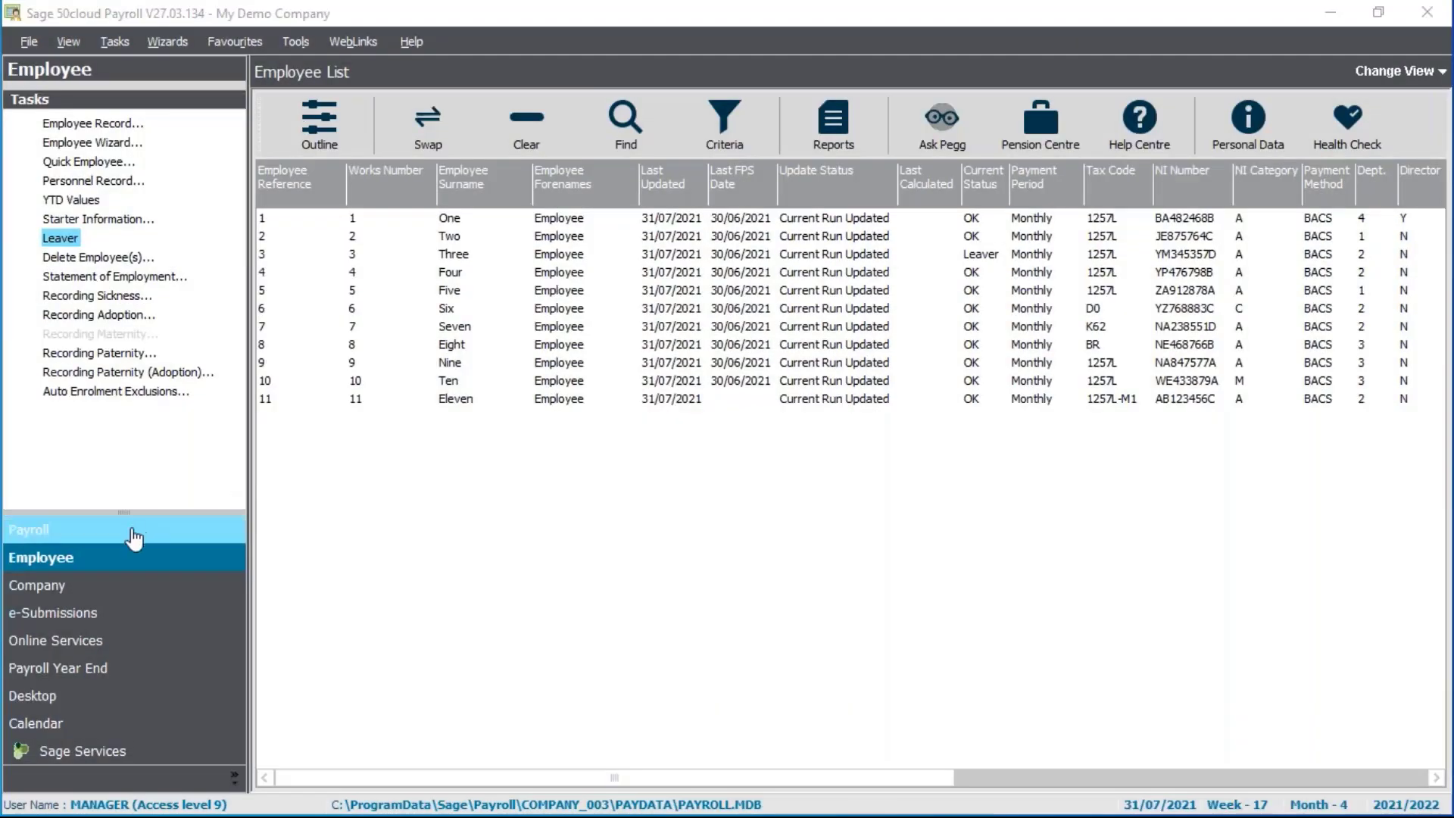
Show the Payroll tasks in the Payroll Process view with its process map
click(160, 524)
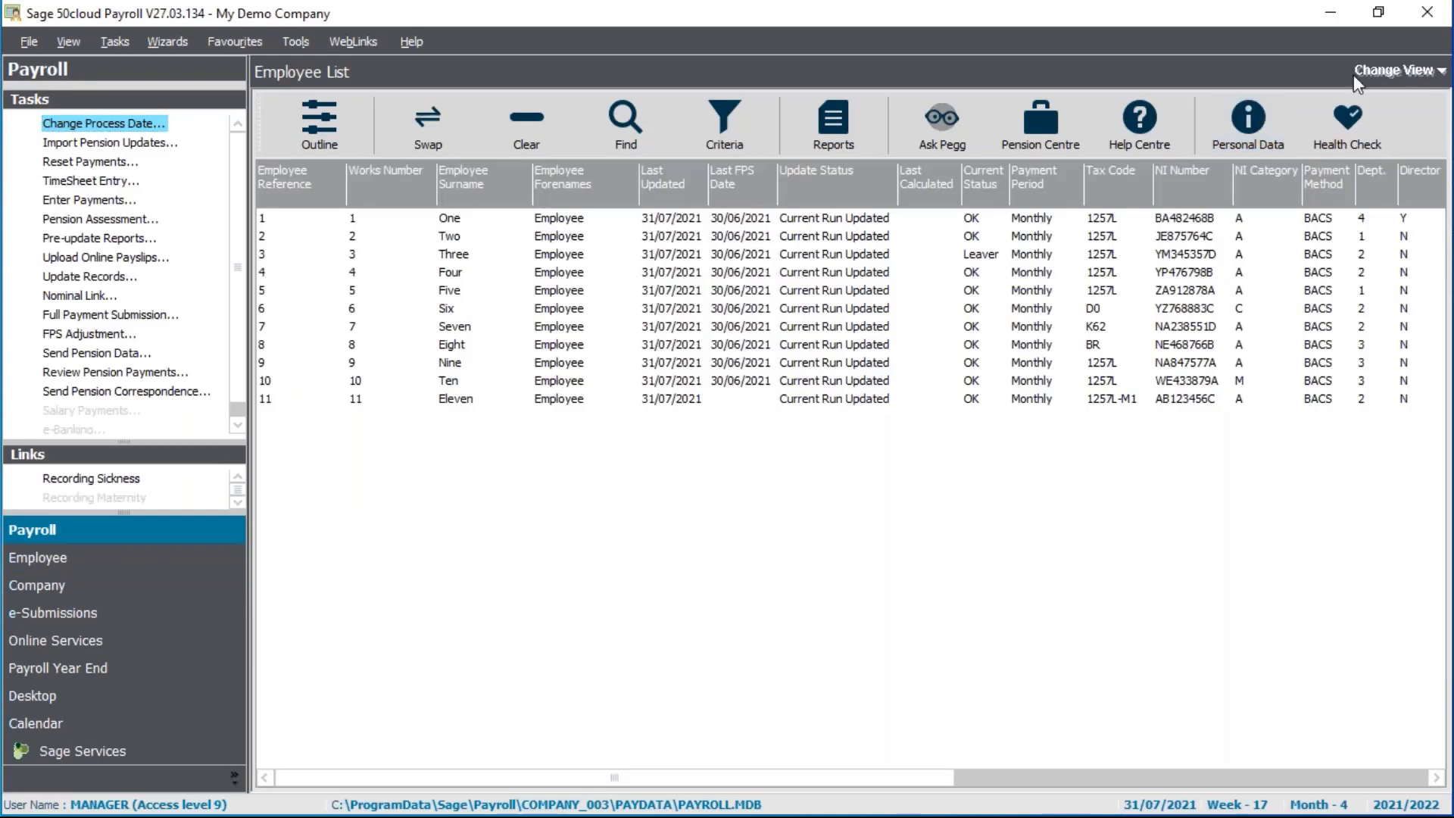
click(1434, 71)
click(1367, 115)
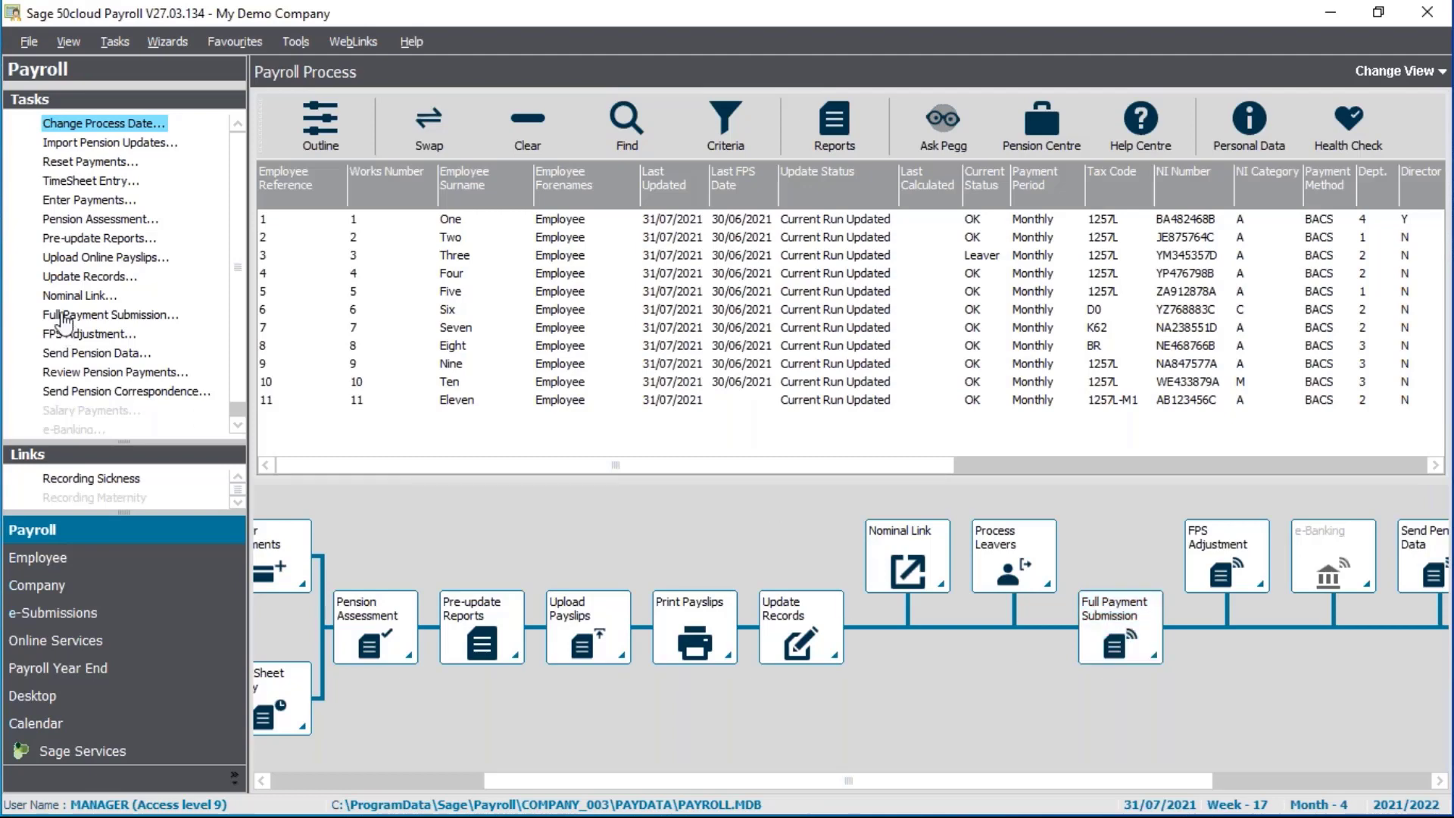
Launch the Full Payment Submission, acknowledge HMRC won't receive it, and accept the Important Notice
click(119, 323)
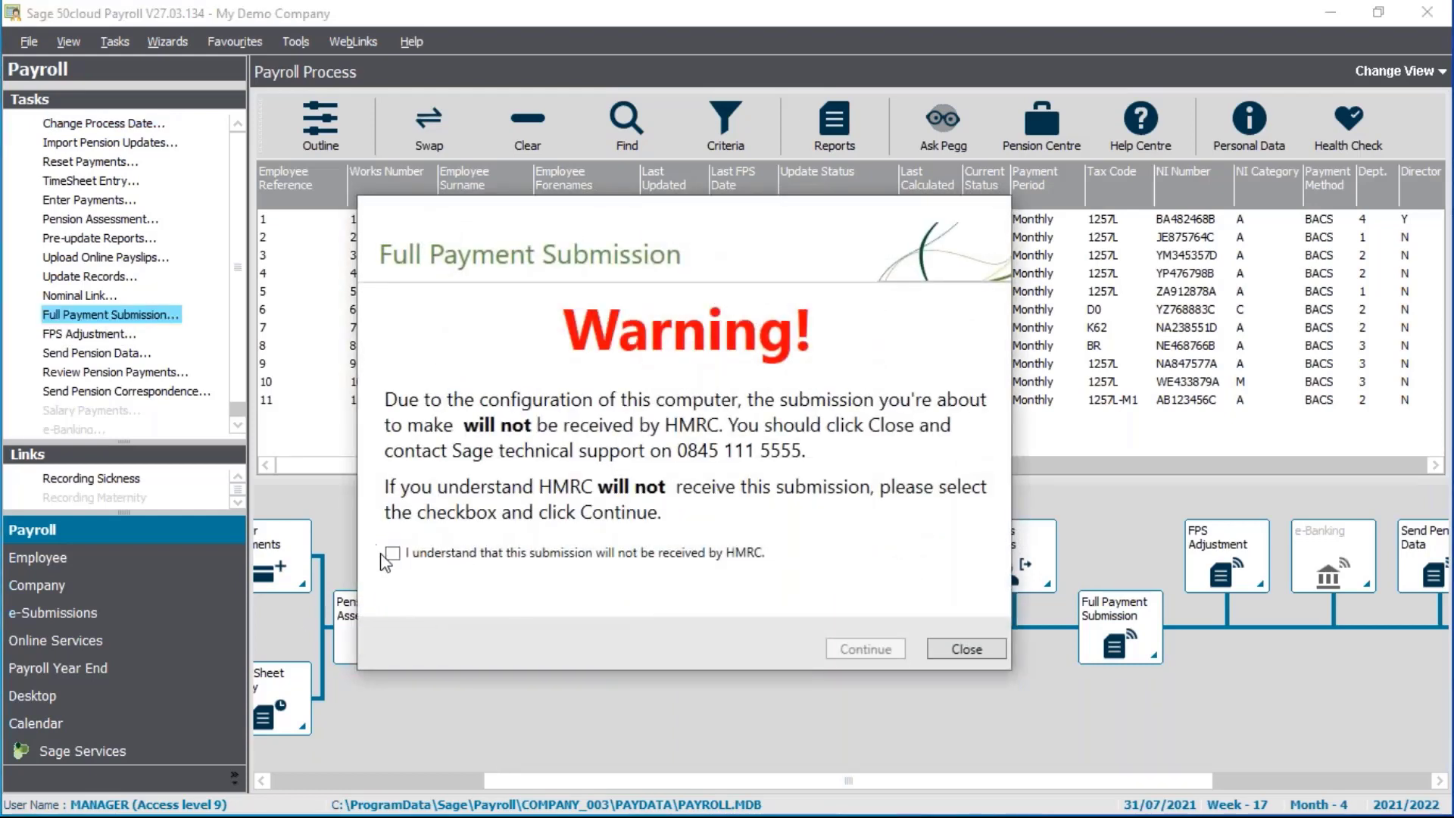
click(392, 554)
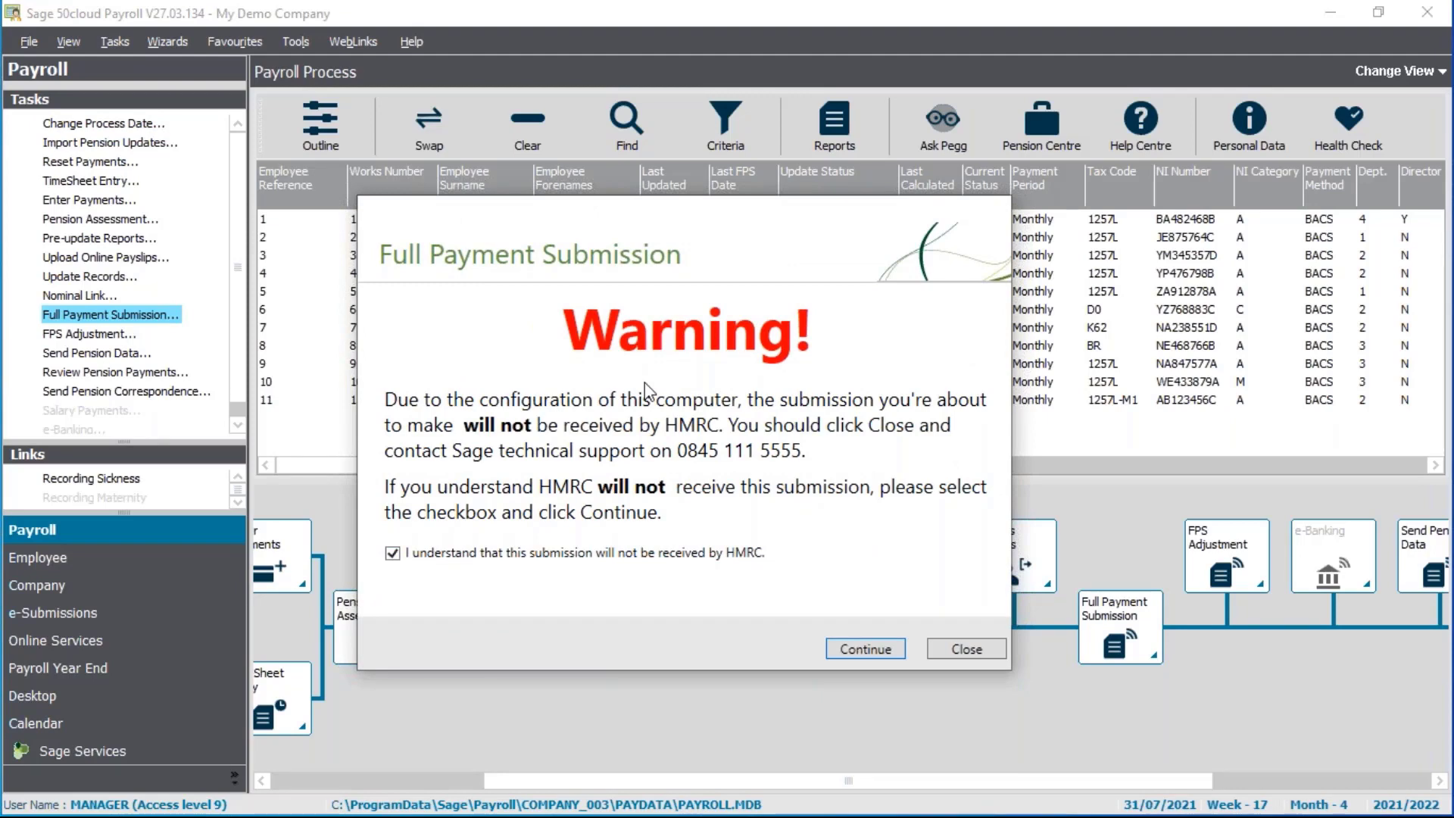
click(855, 652)
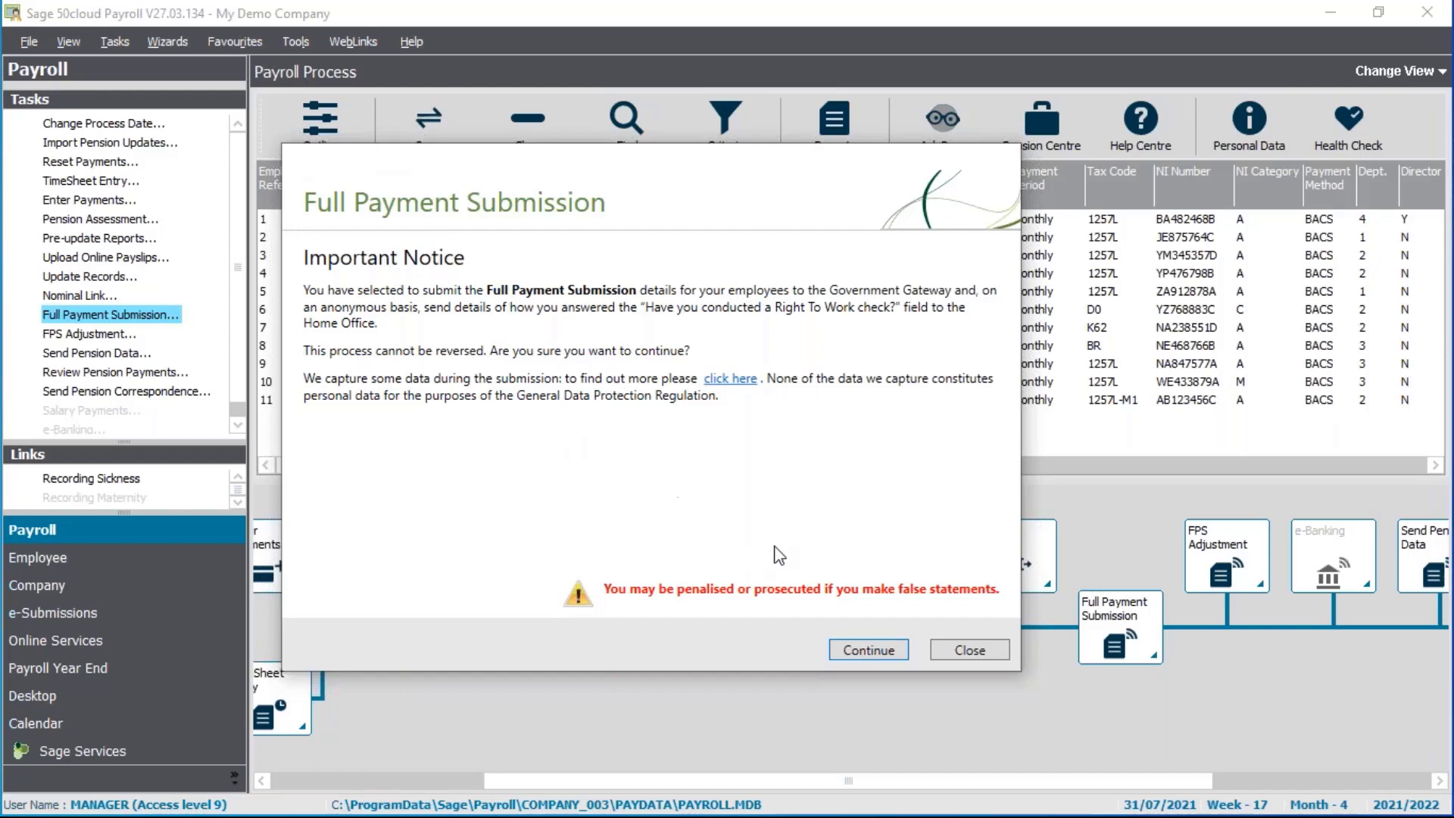
click(853, 653)
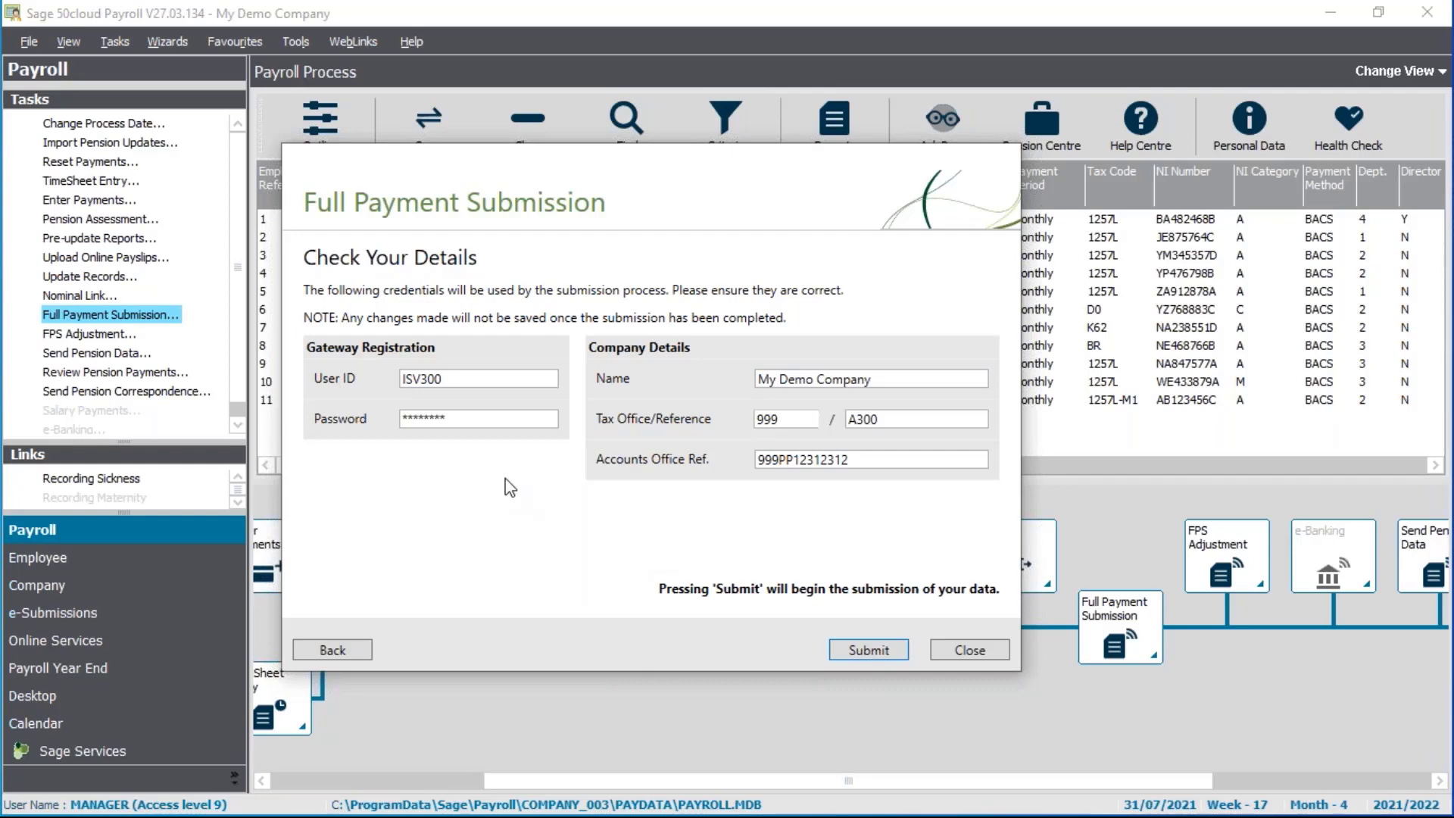
Review the summary table and send the 31/07/2021 FPS for all 11 employees to HMRC
click(871, 653)
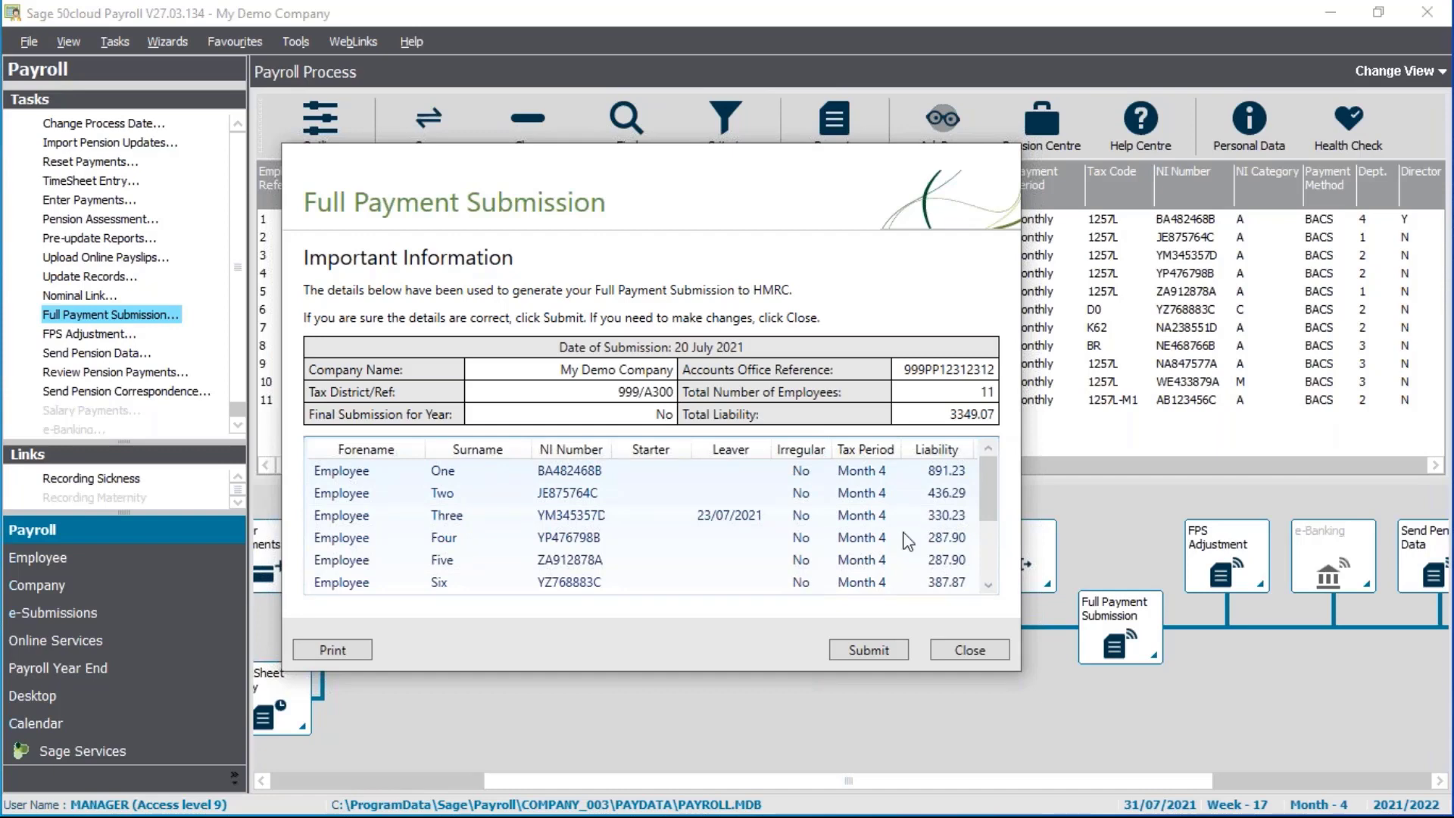
click(739, 516)
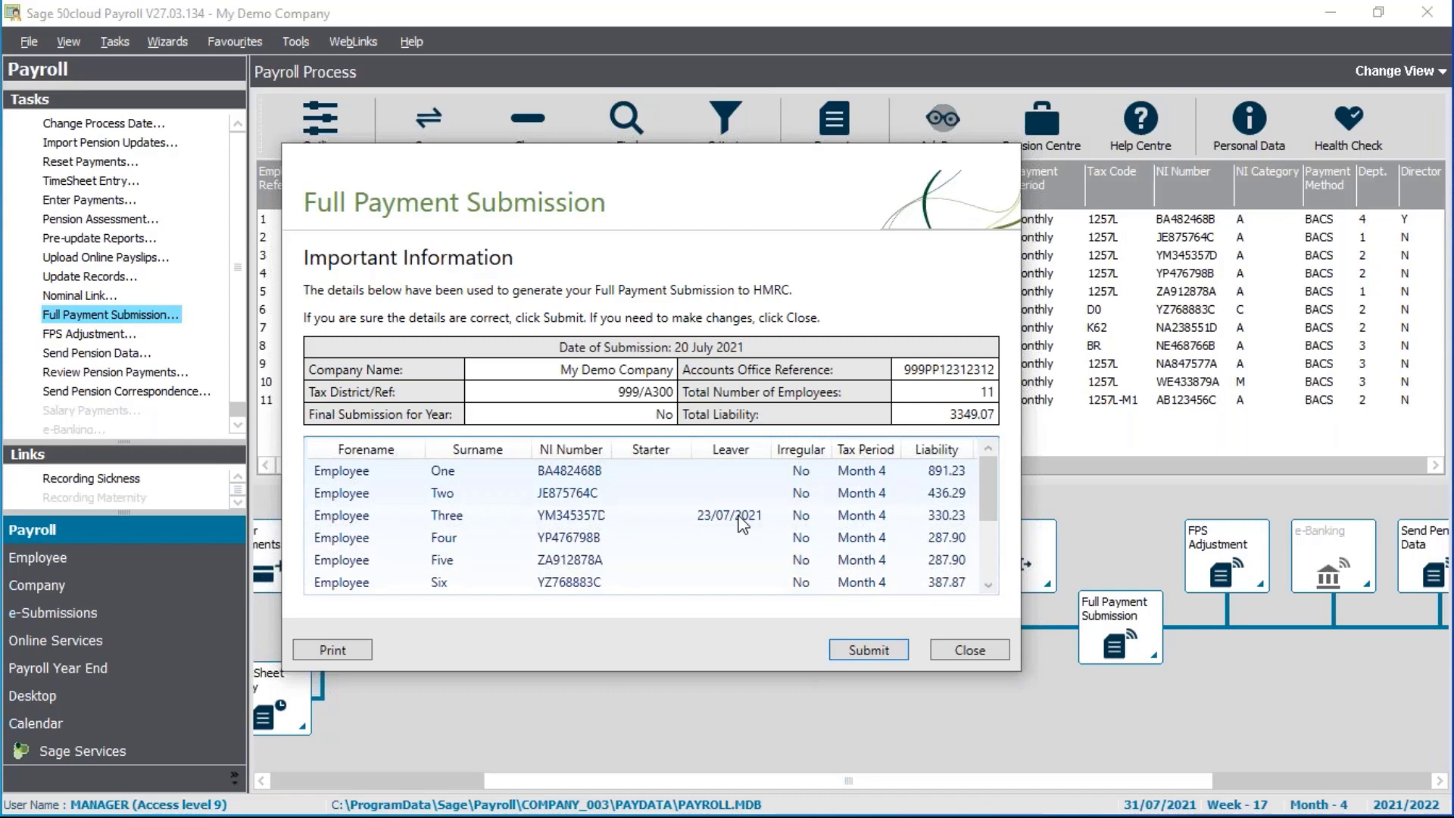
click(984, 575)
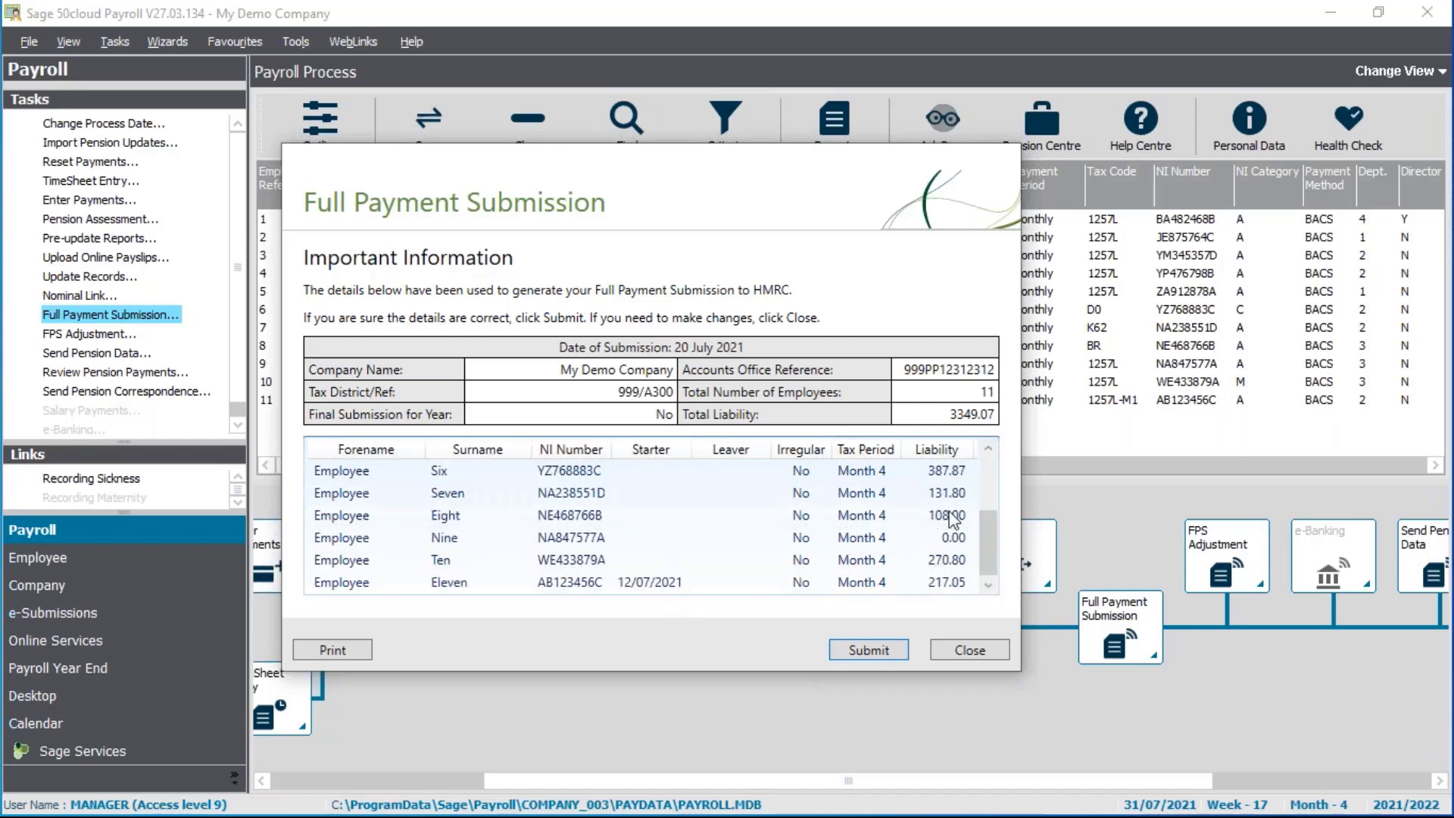
click(994, 489)
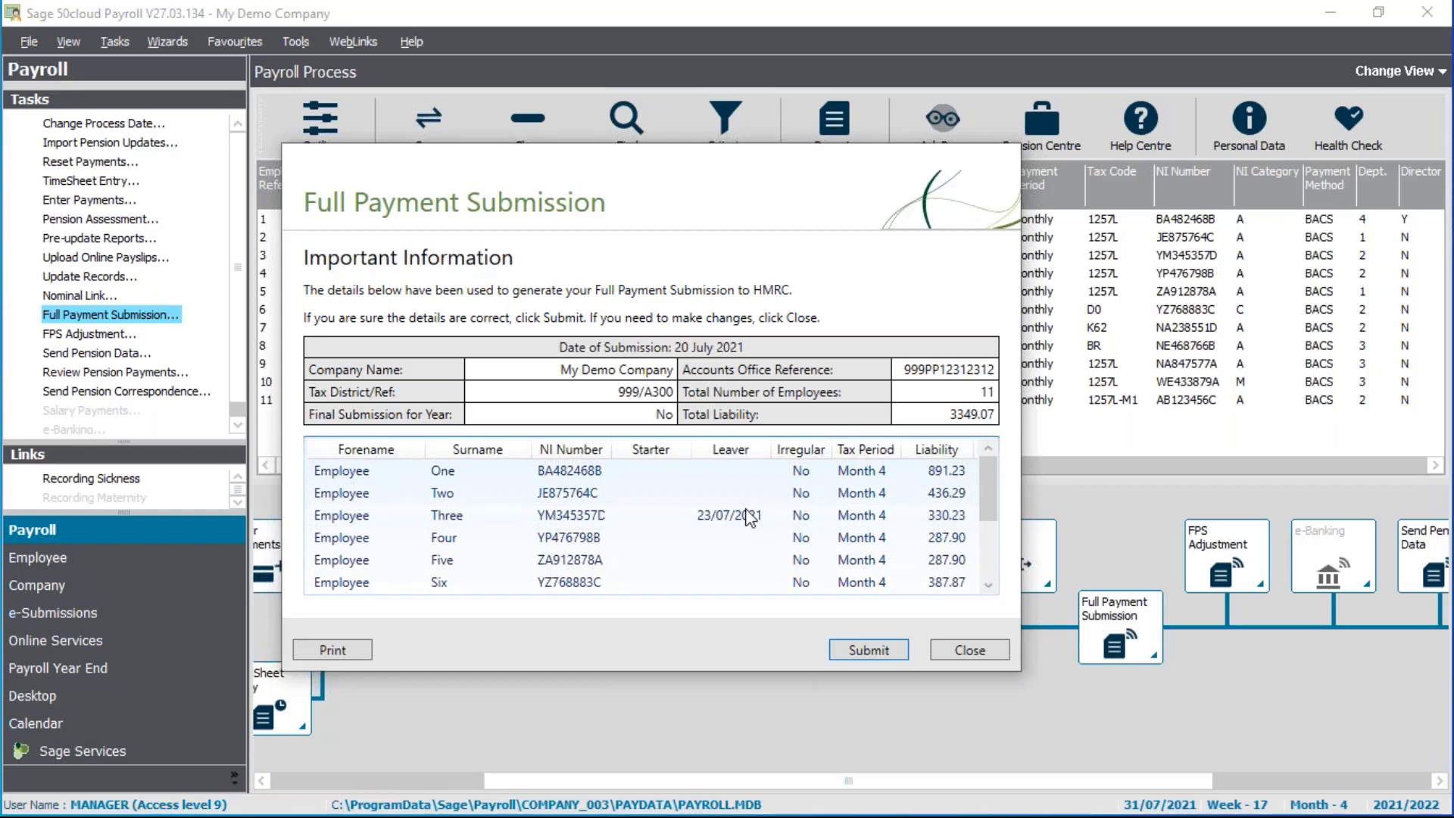
click(889, 651)
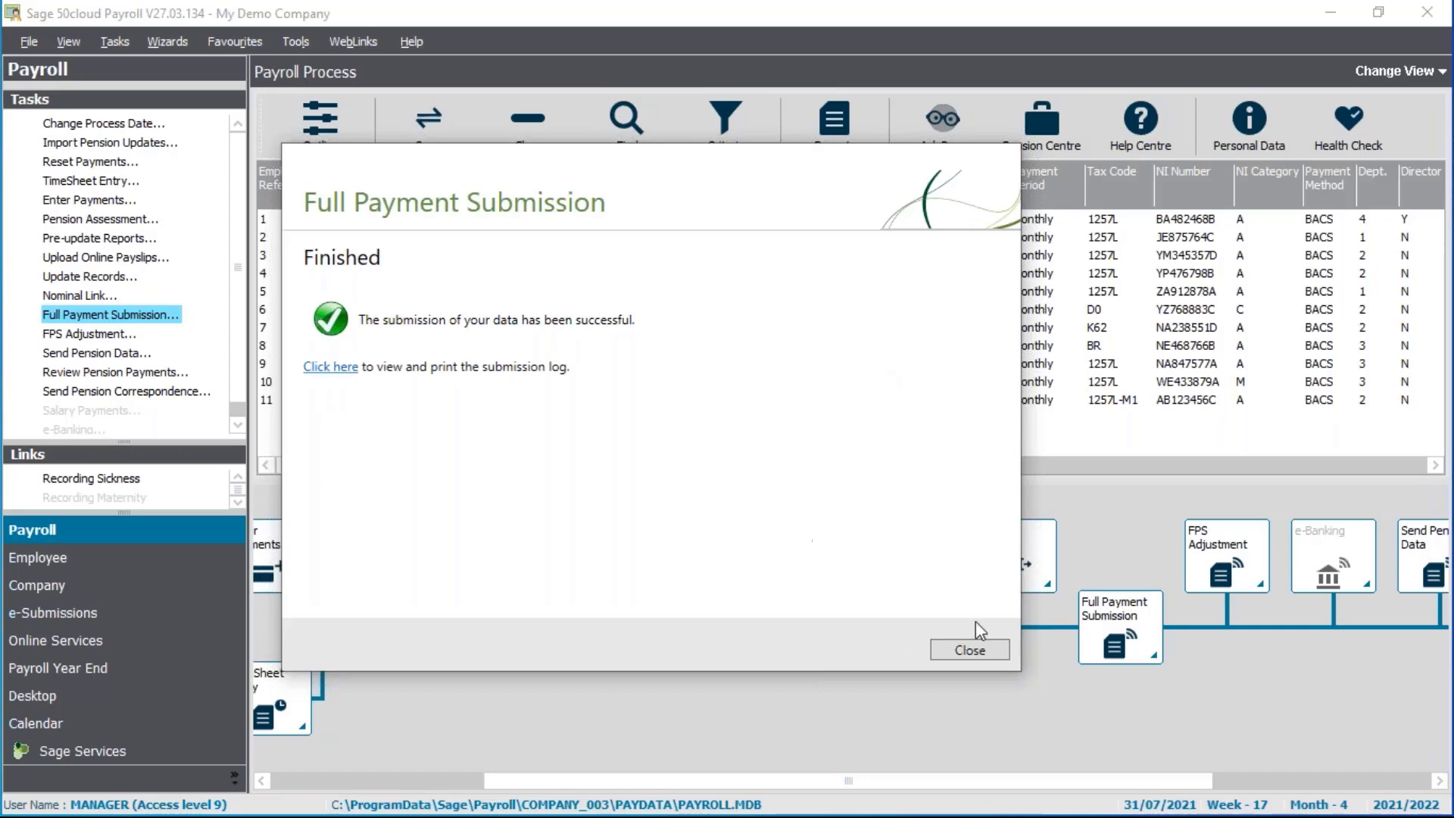
click(976, 650)
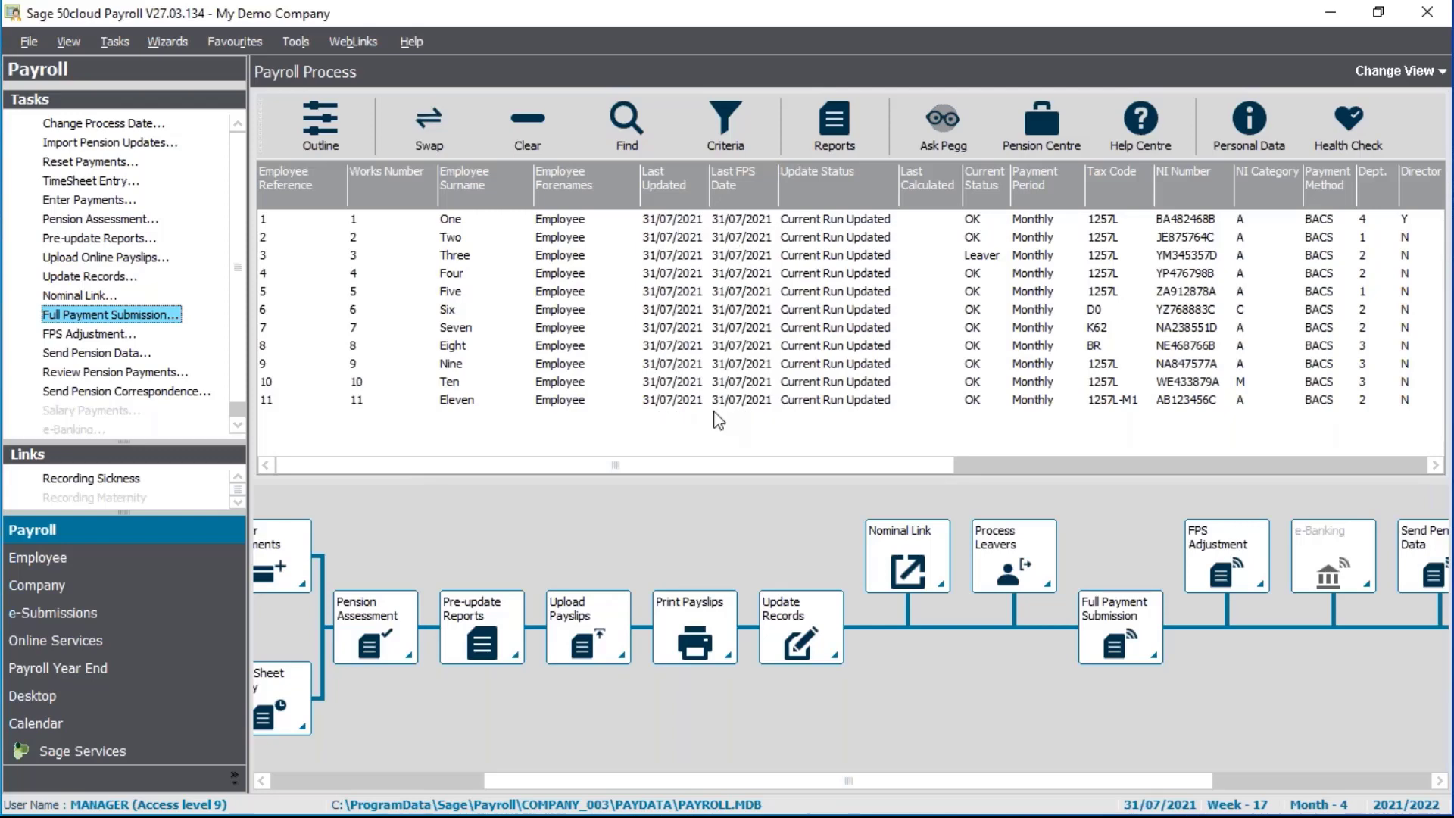
Load the newest SgeFPS file in a maximised FPS Viewer from e-Submissions
click(73, 612)
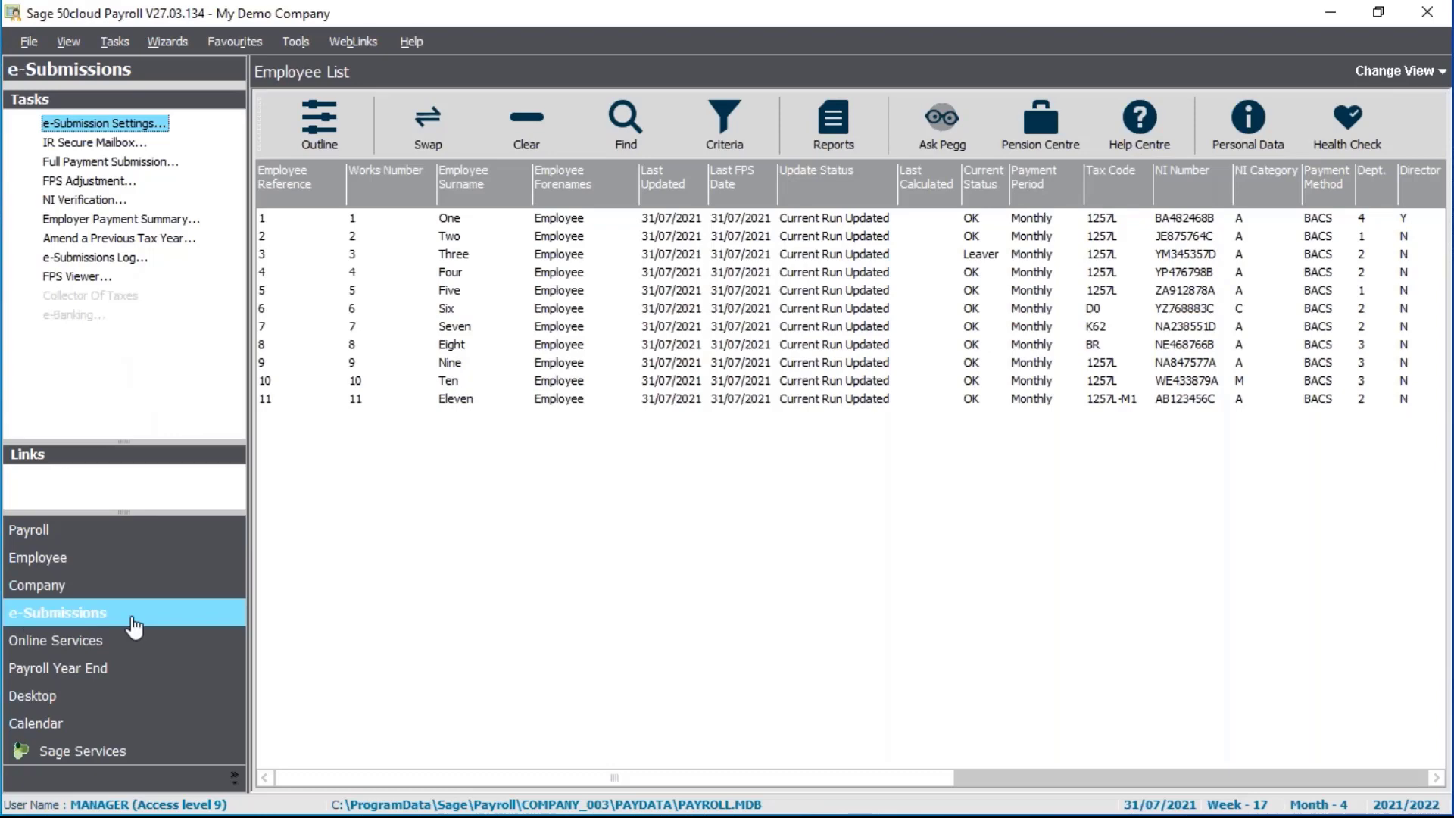
click(74, 277)
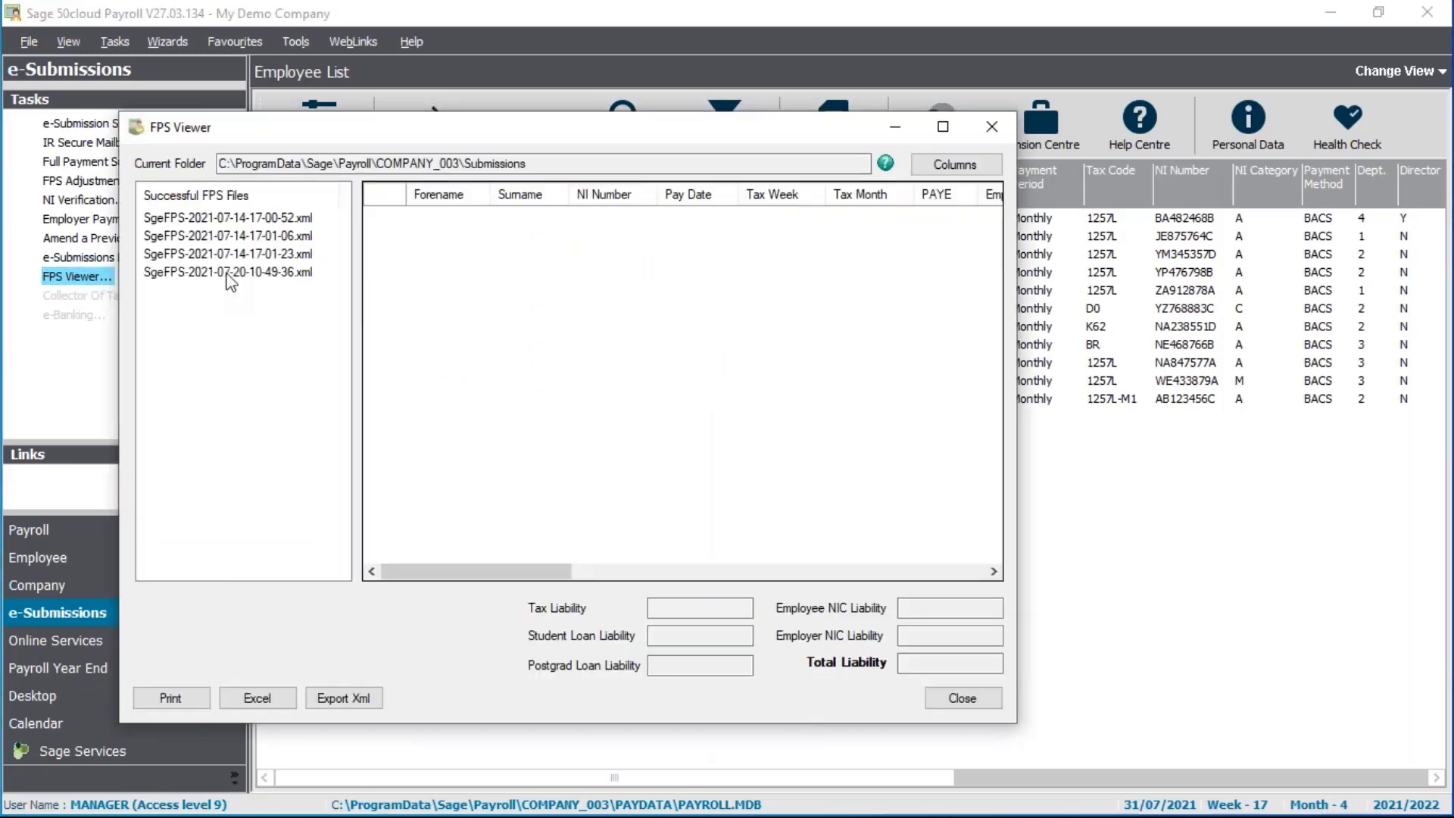
click(232, 272)
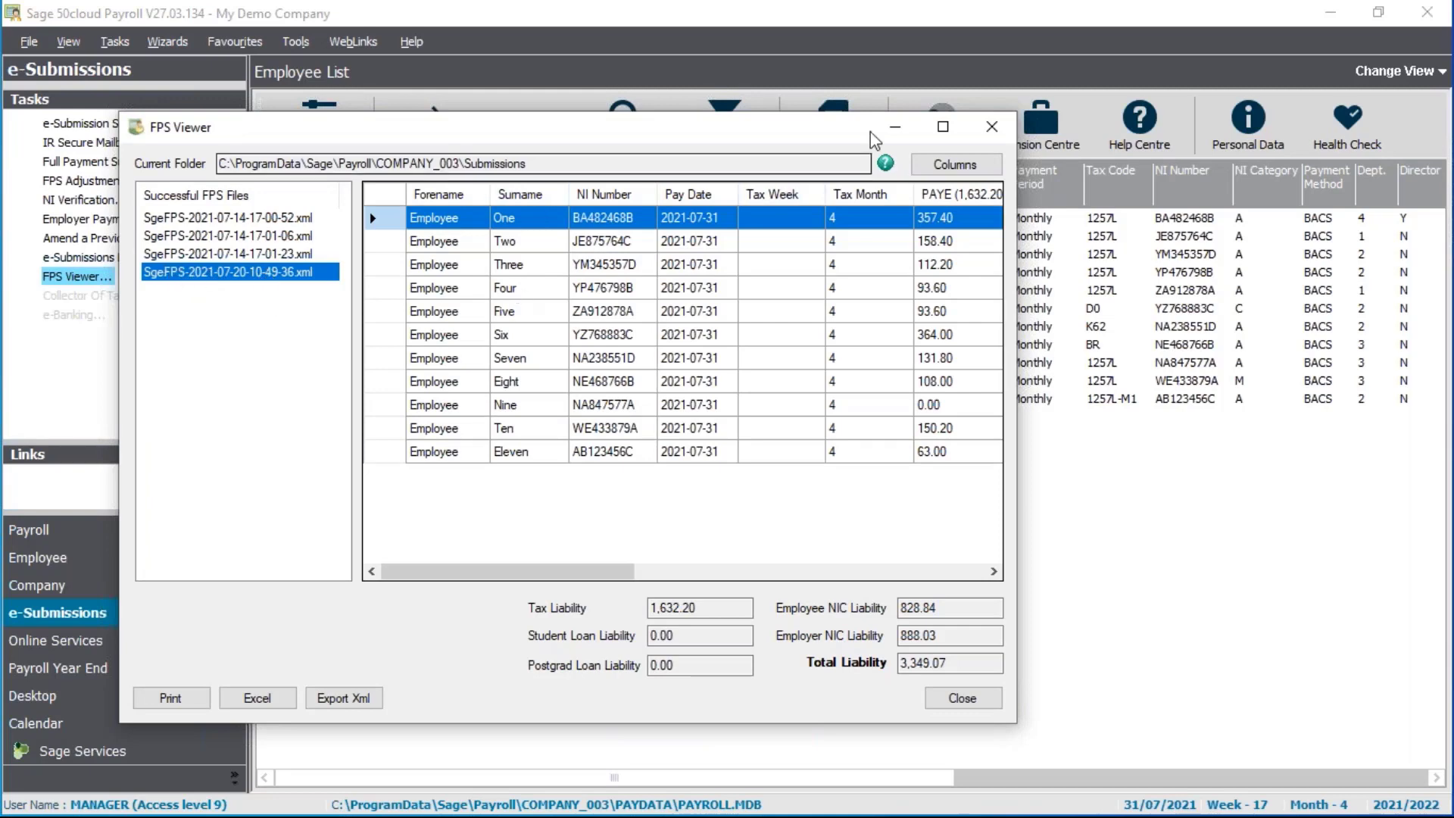
click(943, 126)
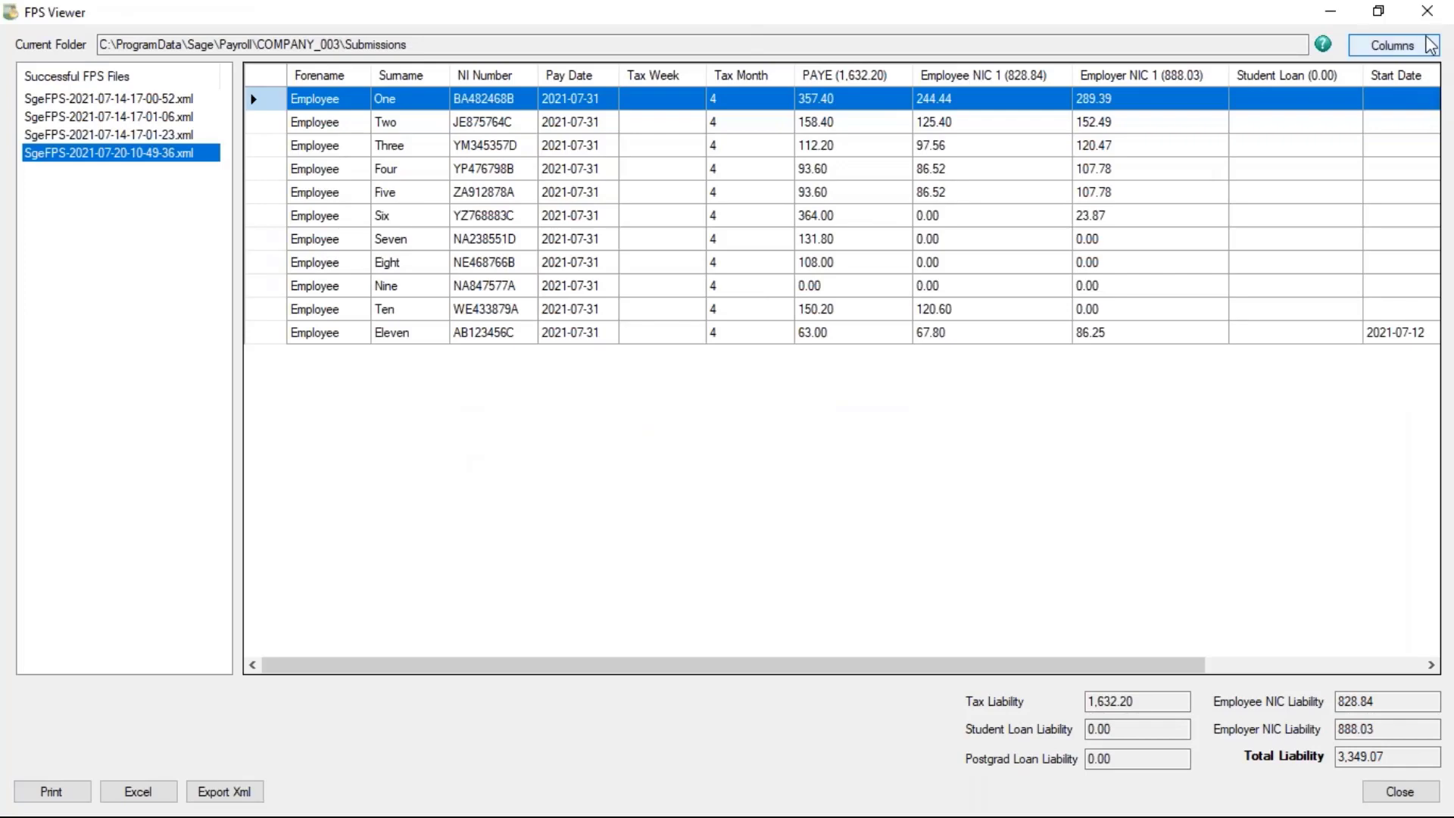
Check the column choices without changes, then close the FPS Viewer showing 3,349.07 total liability
click(1394, 46)
scroll(262, 368, down, 6)
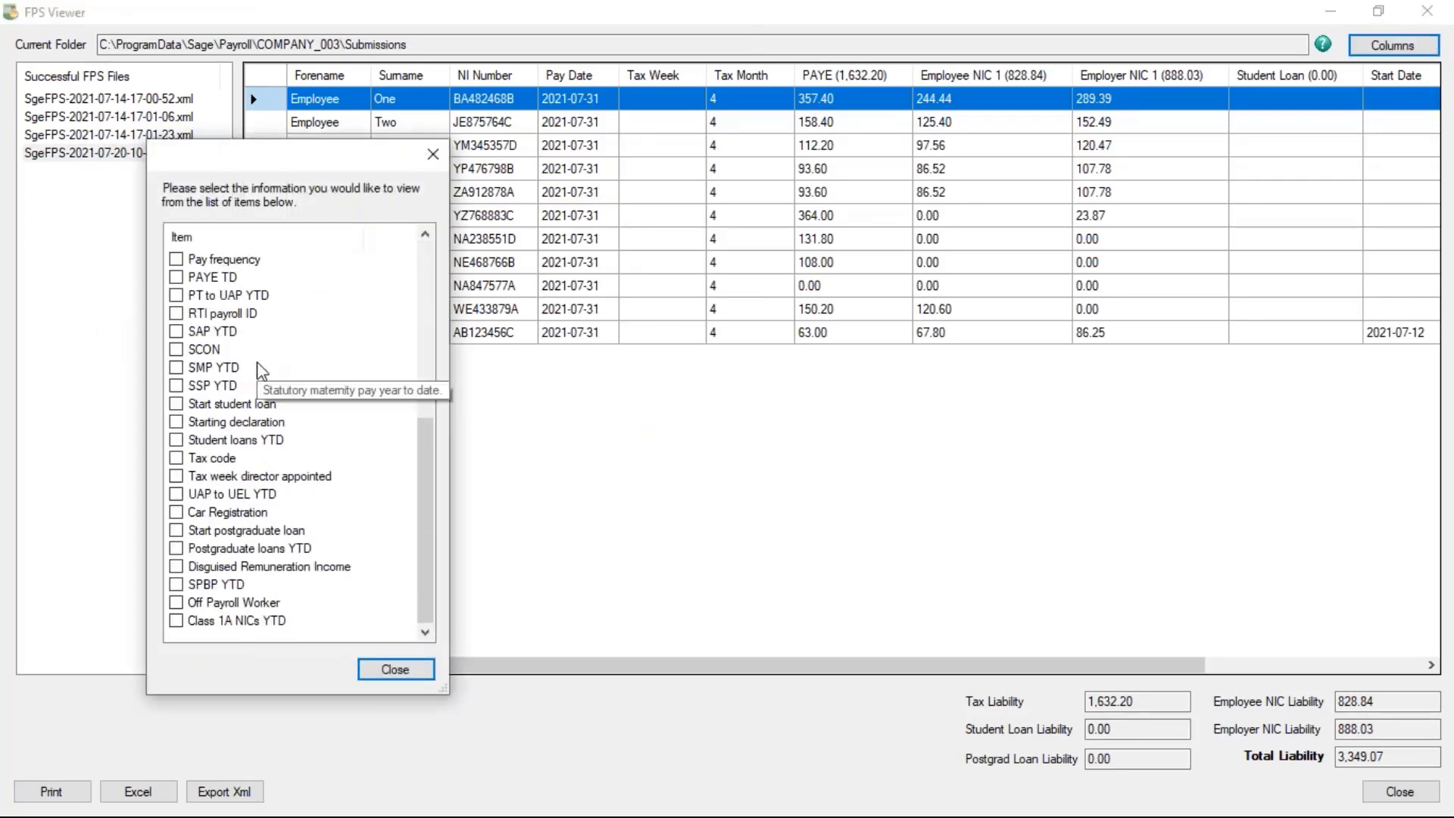
scroll(261, 369, up, 6)
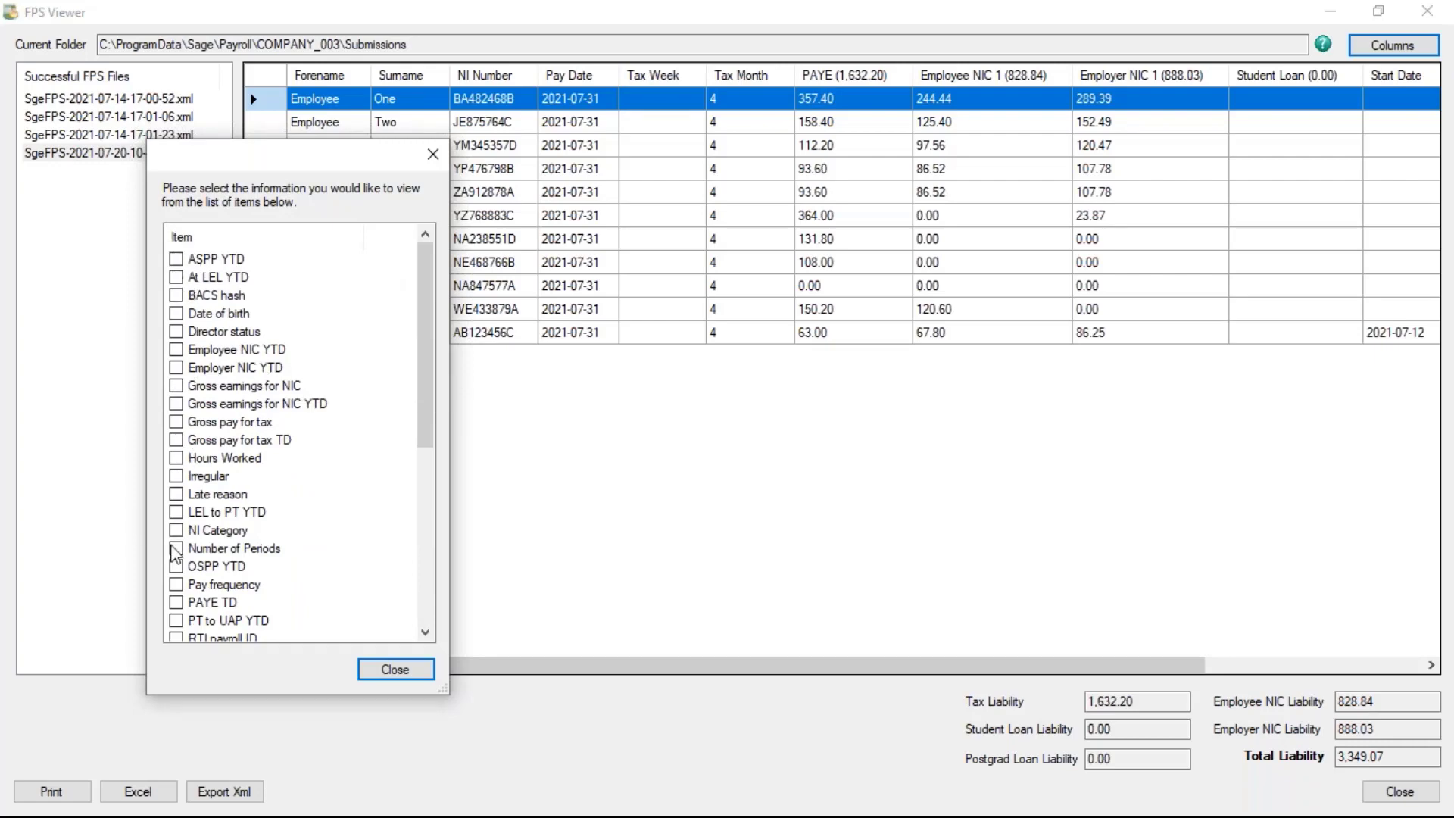
scroll(366, 536, down, 6)
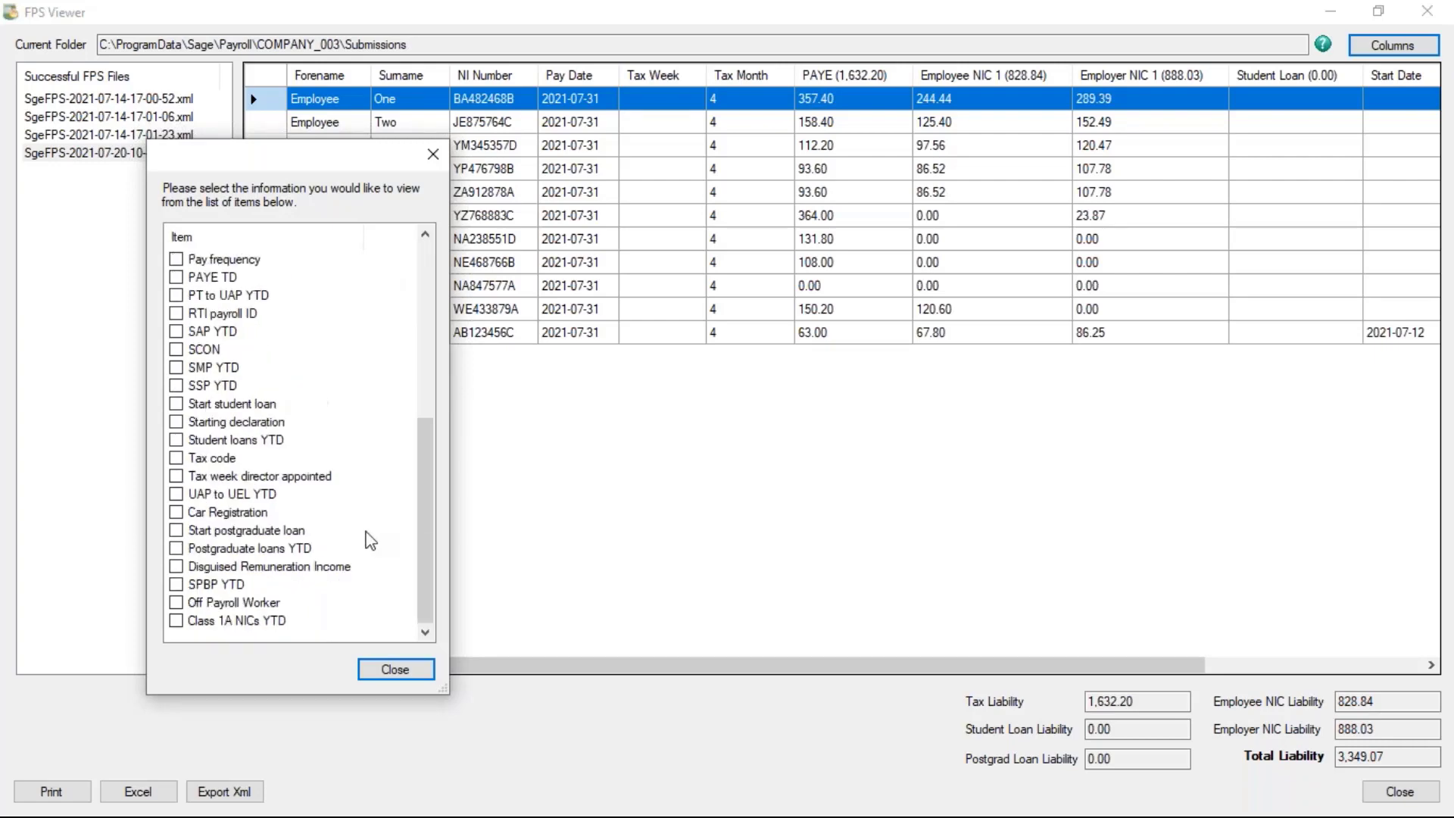
click(395, 669)
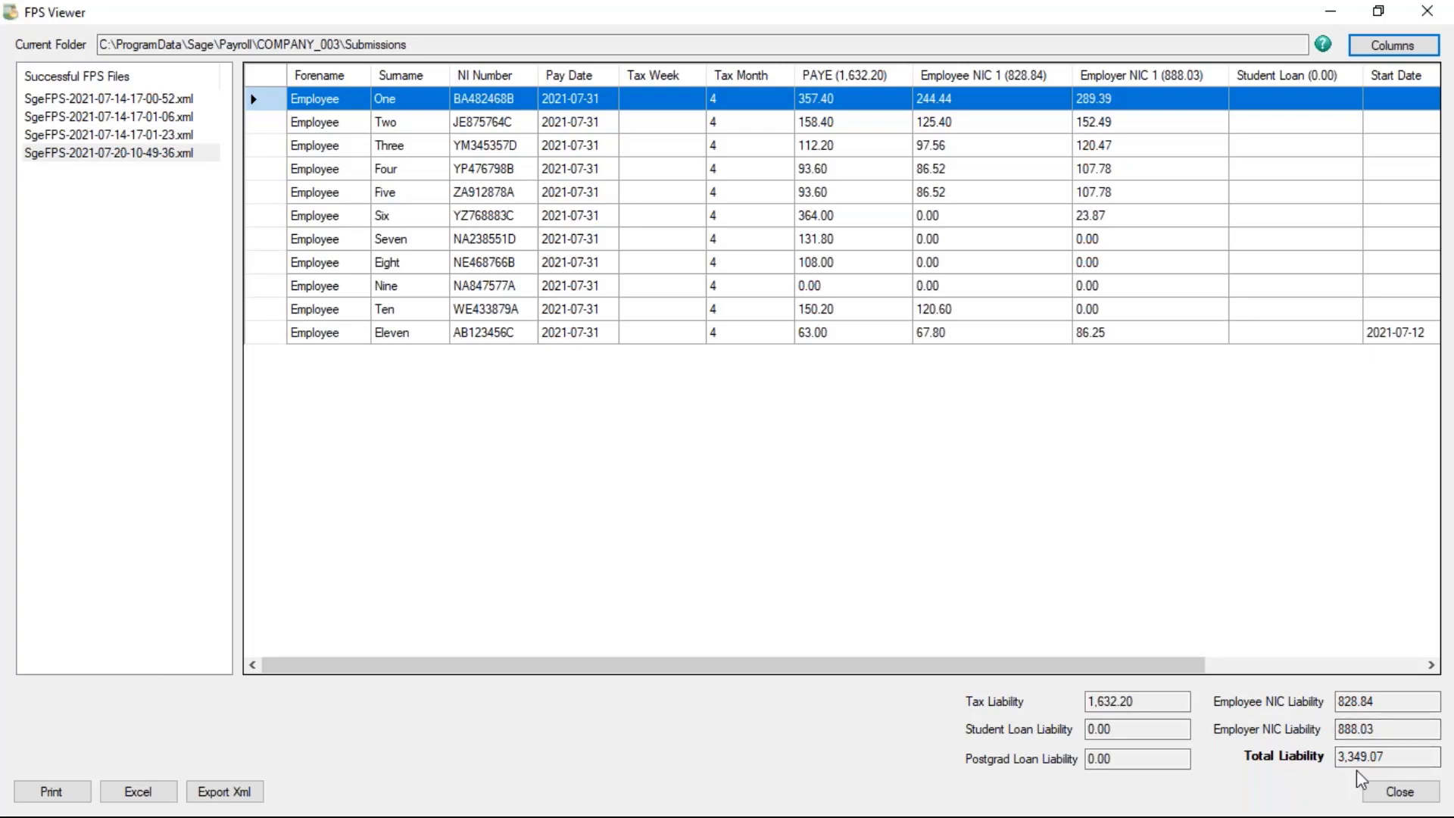
click(1398, 791)
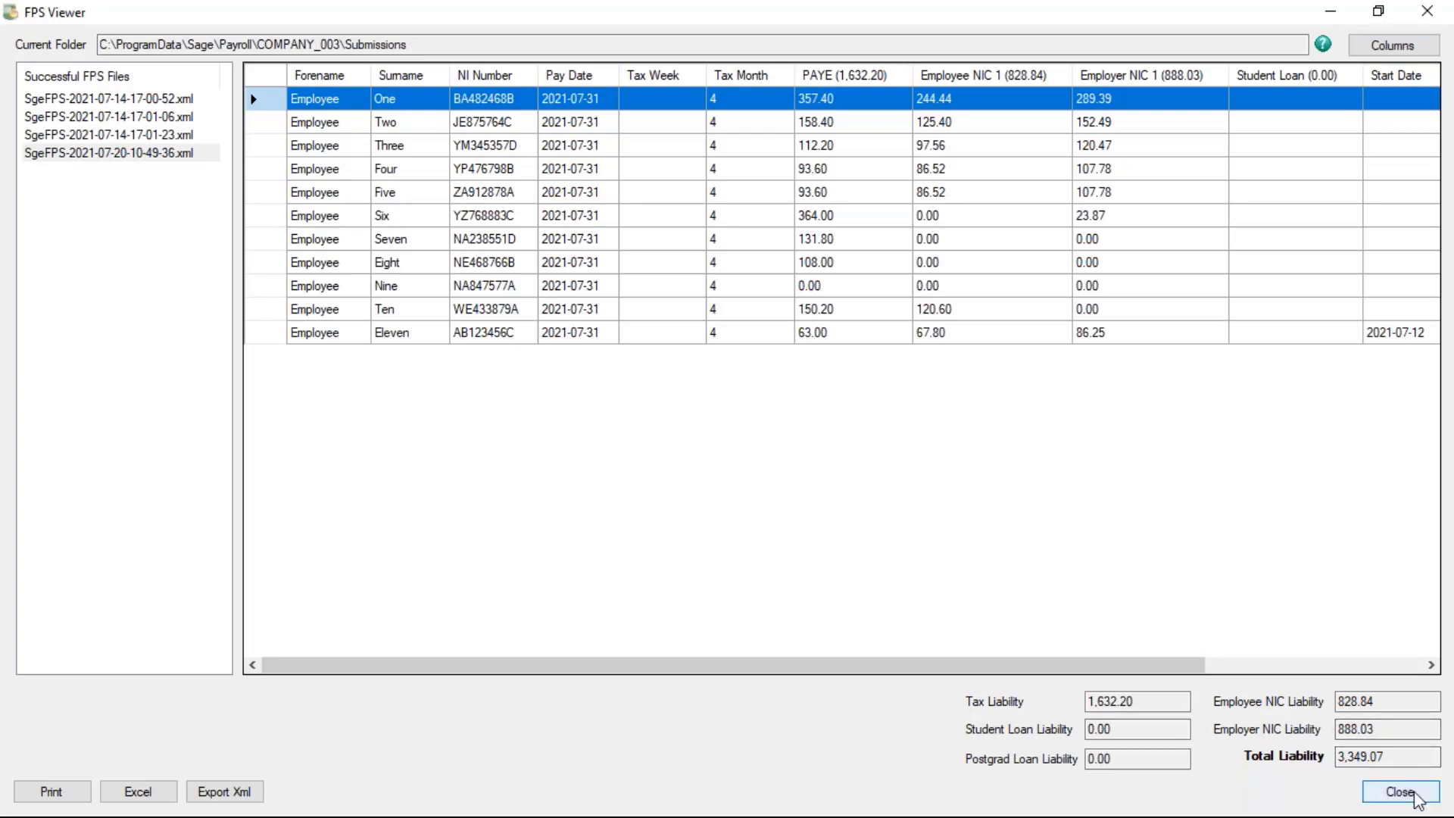
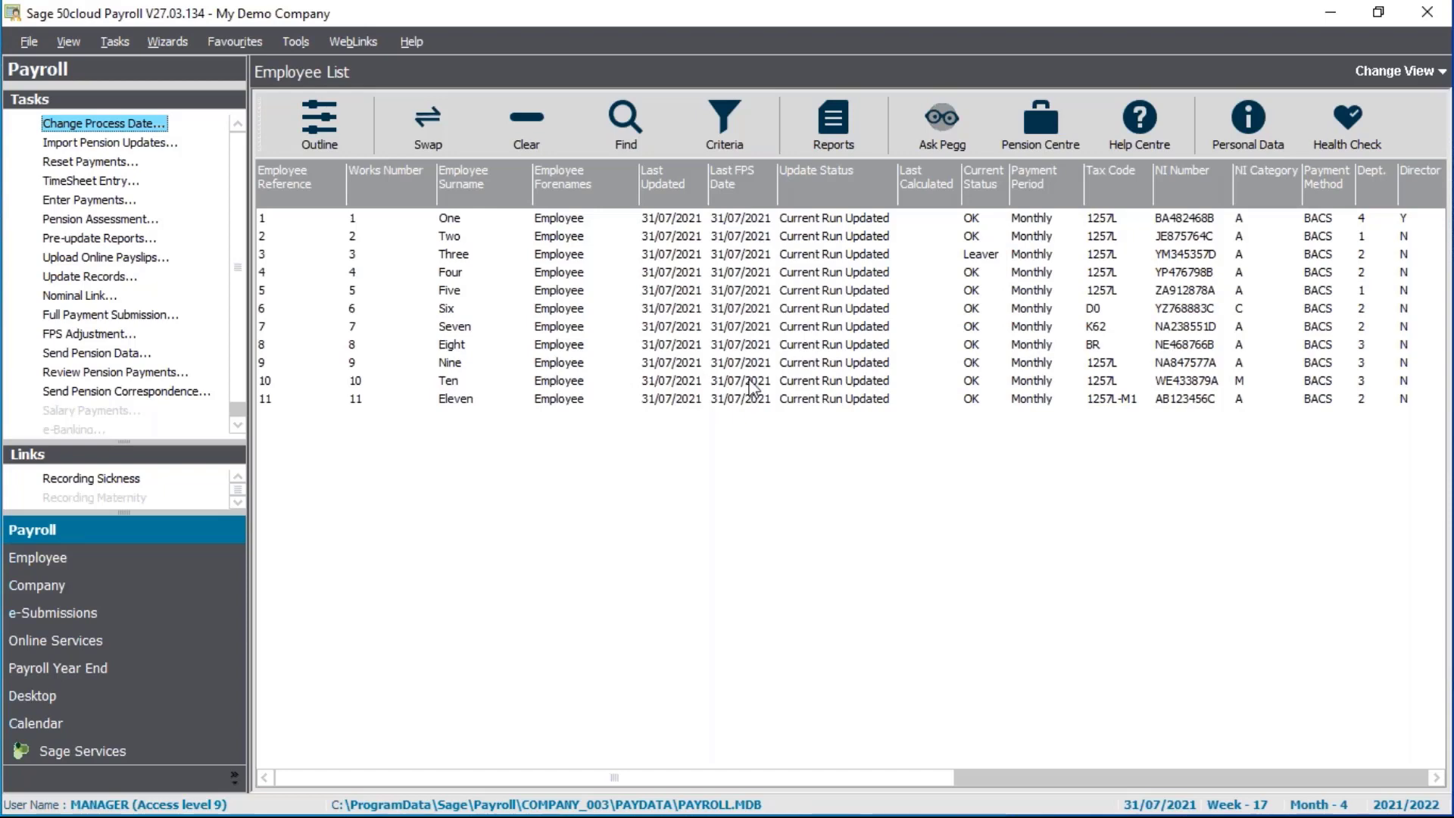
Run the Period End report Form P32 - Employer Payment Record for tax month 4
click(847, 126)
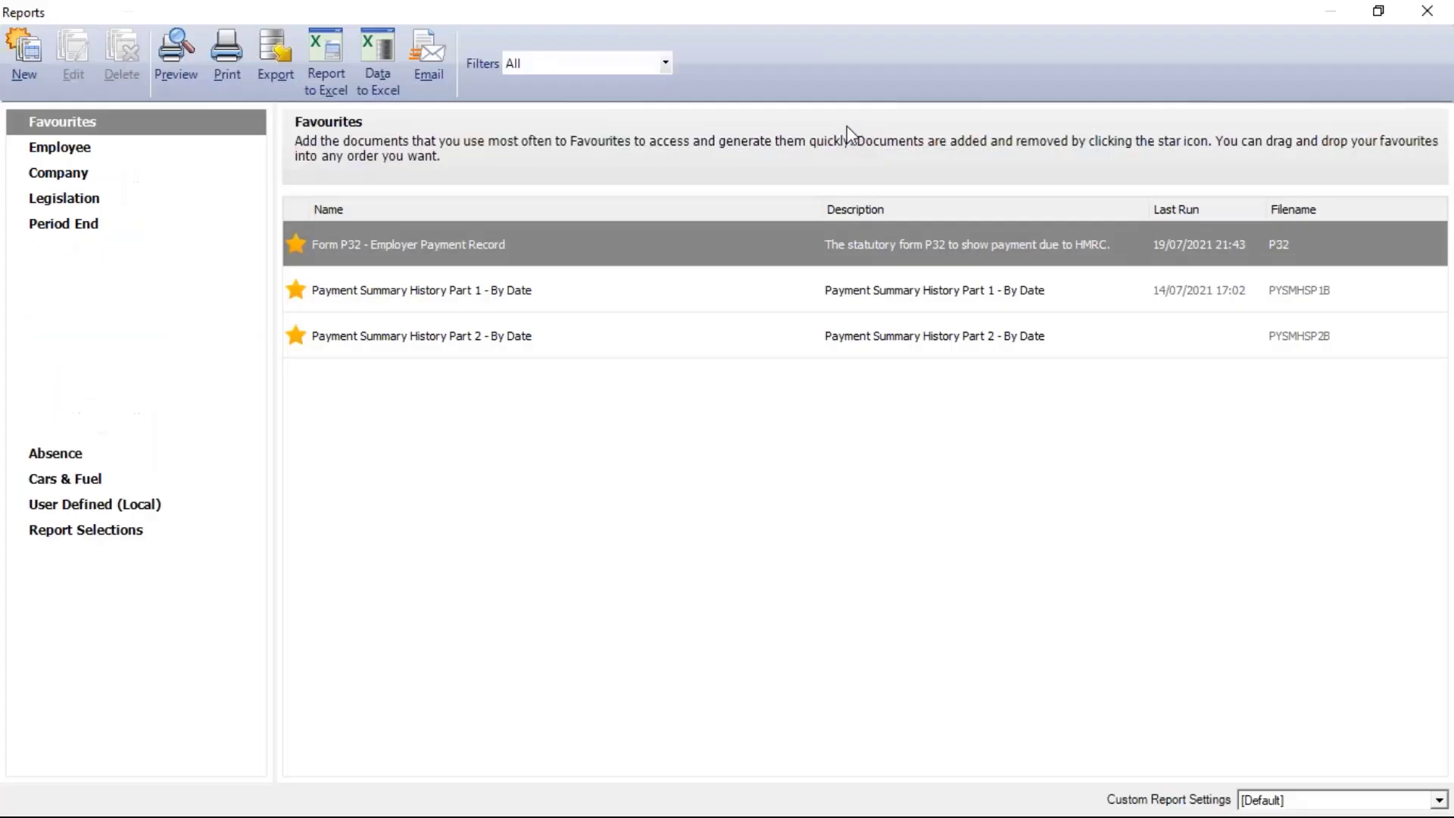
mouse_move(480, 253)
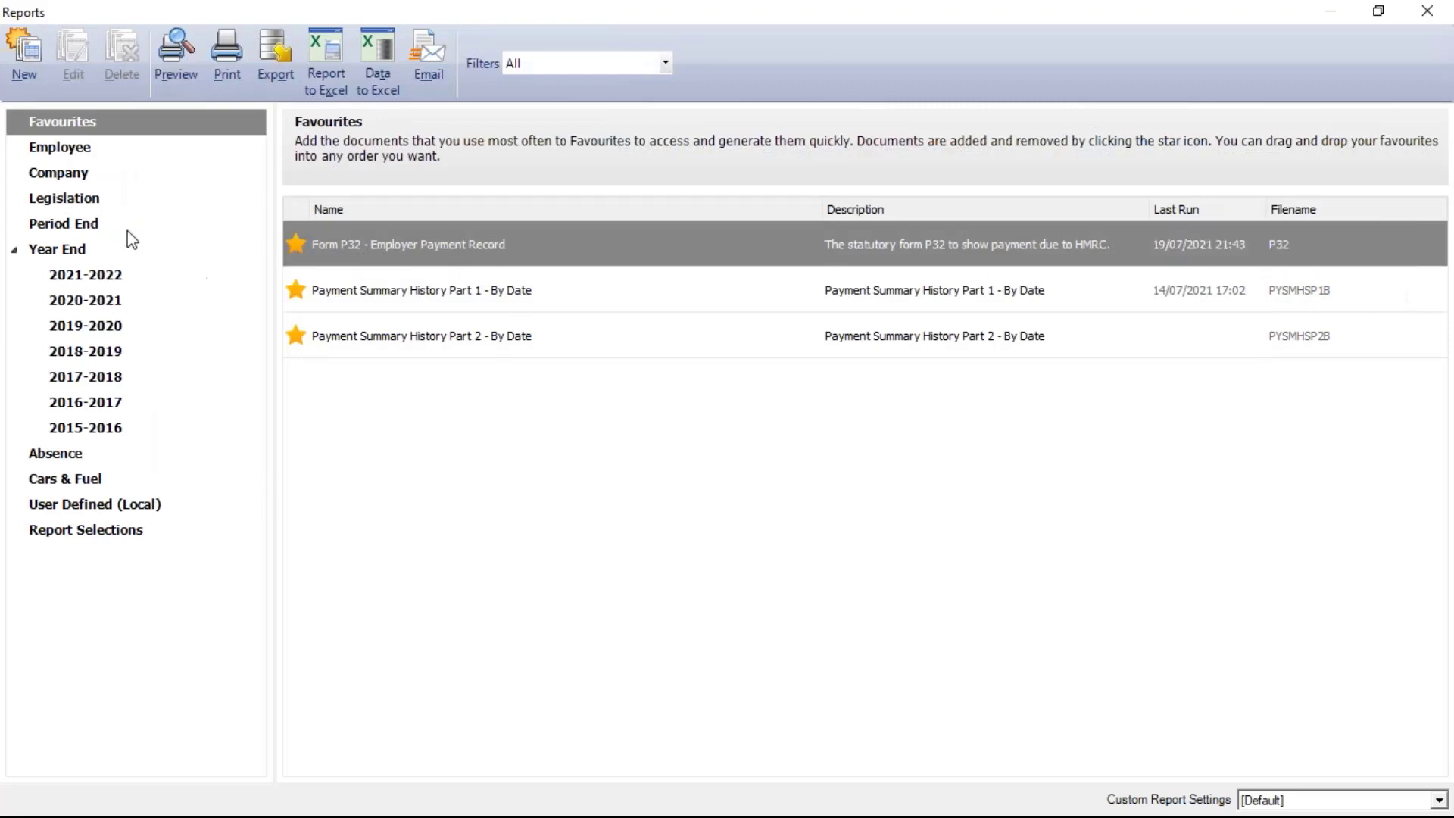
click(61, 226)
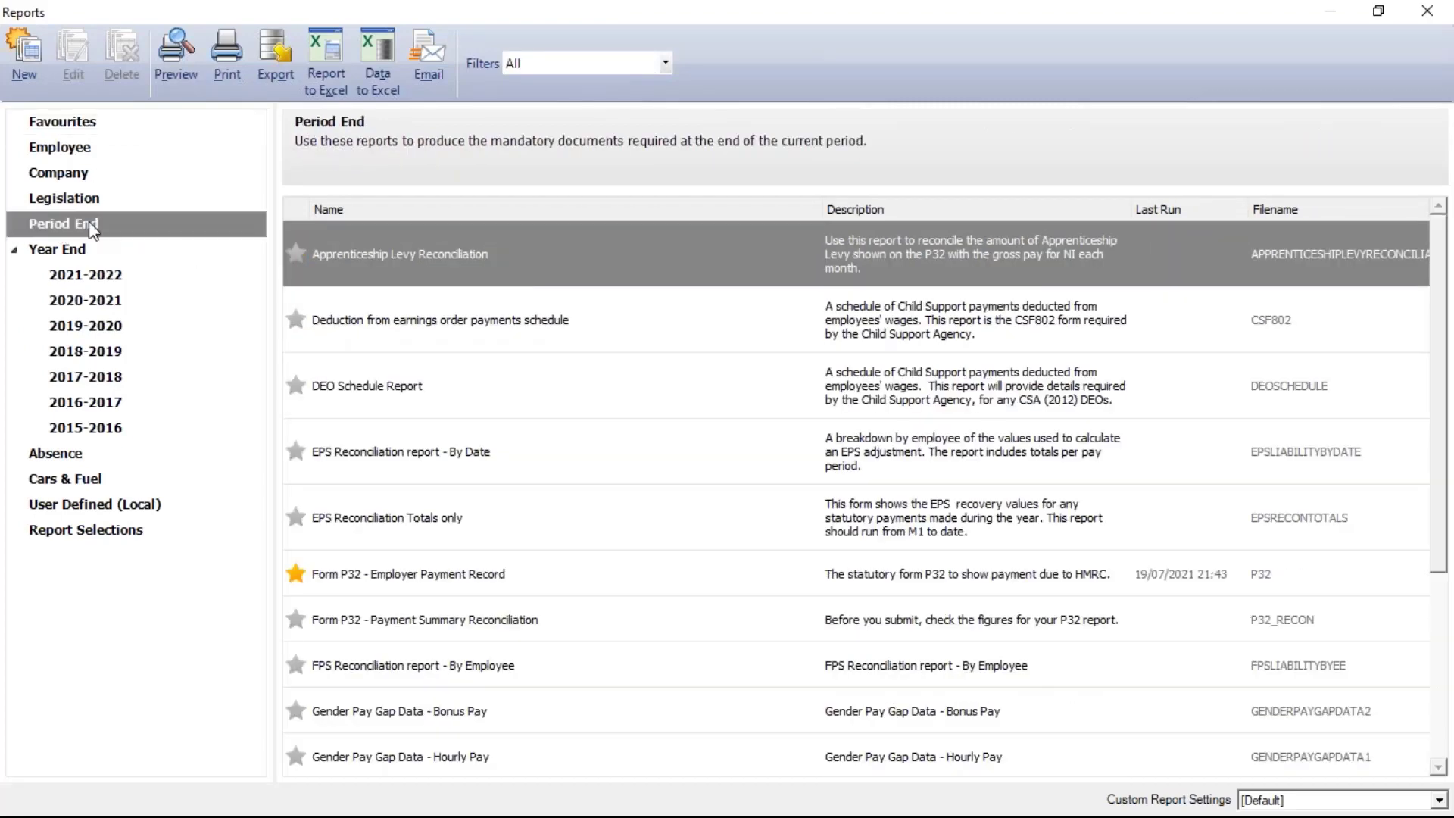
click(435, 586)
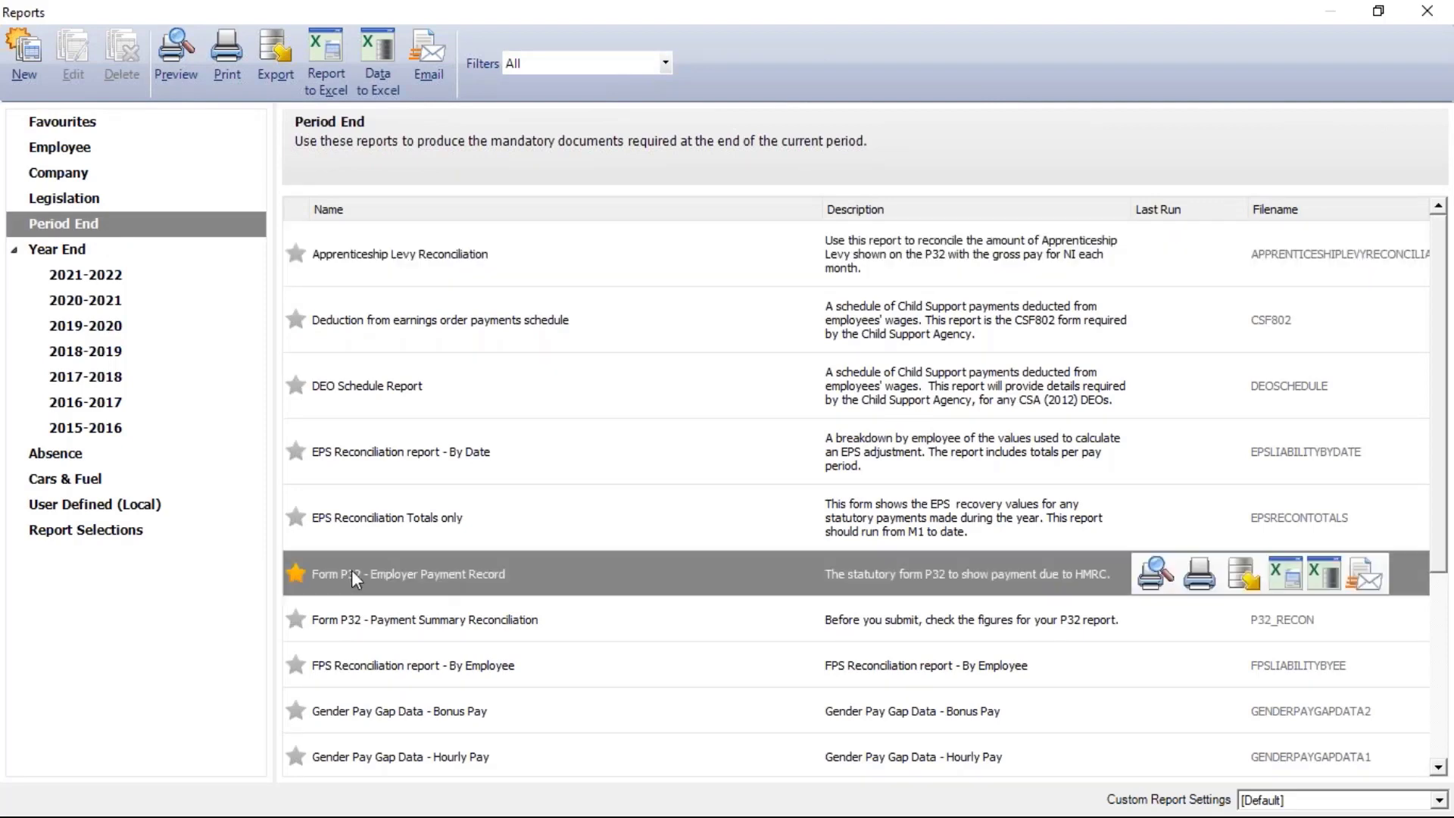
double_click(445, 593)
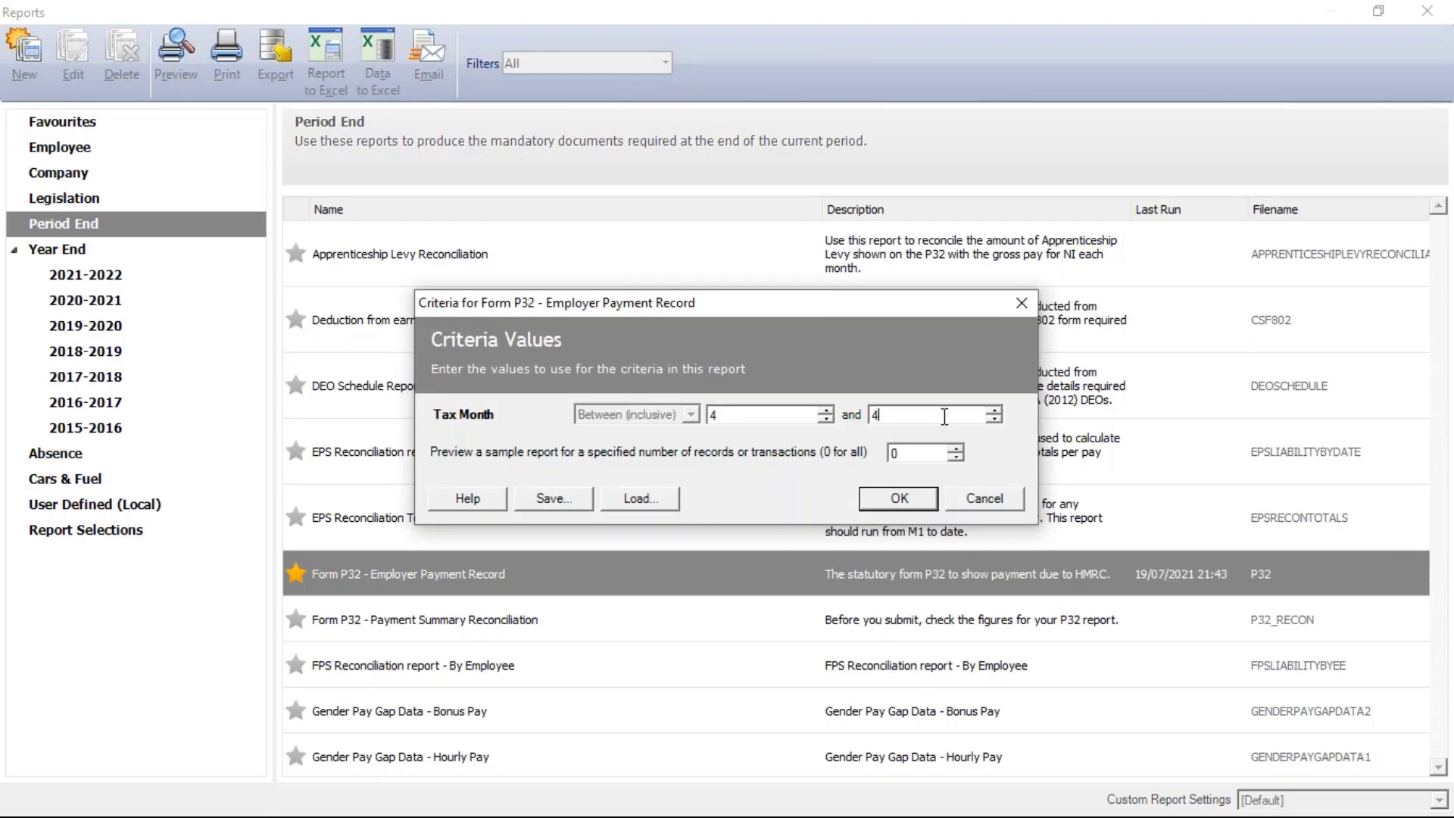
click(875, 504)
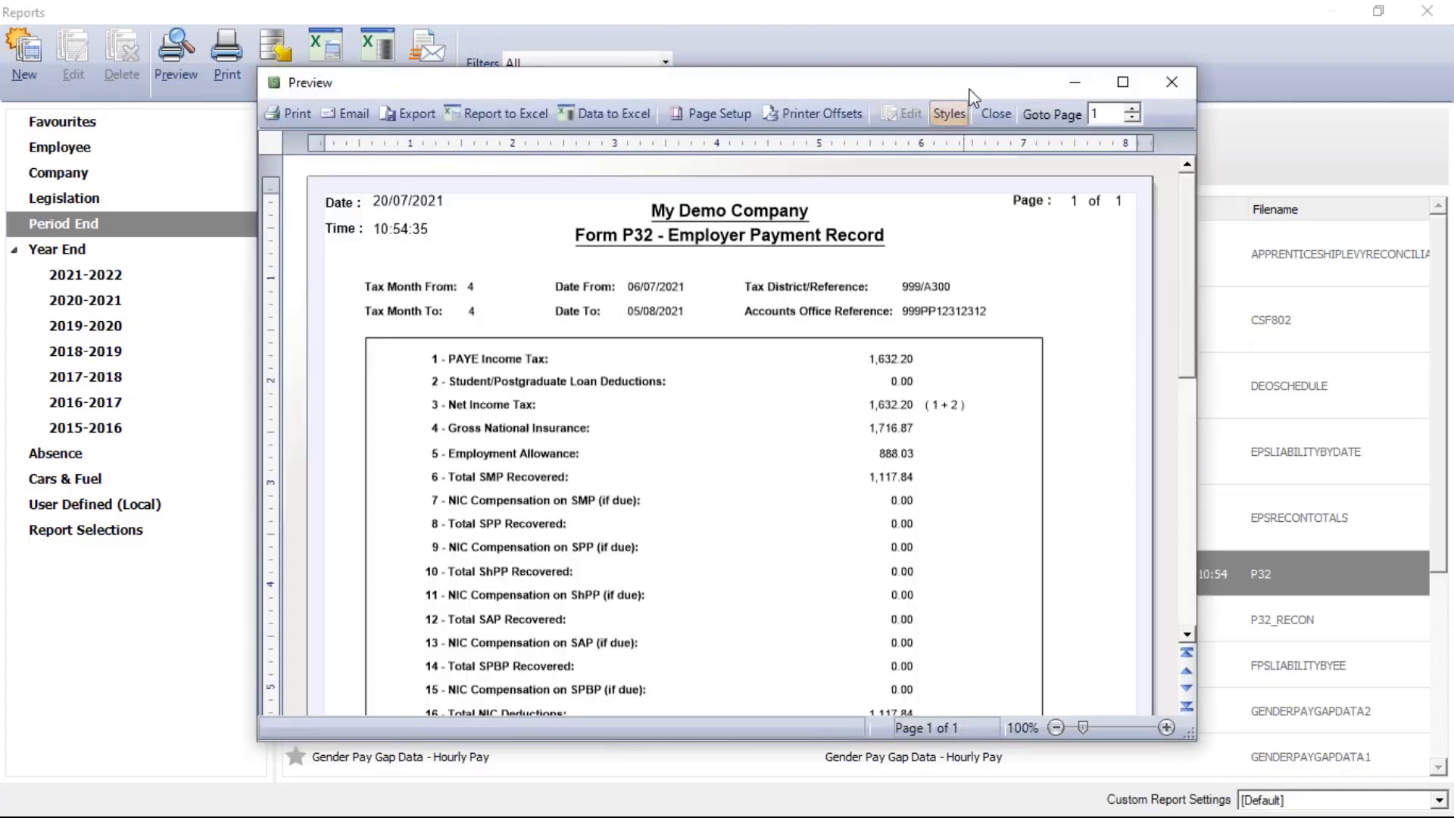
Maximise the P32 preview at 124% zoom, scroll to the 1,343.20 total due, then close it
double_click(975, 79)
click(1388, 799)
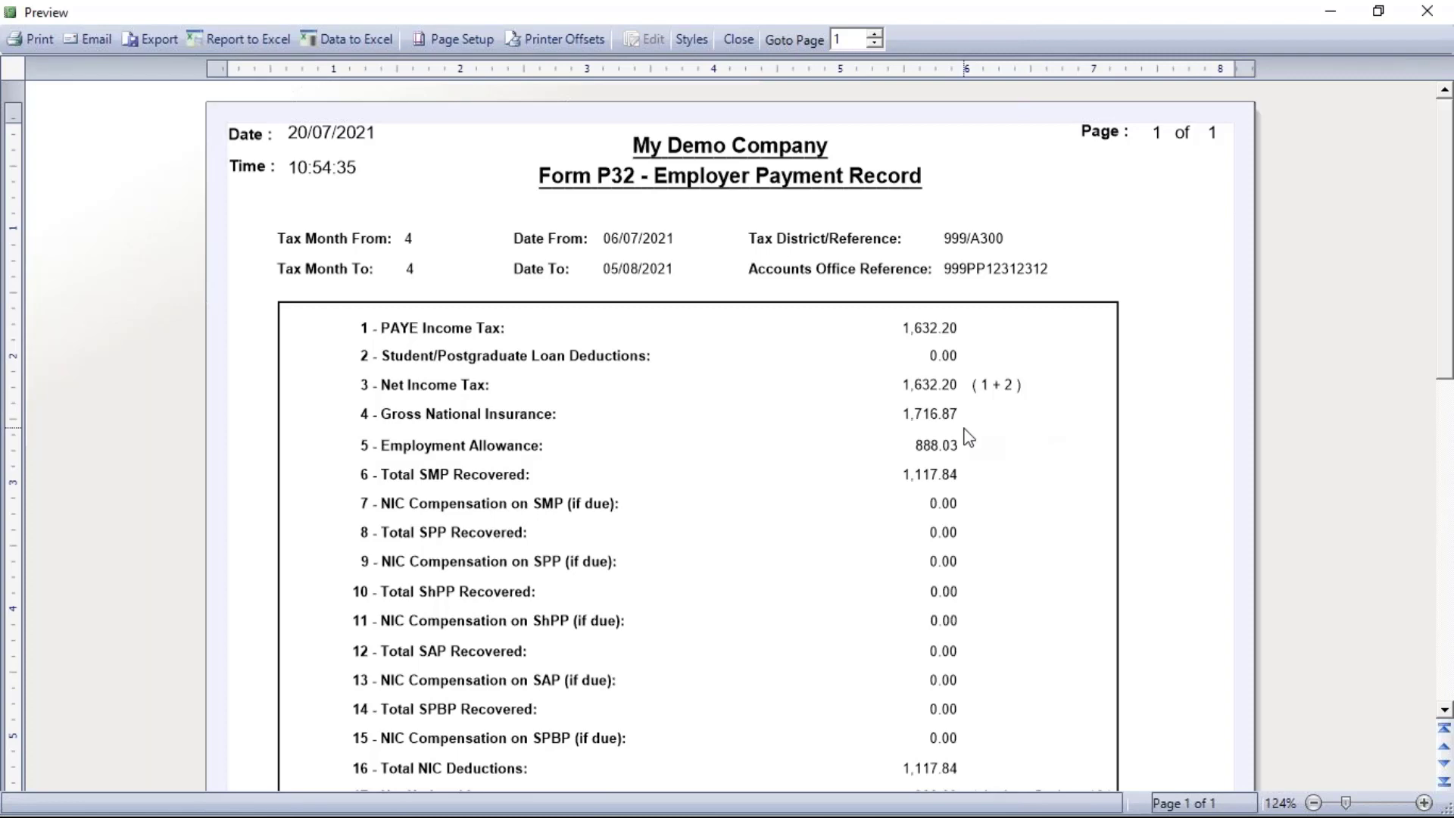
scroll(1061, 473, down, 3)
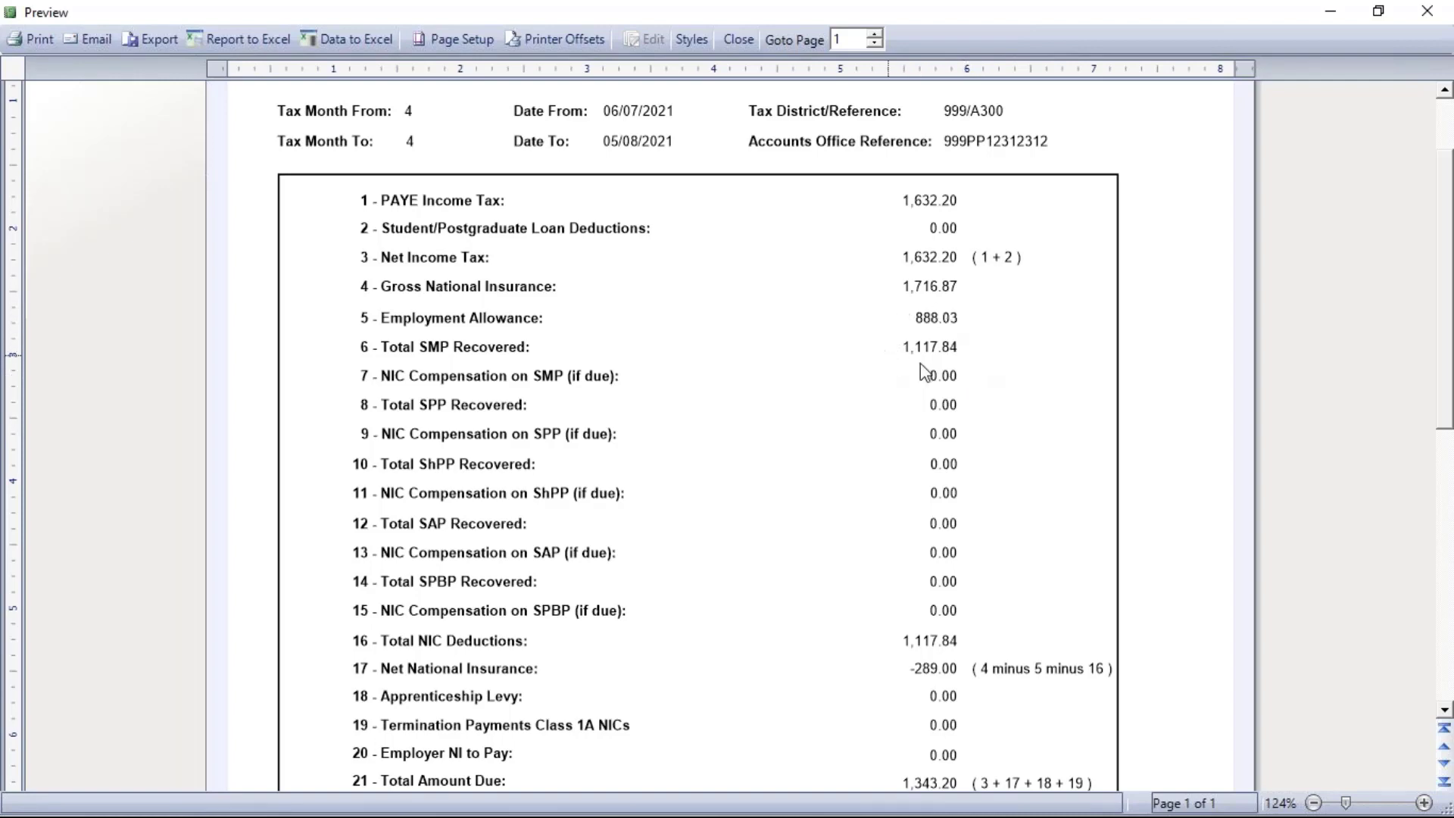
scroll(982, 384, down, 3)
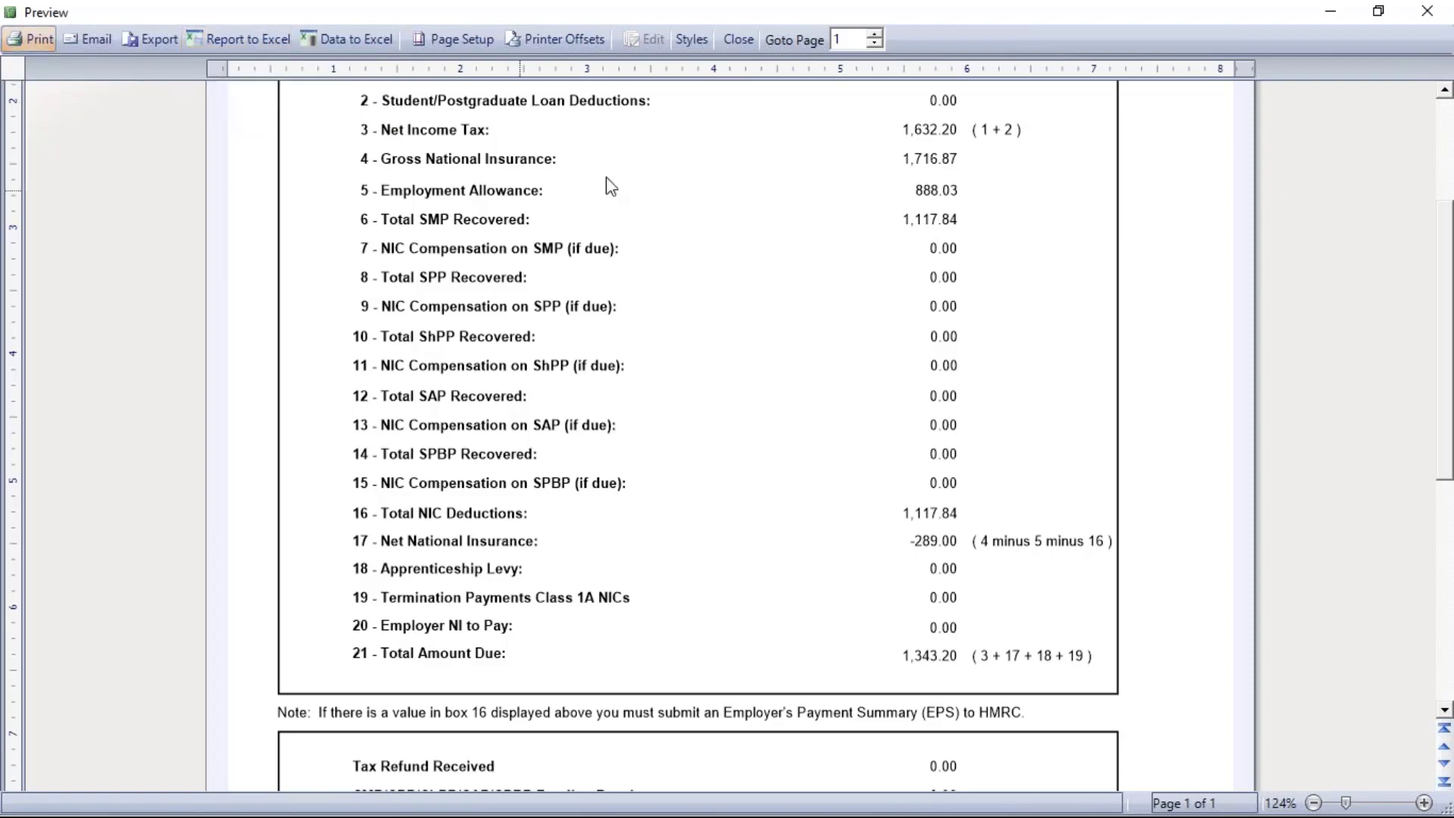
click(737, 38)
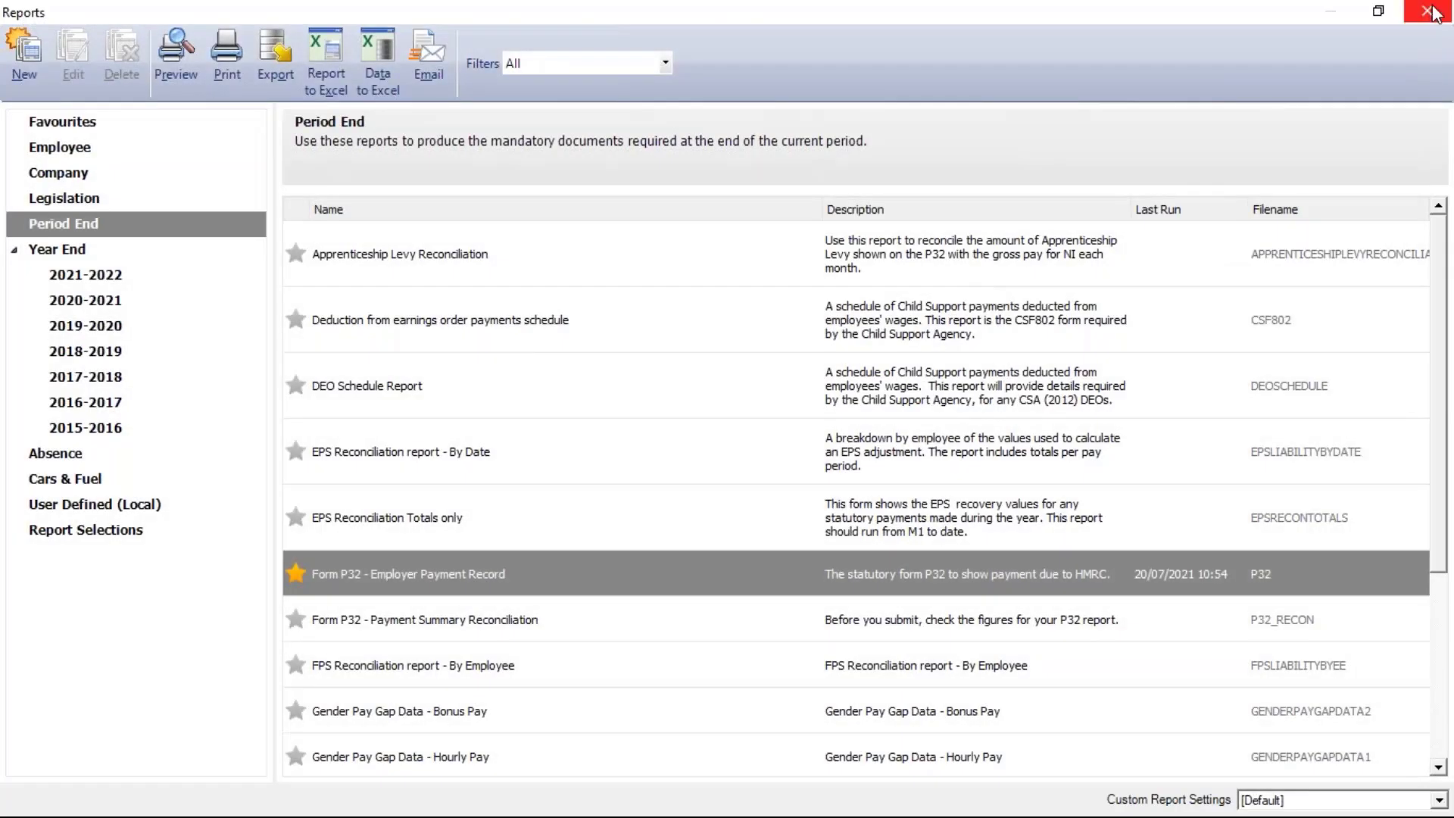
Close Reports and confirm month 4 shows 1343.20 due in Company Settings HMRC Payments
click(1430, 10)
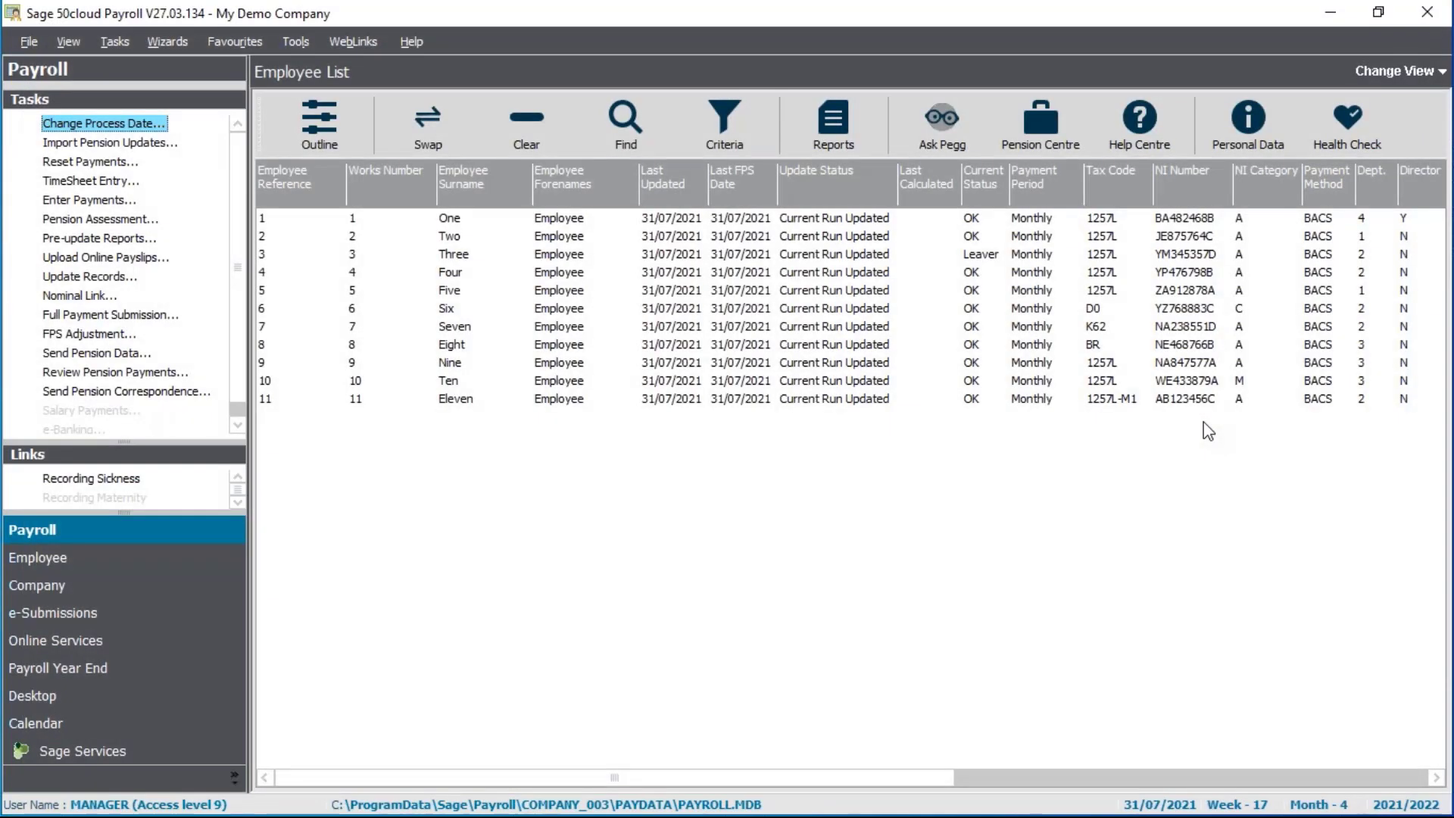
click(148, 587)
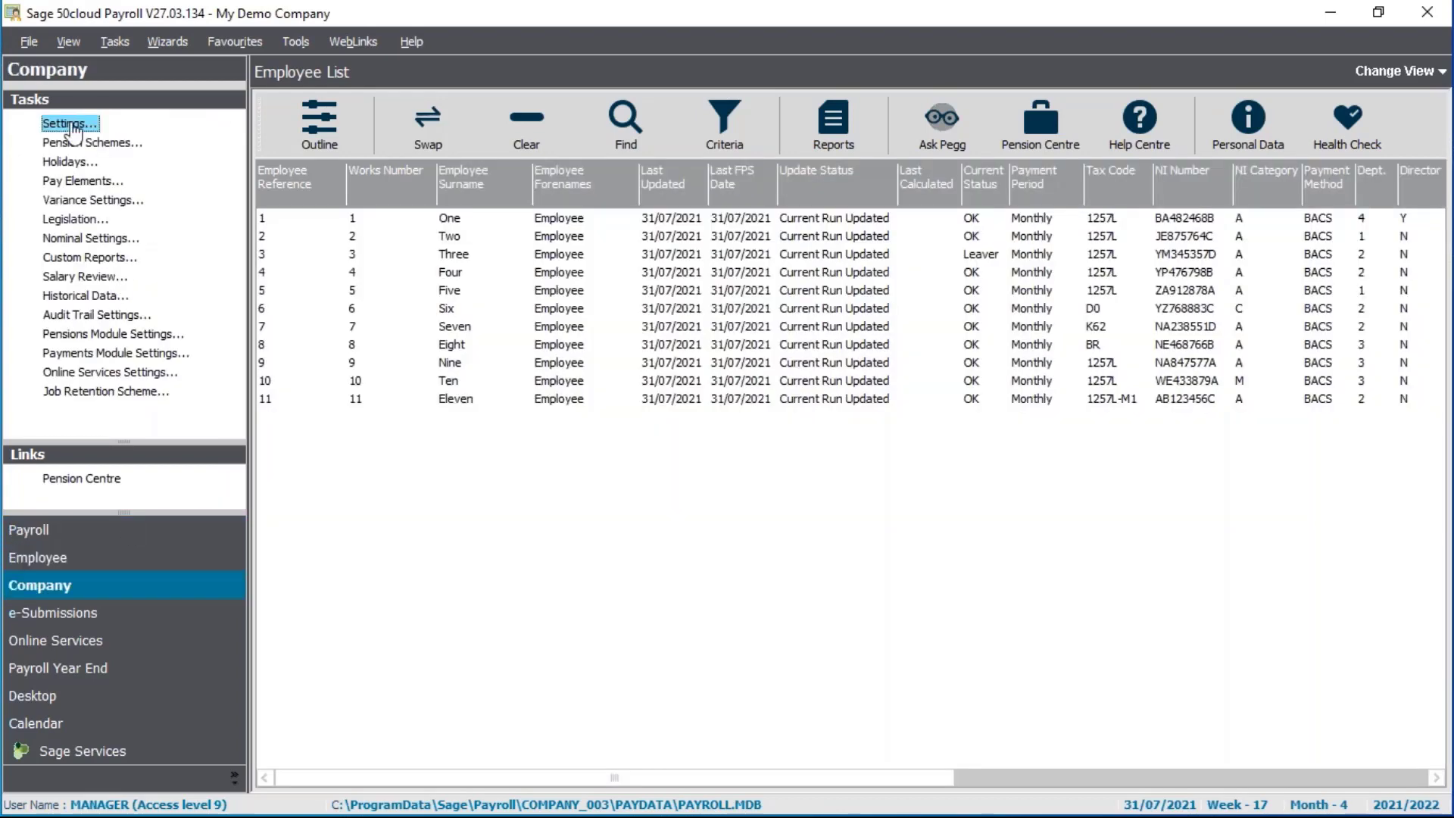
click(72, 125)
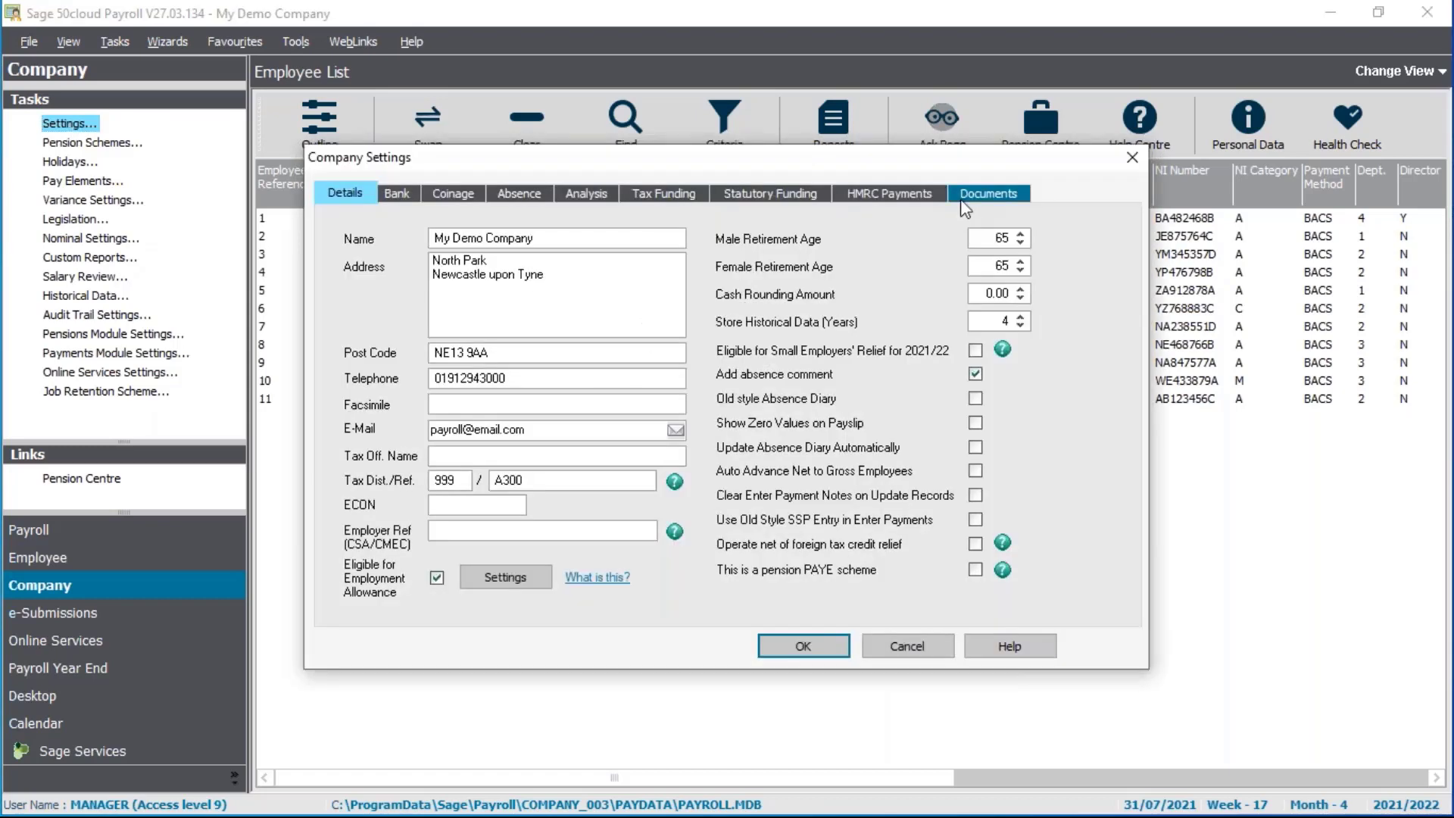
click(891, 192)
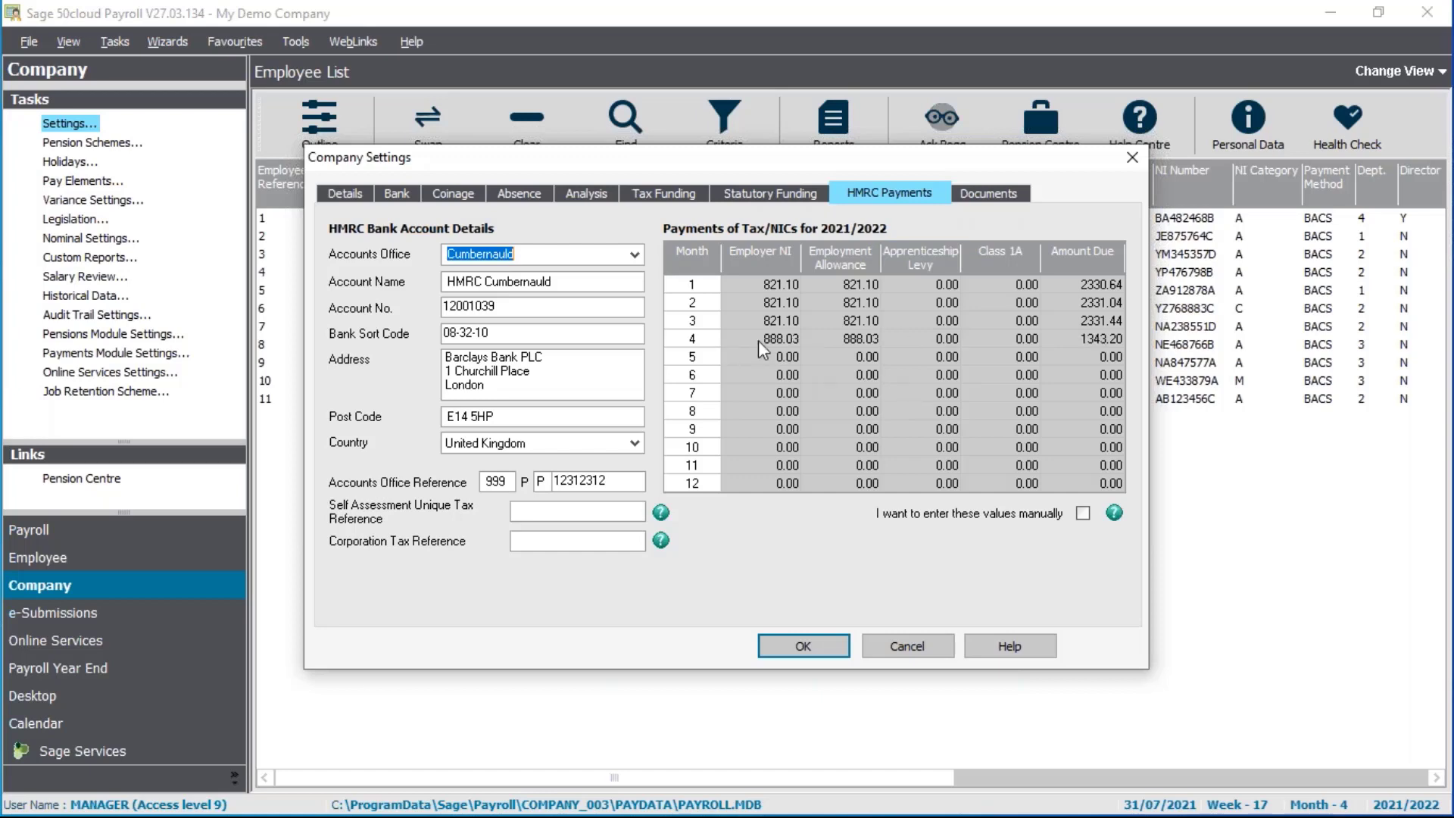
click(803, 648)
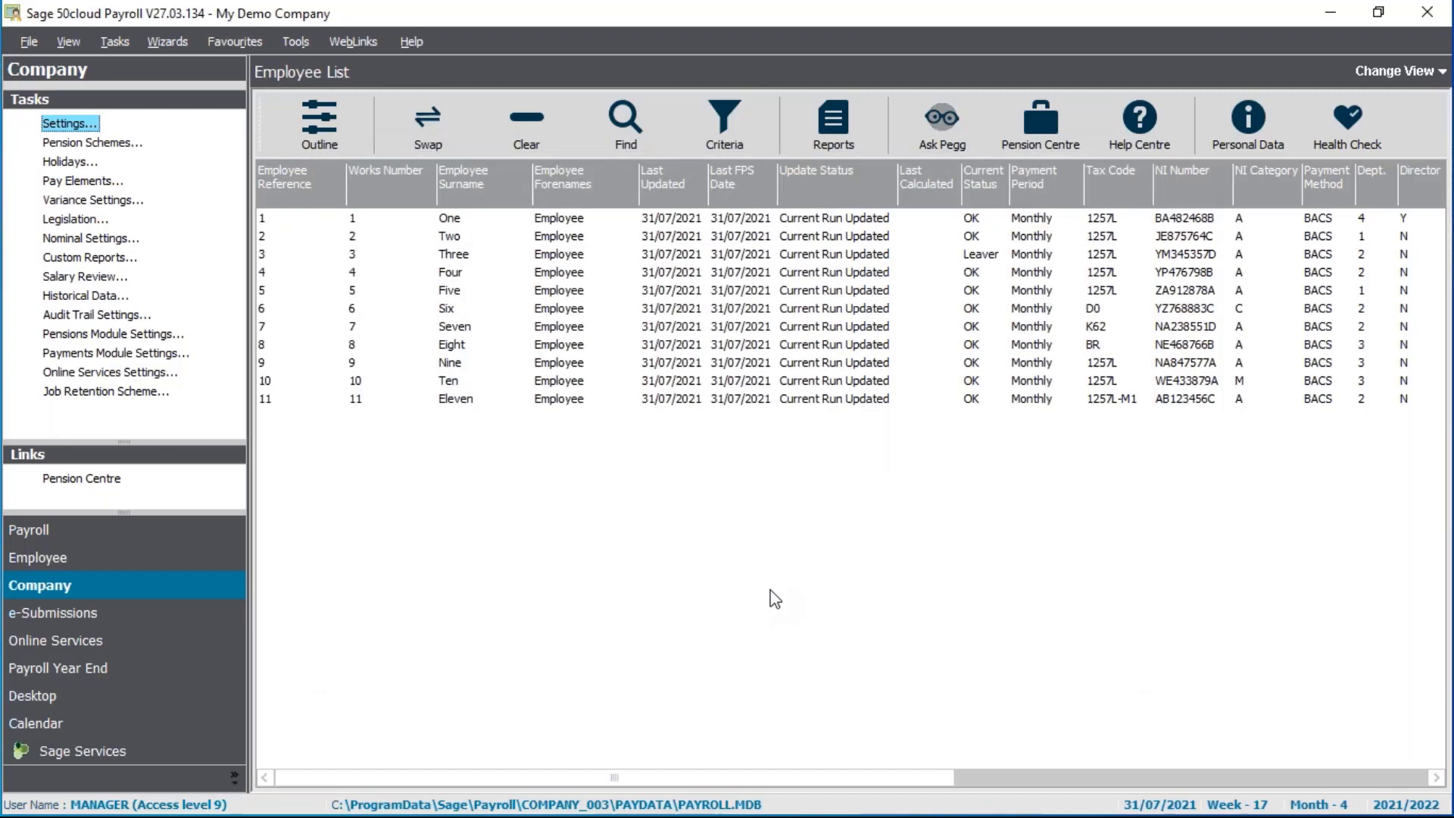
Complete the tax month 4 EPS as a payment adjustment, accepting 1117.84 SMP recovered and zero CIS
click(138, 611)
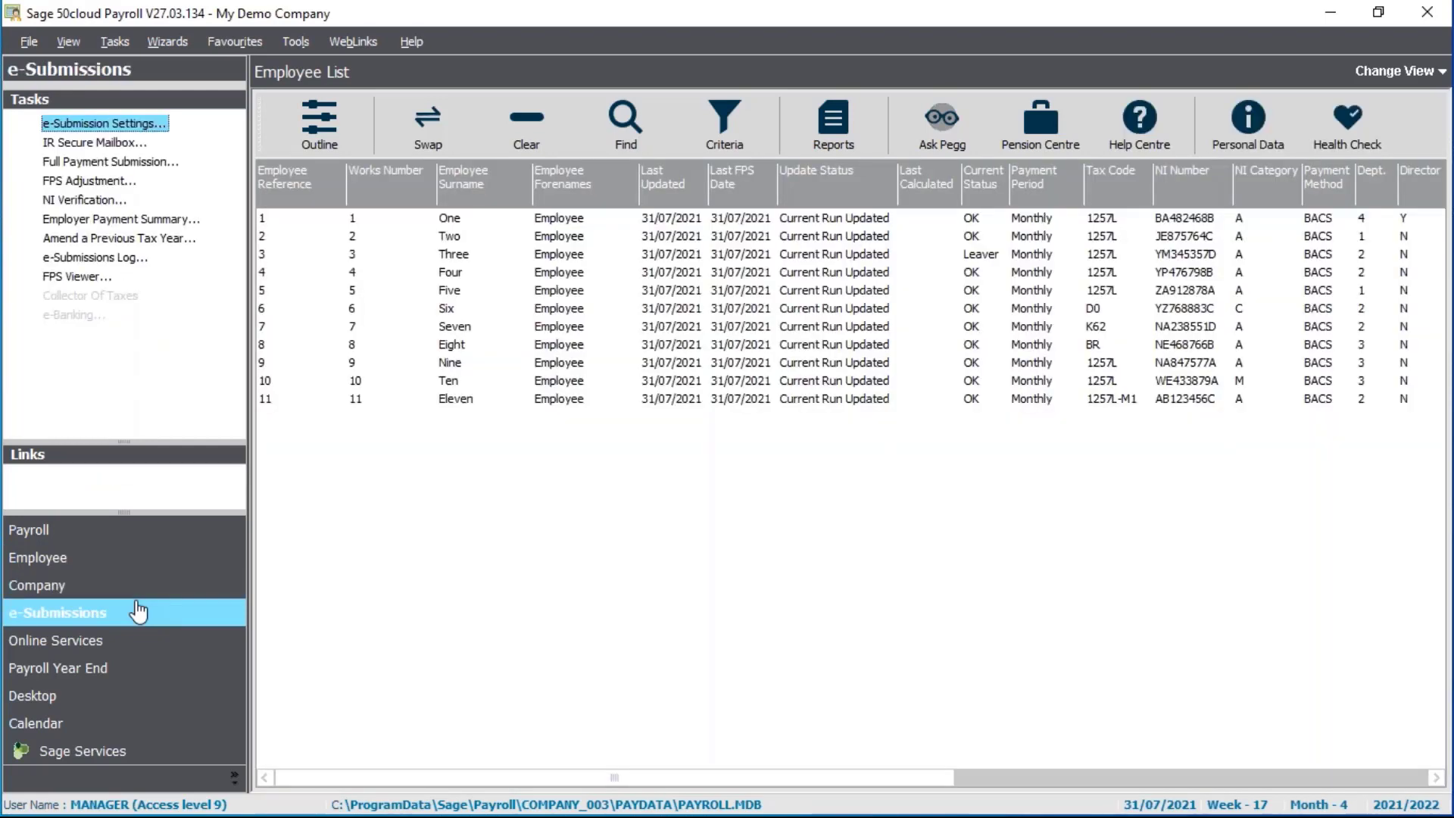
click(152, 222)
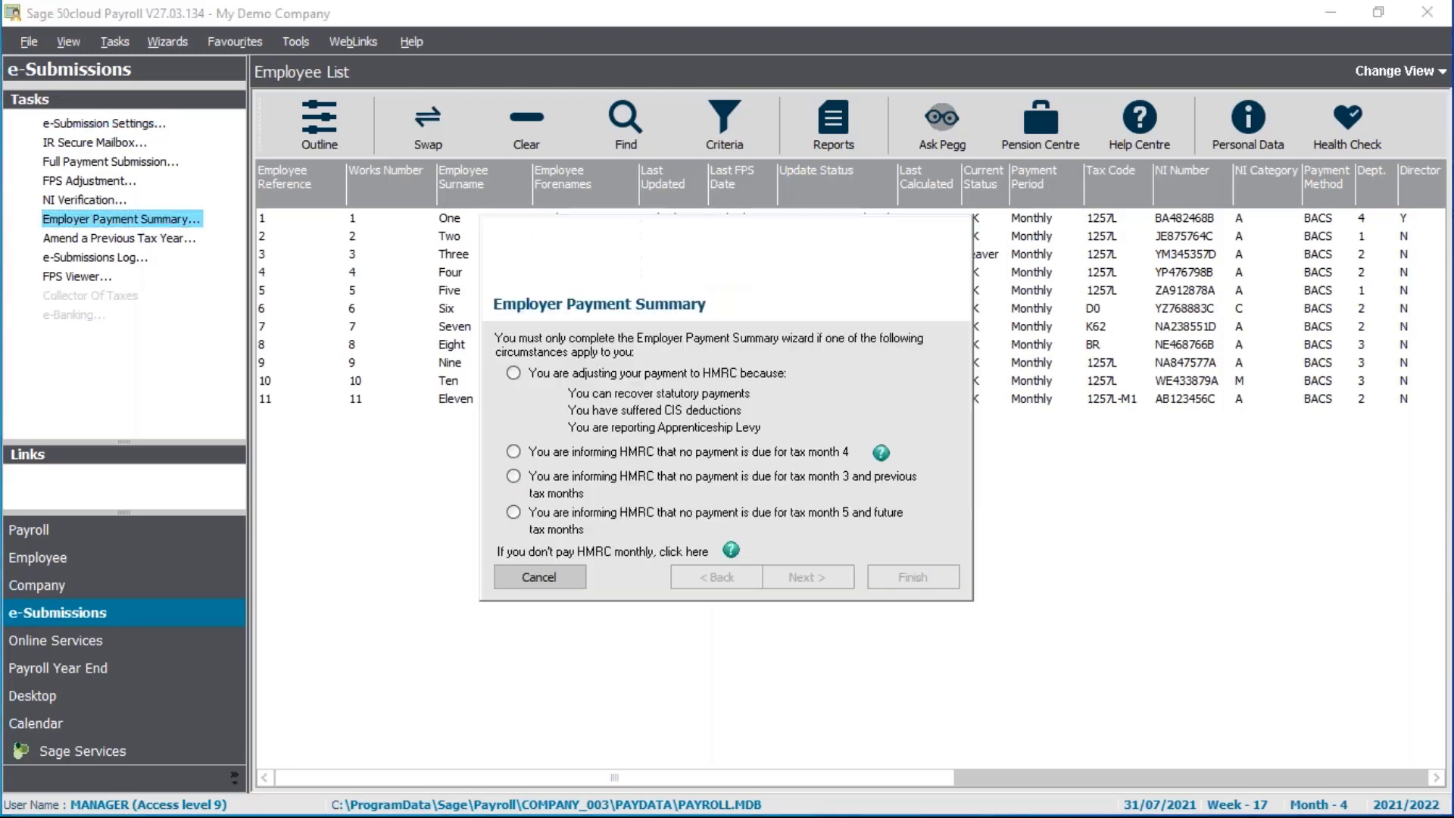
click(518, 372)
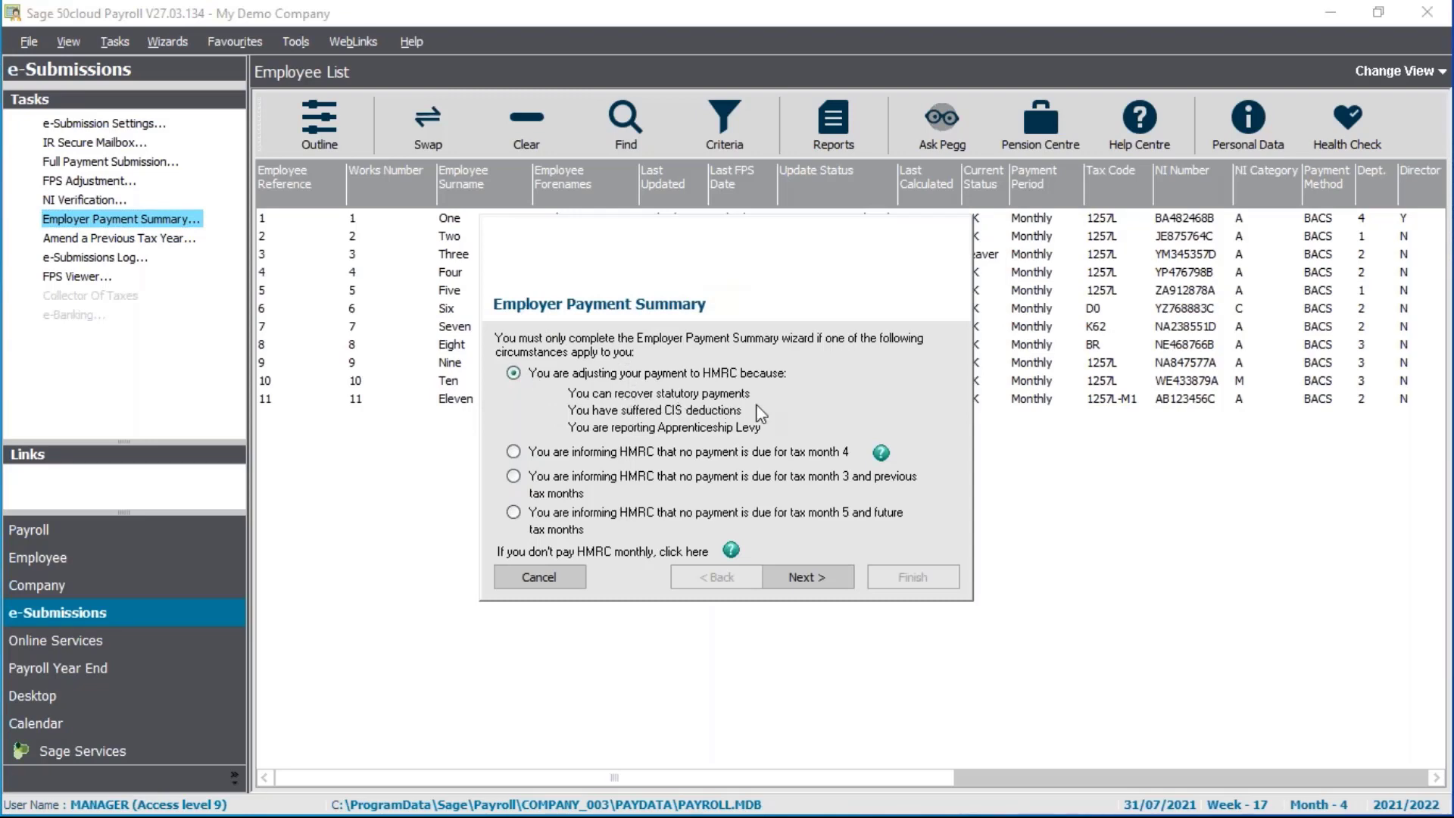
click(803, 577)
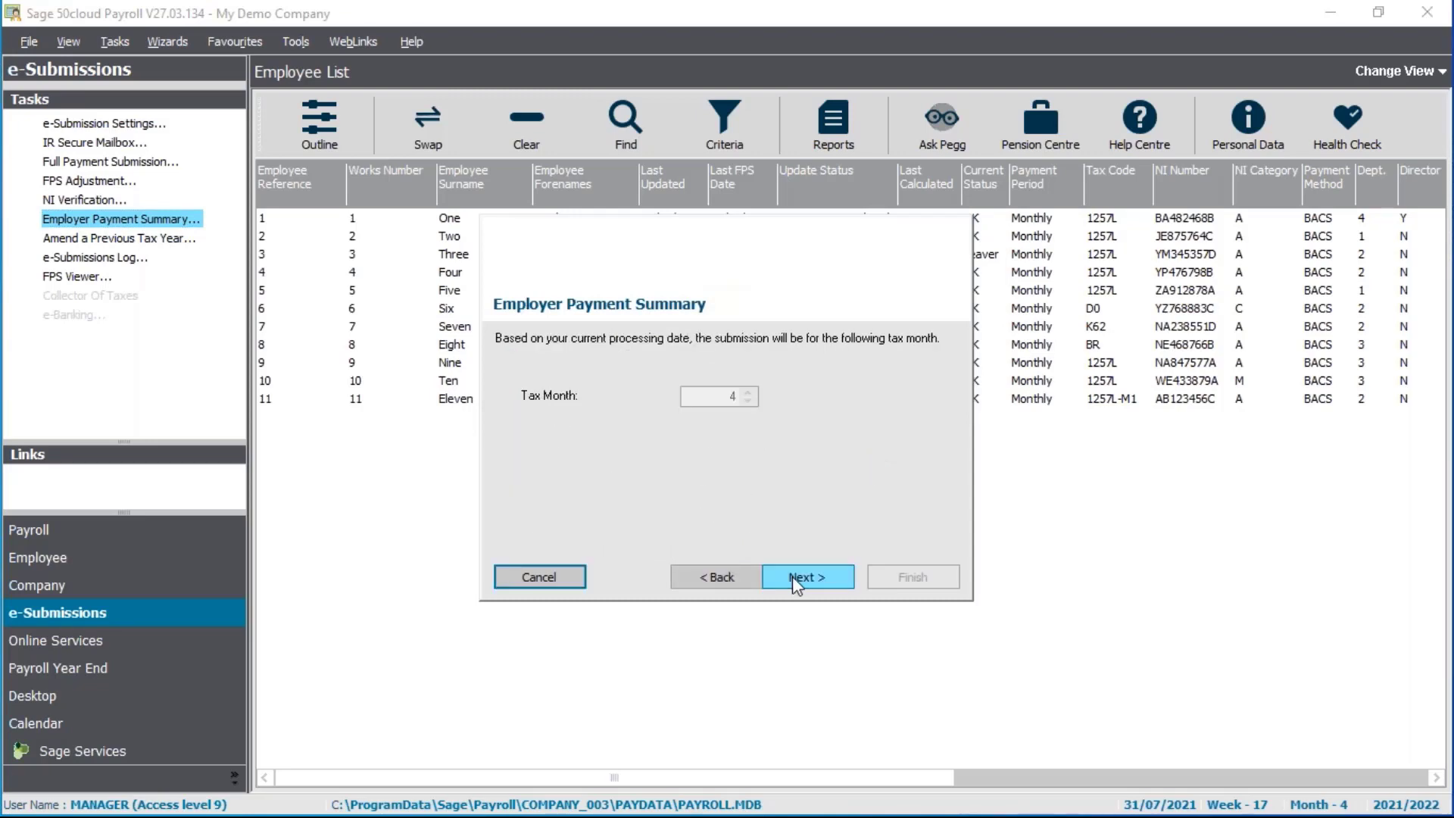
click(795, 577)
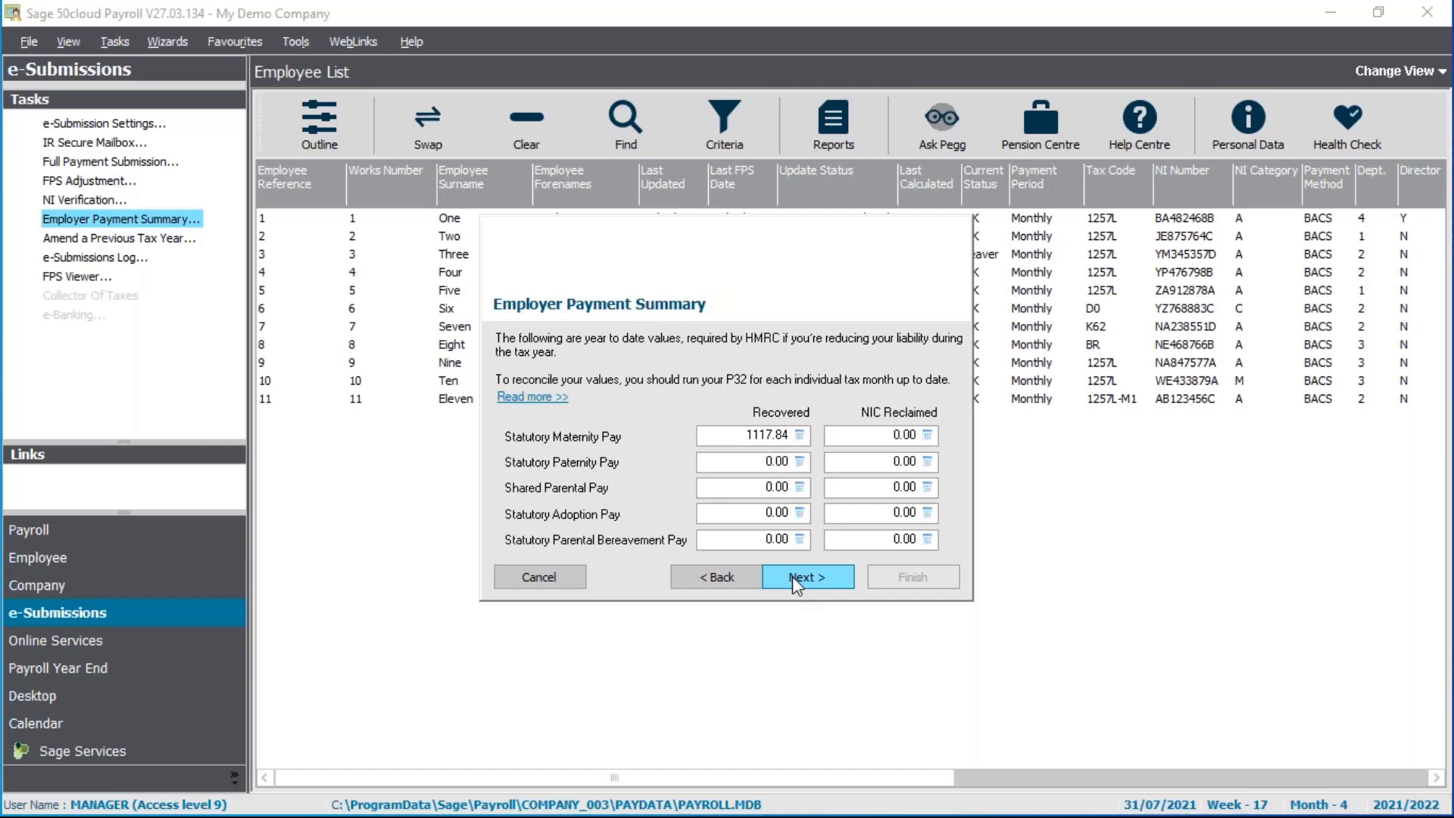
click(792, 576)
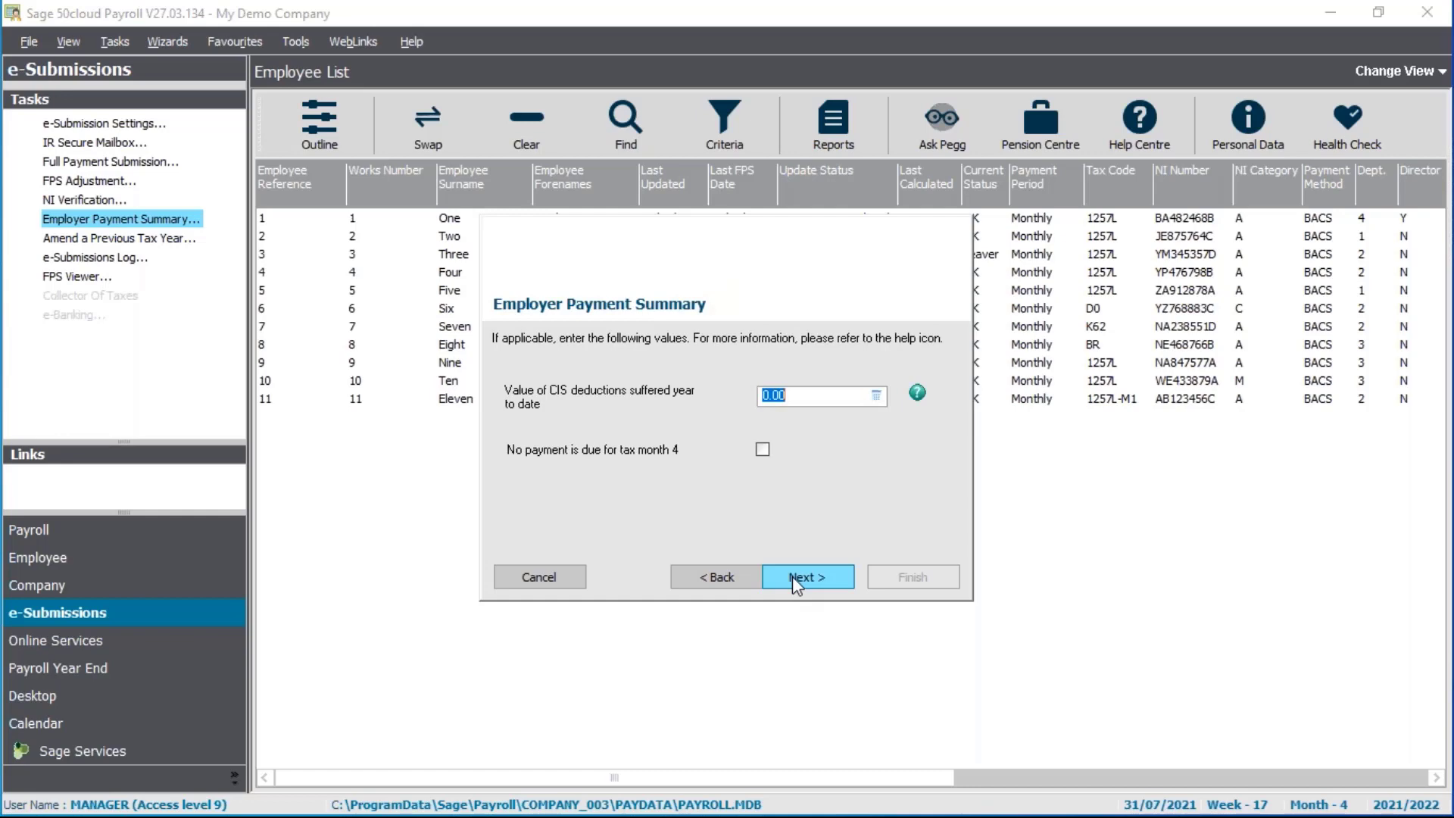
click(792, 575)
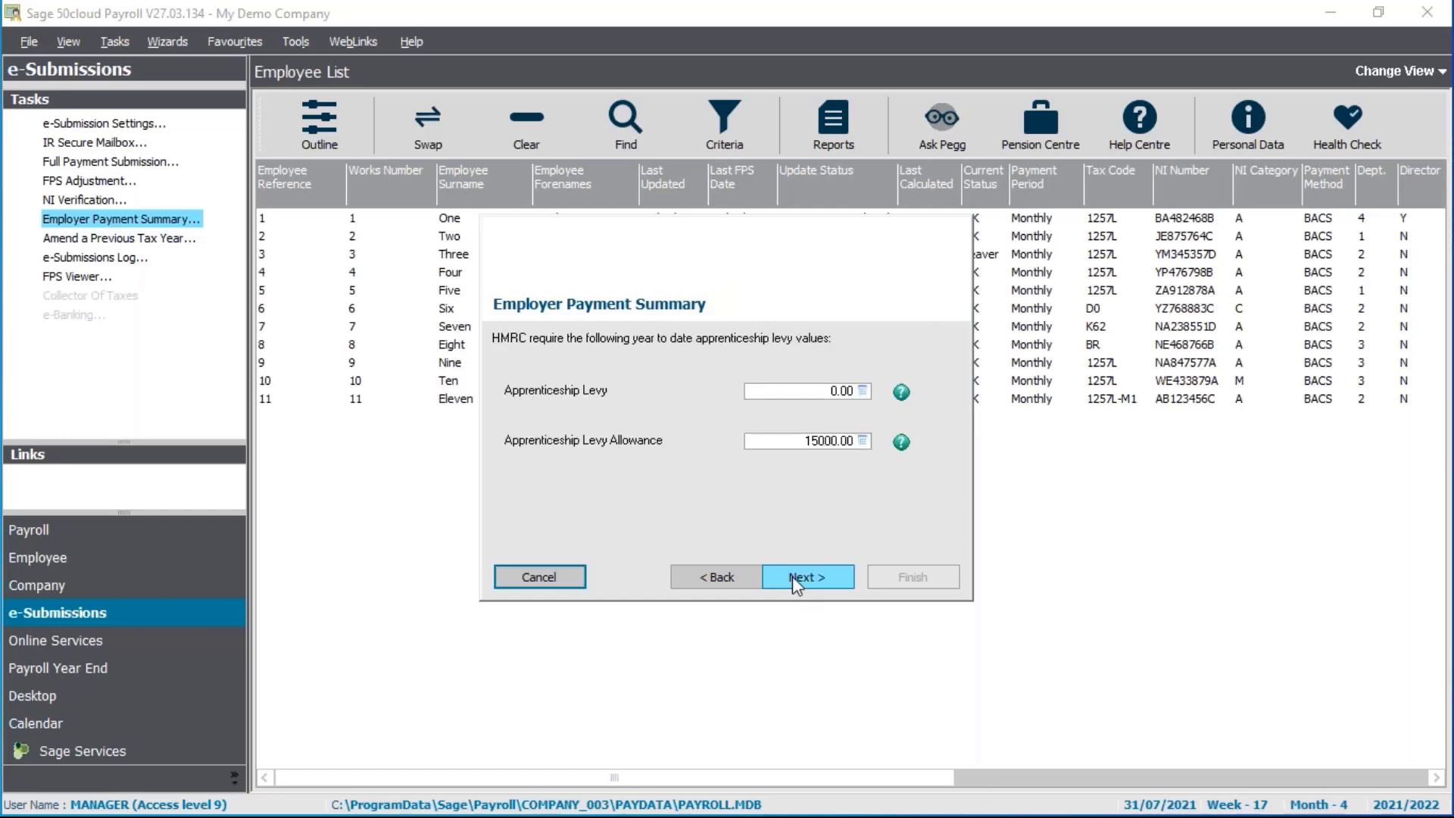
click(792, 576)
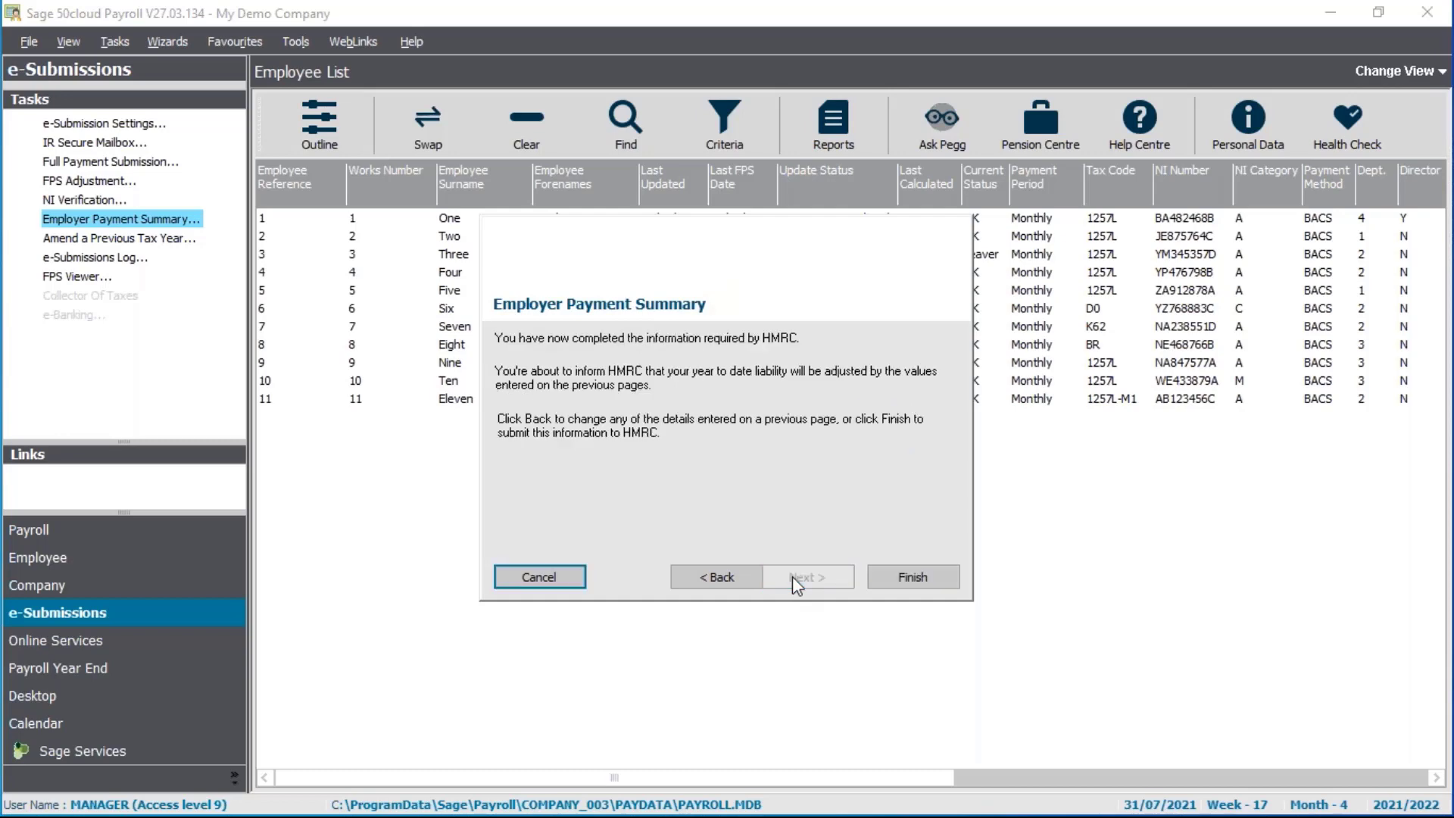
click(939, 575)
Acknowledge the warning, submit the EPS to HMRC successfully, then advance to the P32 slide
click(553, 500)
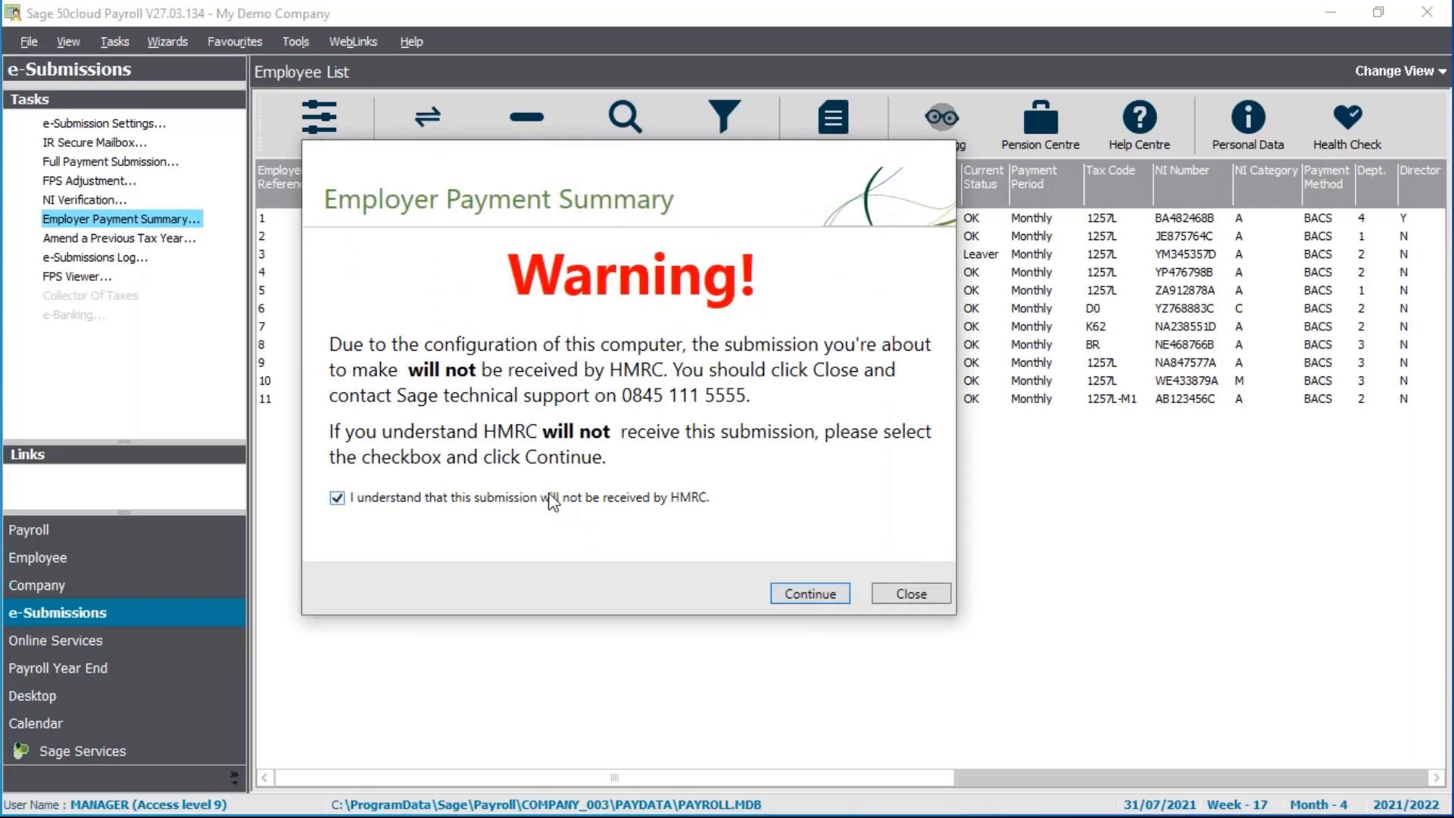
click(813, 594)
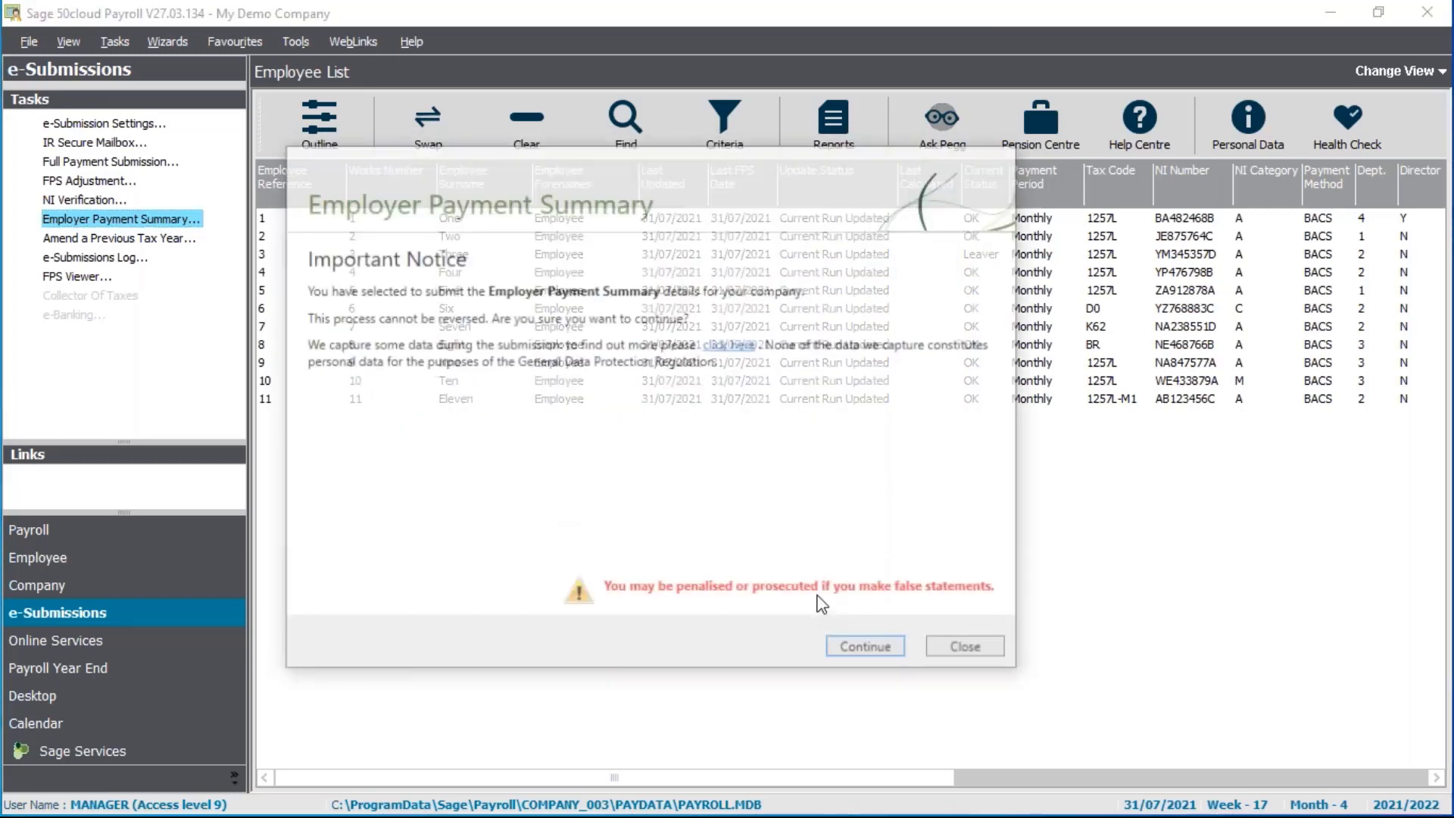
click(868, 647)
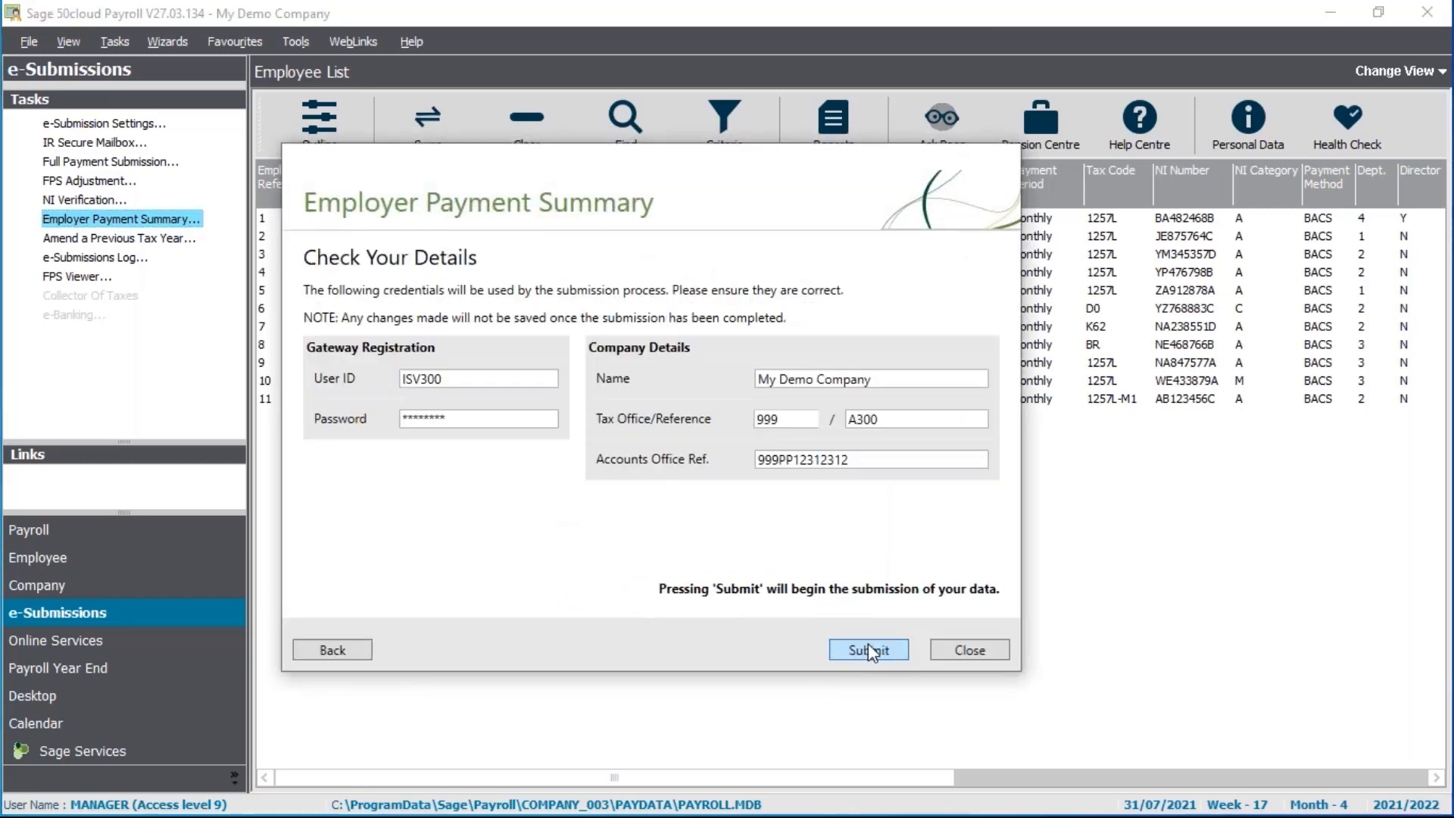
click(868, 645)
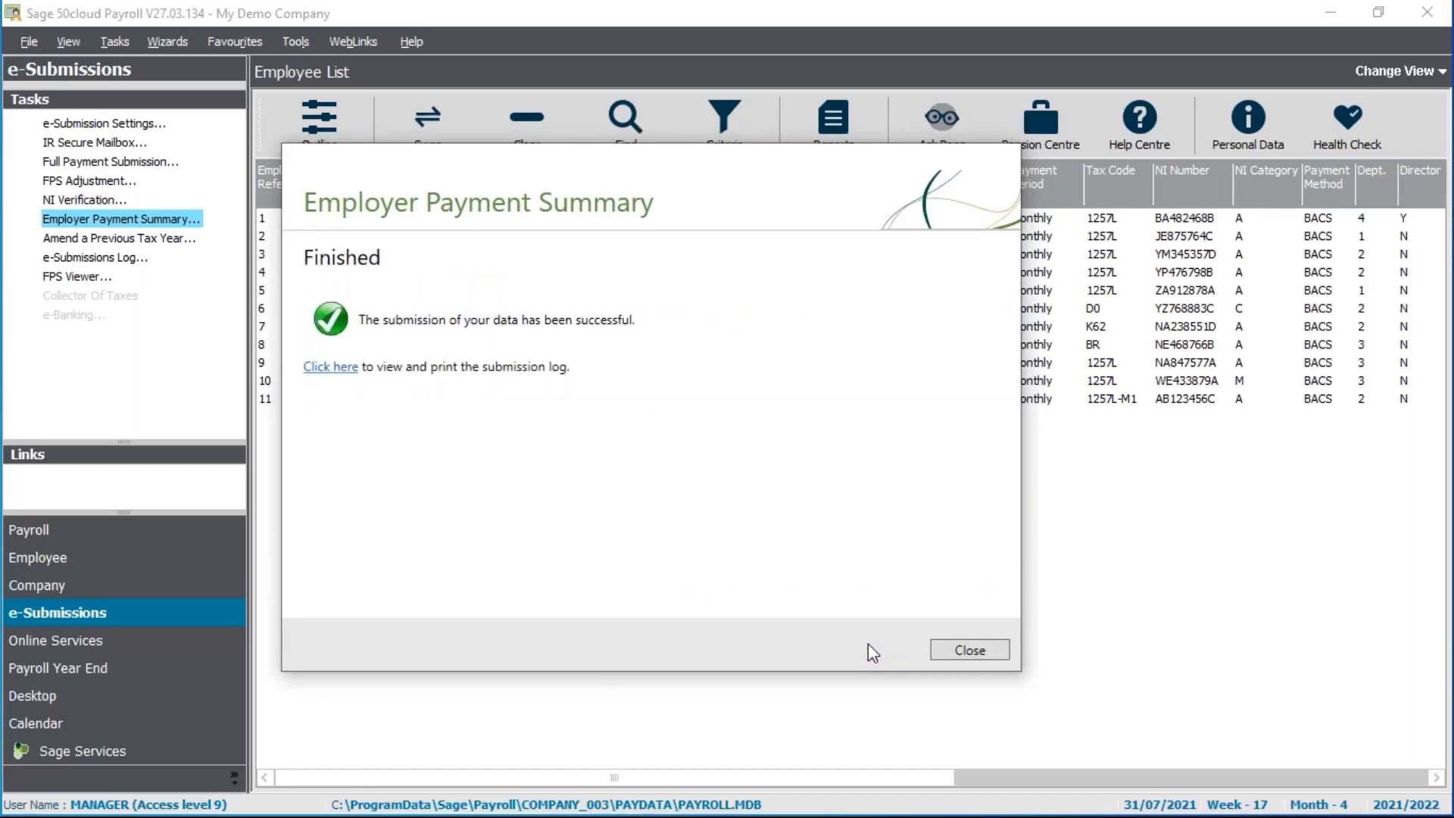
click(982, 652)
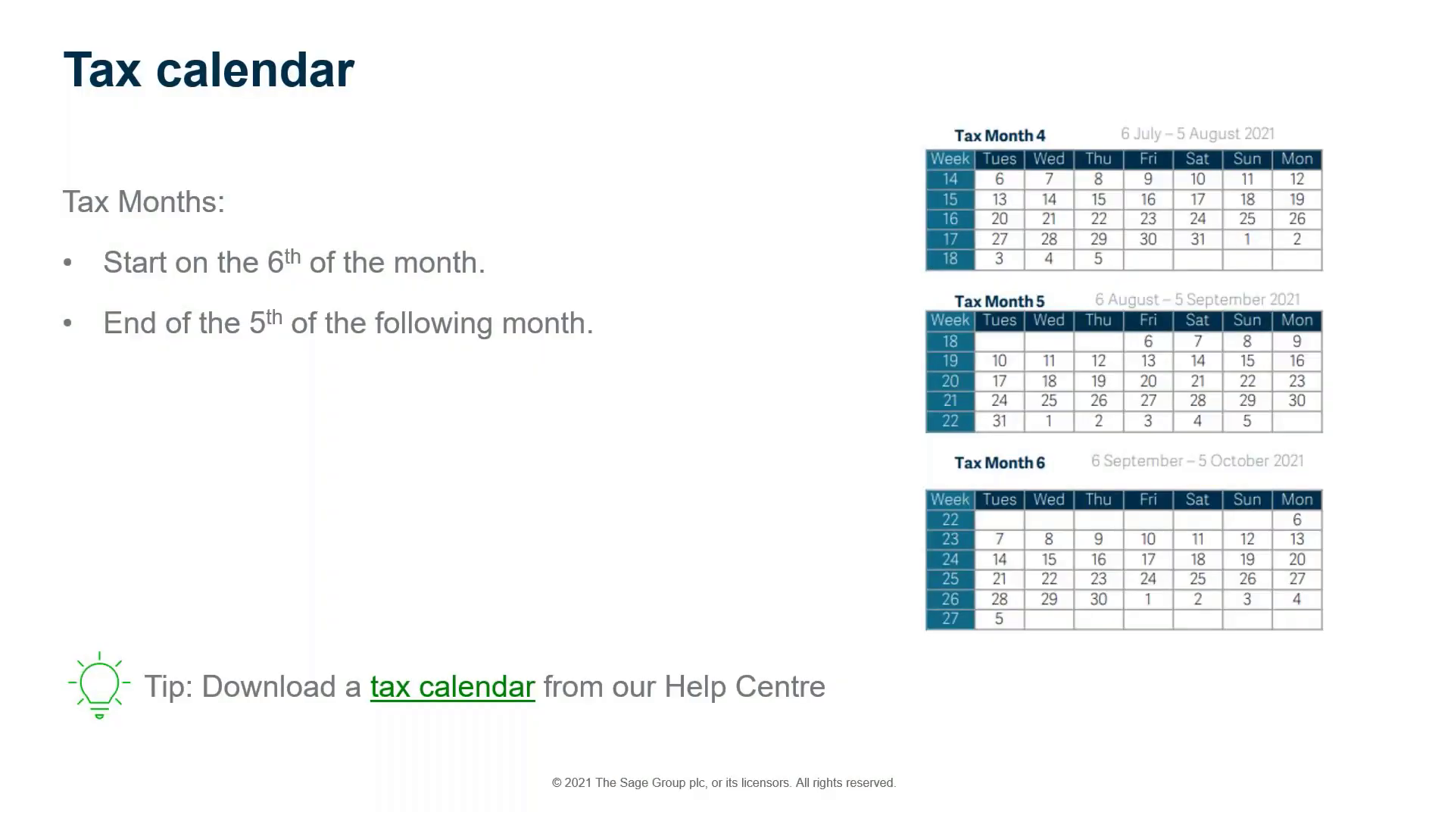
key(Right)
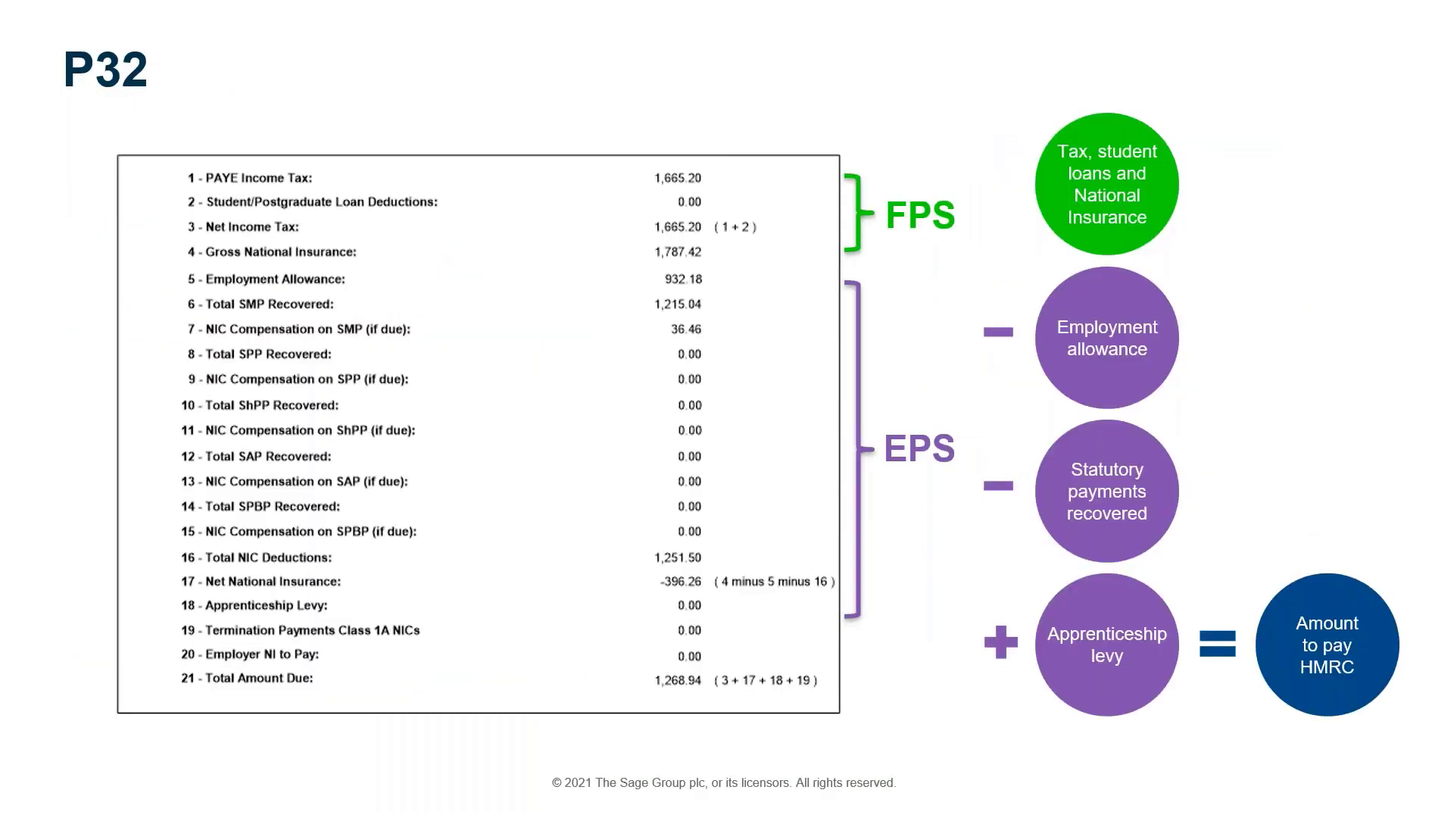